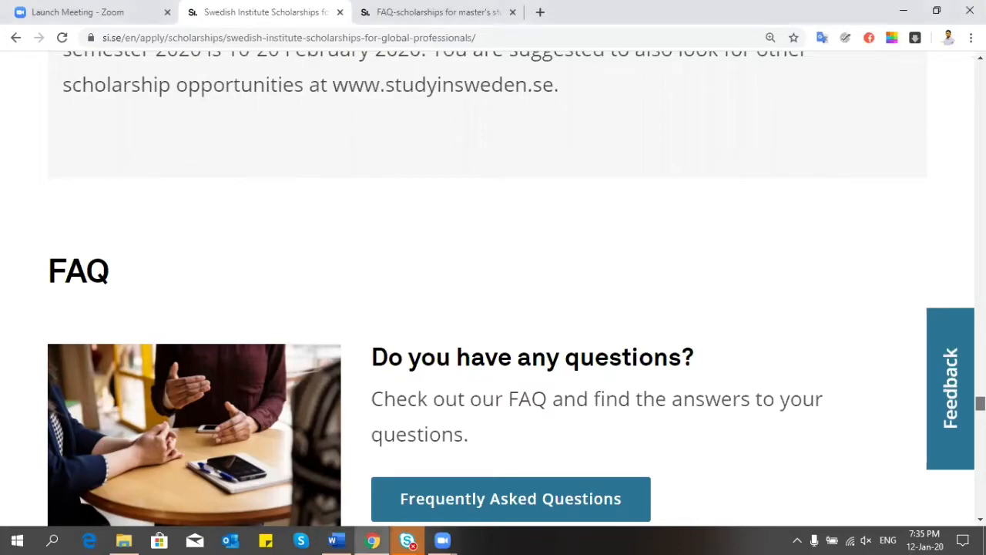
Step: Scroll the SISGP scholarship page down to the Required documents list with the CV form link
scroll(493, 285, "up", 15)
scroll(493, 285, "up", 8)
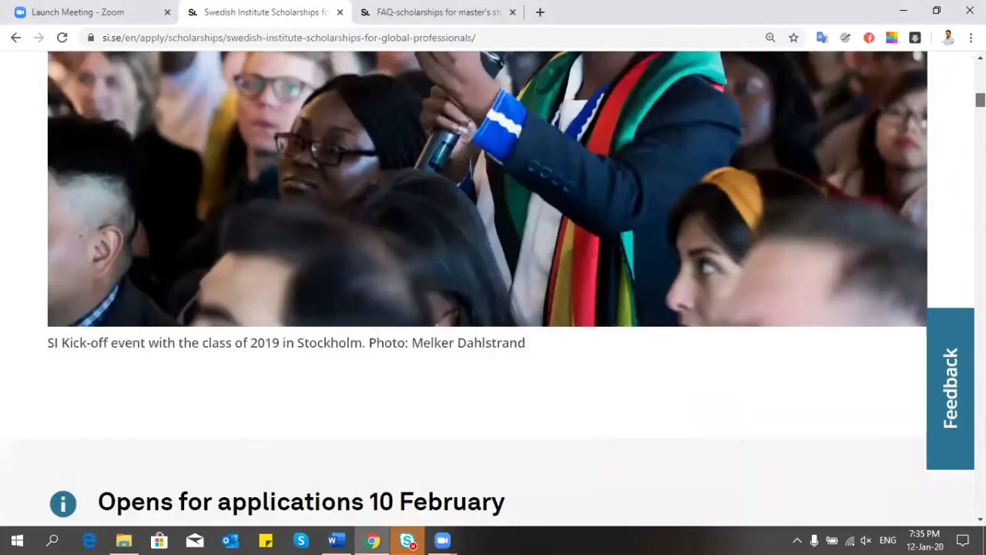
scroll(494, 286, "down", 1)
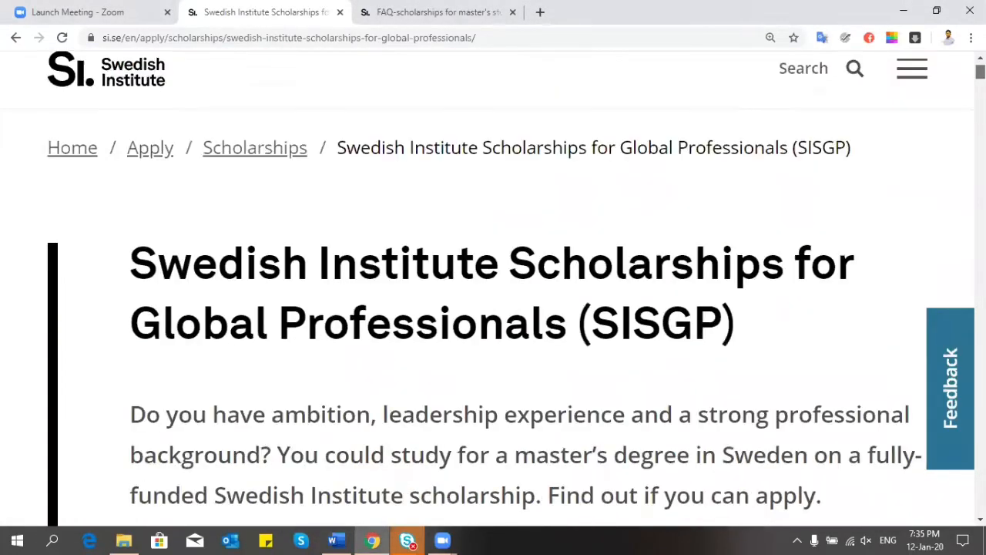
scroll(939, 340, "down", 5)
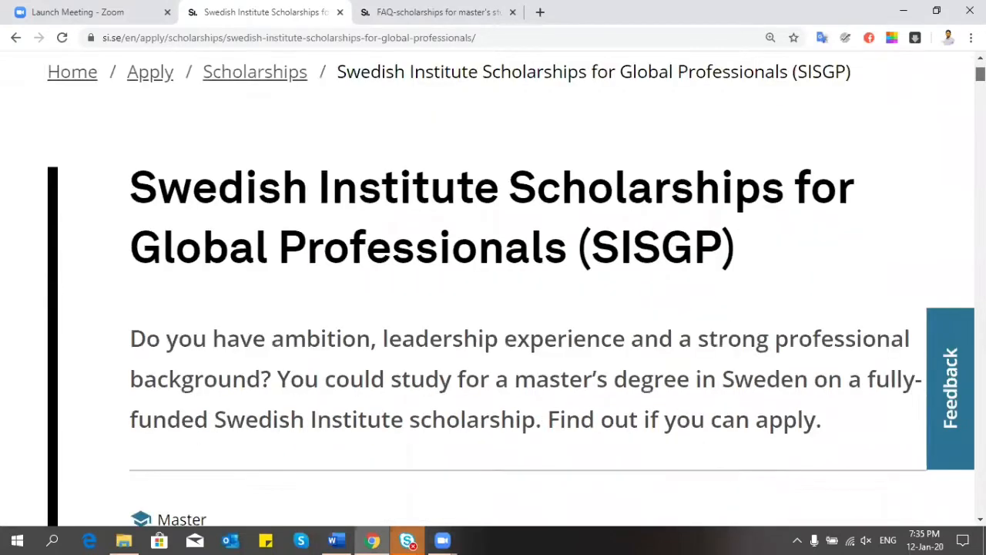
scroll(940, 340, "up", 4)
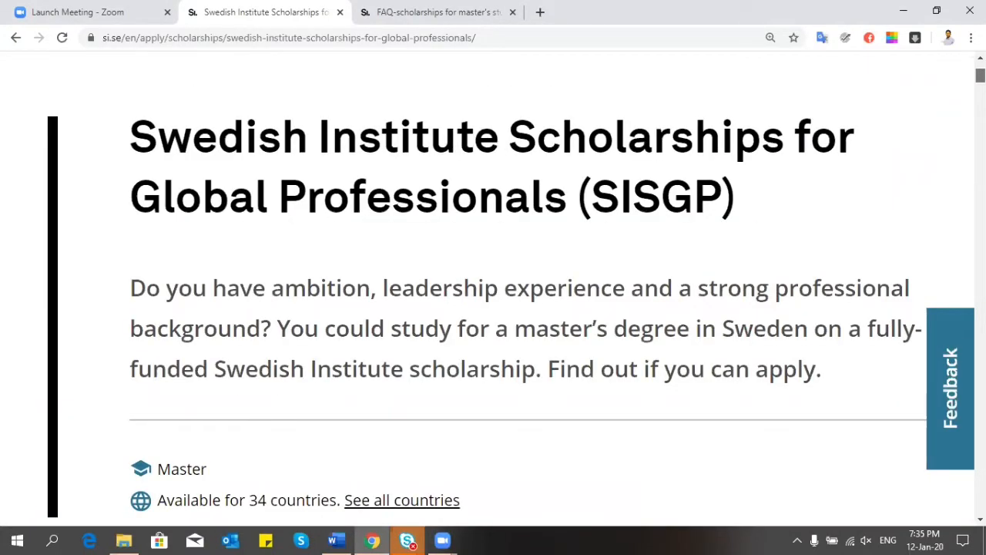
scroll(493, 285, "down", 15)
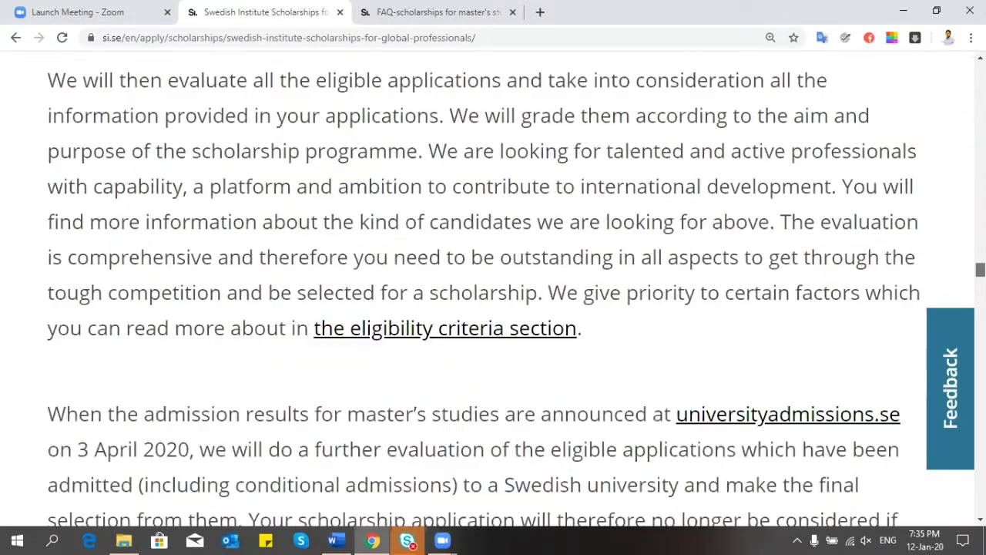
scroll(493, 285, "down", 4)
scroll(493, 285, "up", 19)
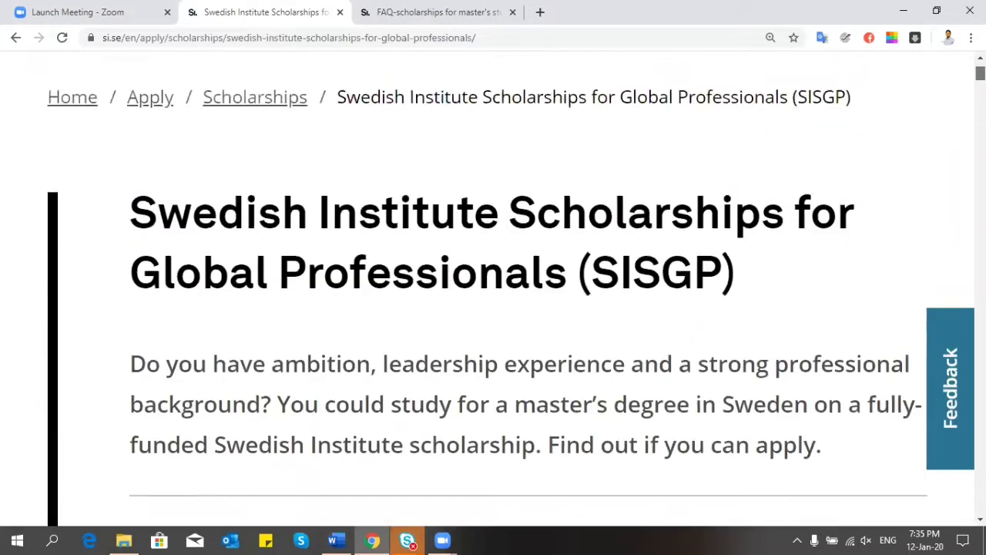
scroll(494, 285, "down", 15)
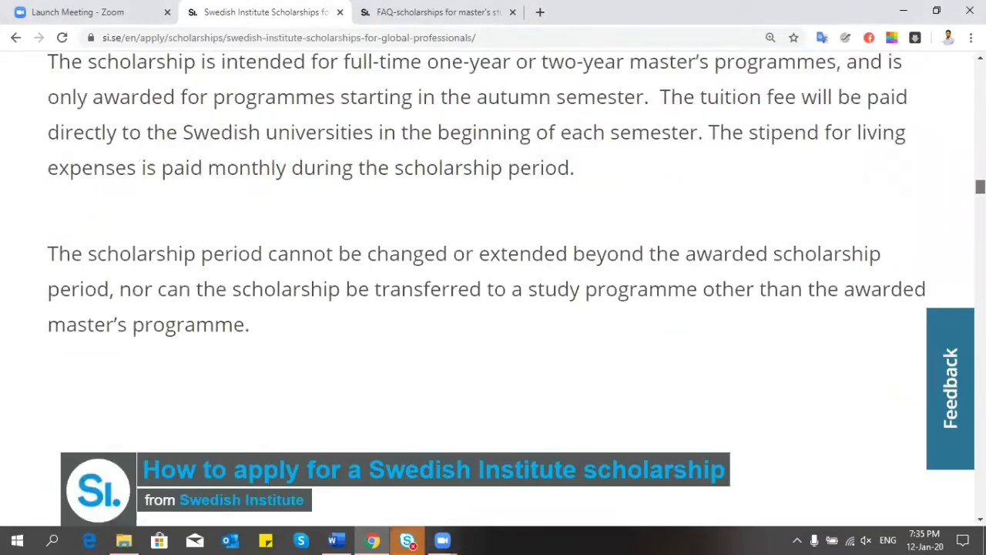
scroll(493, 285, "down", 10)
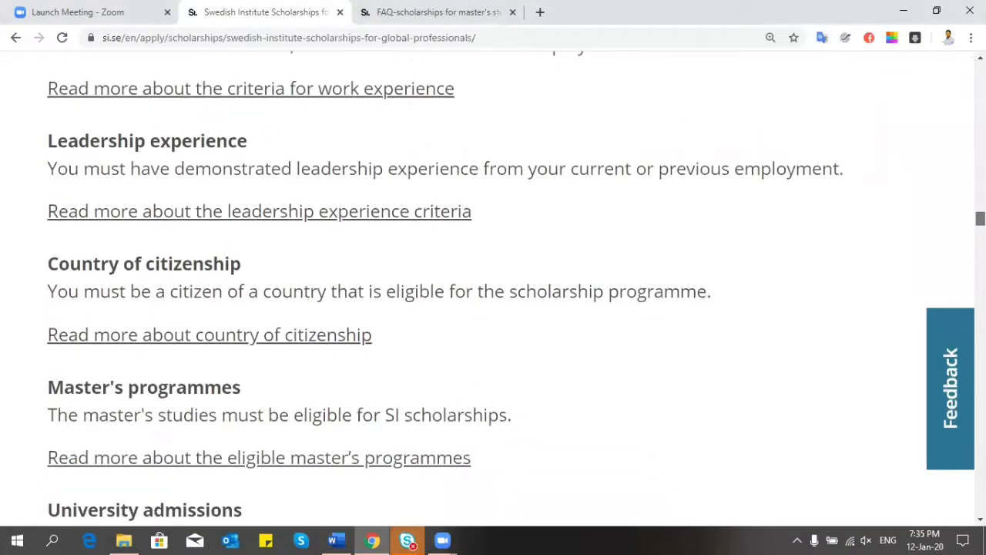
scroll(493, 285, "down", 3)
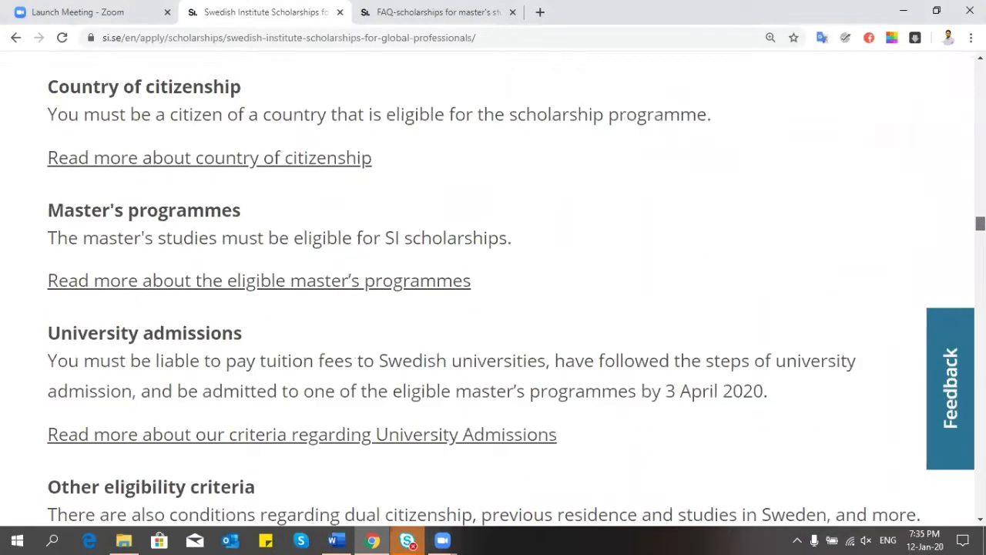
scroll(493, 285, "down", 5)
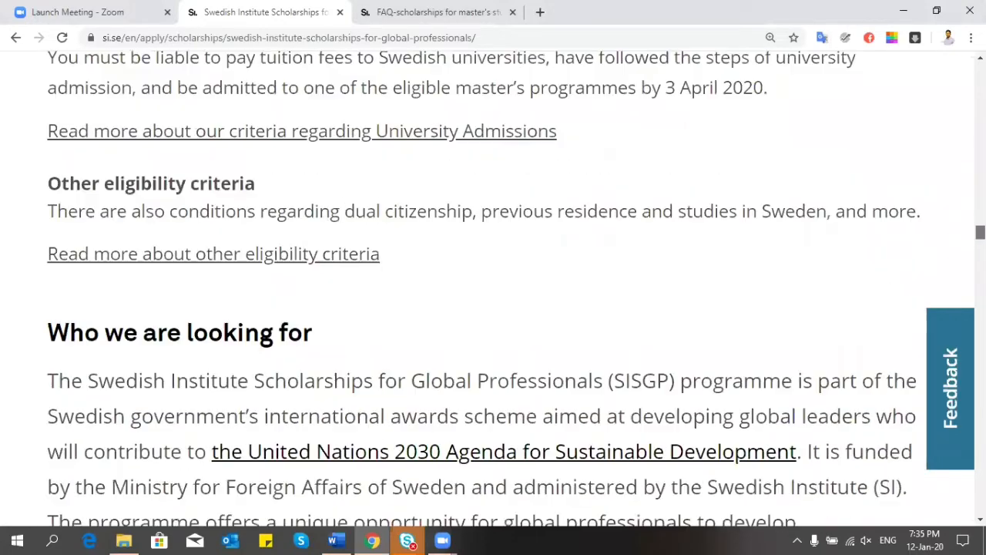
scroll(493, 286, "down", 4)
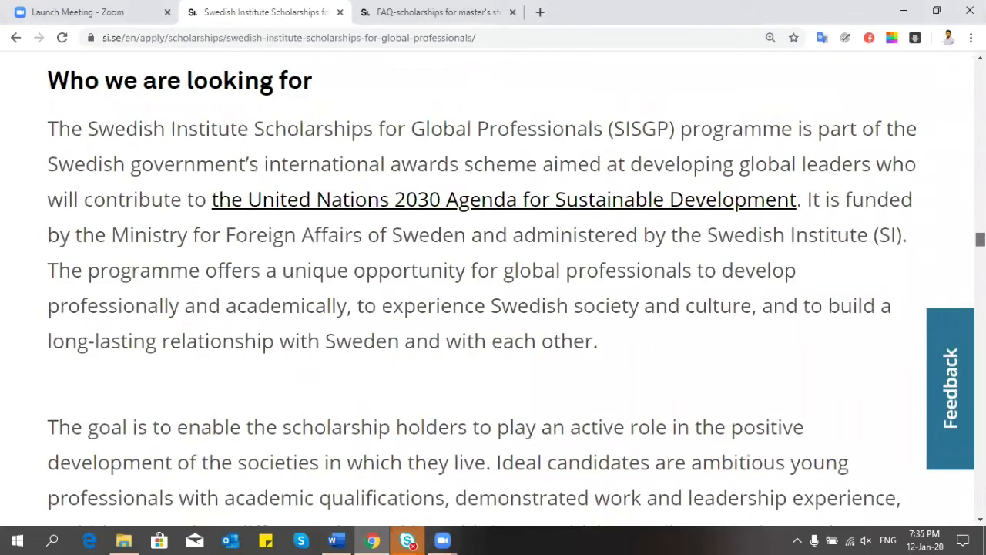
scroll(493, 285, "down", 12)
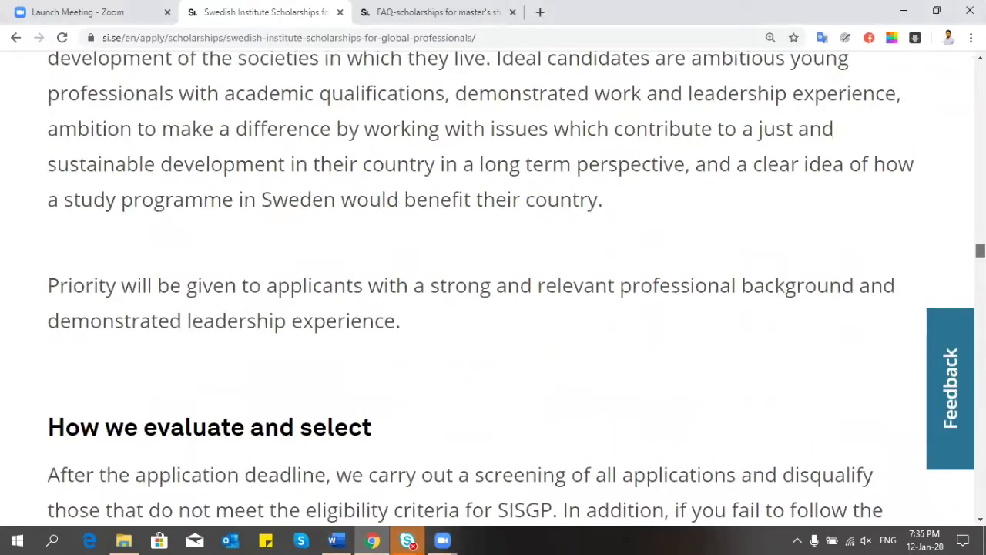
scroll(493, 285, "down", 5)
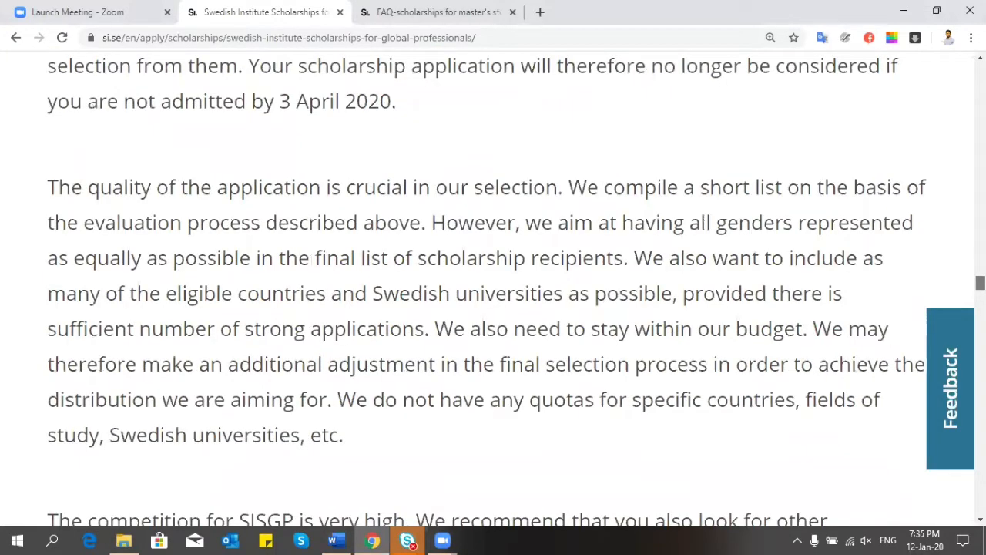
scroll(493, 285, "down", 20)
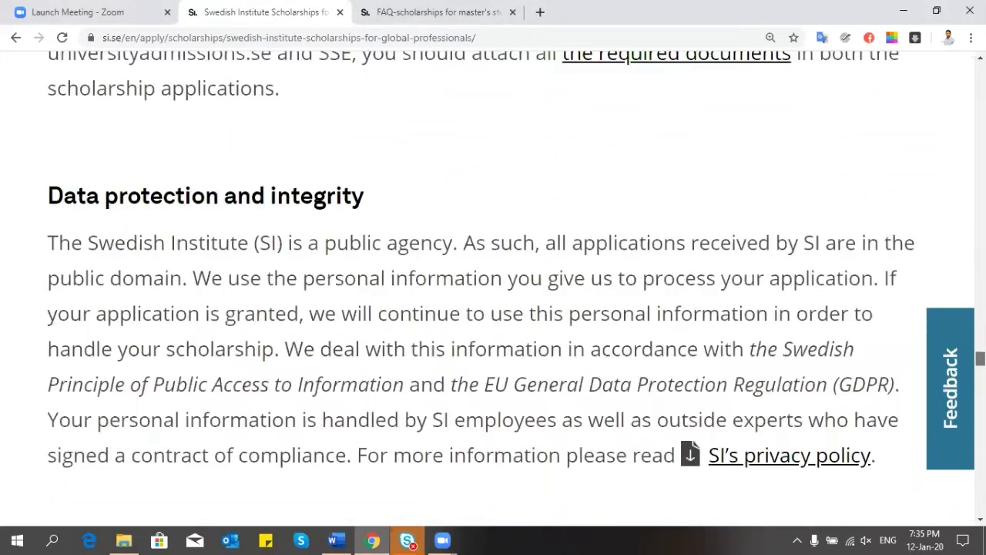
scroll(493, 285, "up", 10)
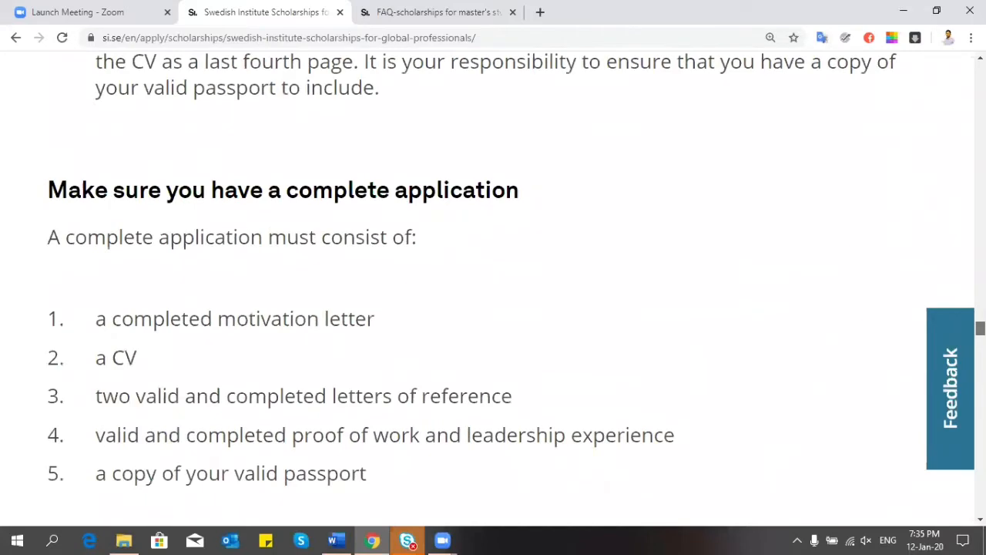
scroll(493, 285, "up", 5)
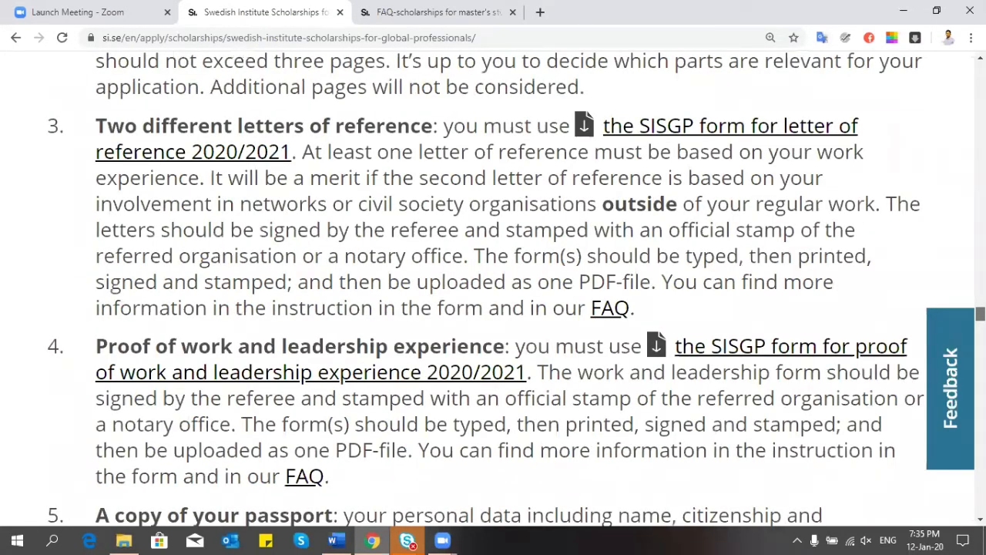
scroll(176, 284, "down", 1)
scroll(637, 324, "up", 5)
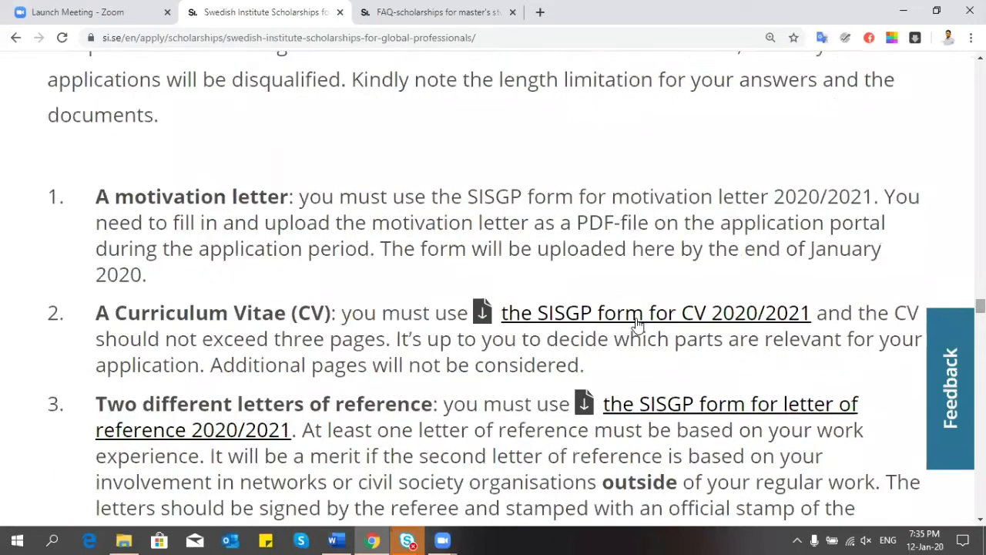
Step: Download the SISGP form for CV 2020/2021 and open it in Word from Chrome's download bar
left_click(637, 324)
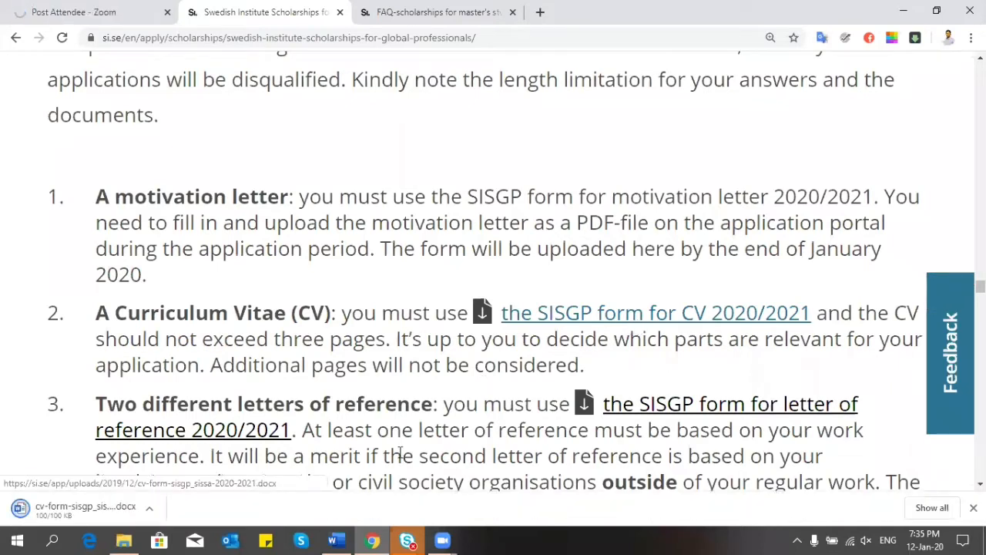
left_click(150, 509)
left_click(171, 420)
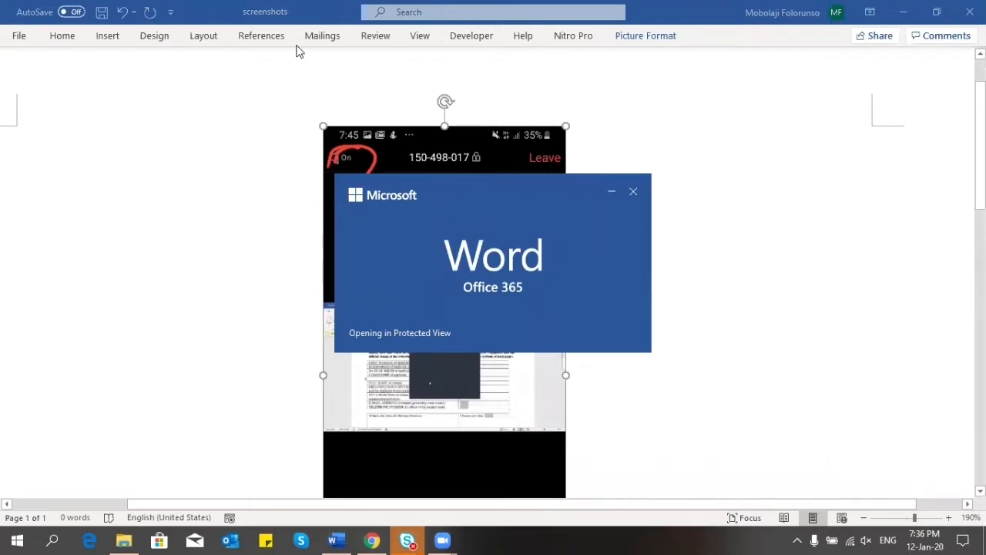
left_click(611, 193)
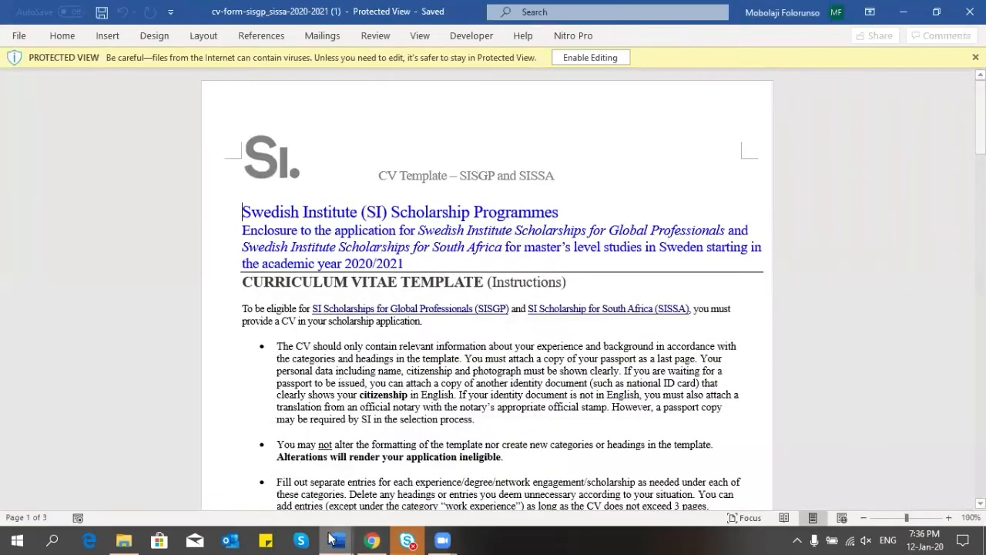
mouse_move(314, 531)
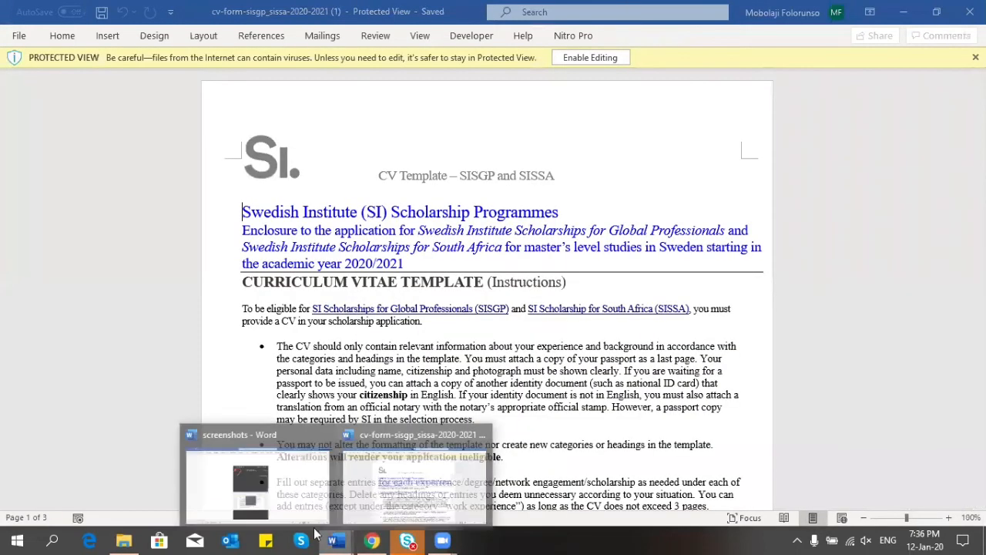
left_click(252, 483)
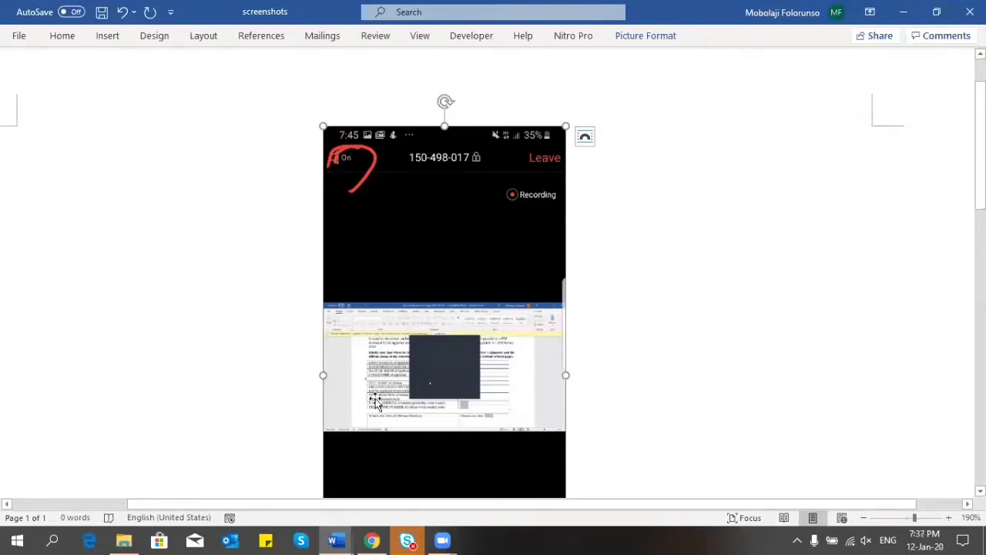
mouse_move(333, 539)
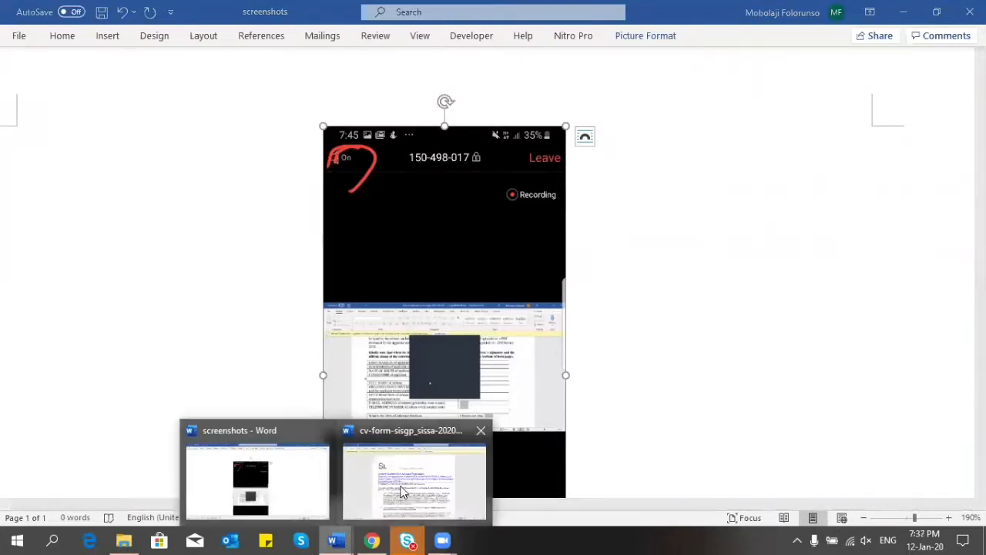
left_click(445, 417)
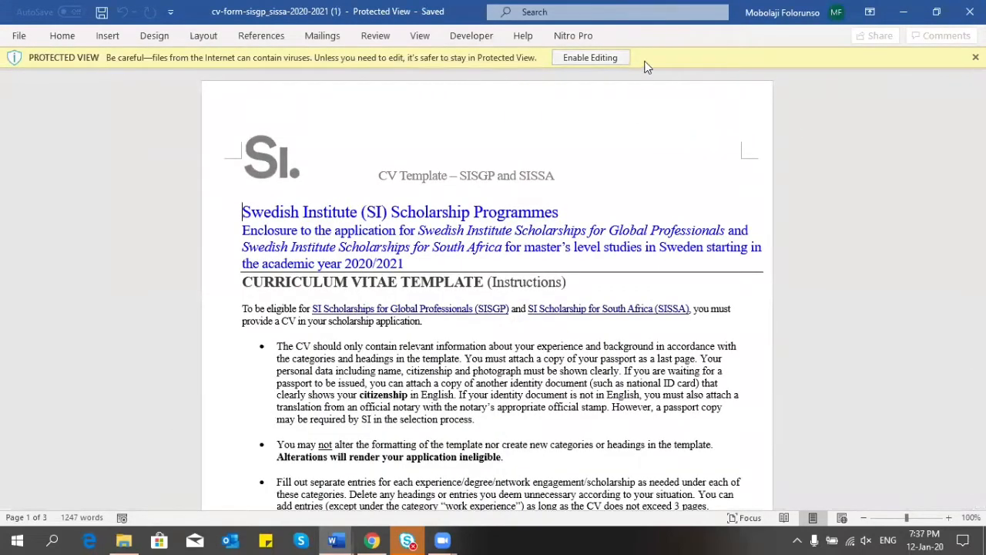
Step: Enable editing on the CV form and zoom the document view in to 180%
left_click(579, 57)
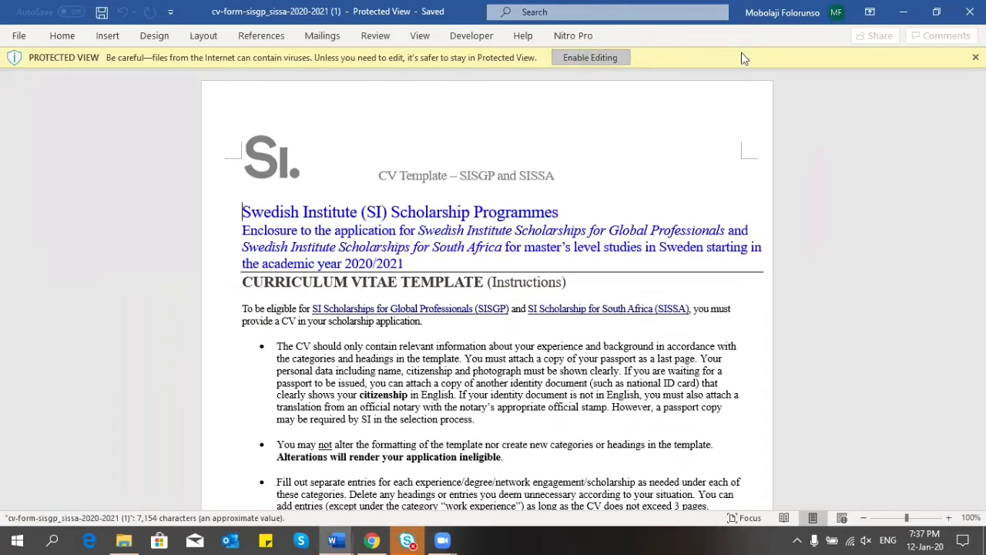
left_click(950, 519)
left_click(950, 519)
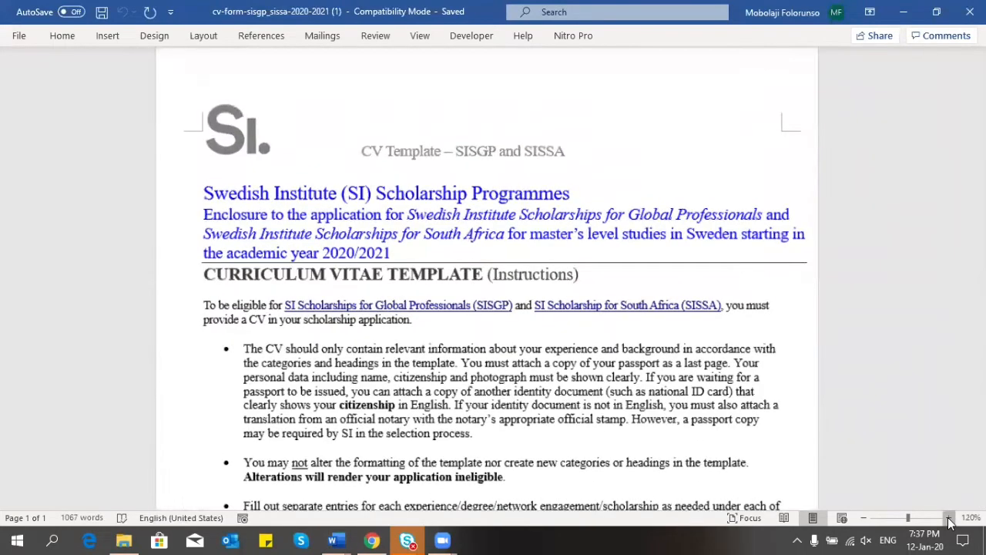
left_click(949, 519)
left_click(948, 519)
left_click(948, 519)
left_click(949, 519)
left_click(949, 519)
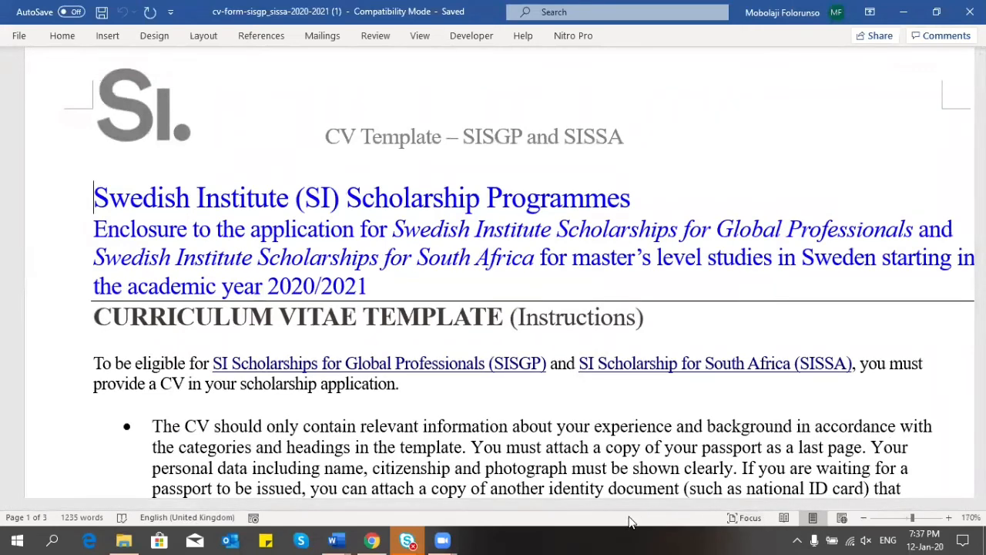
left_click_drag(614, 505, 668, 510)
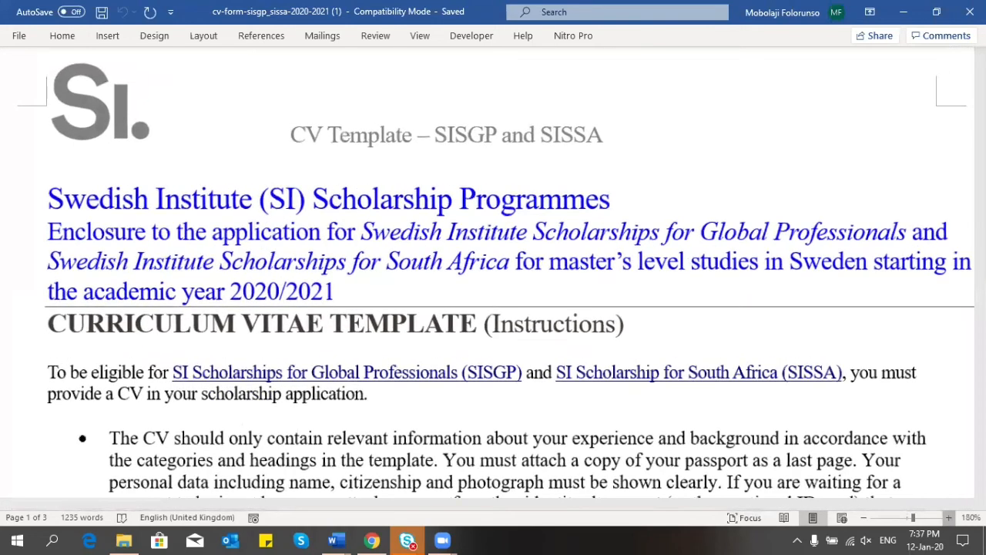
left_click(948, 518)
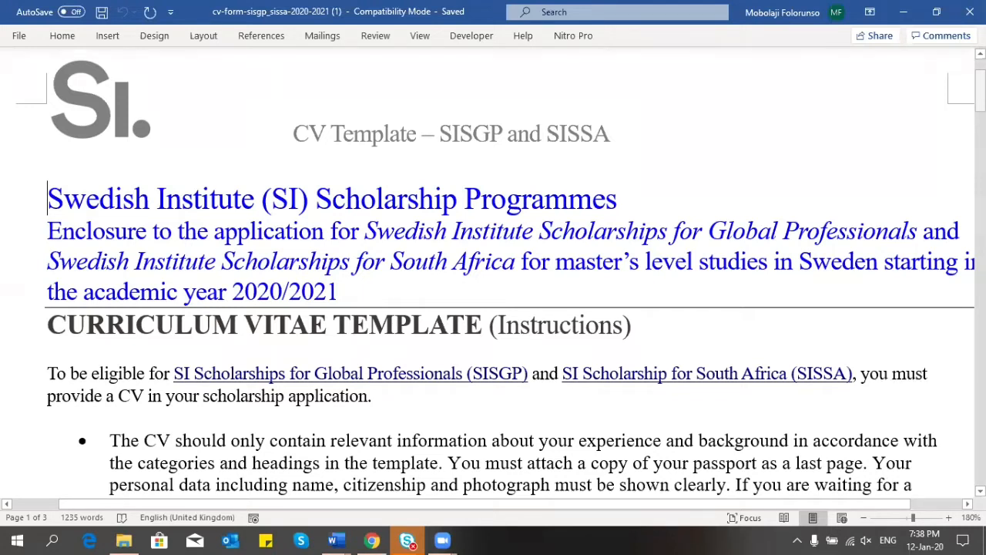
left_click_drag(980, 85, 980, 111)
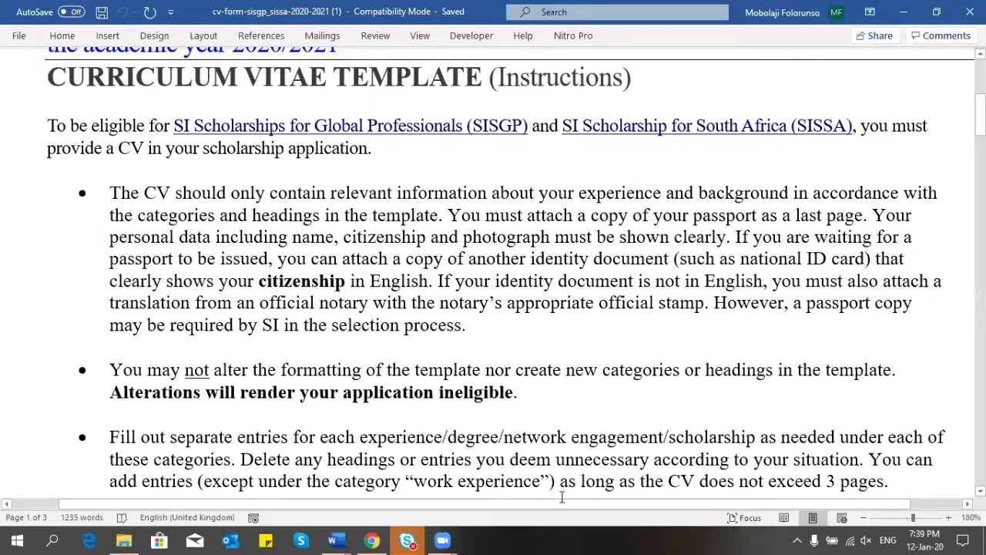
mouse_move(444, 540)
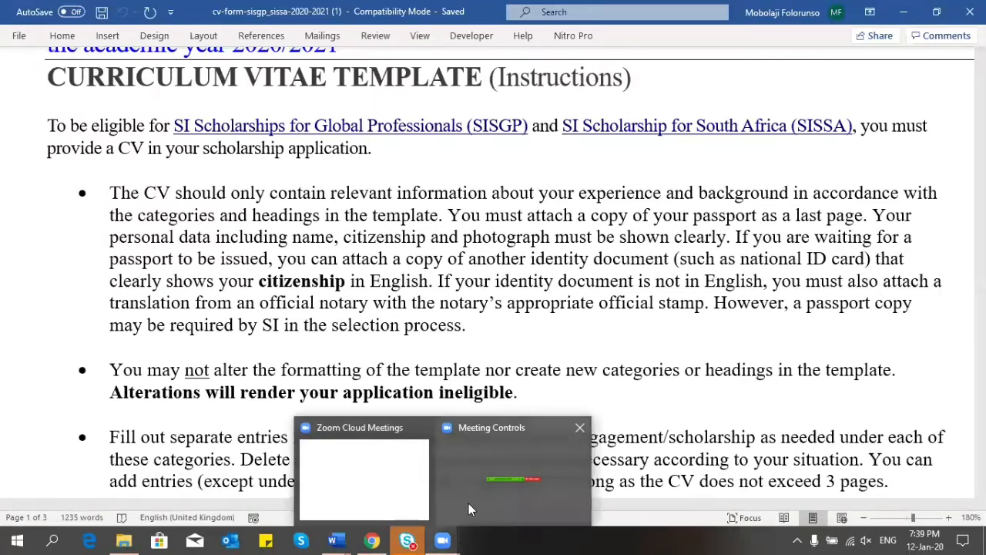
left_click(469, 505)
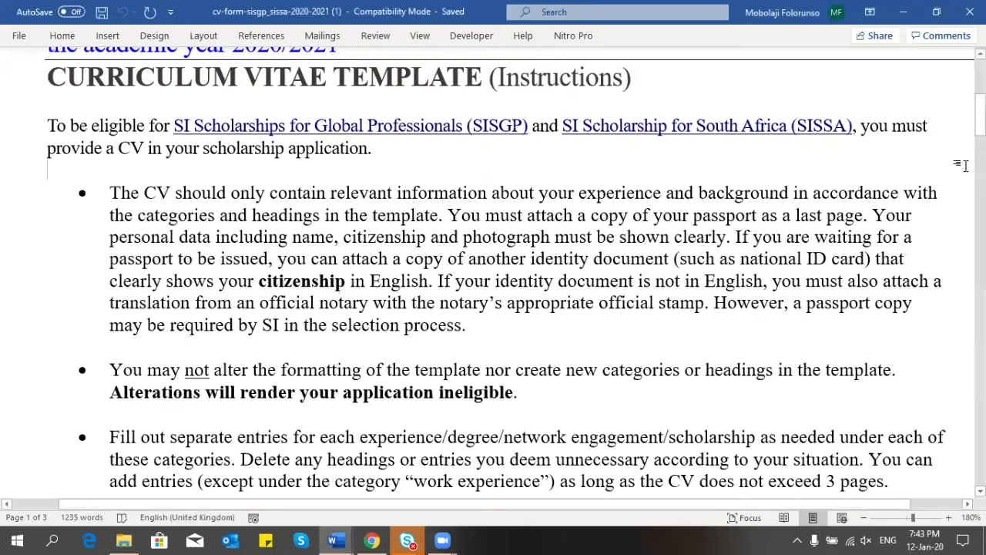
Step: Scroll past the instructions to the Work Experience section on page 2
left_click_drag(980, 116, 980, 137)
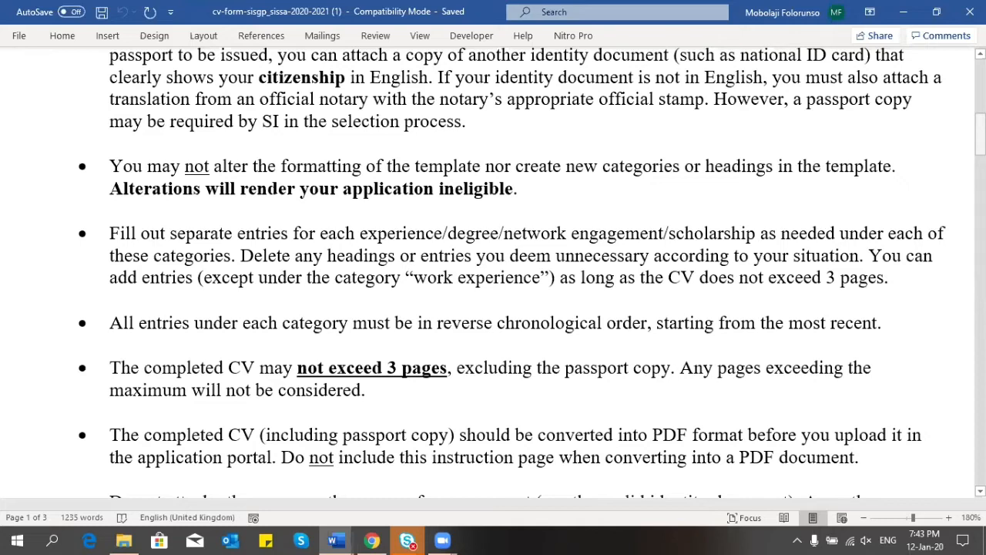
mouse_move(980, 142)
left_mouse_down()
mouse_move(980, 312)
mouse_move(980, 130)
mouse_move(980, 144)
left_mouse_up()
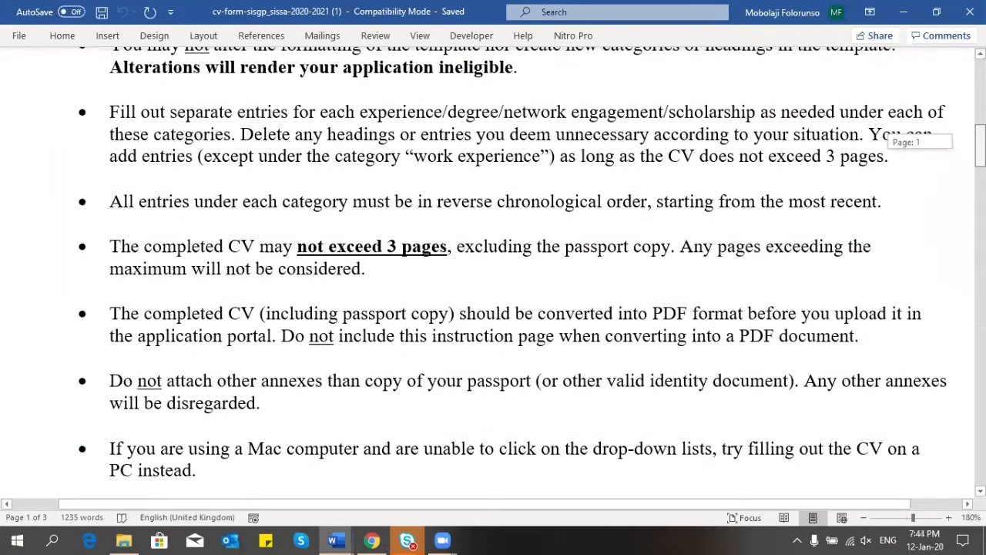
mouse_move(980, 144)
left_mouse_down()
mouse_move(980, 246)
mouse_move(980, 147)
left_mouse_up()
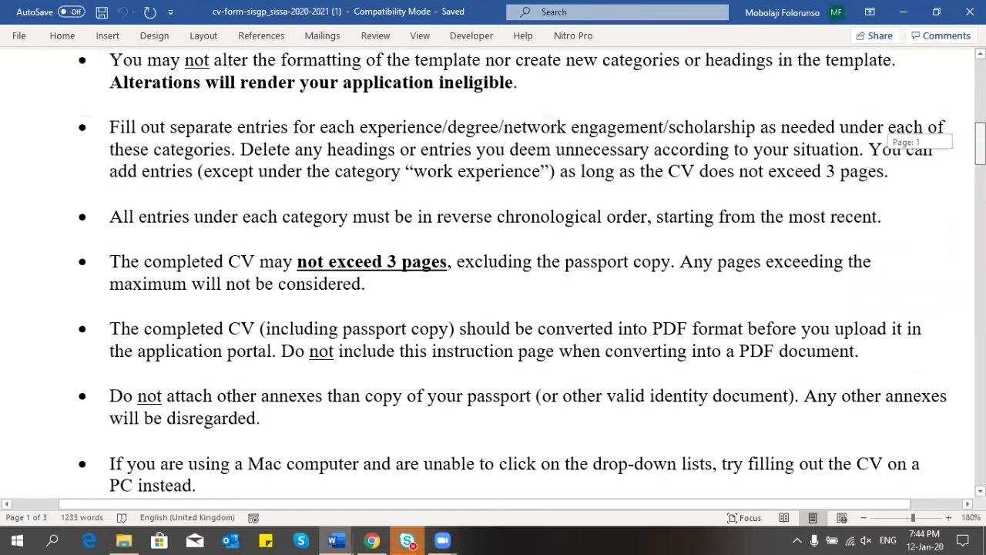
left_click_drag(980, 147, 980, 128)
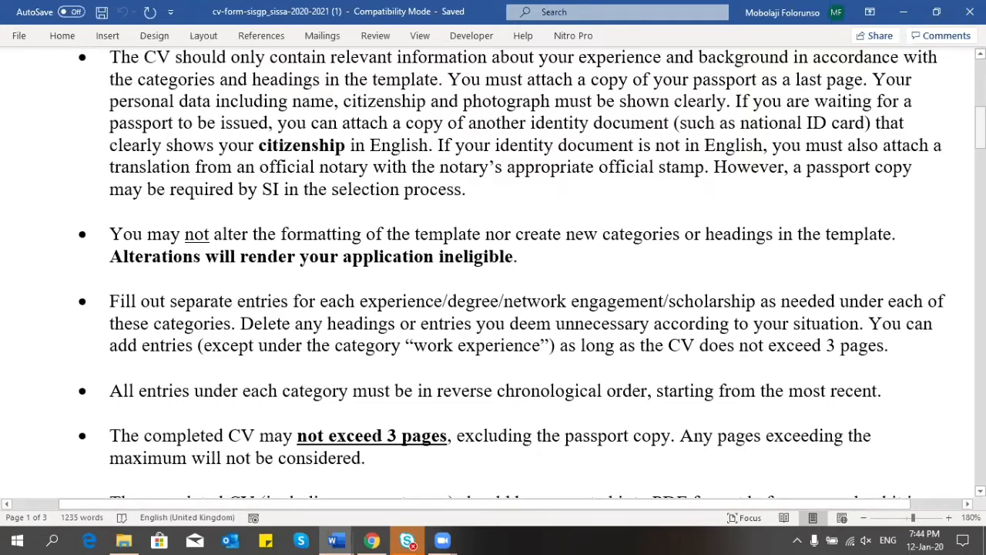
left_click_drag(980, 131, 980, 258)
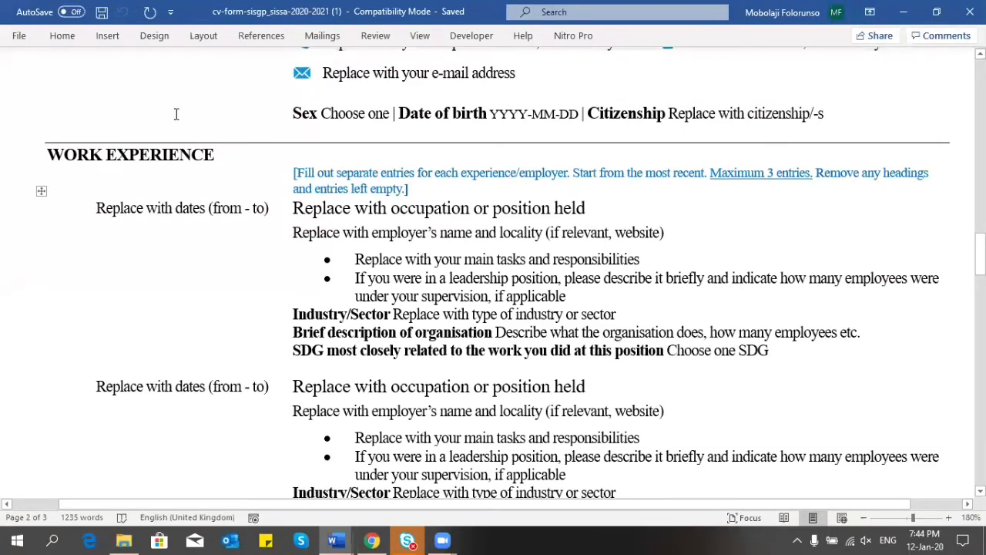
Step: Review the Education and Annex sections, then scroll back to the page 1 instructions
scroll(211, 272, "down", 10)
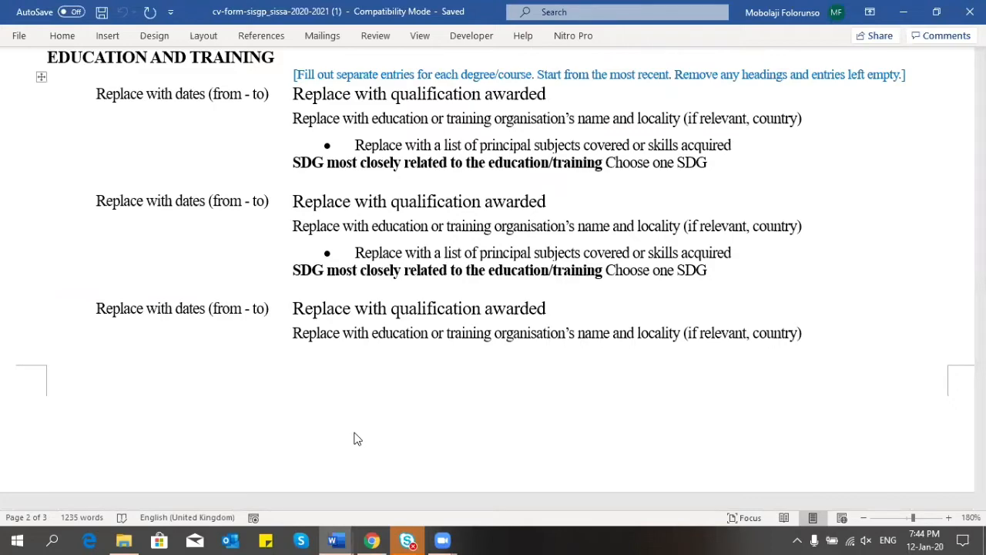
left_click(980, 312)
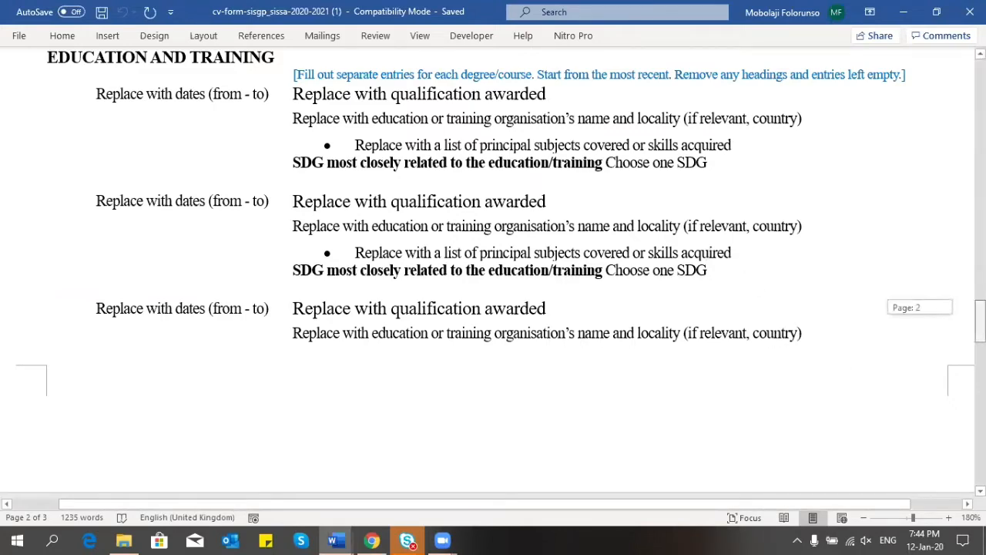
left_click_drag(980, 312, 980, 265)
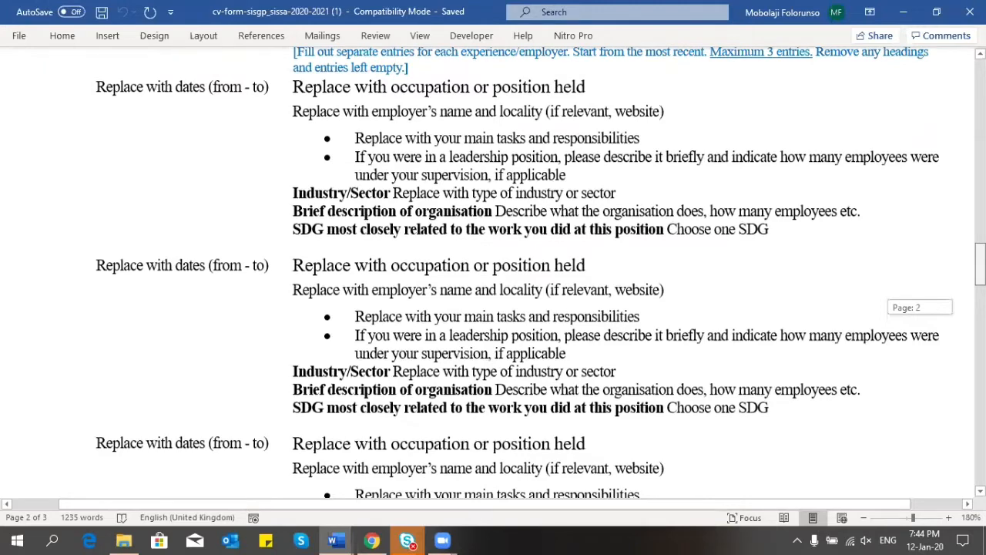
left_click_drag(980, 265, 980, 136)
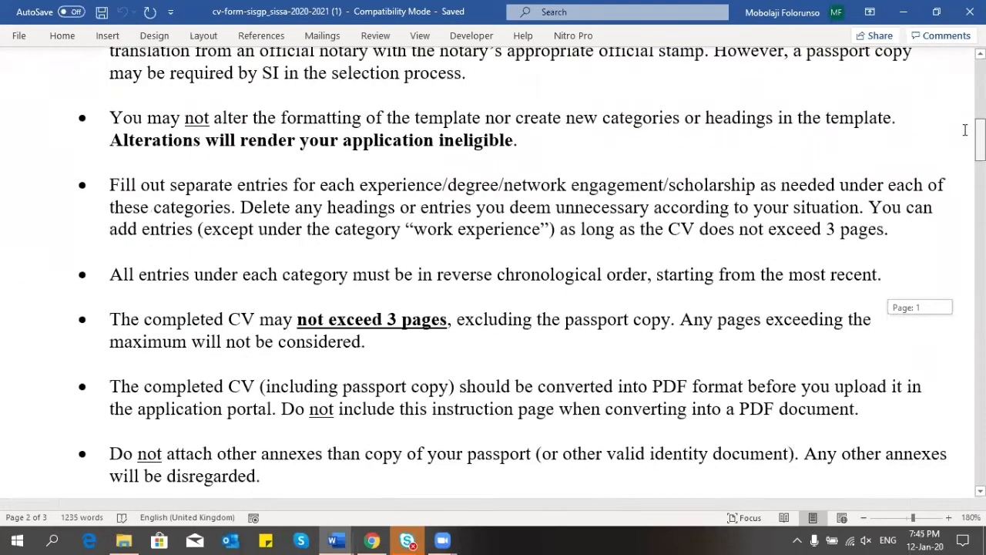
scroll(727, 107, "down", 1)
scroll(540, 139, "down", 1)
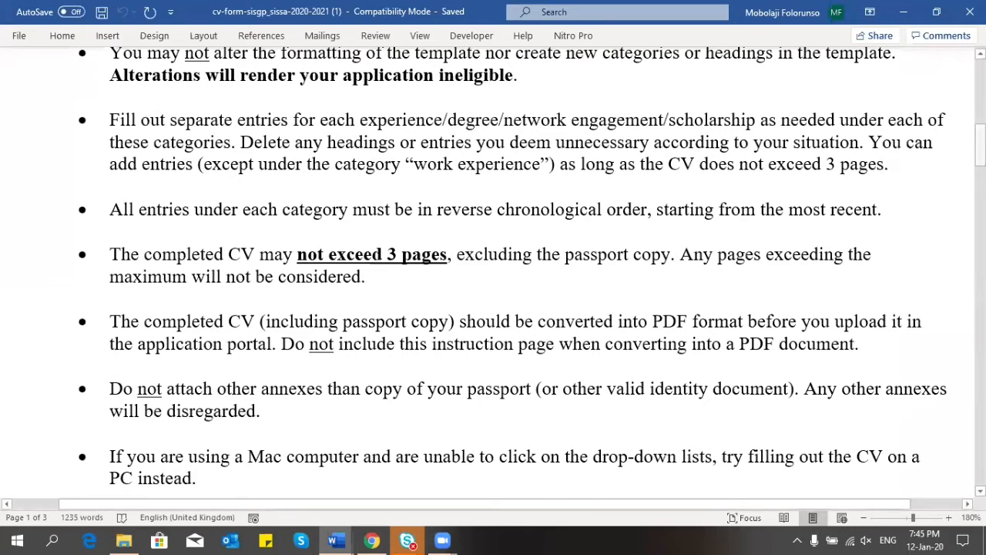
left_click_drag(980, 145, 980, 454)
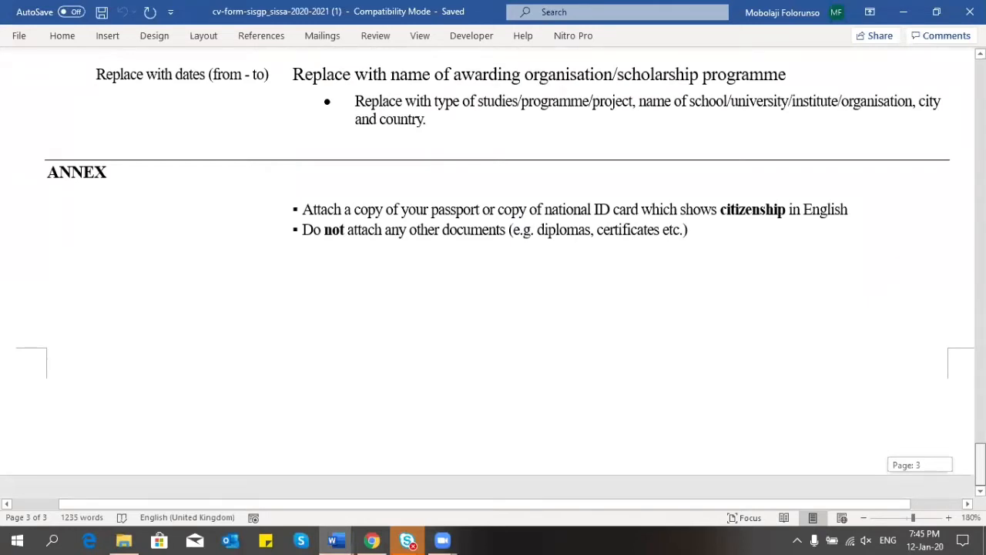
left_click_drag(980, 454, 980, 455)
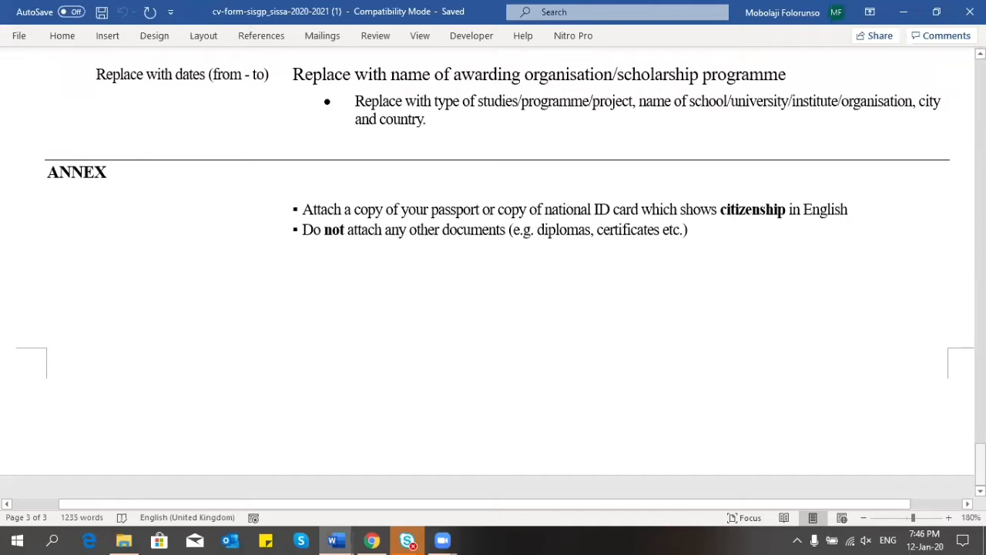
left_click_drag(980, 460, 980, 152)
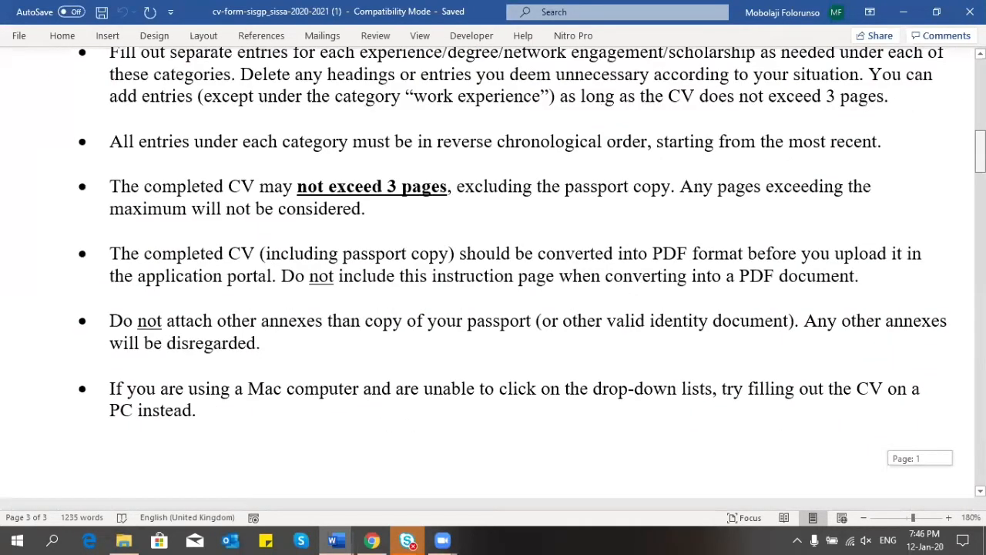
Step: Scroll down to the CV Template heading and Personal Information section on page 2
left_click_drag(980, 152, 980, 153)
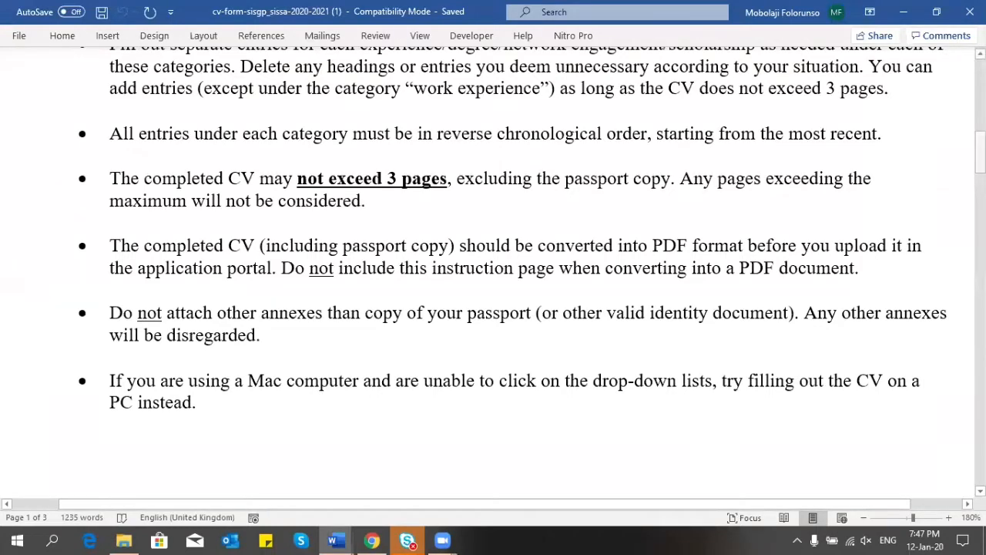
left_click_drag(980, 157, 980, 202)
left_click_drag(980, 209, 980, 239)
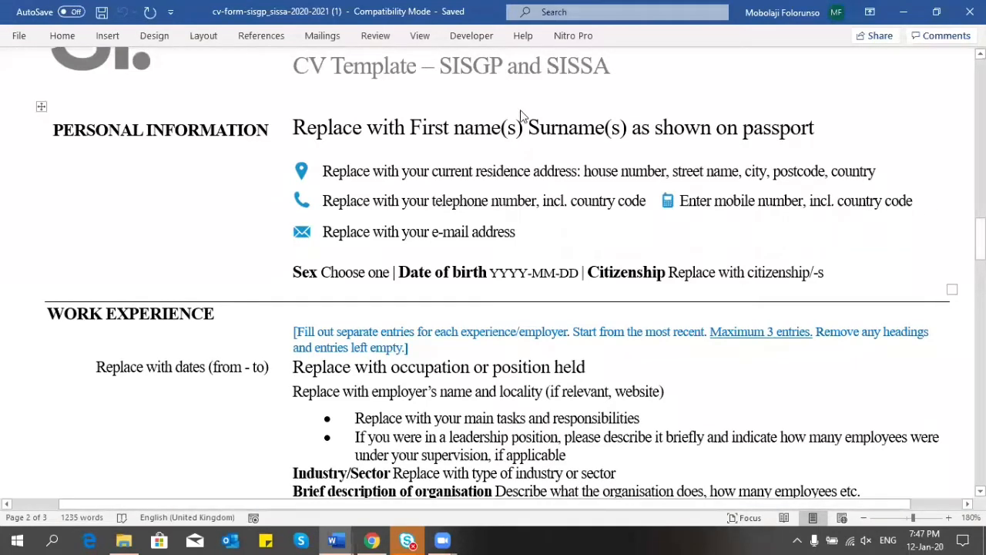
Step: Replace the 'First name(s) Surname(s)' placeholder with the applicant's full name
left_click(490, 127)
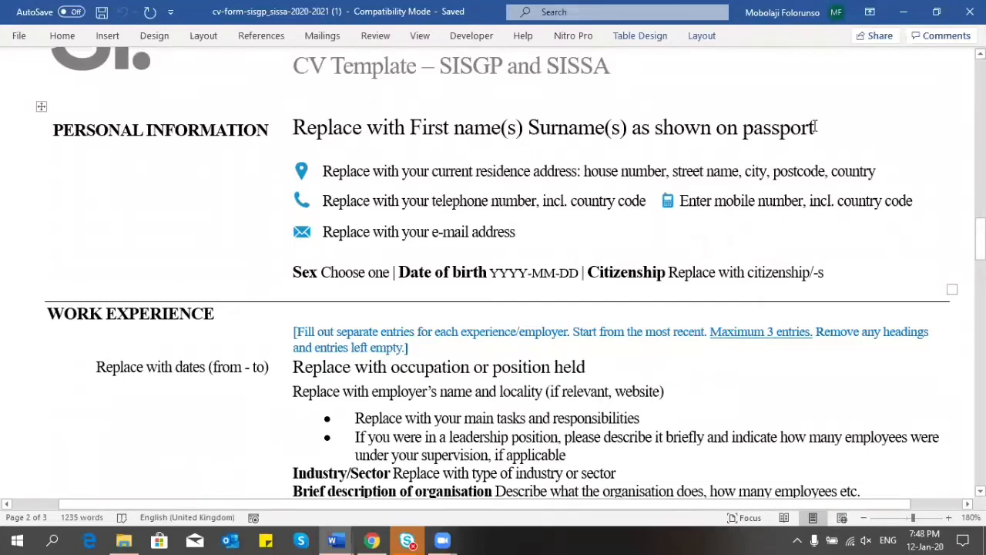
left_click_drag(819, 127, 313, 136)
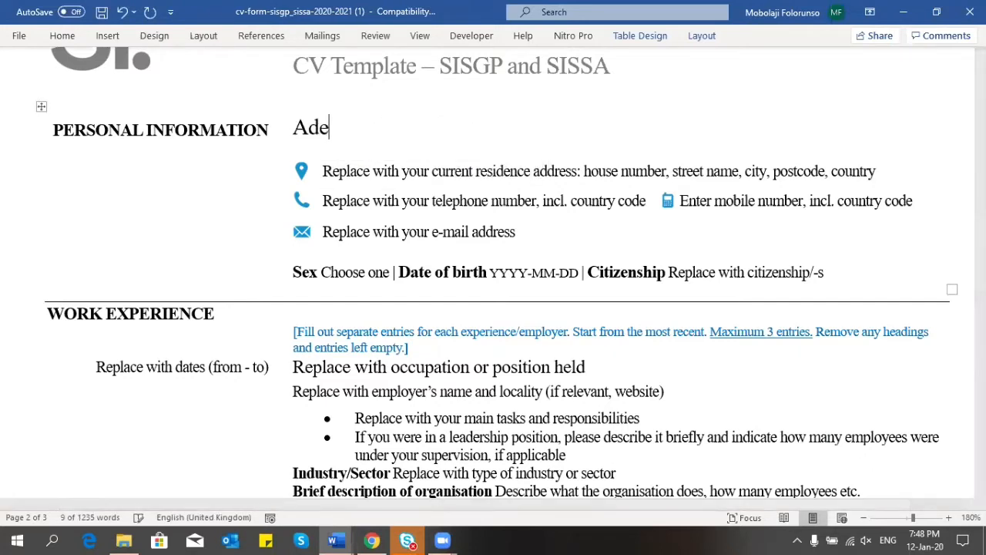
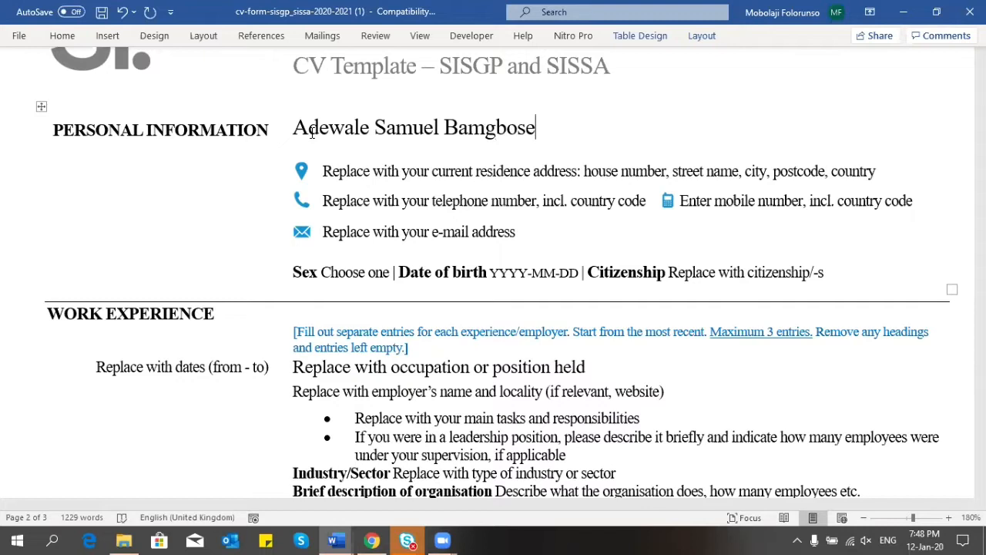
left_click(361, 173)
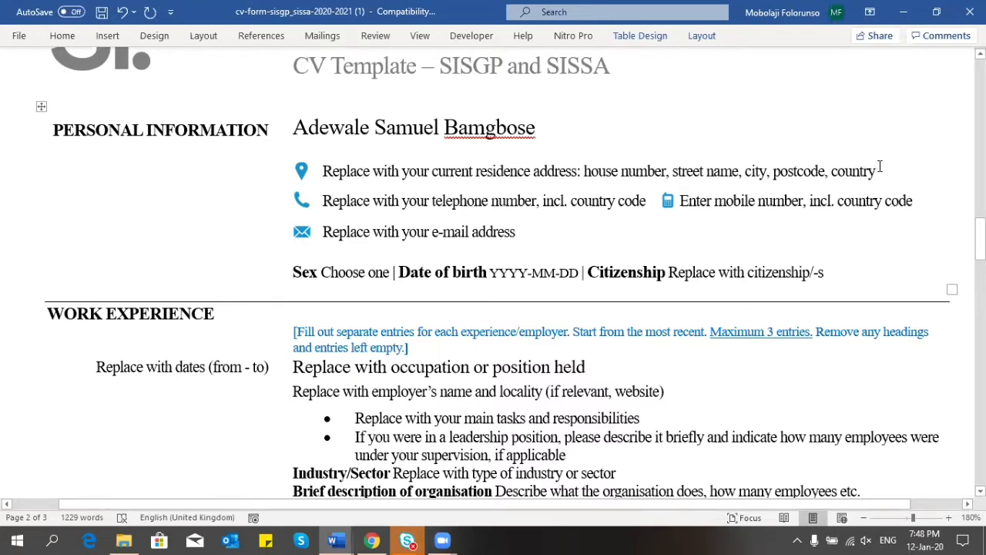
Step: Replace the address placeholder with the applicant's street, area, postcode, city and country
left_click_drag(879, 169, 336, 176)
key("BackSpace")
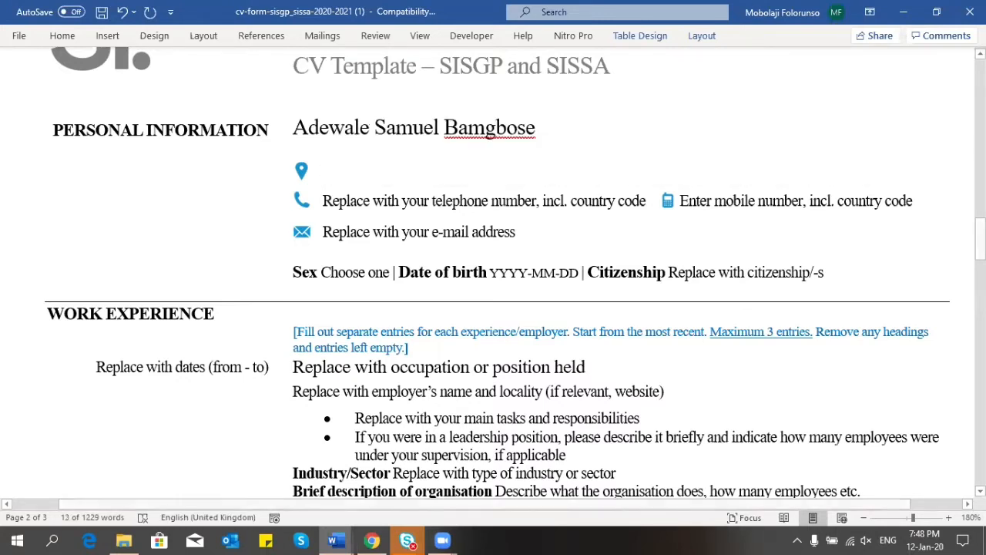
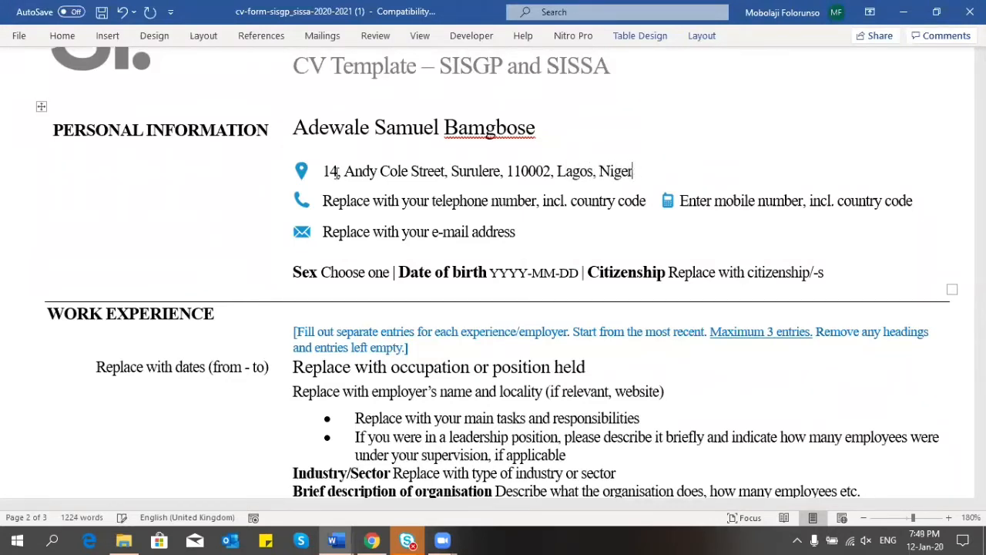
type("ia")
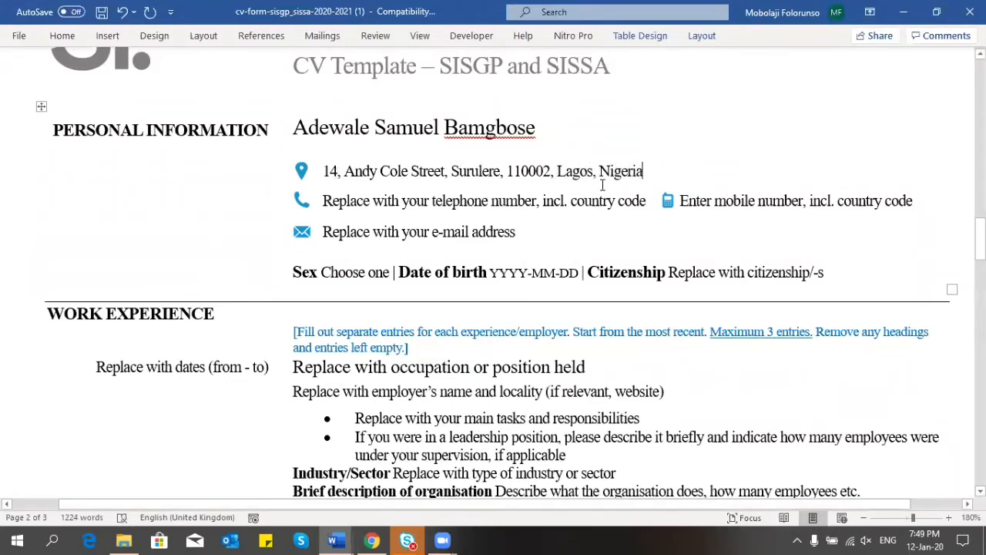
left_click_drag(644, 171, 332, 171)
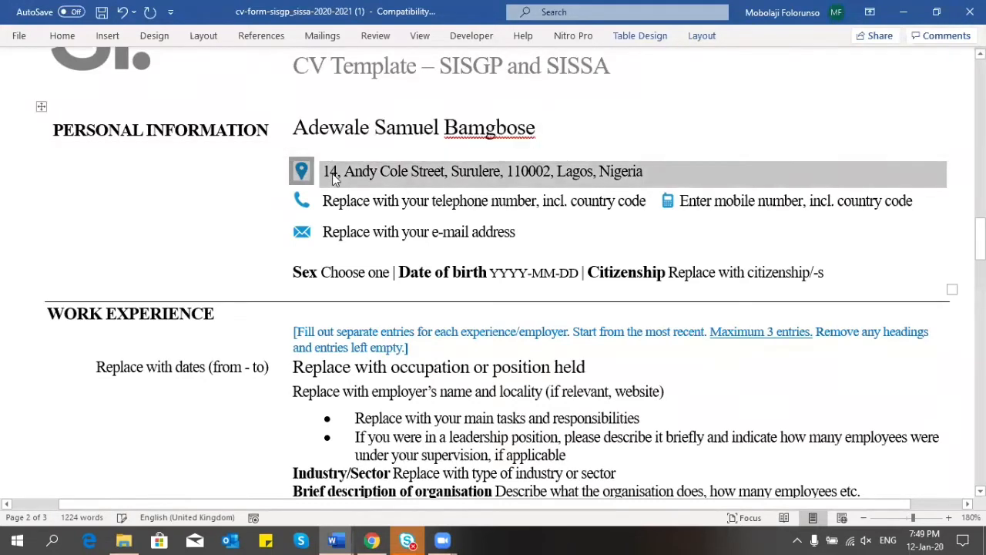
left_click(336, 172)
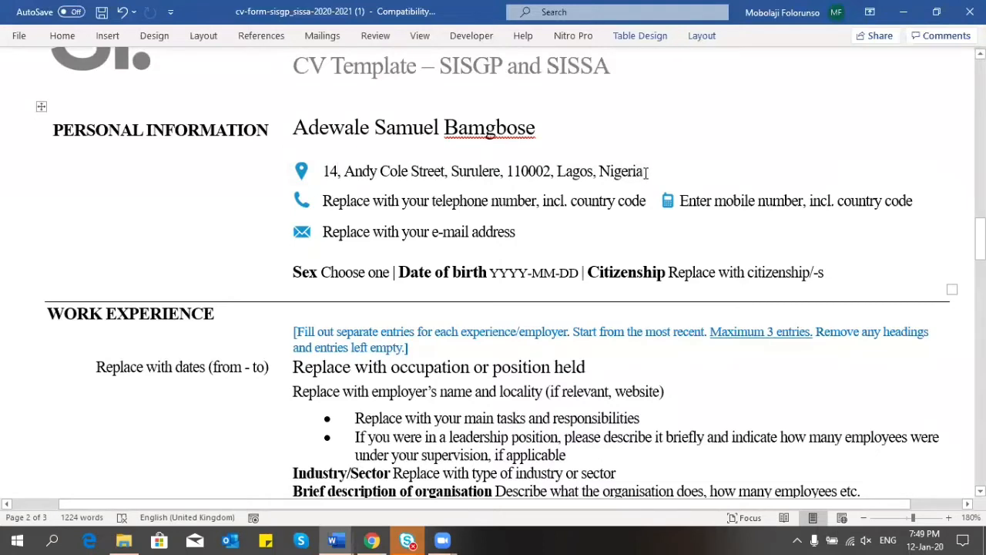
left_click_drag(647, 171, 328, 176)
key("ctrl+c")
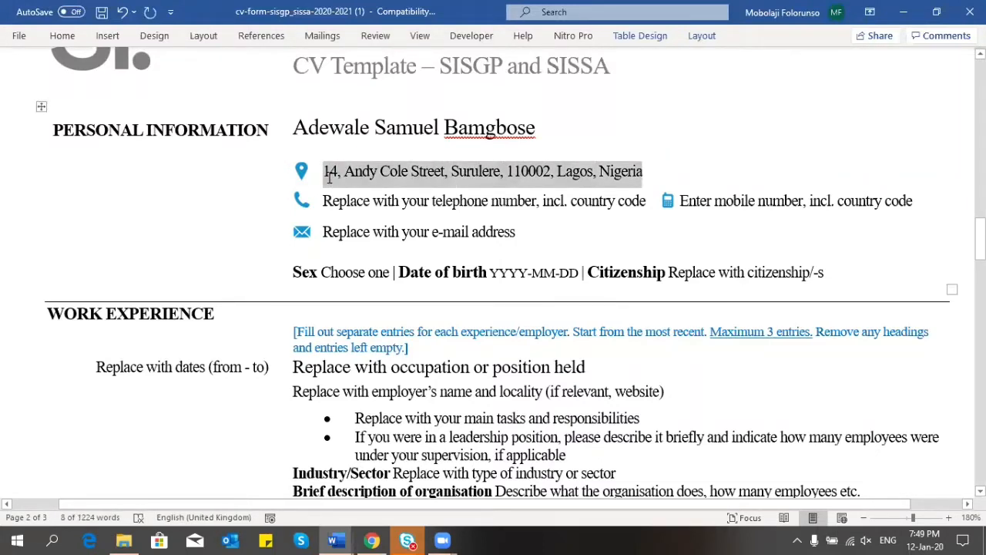
Step: Restore the full name and paste the copied address over the address placeholder
key("ctrl+z")
key("ctrl+z")
key("ctrl+z")
key("ctrl+z")
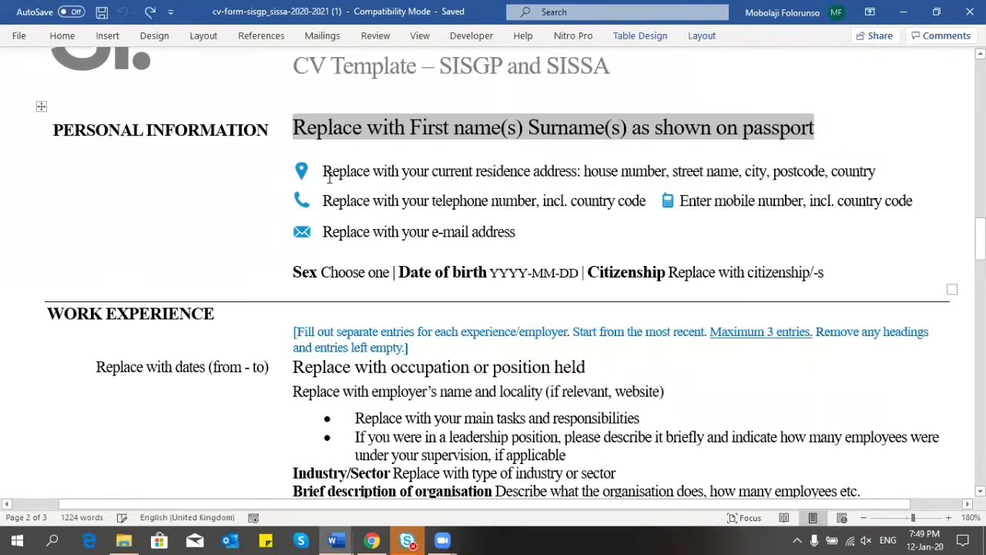
key("ctrl+y")
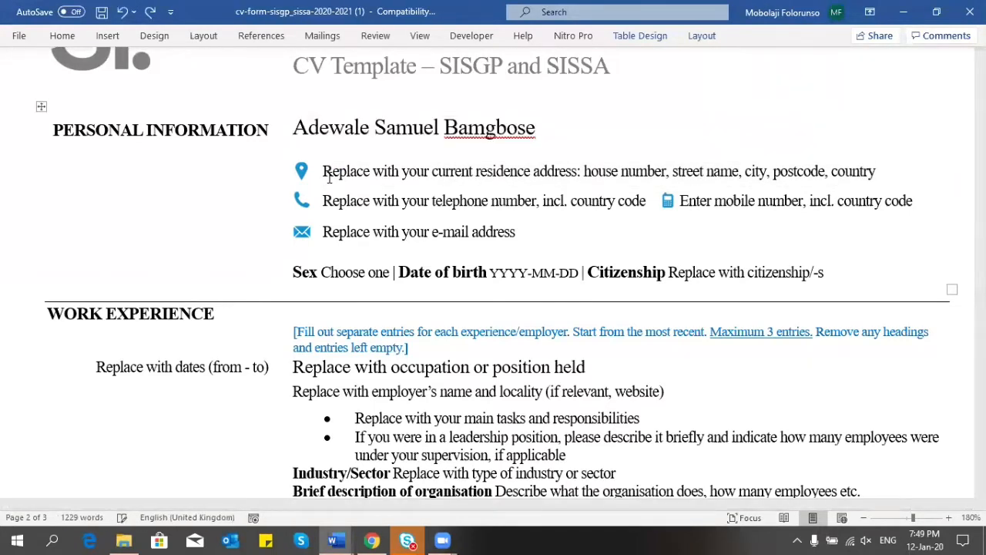
left_click(638, 172)
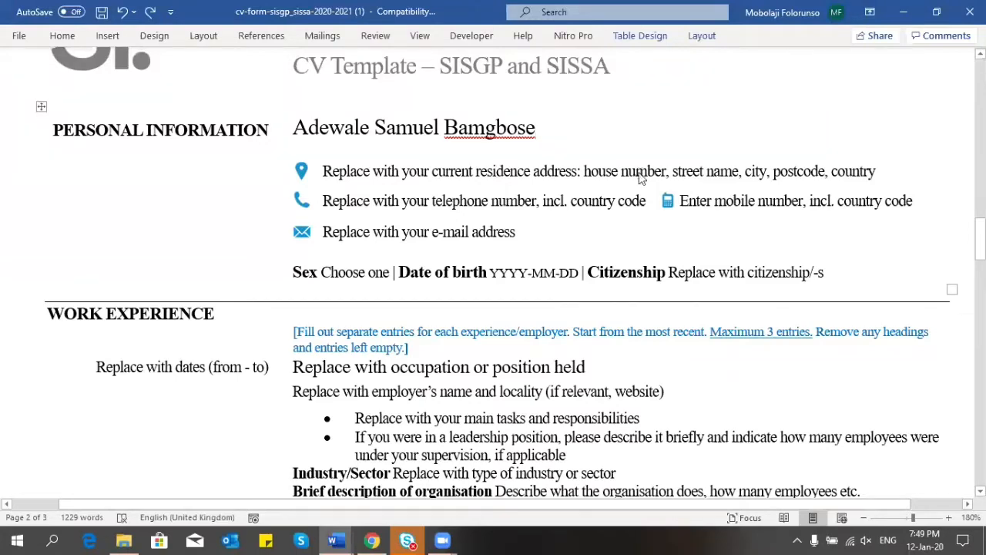
key("ctrl+a")
left_click(639, 172)
left_click_drag(878, 171, 442, 177)
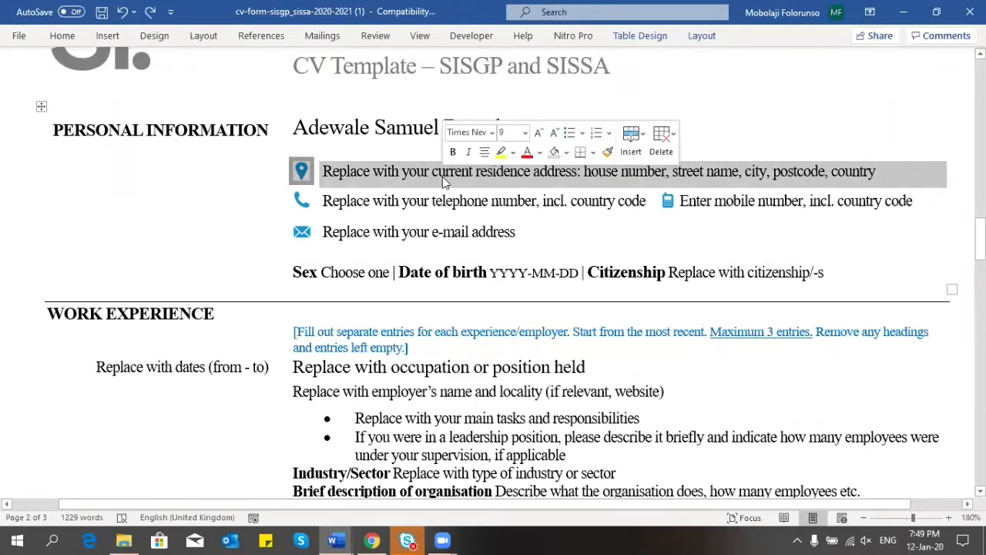
left_click(358, 173)
left_click_drag(328, 173, 736, 171)
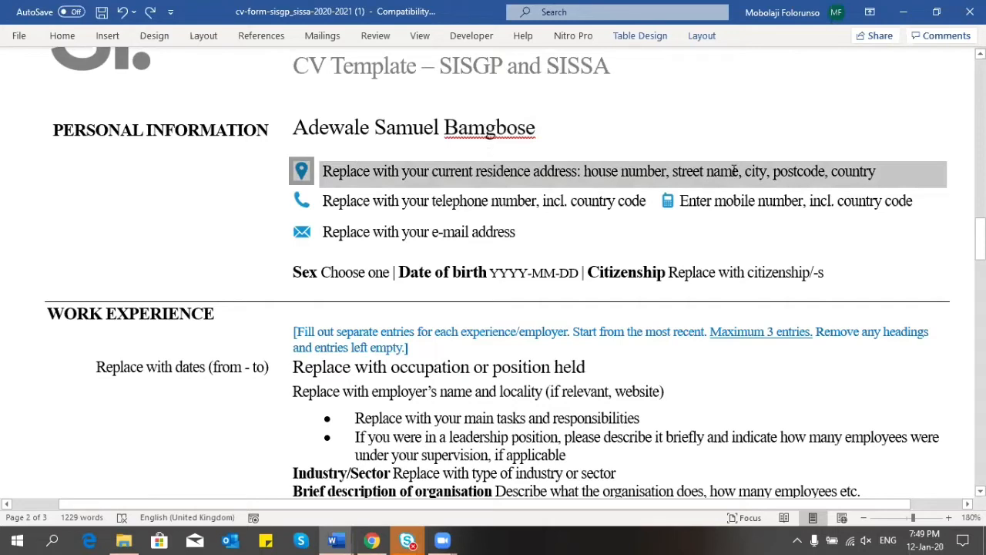
left_click(733, 171)
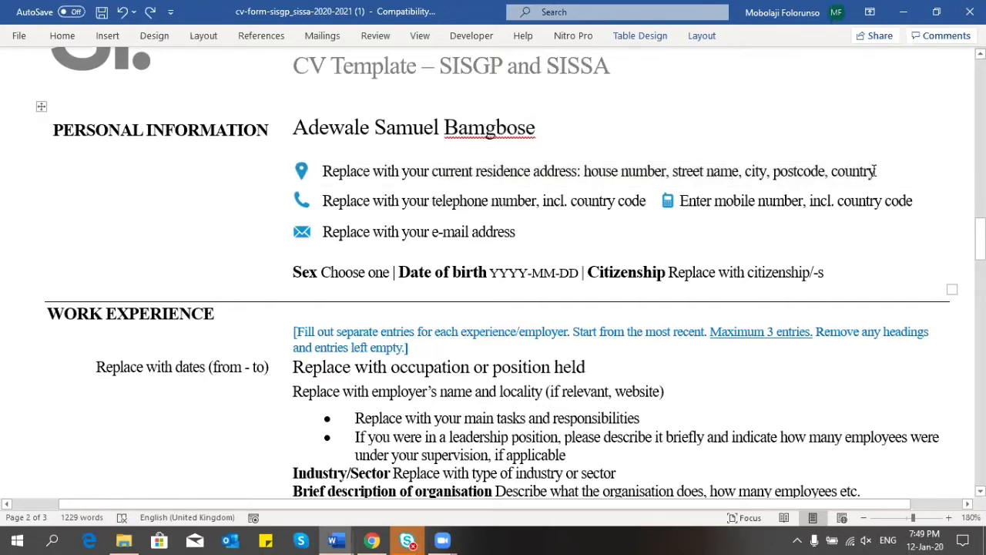
left_click_drag(876, 171, 305, 180)
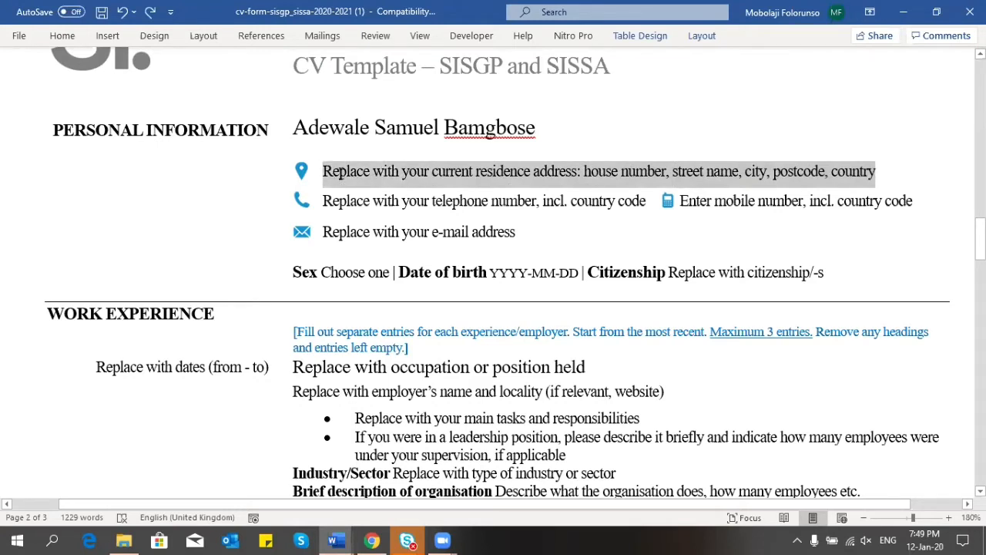
key("ctrl+v")
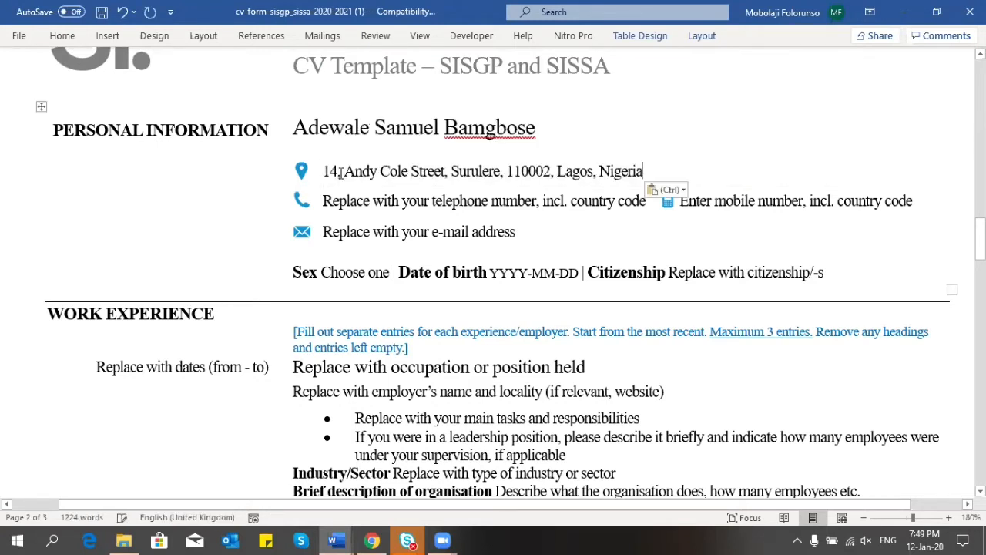
Step: Move the postcode after the city, removing the old one, and switch to Chrome
left_click(600, 171)
type("100100")
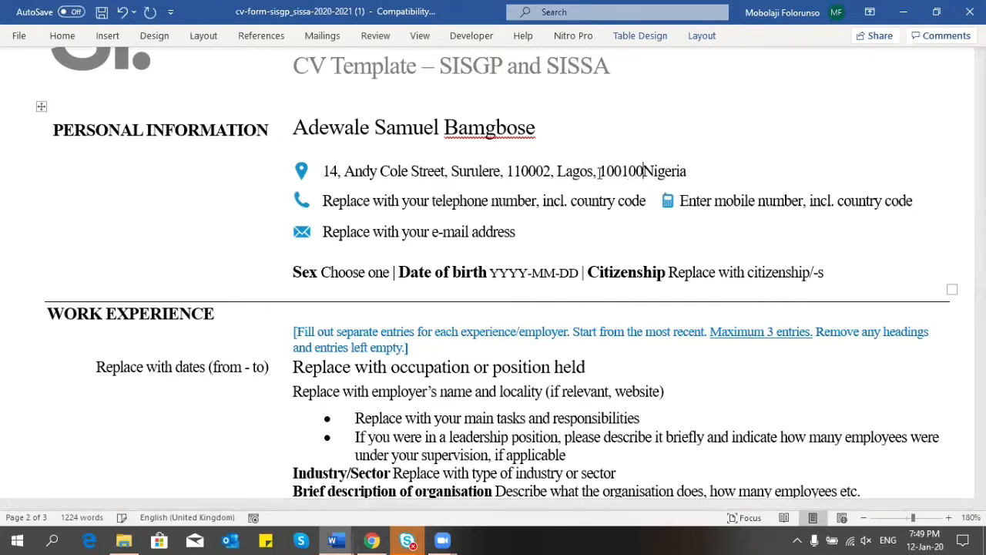
type(",")
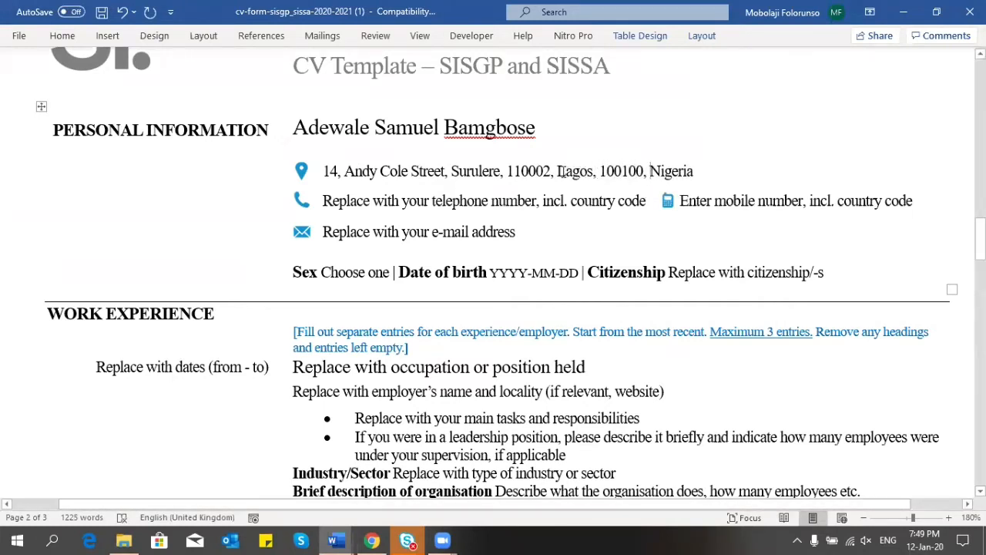
left_click(557, 171)
key("BackSpace")
key("BackSpace")
key("BackSpace")
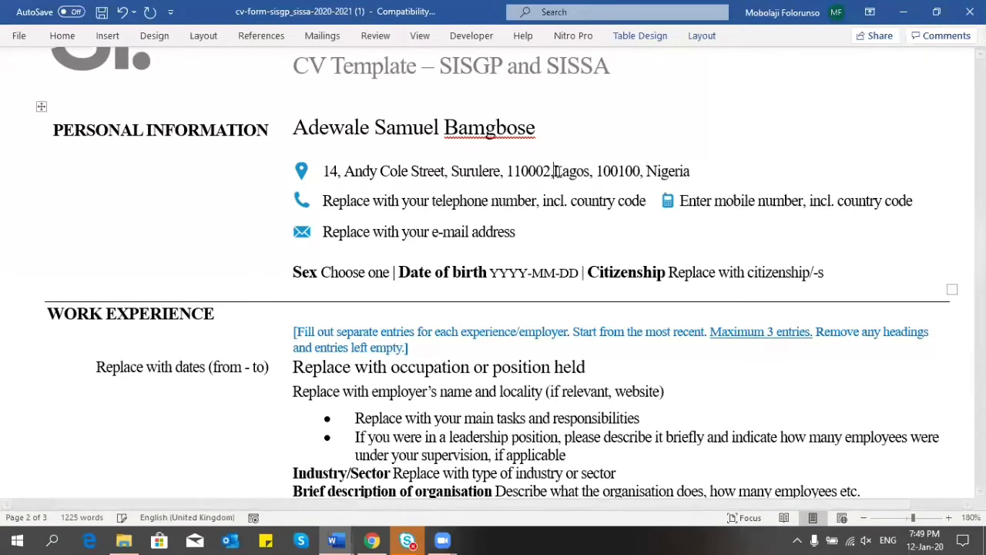
key("BackSpace")
key("BackSpace")
key("BackSpace")
key("BackSpace")
key("BackSpace")
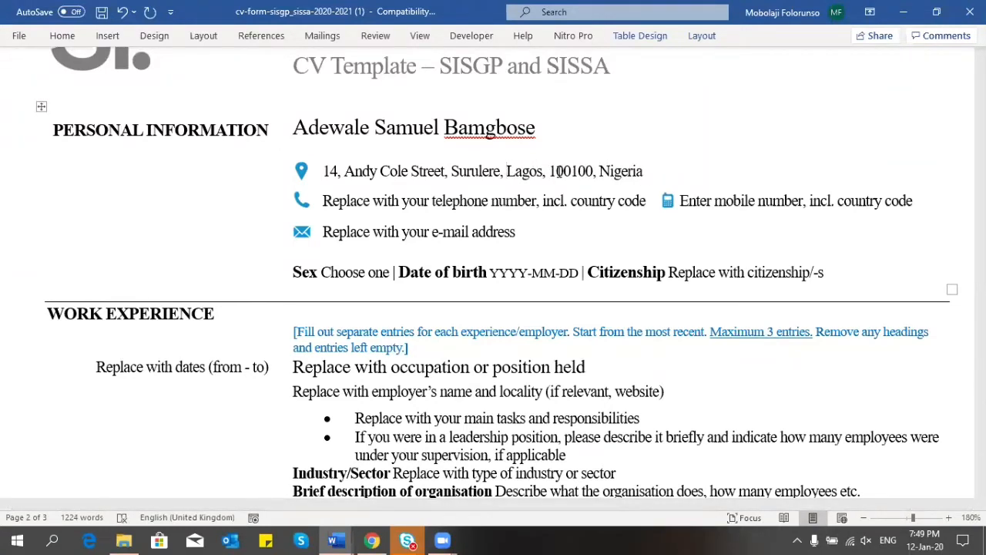
left_click(371, 540)
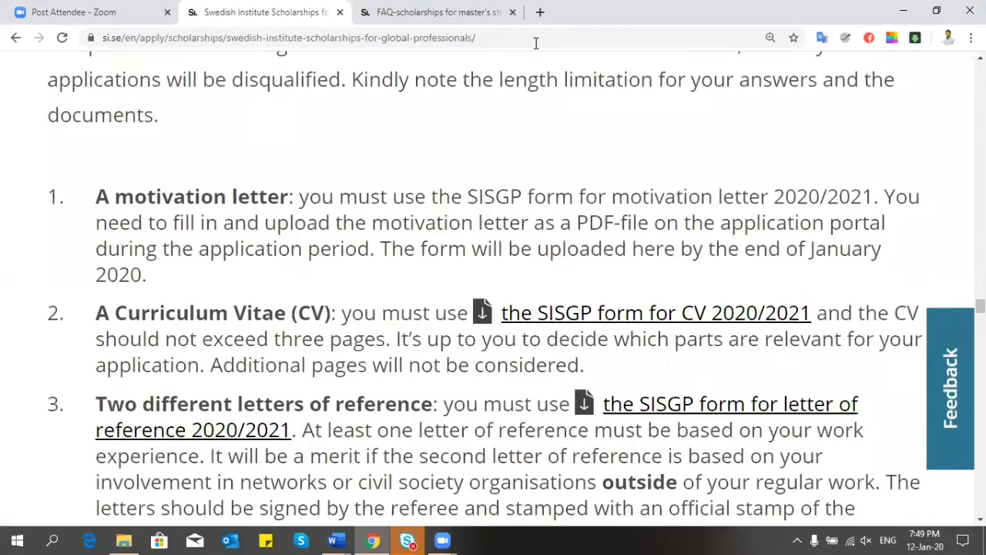
Step: Search Google for 'ghana postcode' from the FAQ tab and check the results
key("ctrl+Tab")
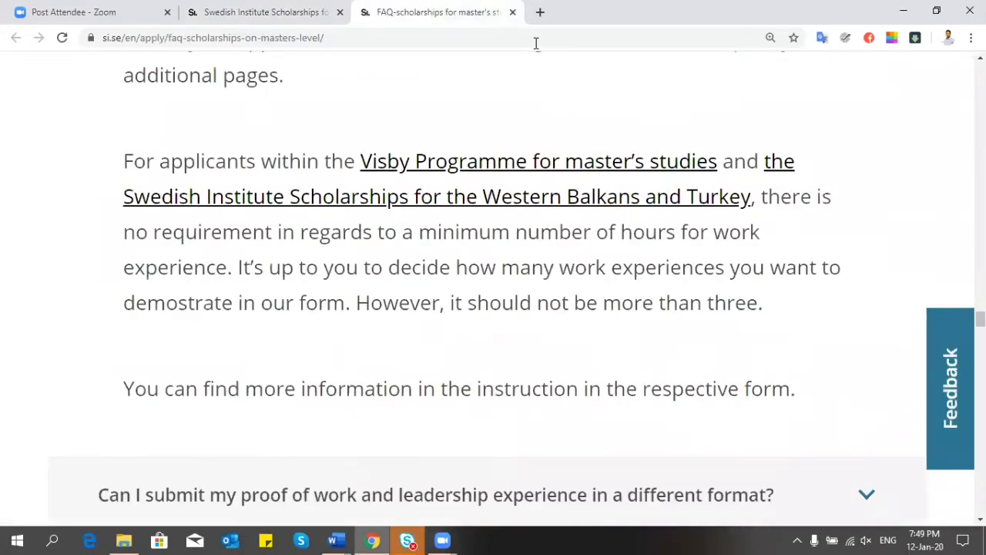
left_click(501, 38)
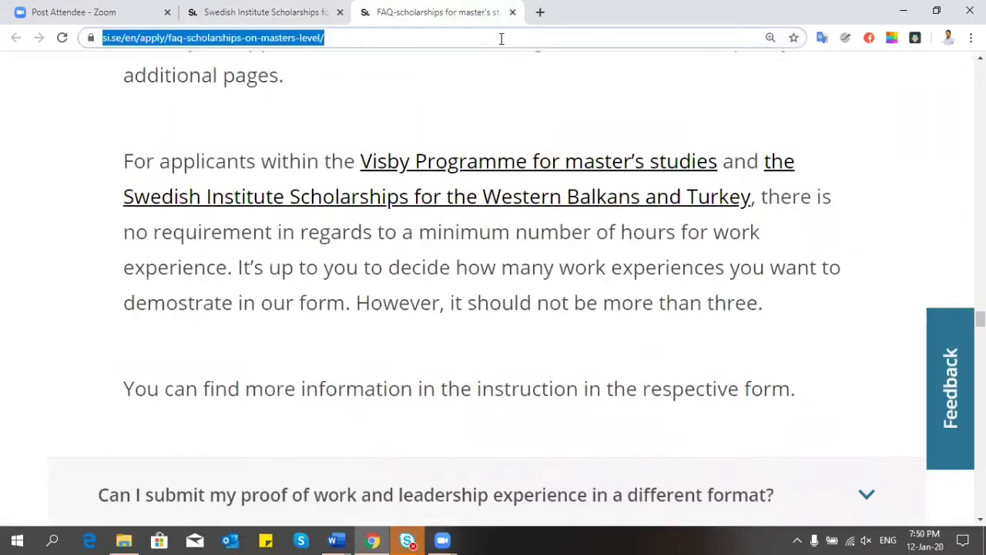
type("ghana p")
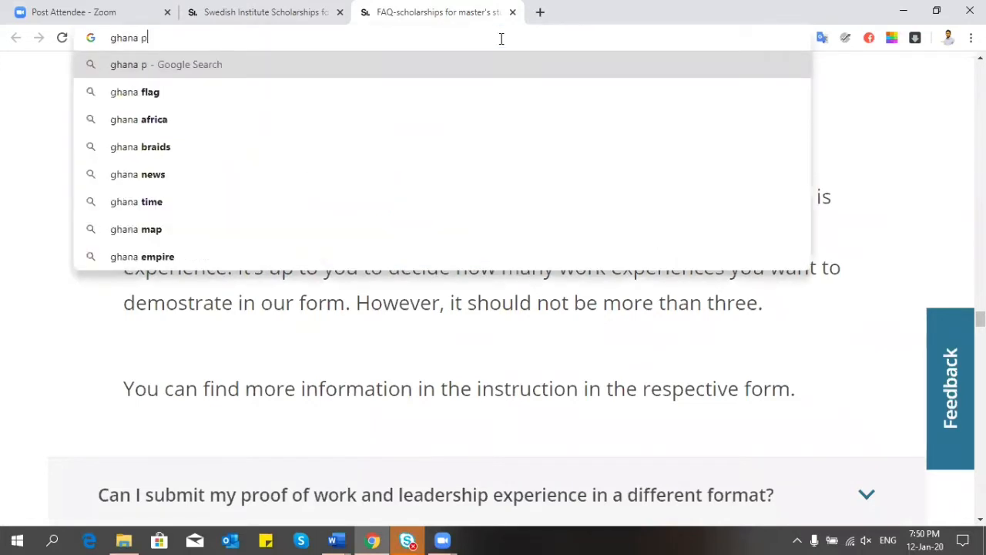
type("ostcode")
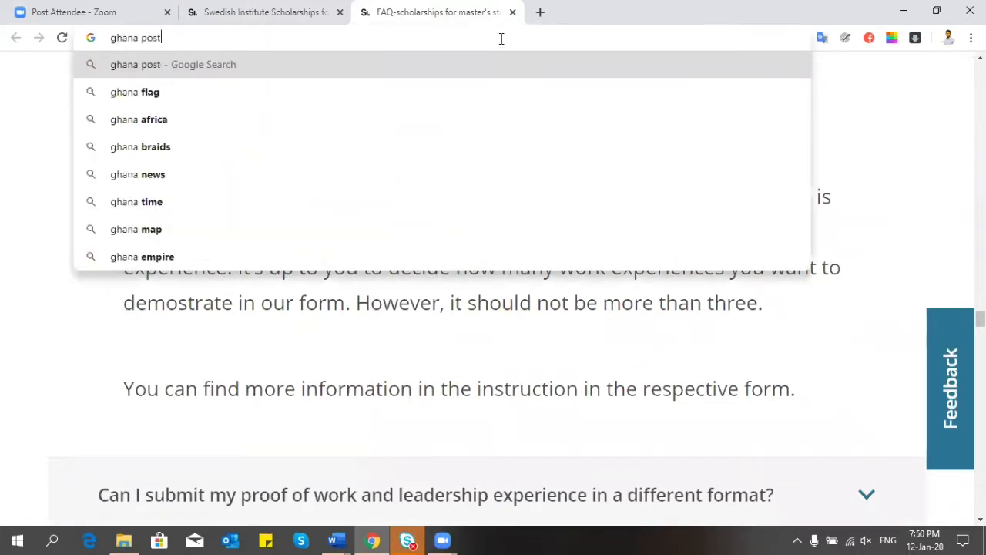
key("Return")
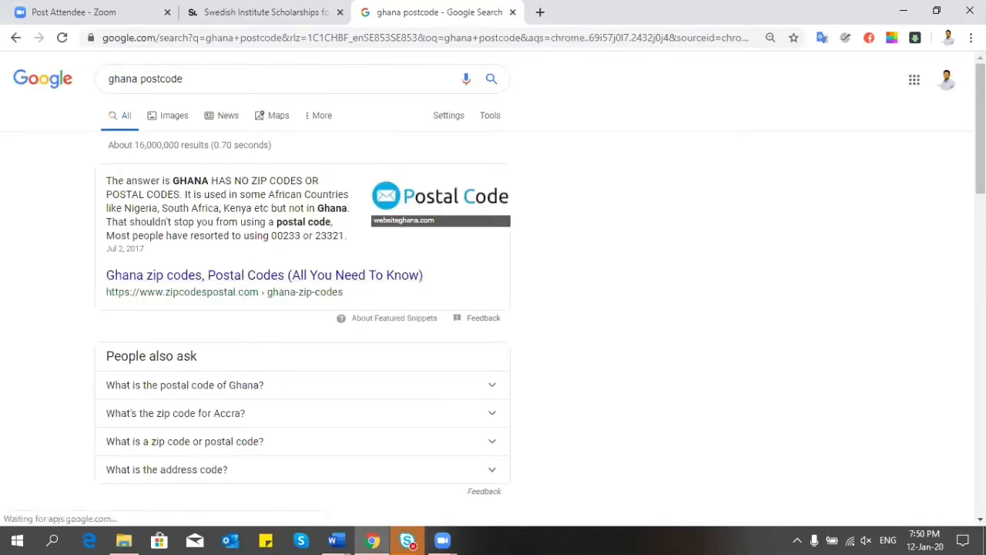
scroll(483, 339, "down", 2)
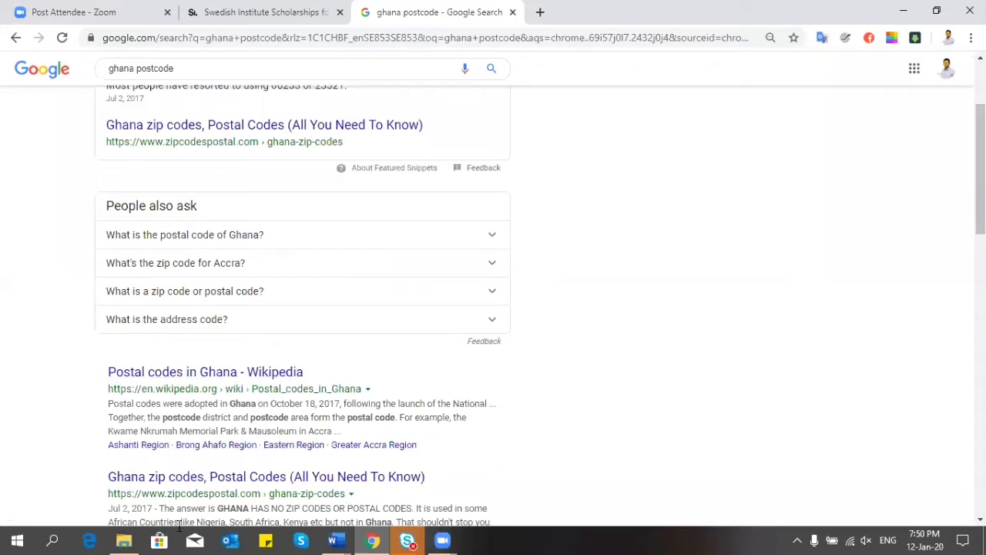
left_click(336, 540)
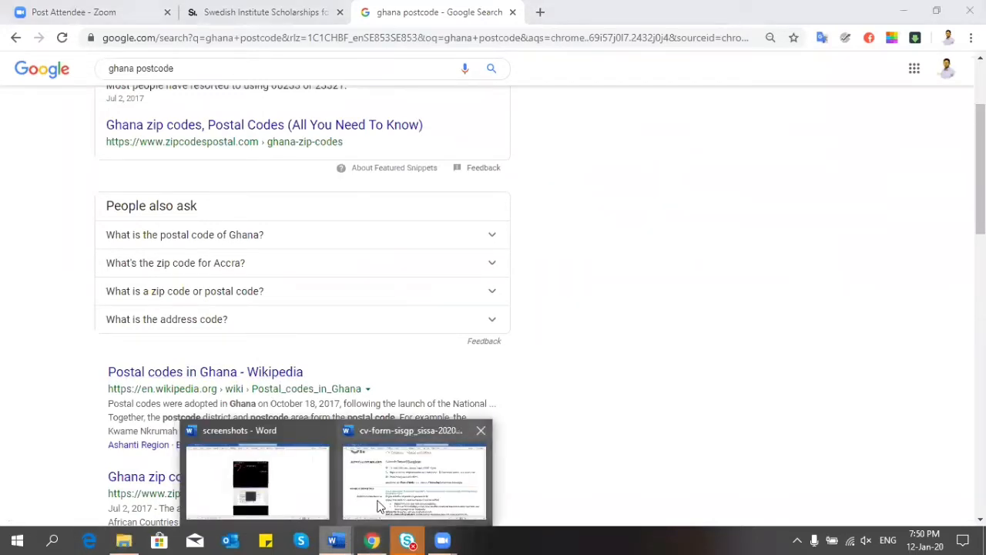
Step: Bring the CV document back to the front and place the caret after the address line's postcode
left_click(378, 505)
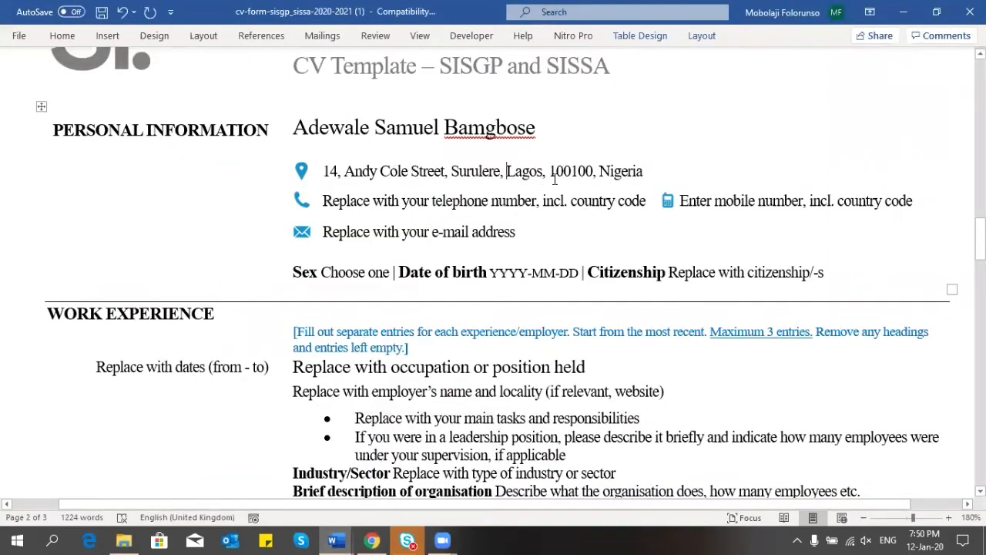
left_click(594, 170)
left_click_drag(647, 201, 352, 204)
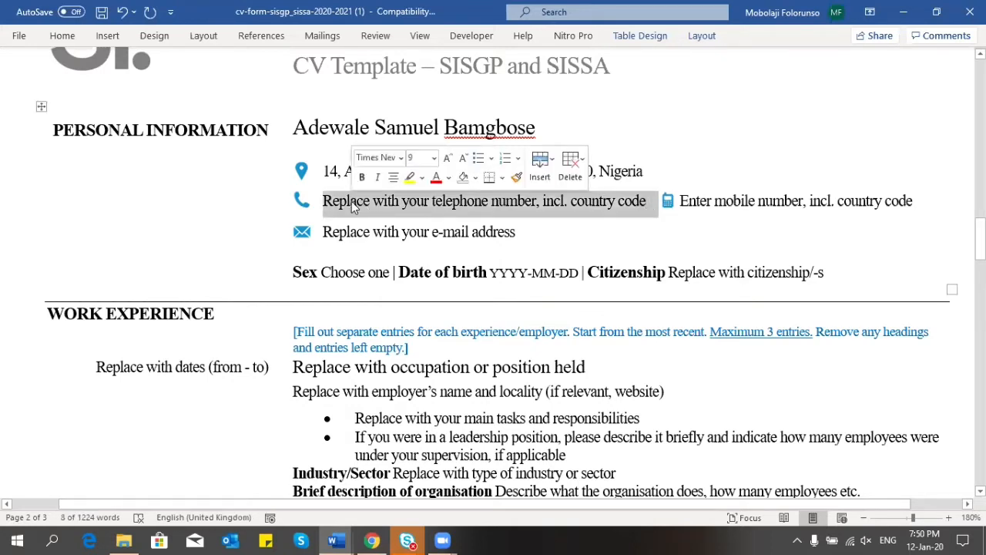
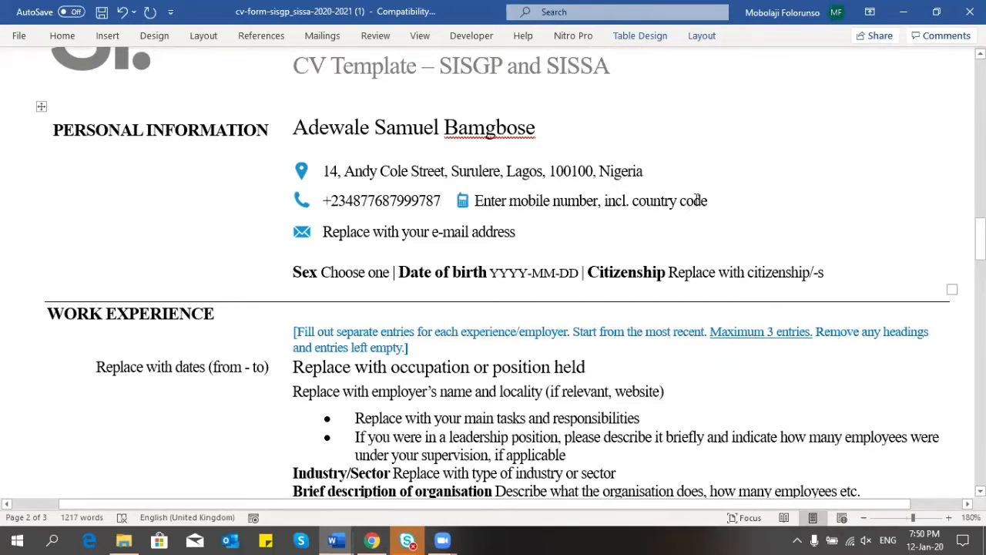
left_click_drag(713, 200, 463, 194)
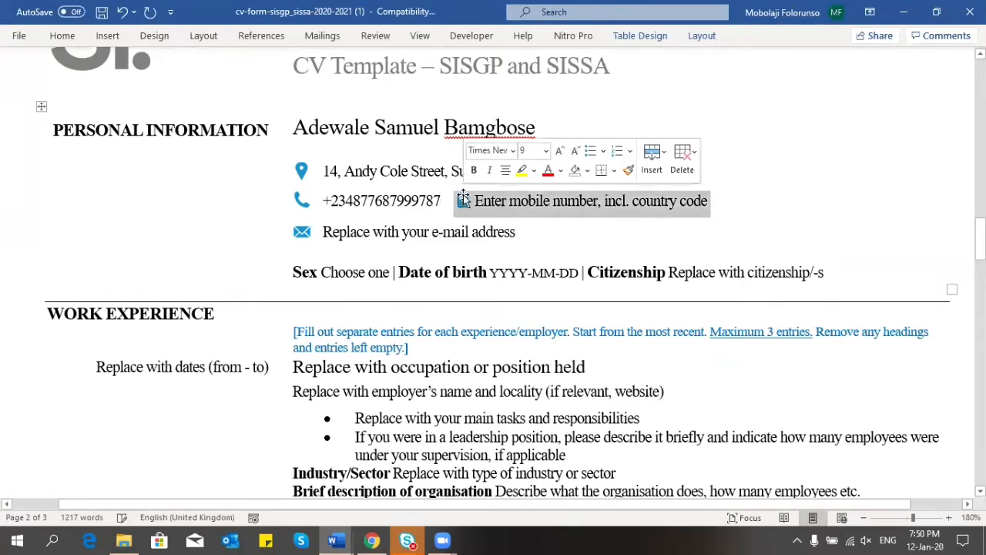
key("Delete")
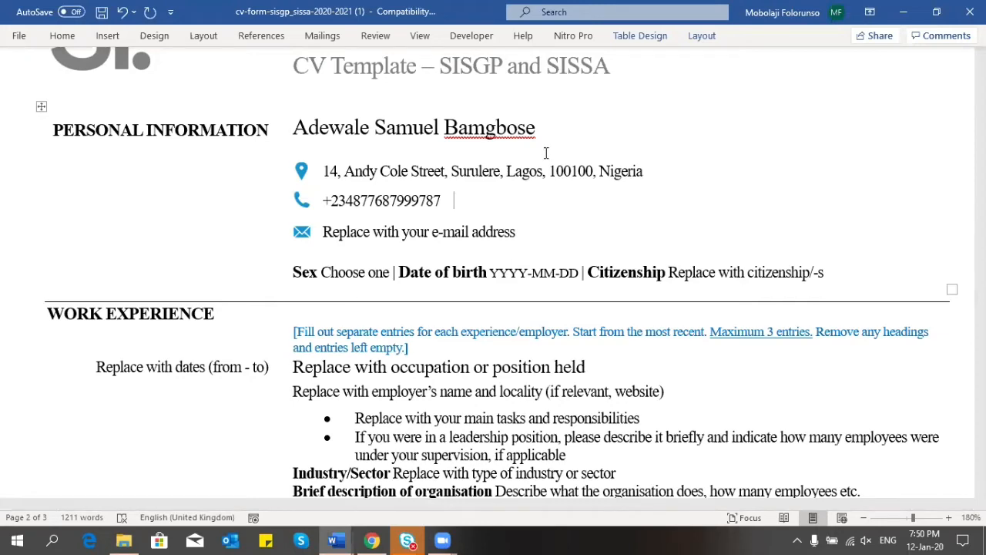
left_click_drag(980, 238, 980, 141)
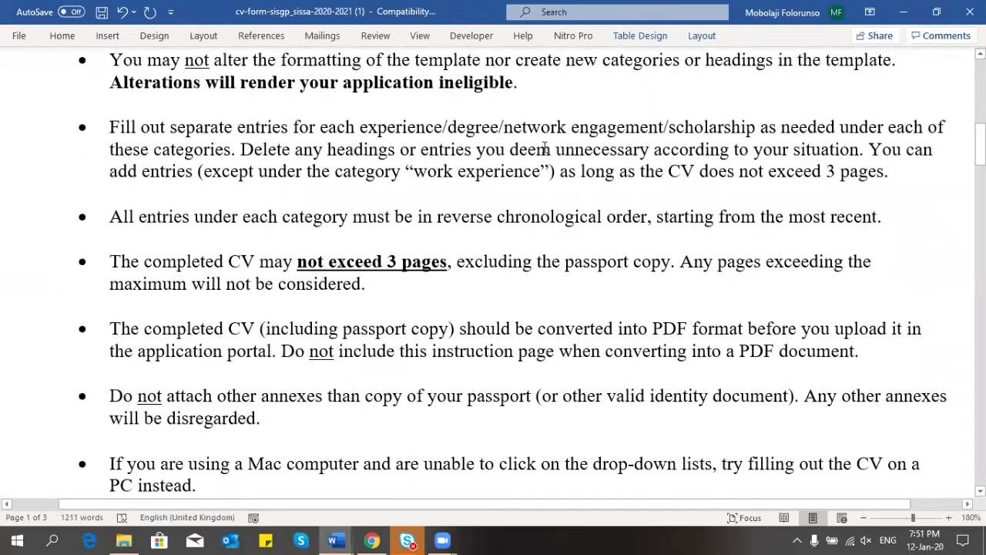
mouse_move(242, 150)
left_mouse_down()
mouse_move(898, 151)
mouse_move(858, 154)
left_mouse_up()
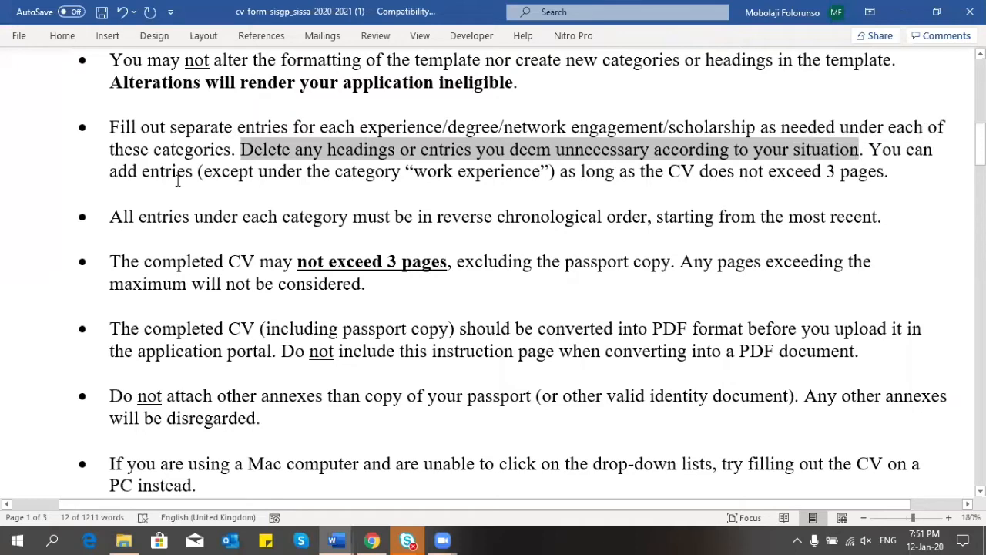
left_click_drag(112, 217, 876, 217)
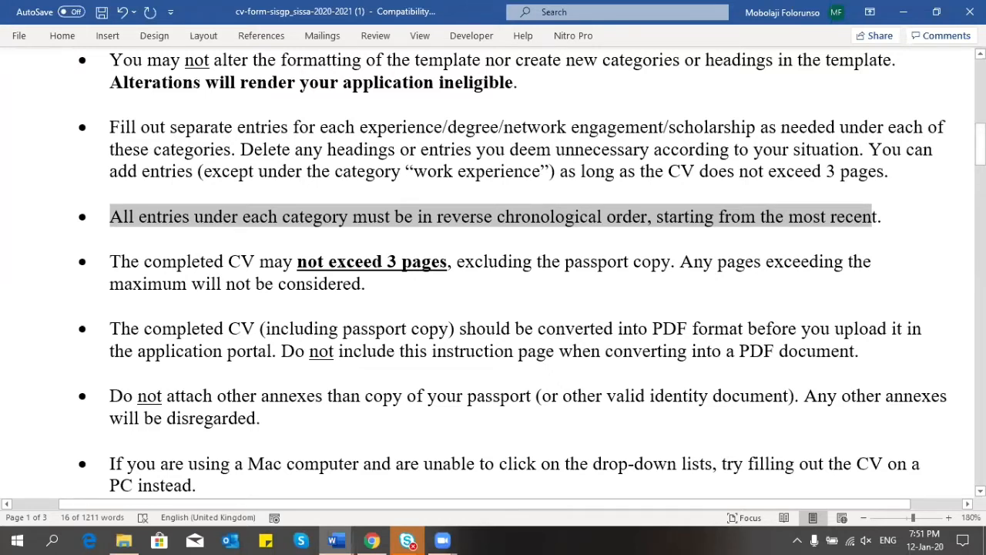
left_click_drag(981, 144, 980, 254)
Step: Replace the 'Replace with your e-mail address' placeholder with the applicant's Gmail address
scroll(557, 195, "down", 2)
scroll(557, 194, "up", 2)
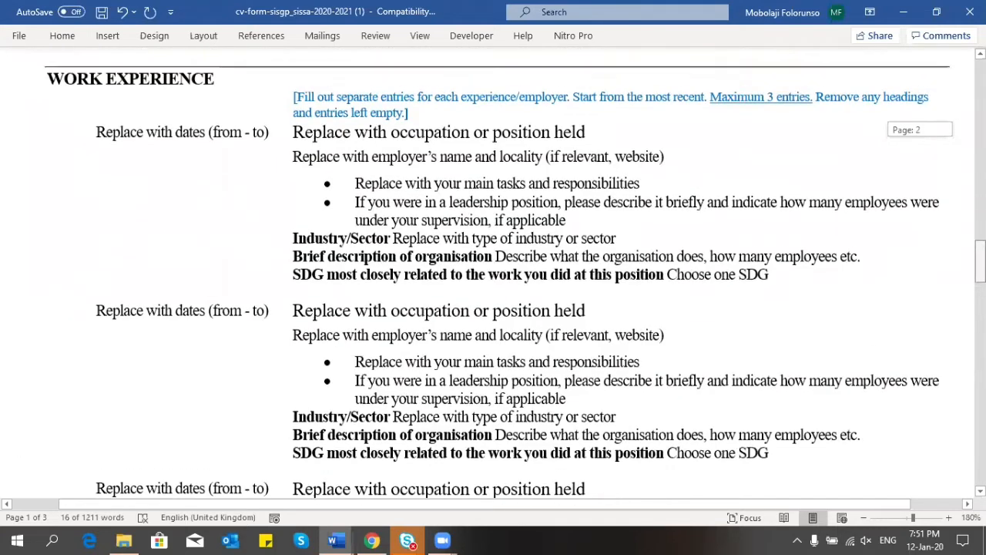
scroll(557, 194, "down", 1)
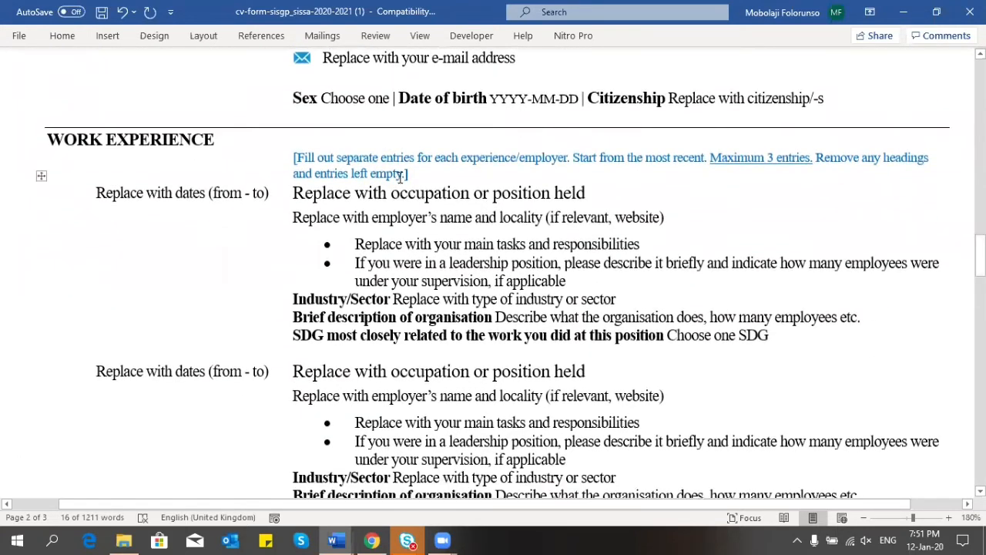
left_click(400, 176)
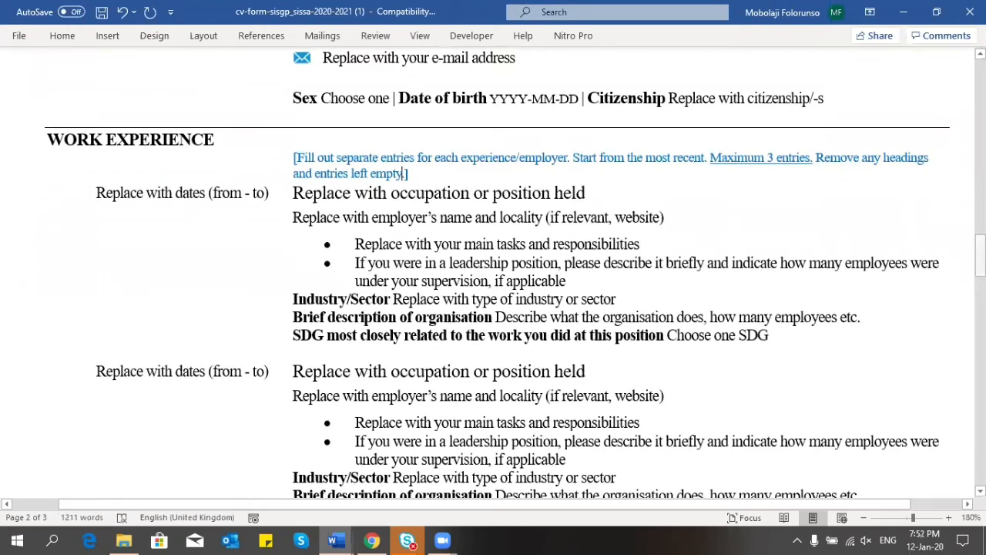
left_click_drag(980, 255, 980, 237)
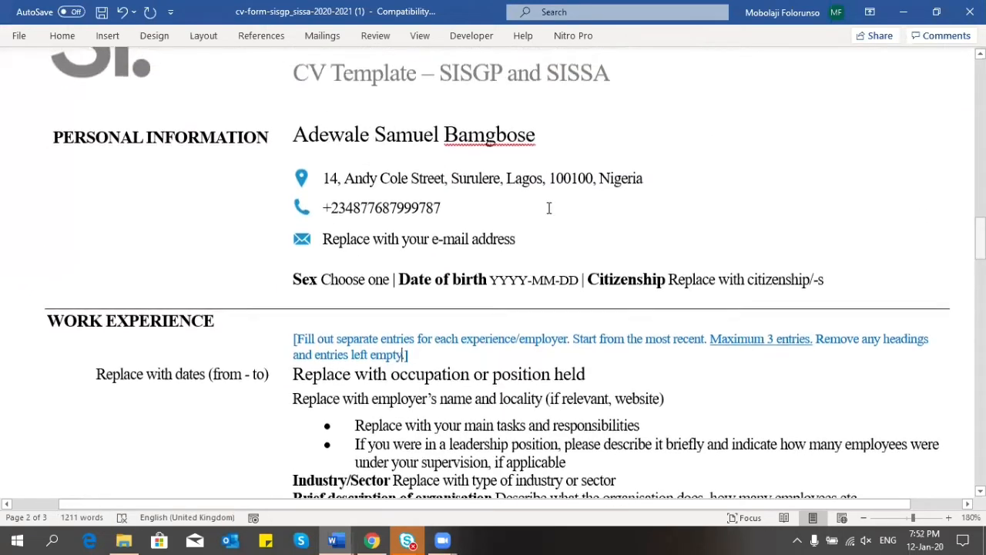
left_click(512, 237)
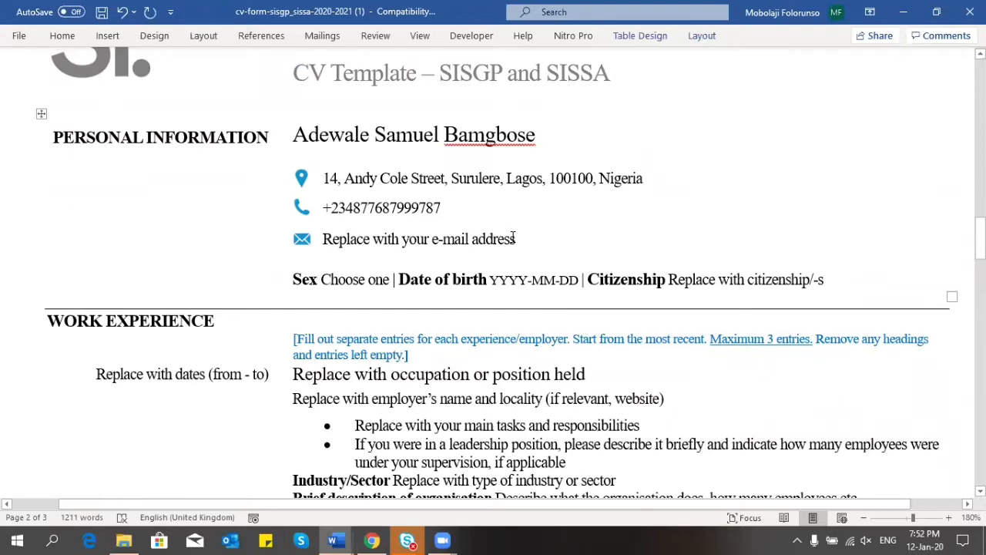
left_click_drag(512, 237, 347, 241)
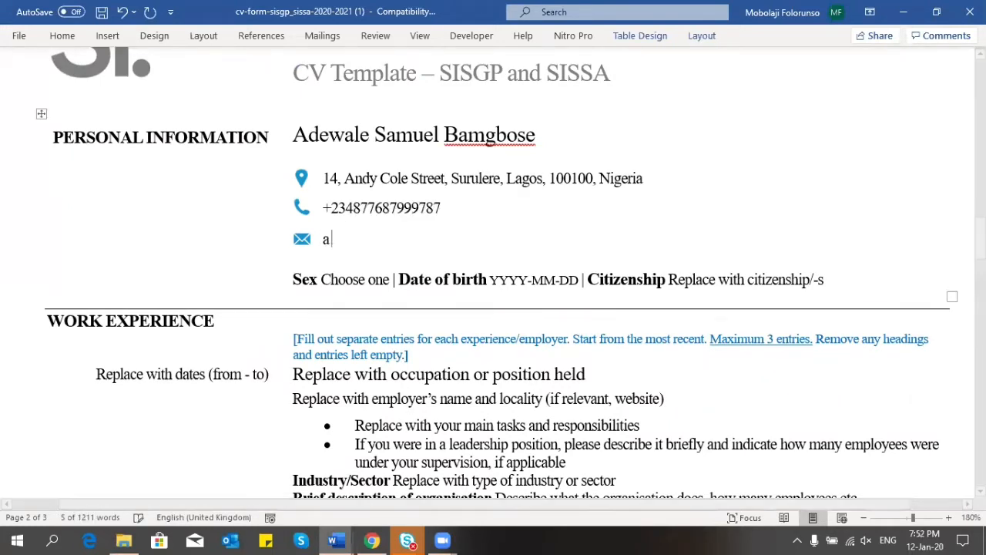
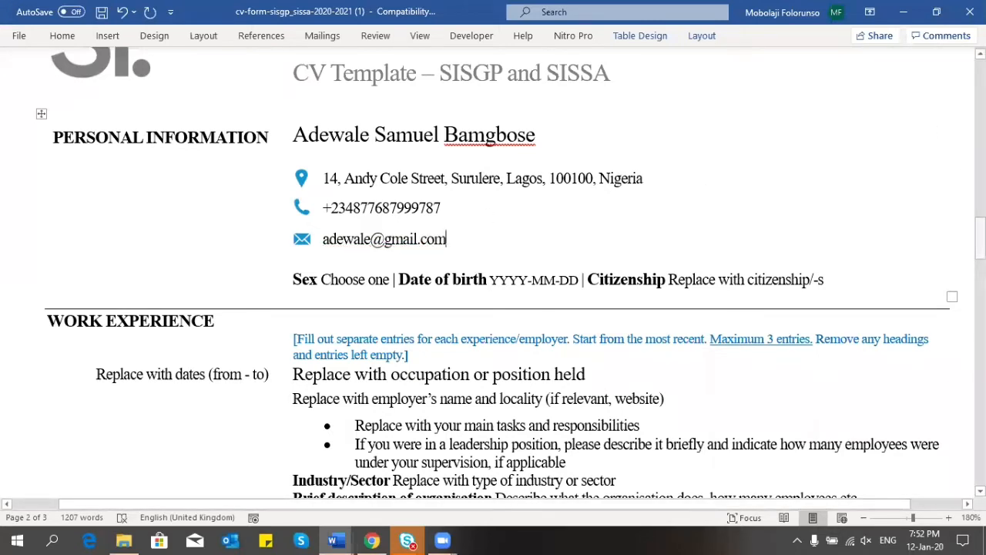
Step: Choose Male in the Sex dropdown
left_click(351, 280)
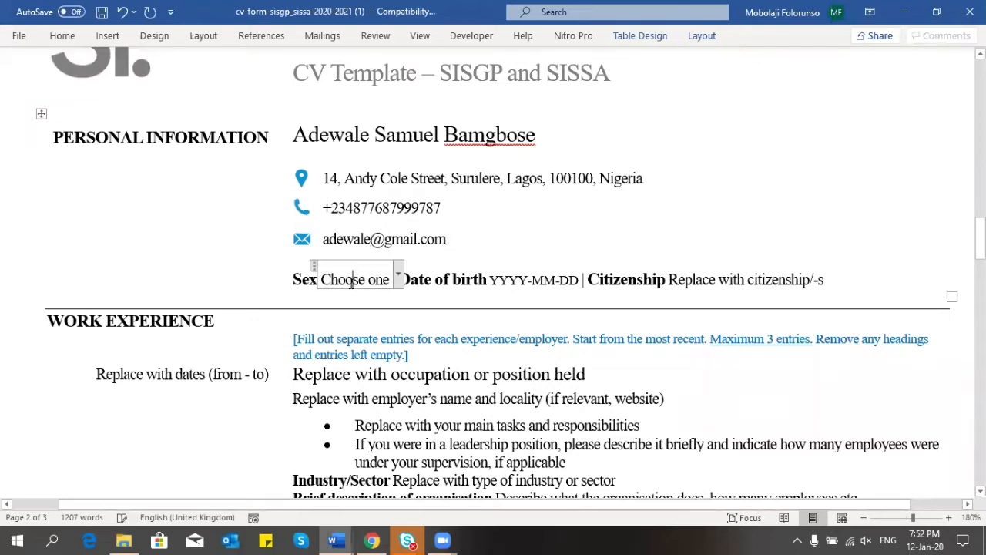
left_click(398, 279)
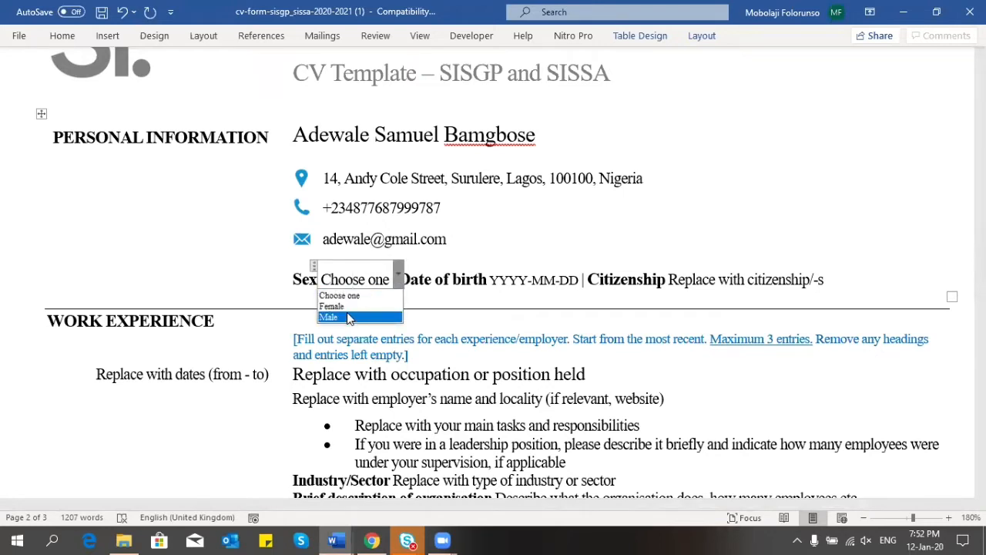
left_click(347, 312)
left_click(490, 280)
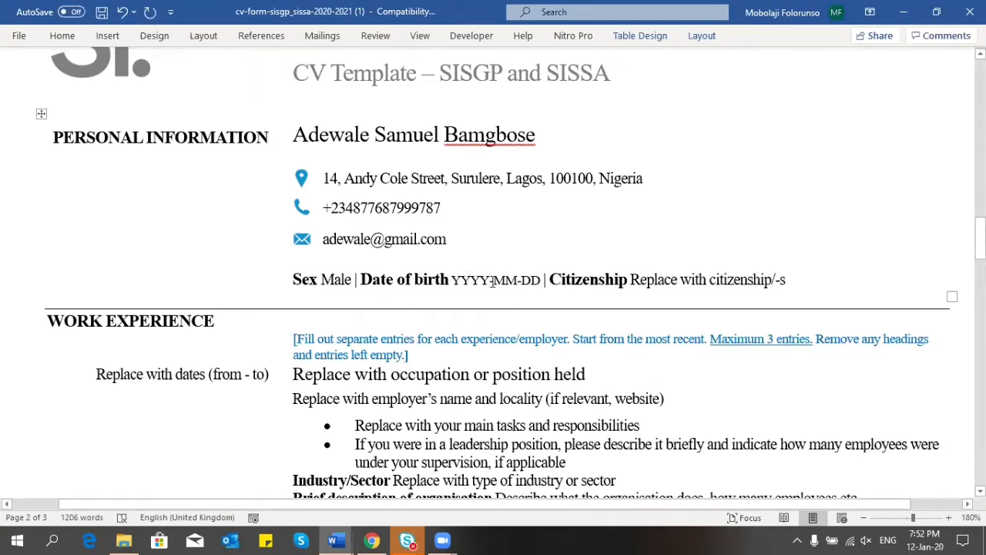
key("BackSpace")
key("BackSpace")
key("BackSpace")
key("BackSpace")
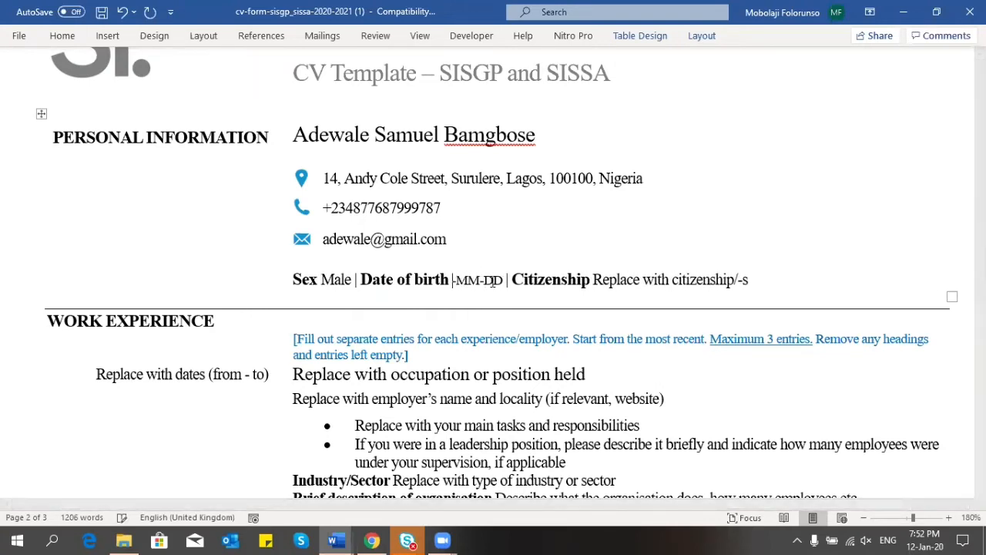
type("1993")
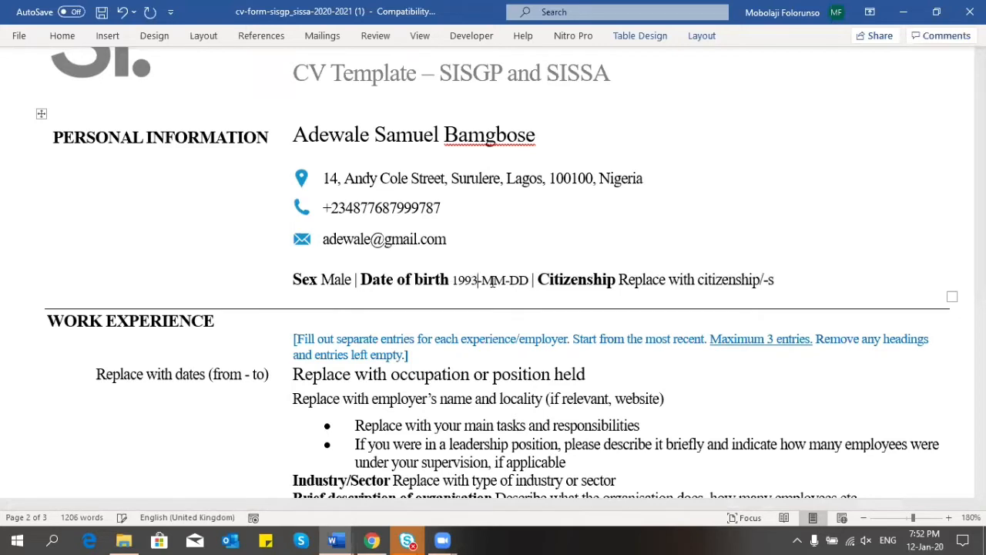
key("Right")
key("Right")
key("Right")
key("BackSpace")
key("BackSpace")
type("01")
key("Right")
key("Right")
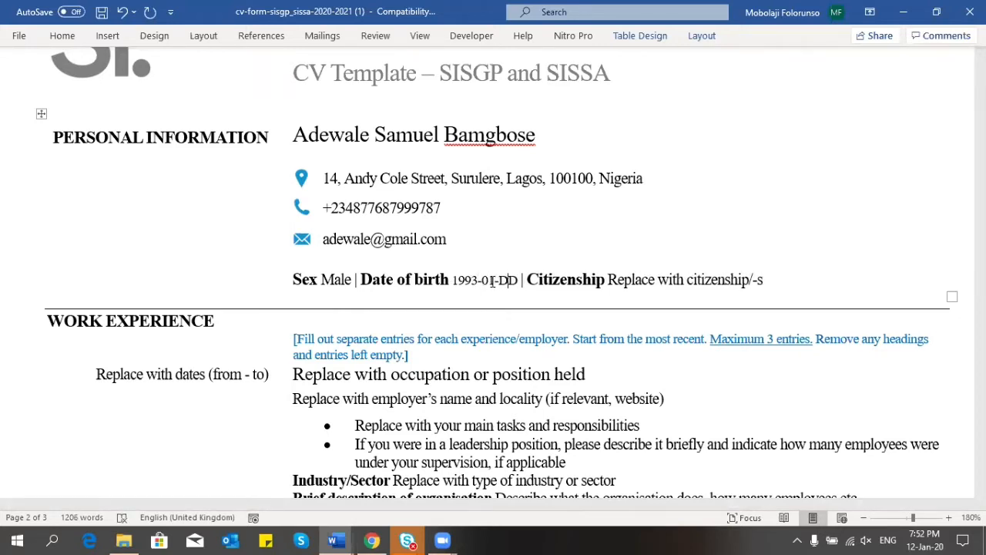
key("BackSpace")
key("BackSpace")
key("BackSpace")
type("-")
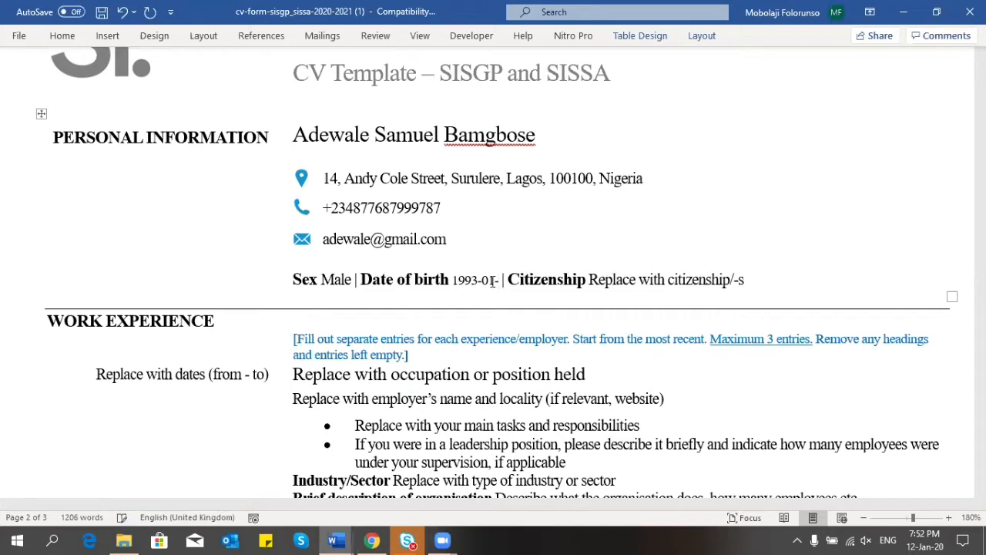
type("17")
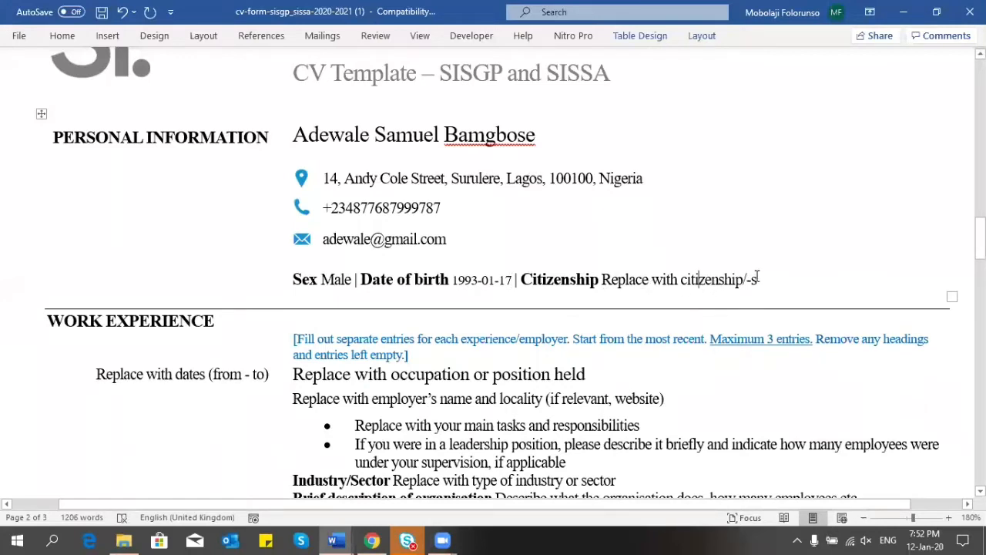
Step: Replace the citizenship placeholder so it reads Nigerian
left_click_drag(759, 277, 621, 285)
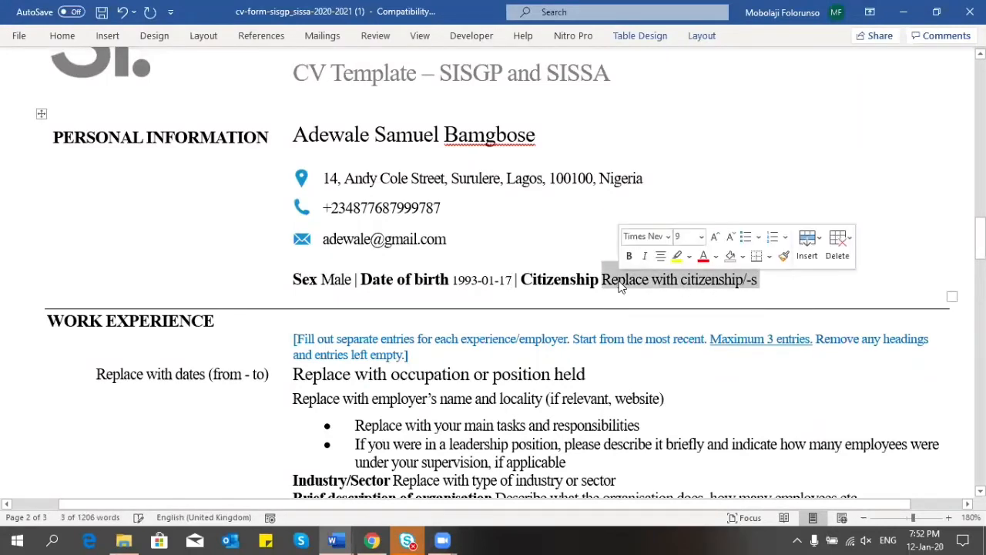
type("Nigeria")
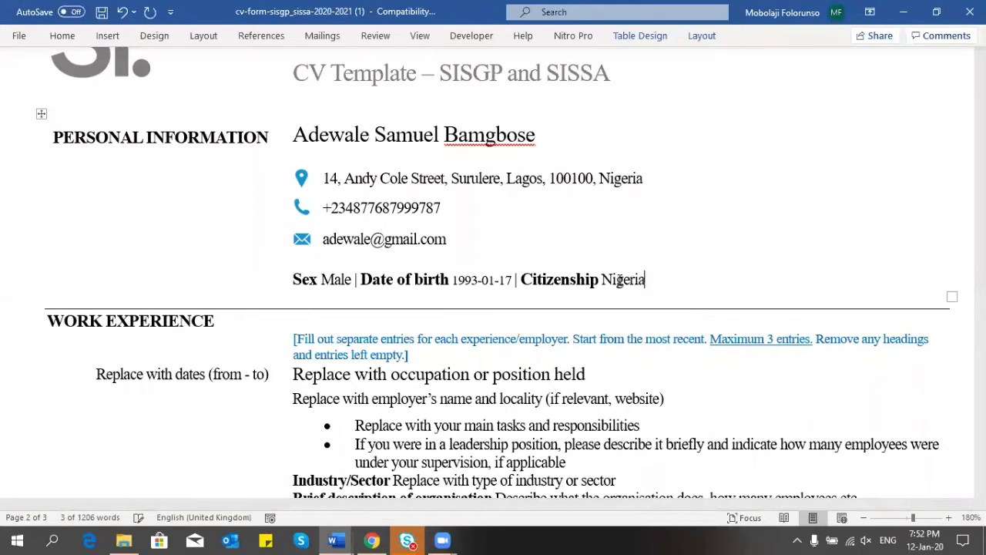
type("n")
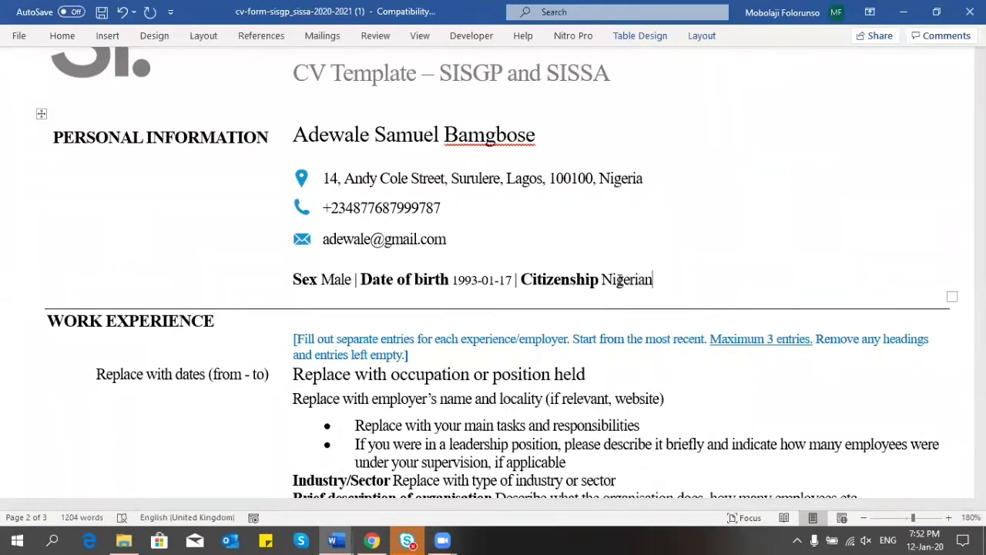
type("/Ghanain")
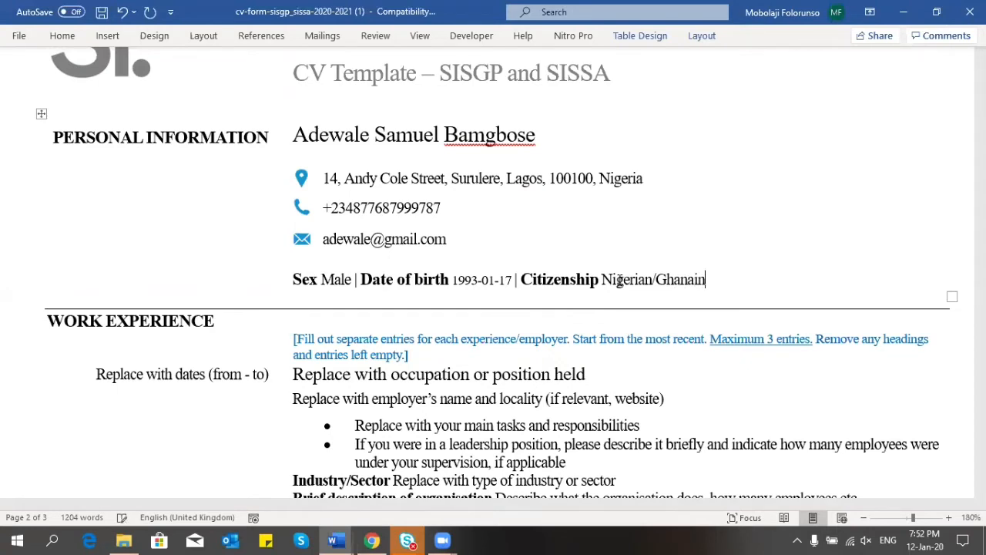
left_click(699, 279)
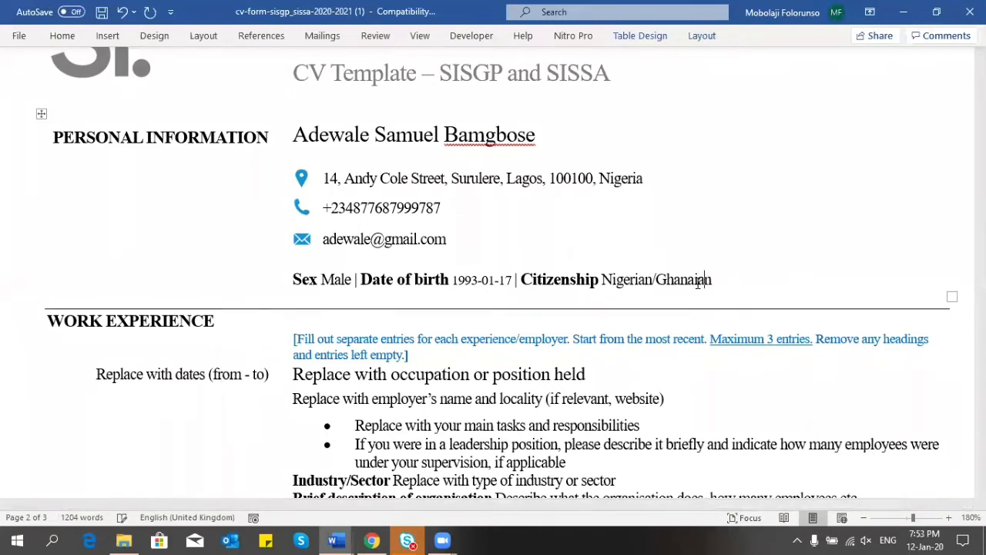
type("a")
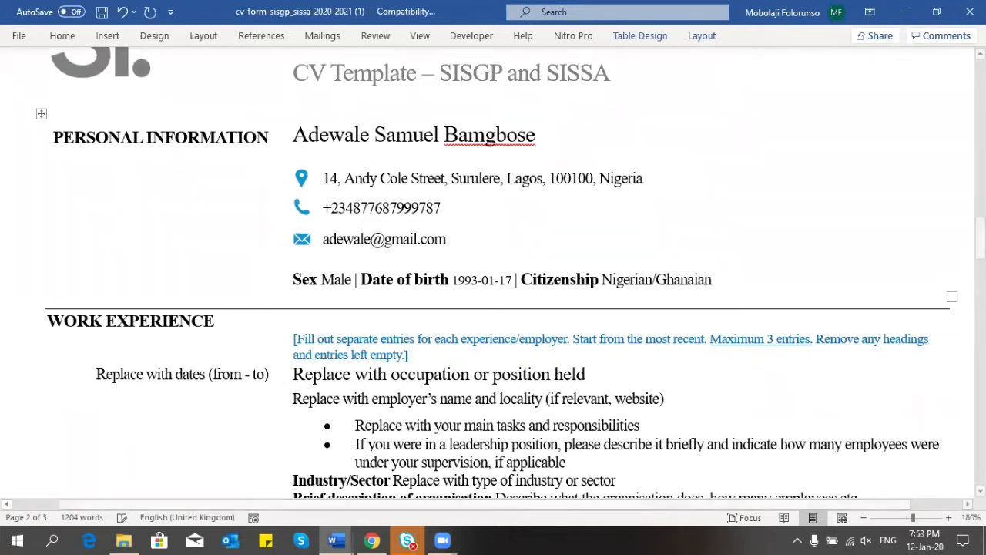
key("BackSpace")
key("BackSpace")
key("BackSpace")
key("BackSpace")
key("BackSpace")
key("BackSpace")
key("BackSpace")
key("BackSpace")
key("BackSpace")
key("BackSpace")
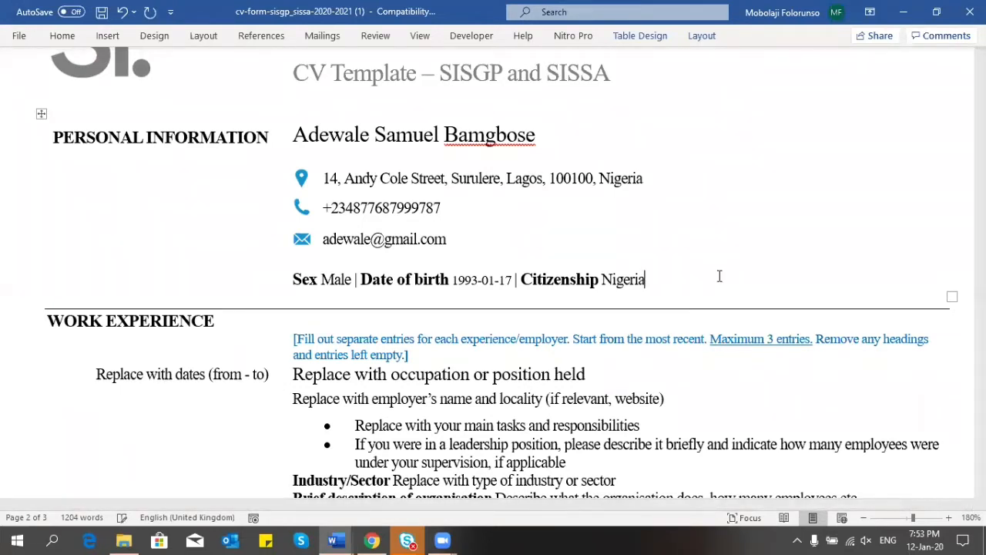
type("n")
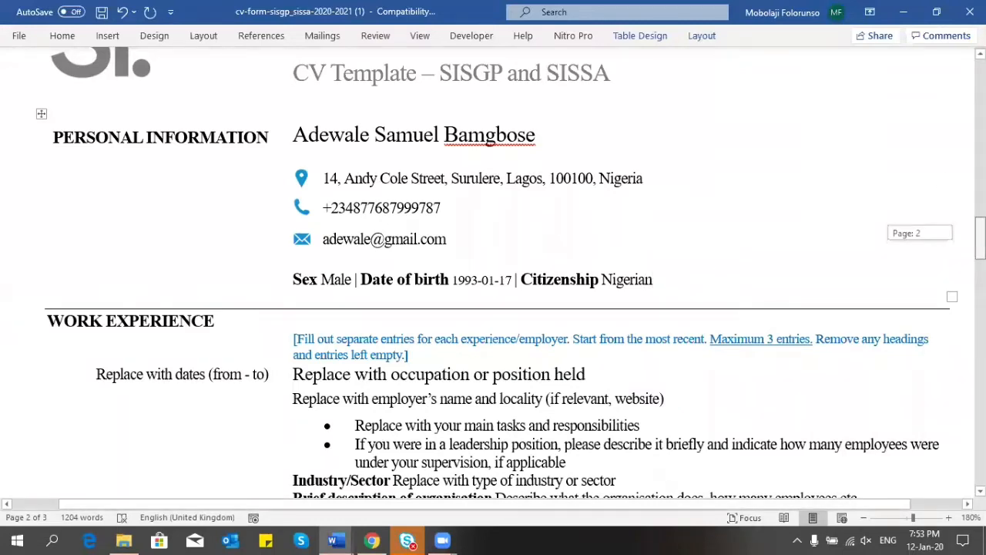
scroll(355, 171, "down", 3)
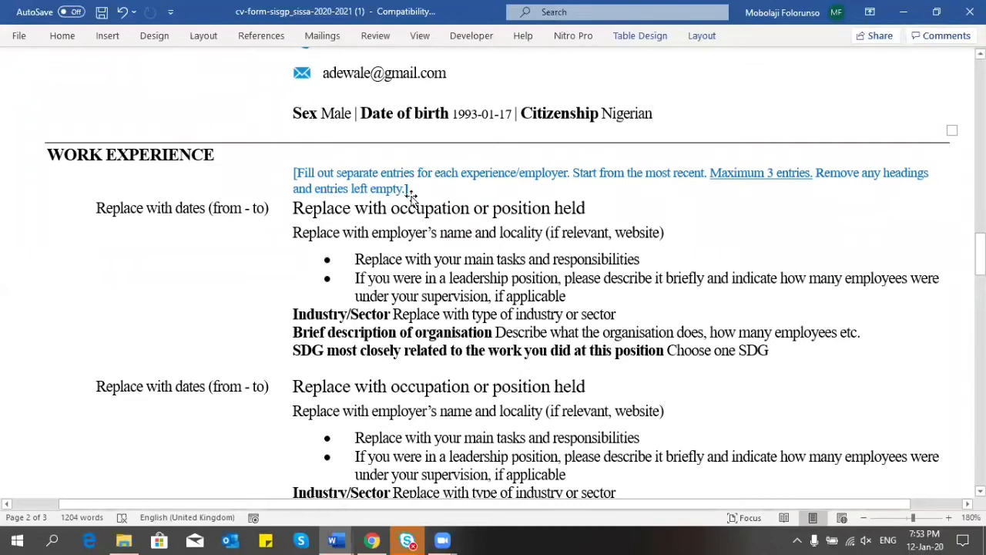
left_click_drag(408, 189, 294, 171)
key("Delete")
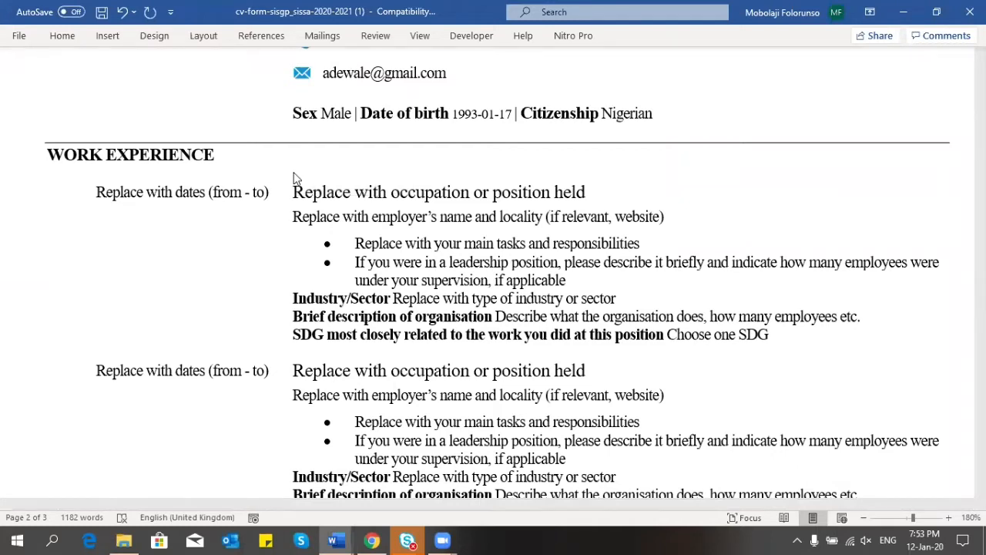
key("ctrl+z")
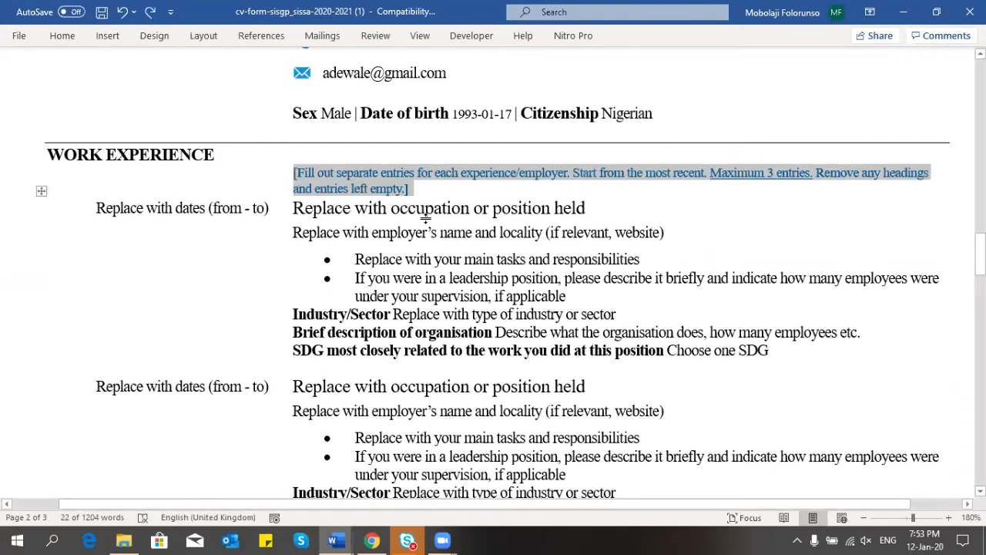
left_click(263, 208)
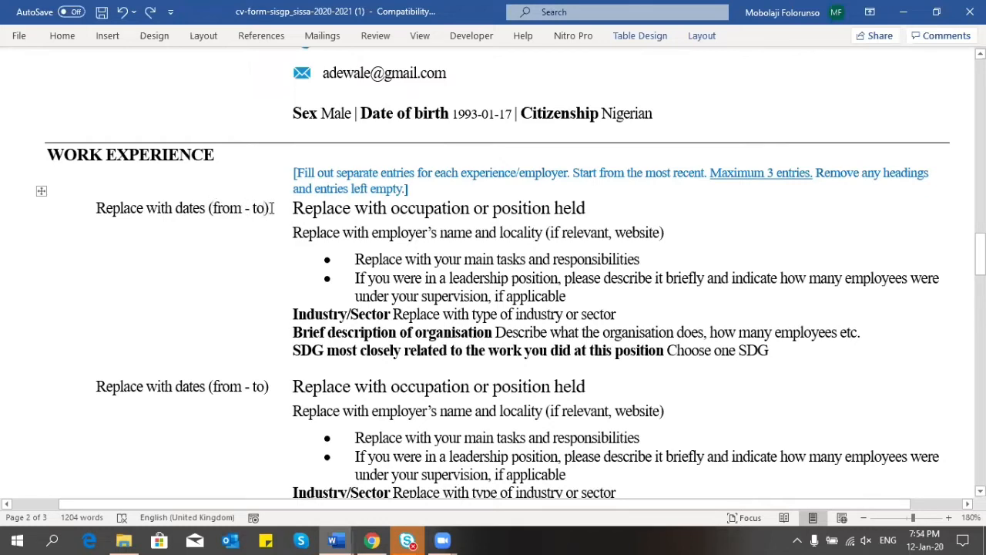
Step: Enter 'November 2018 - Present' as the first work experience entry's dates
left_click_drag(271, 208, 116, 209)
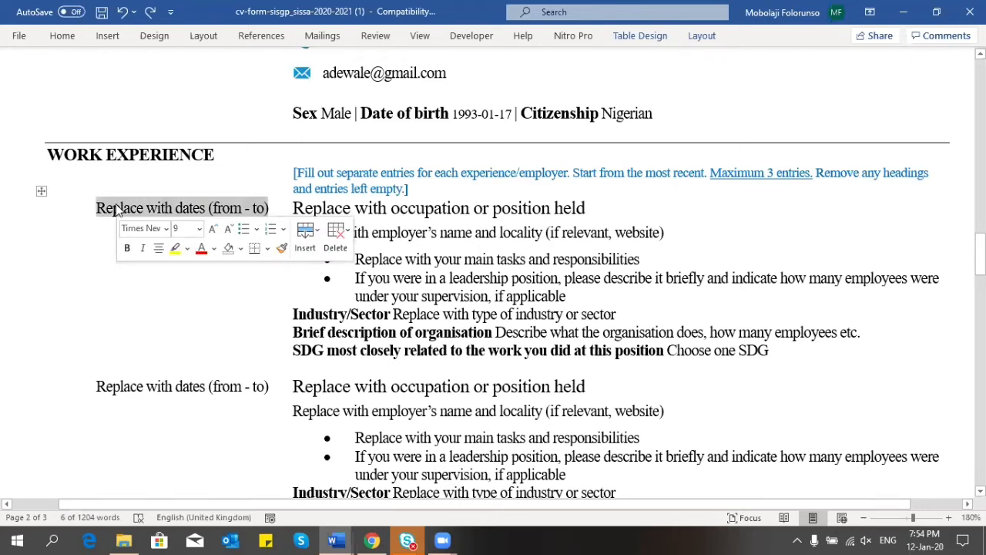
type("November")
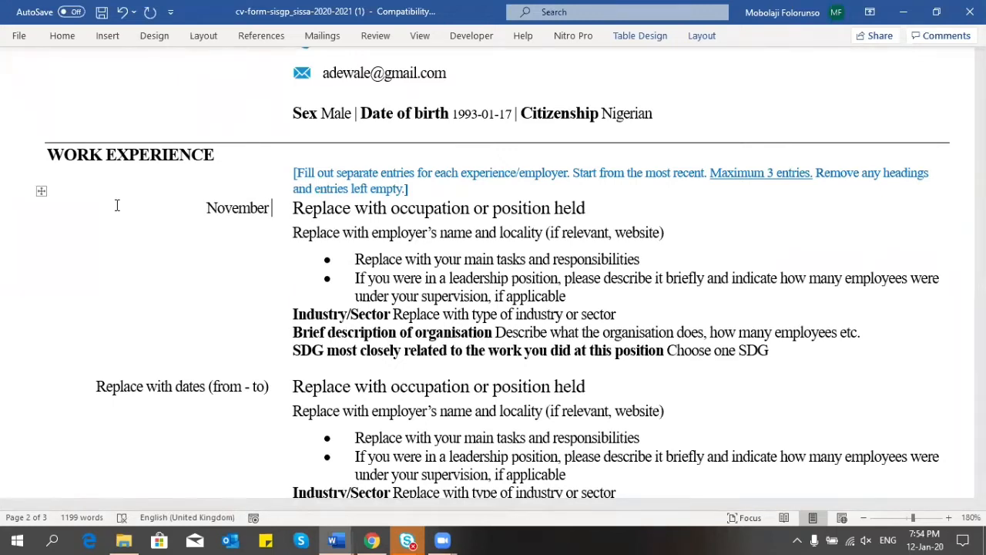
type(" 2010")
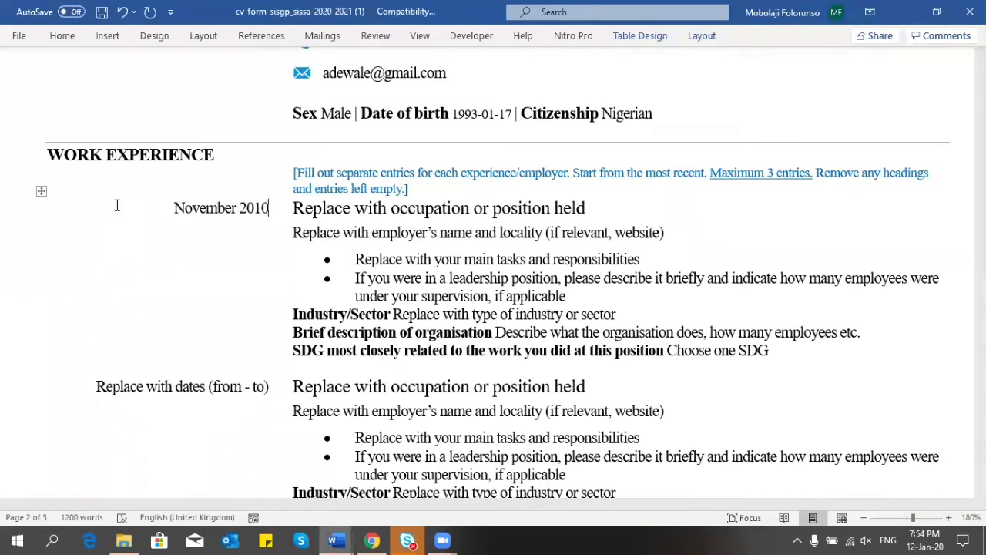
key("BackSpace")
key("BackSpace")
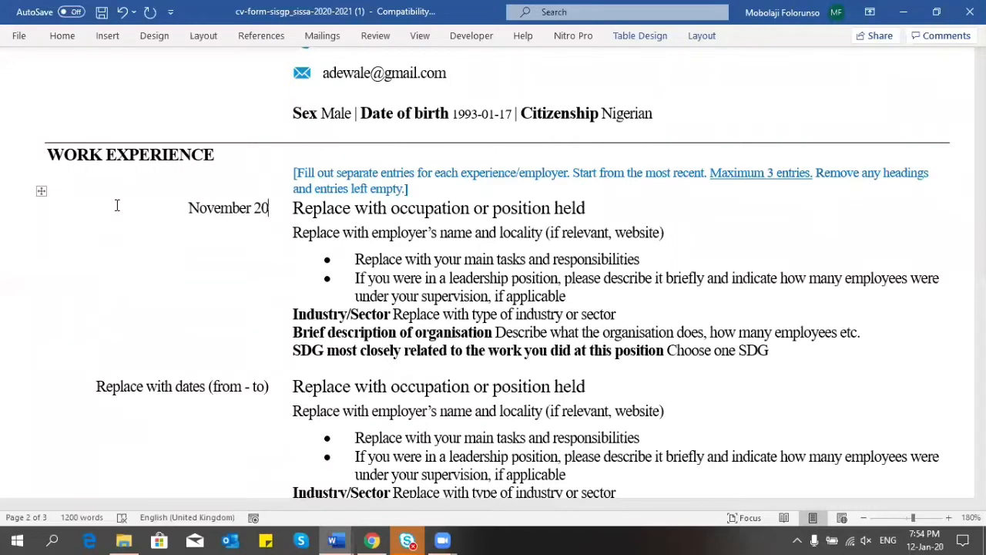
type("18")
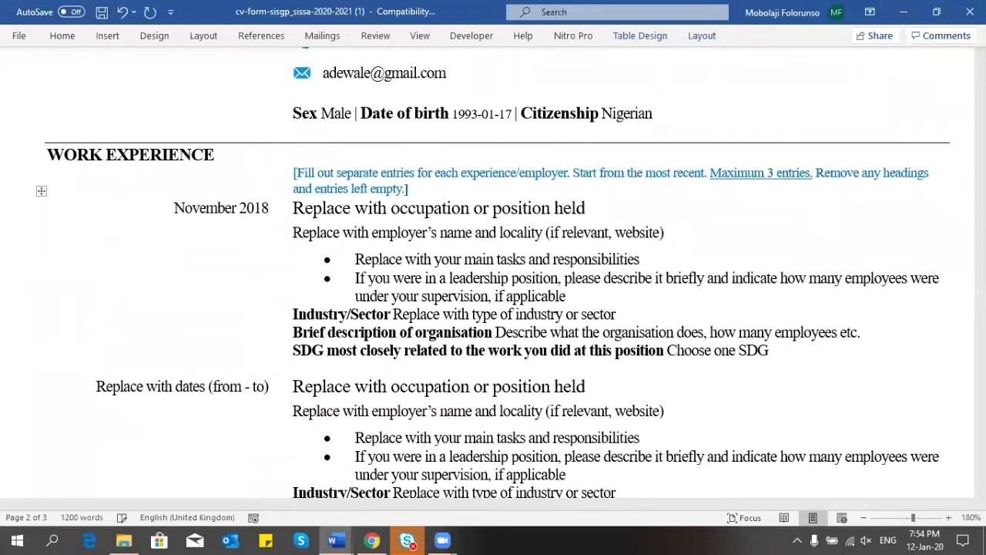
type(" - Present")
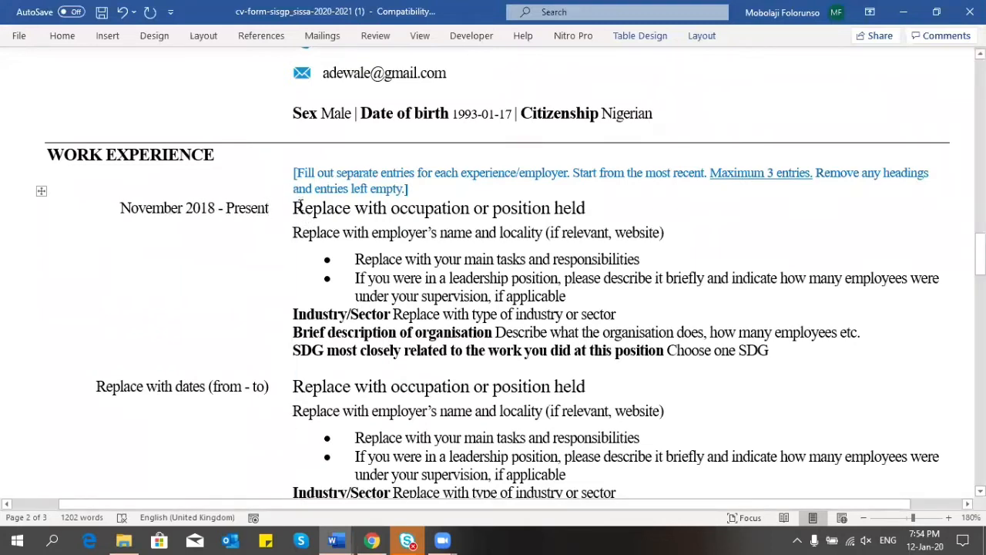
Step: Replace the position placeholder in the first entry with 'Senior Associate'
left_click(584, 207)
left_click_drag(586, 207, 325, 212)
key("BackSpace")
type("Se")
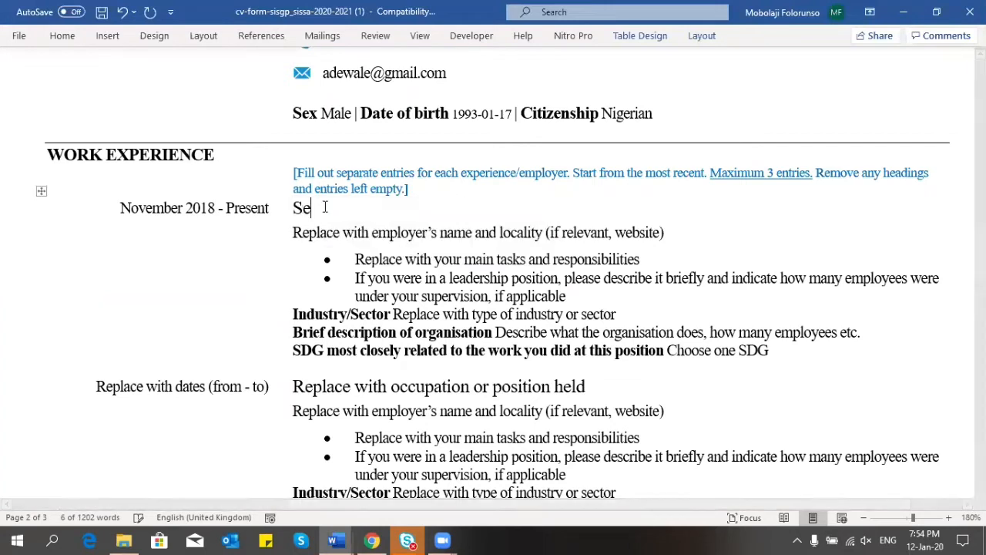
type("nior Associate")
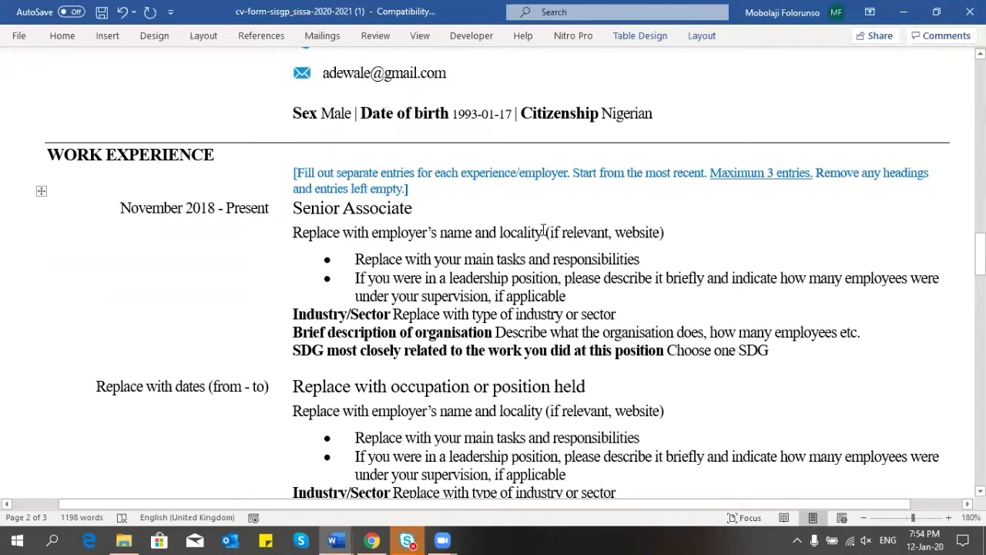
left_click_drag(544, 231, 312, 238)
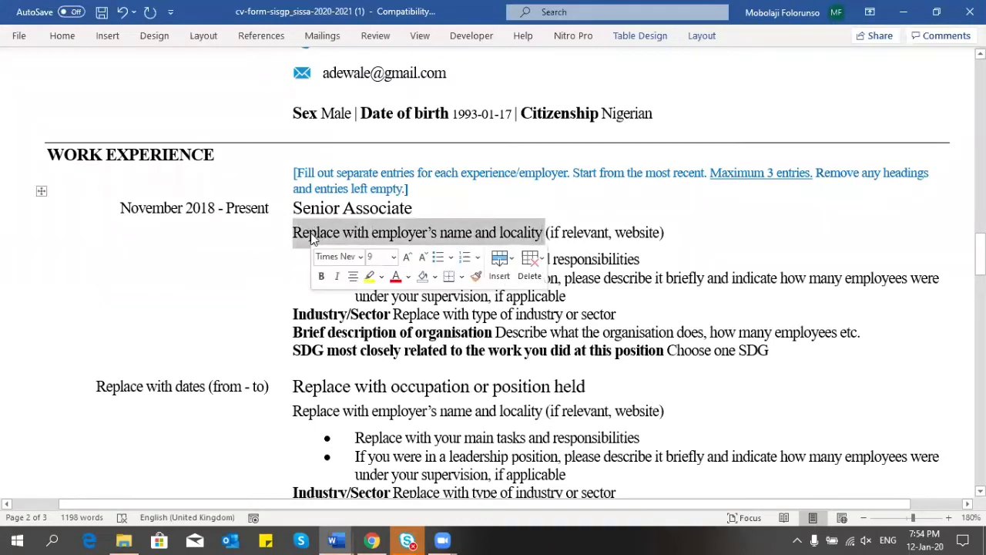
key("BackSpace")
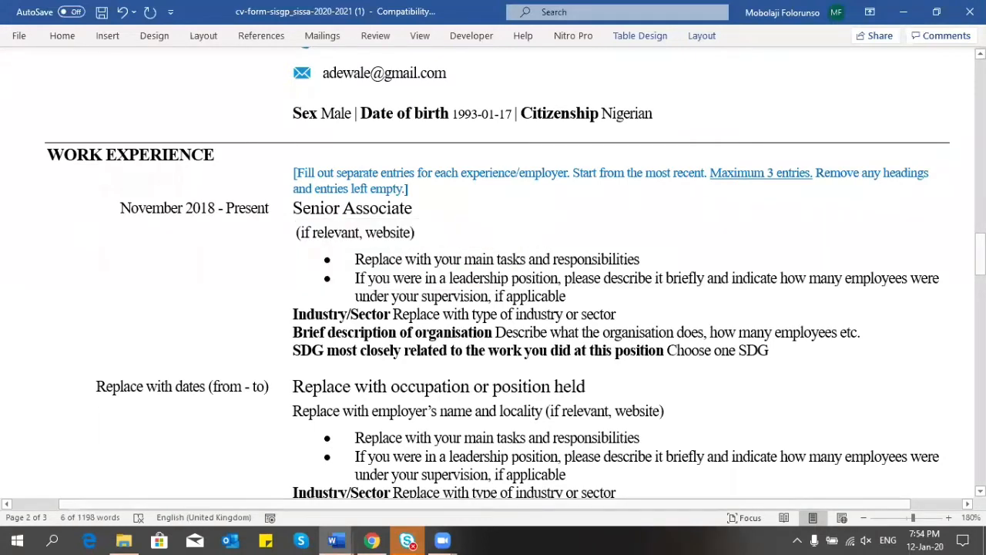
type("MasterCourse")
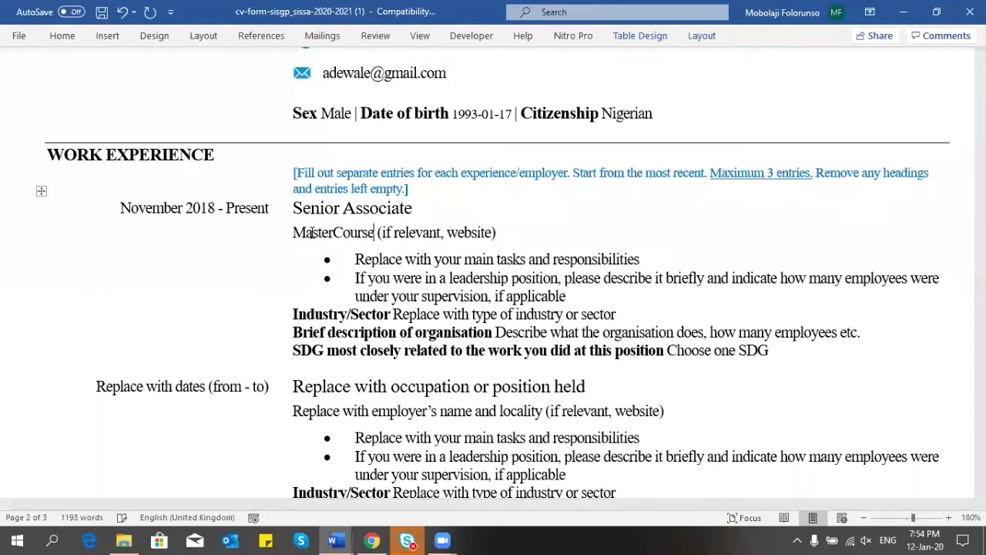
type(" Limited")
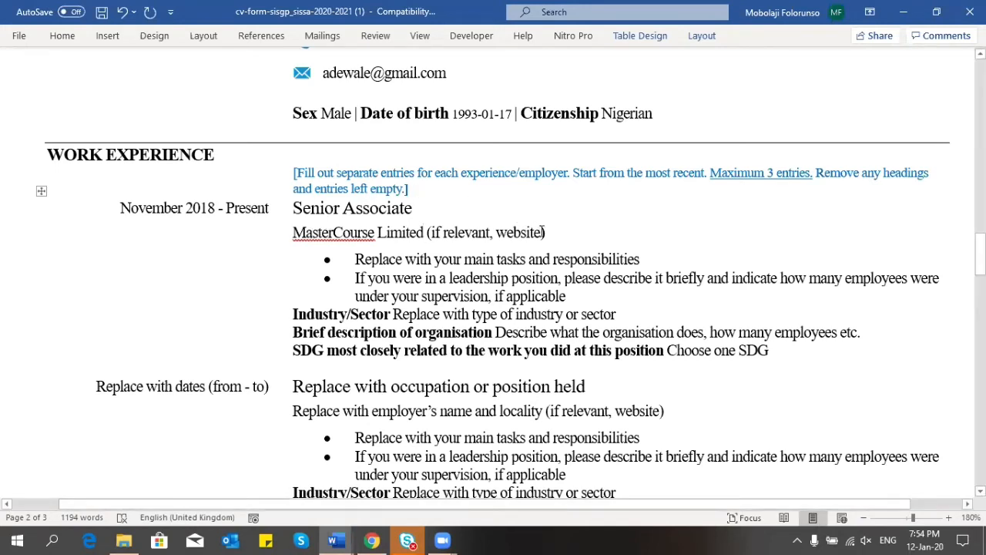
left_click_drag(541, 232, 436, 236)
type("www")
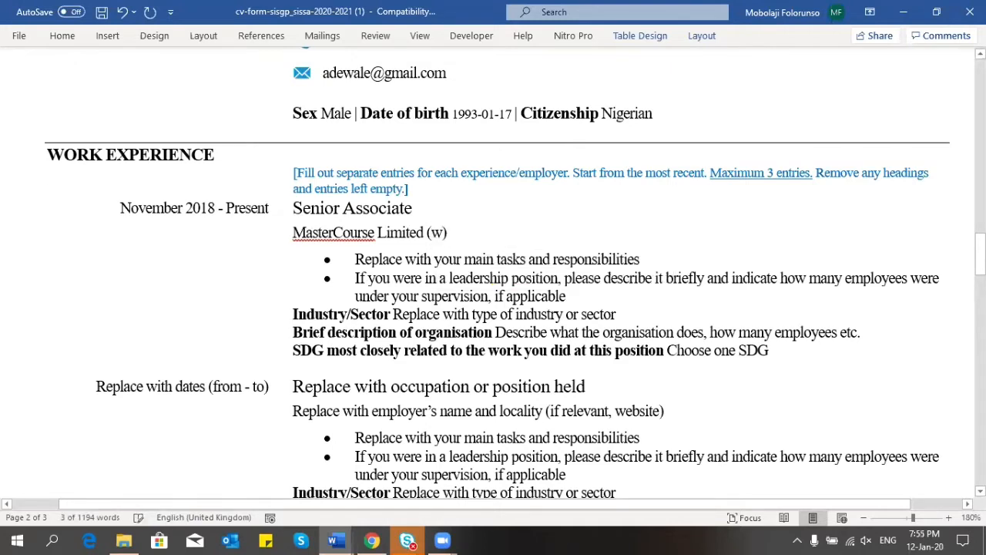
type(".")
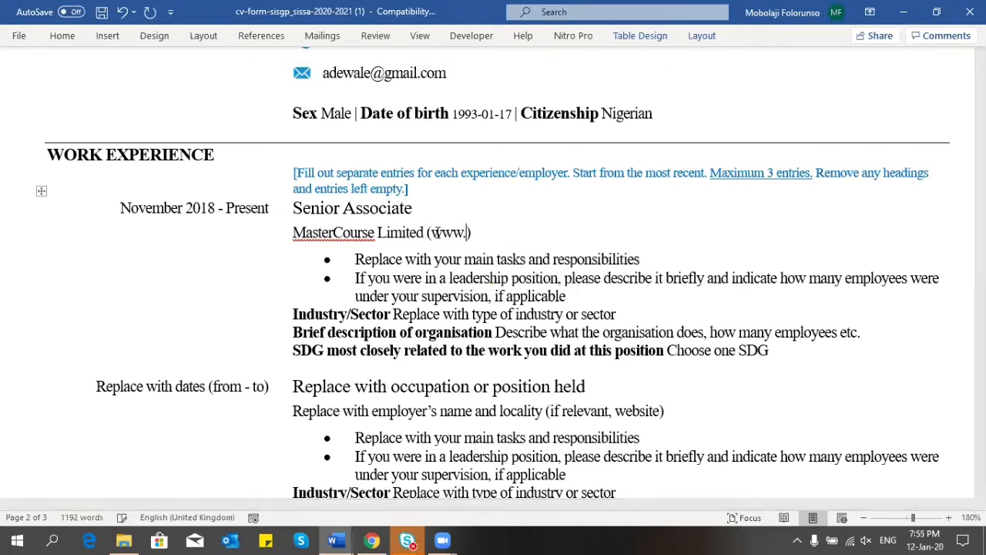
type("mat")
key("BackSpace")
type("stercou")
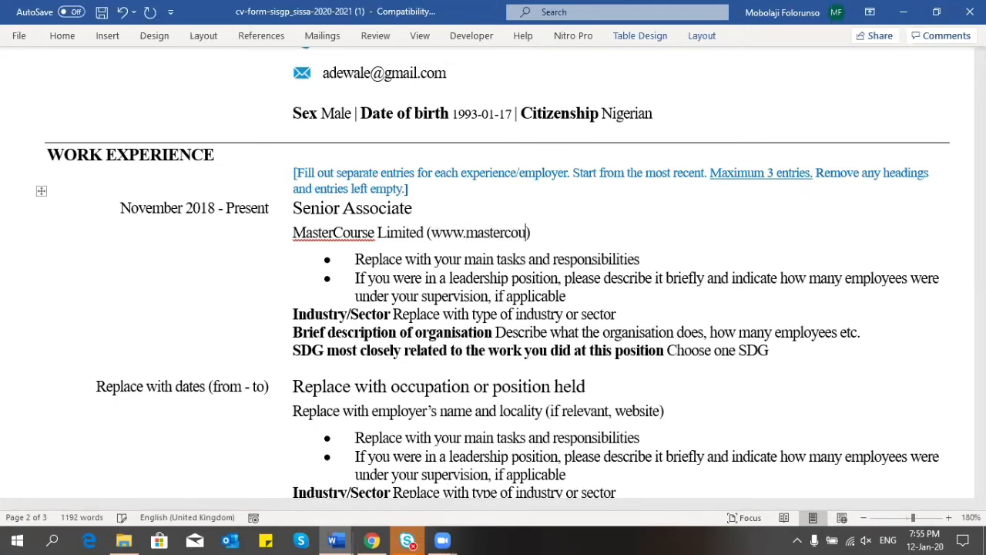
type("rse.ng")
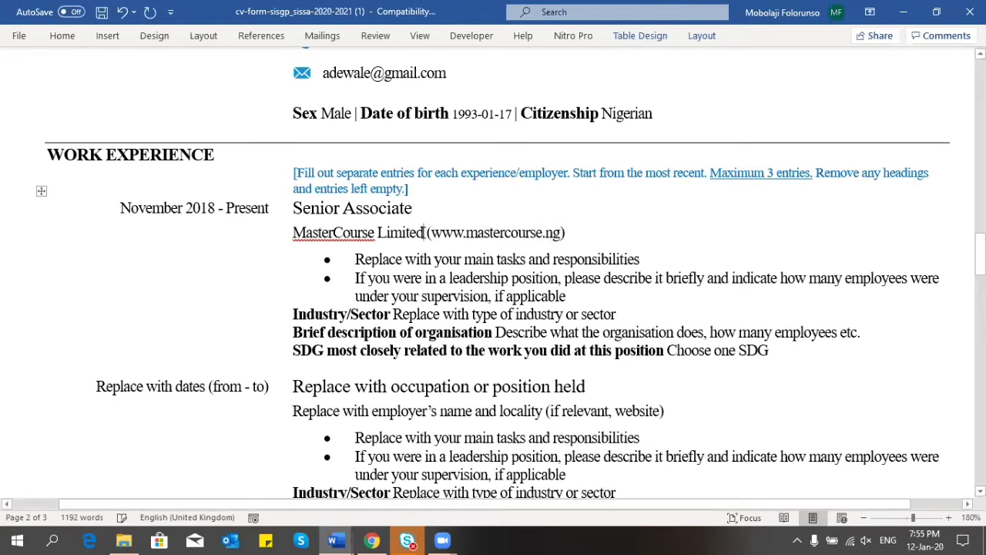
left_click(424, 232)
type("Limited")
type(", Lagos, Niger")
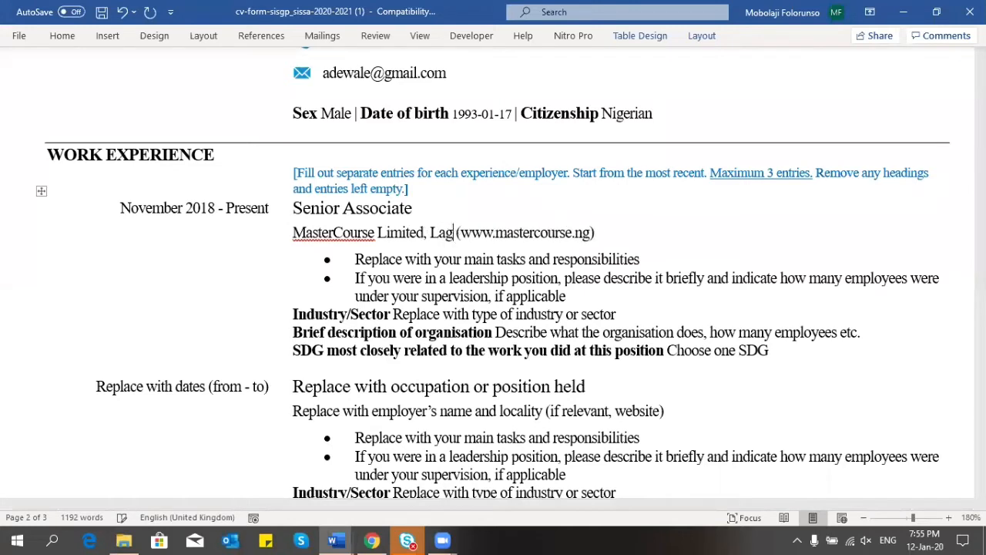
type("ia")
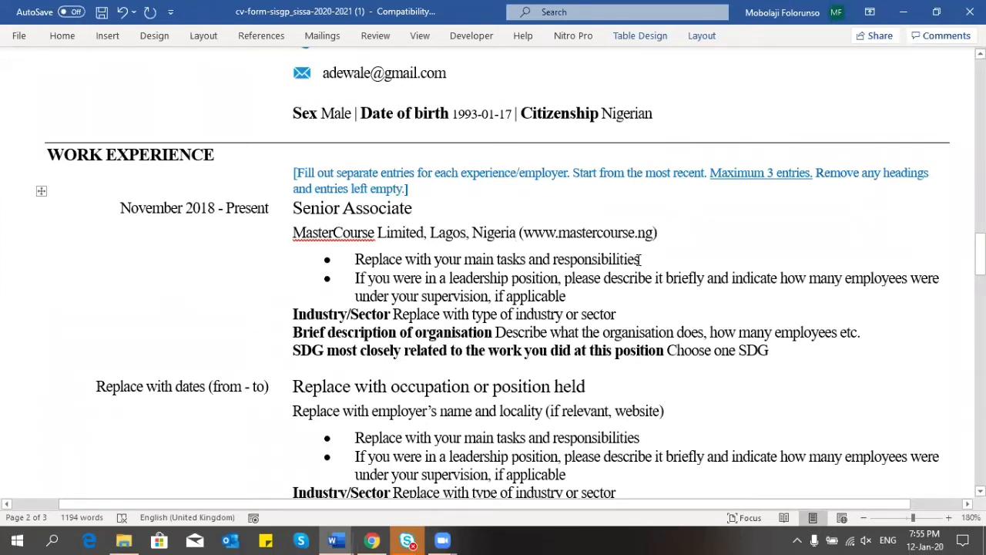
Step: Write the first bullet: 'Onboarding and training of new graduate trainees to be deployed to client locations all over the country.'
left_click_drag(638, 260, 367, 259)
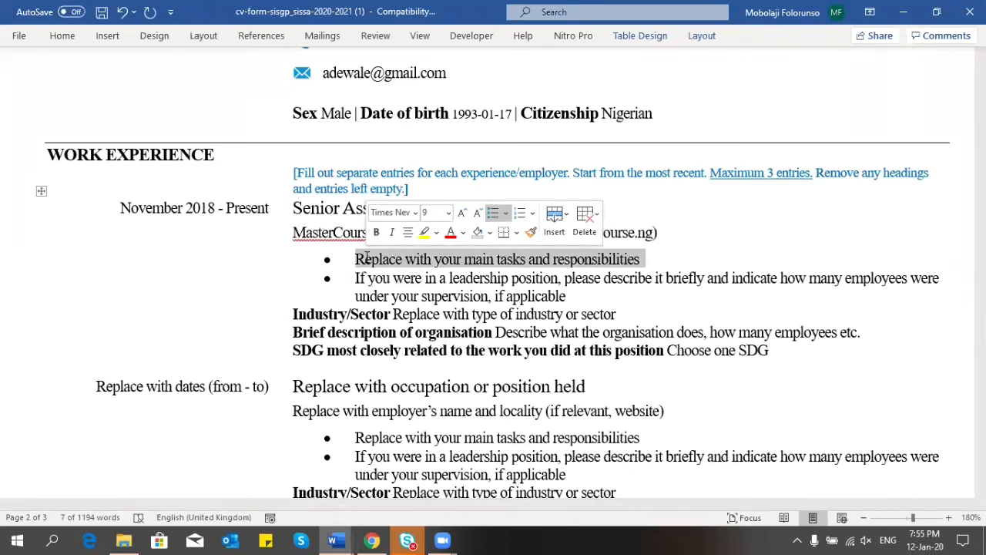
key("BackSpace")
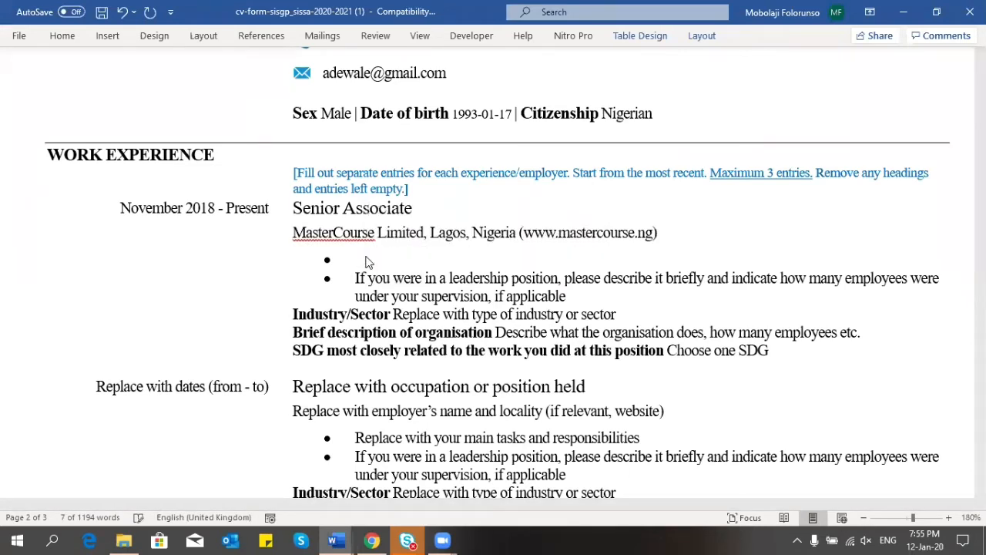
type("Training o")
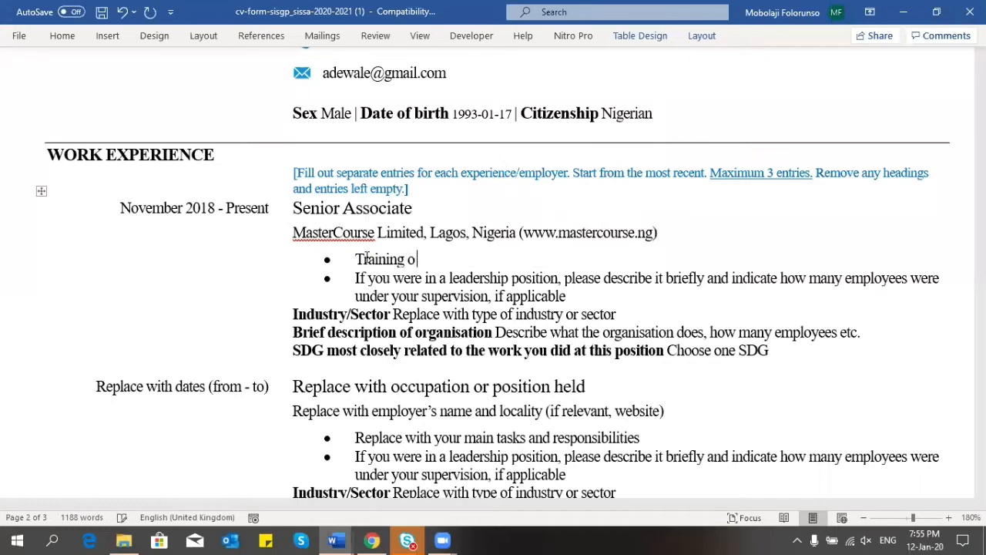
type("f new graduate t")
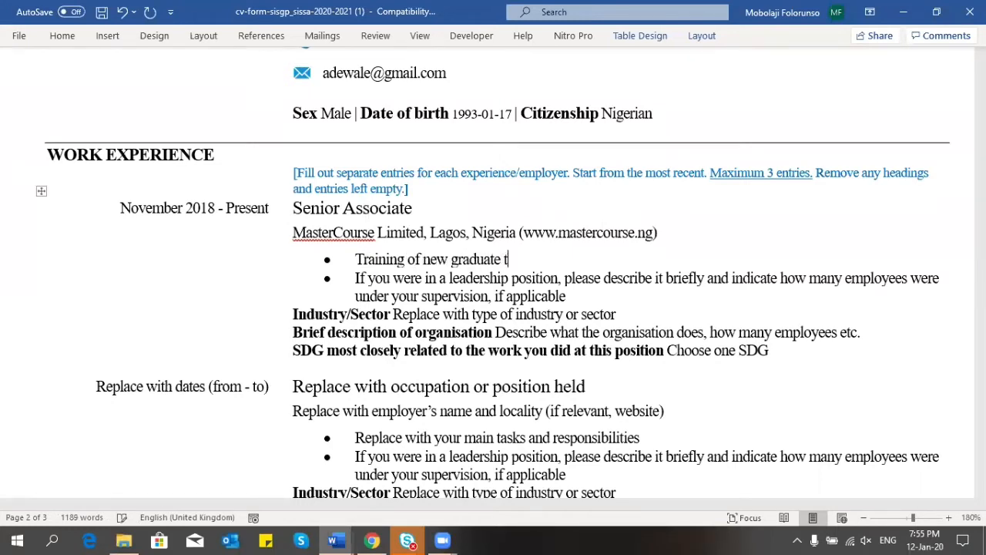
type("rainees")
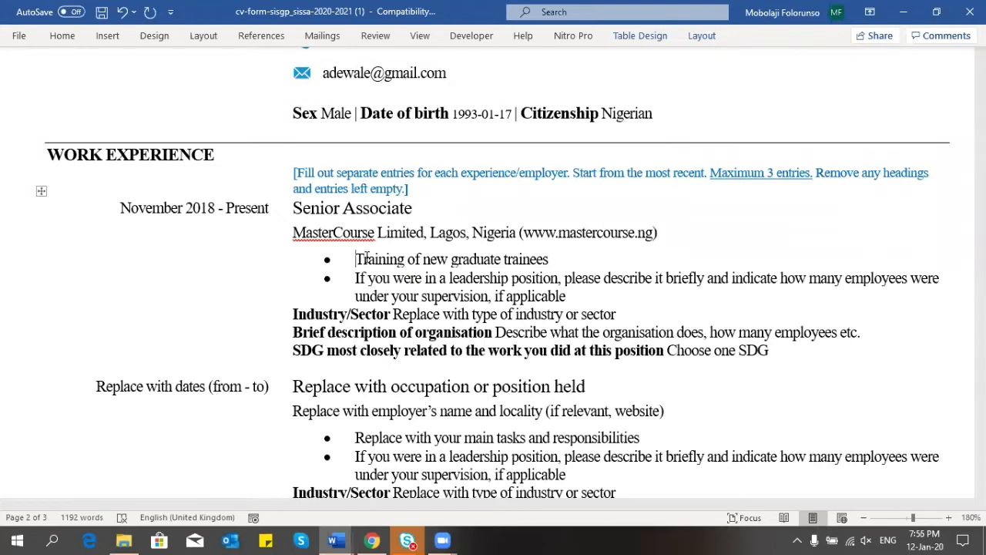
type("Ohbo")
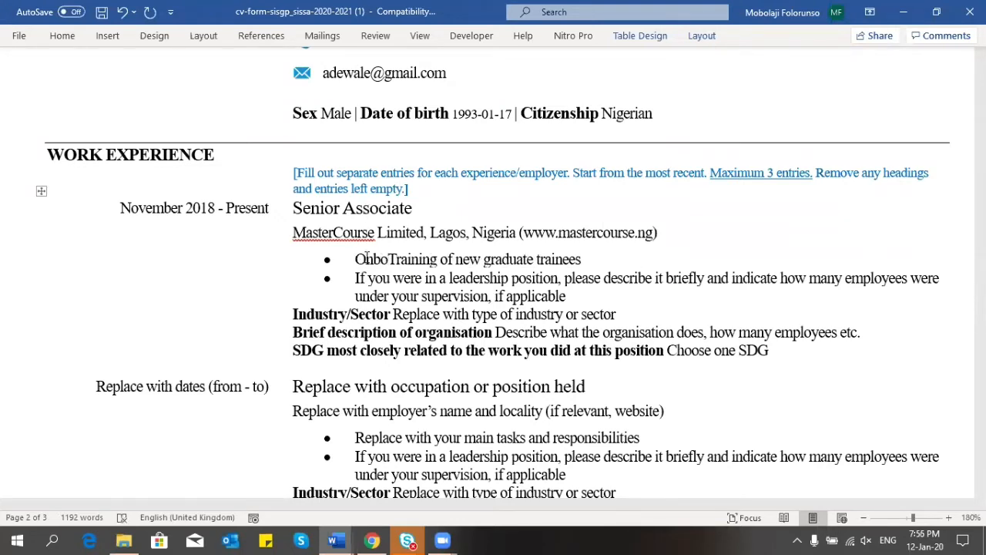
type("arding and")
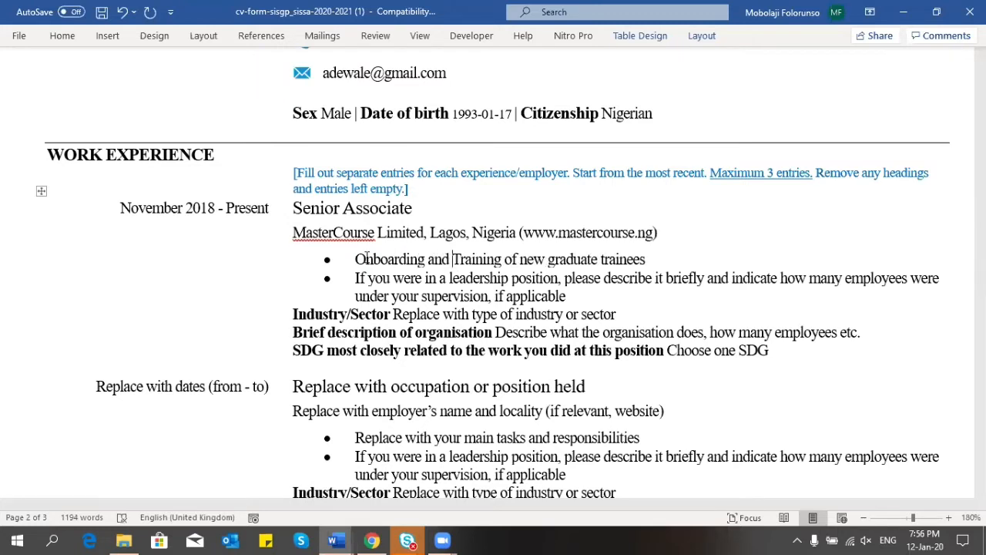
key("Delete")
type("t")
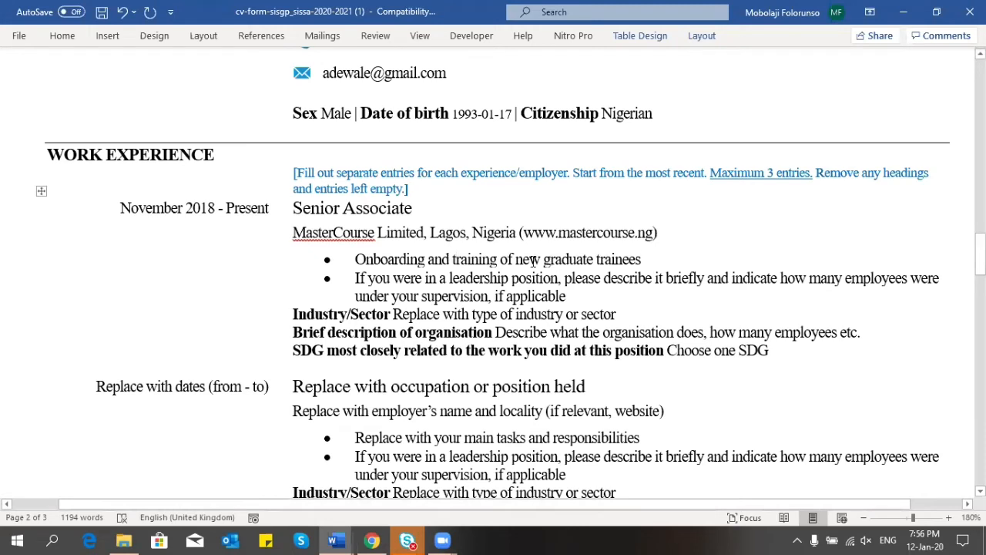
left_click(649, 261)
type("to be ")
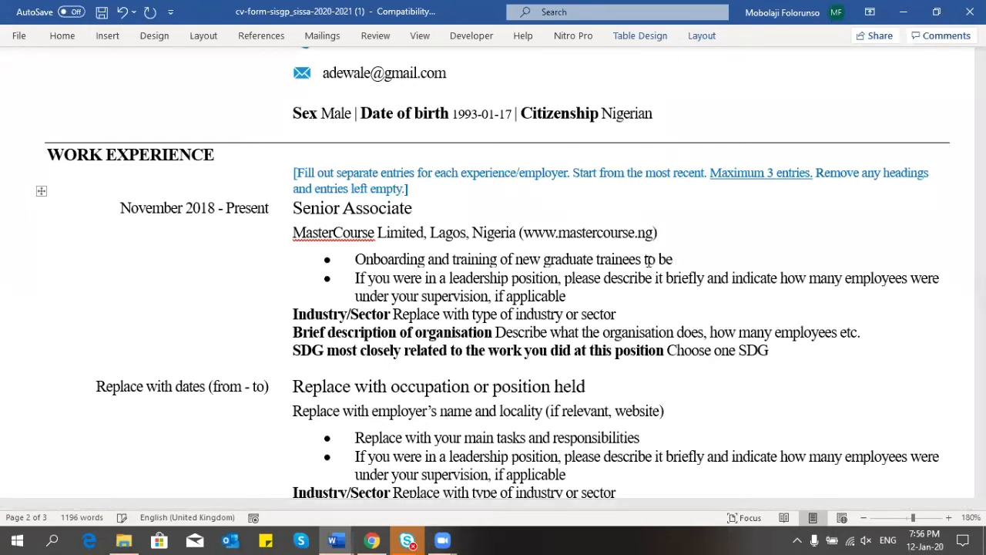
type("de")
key("BackSpace")
key("BackSpace")
type("deployed ")
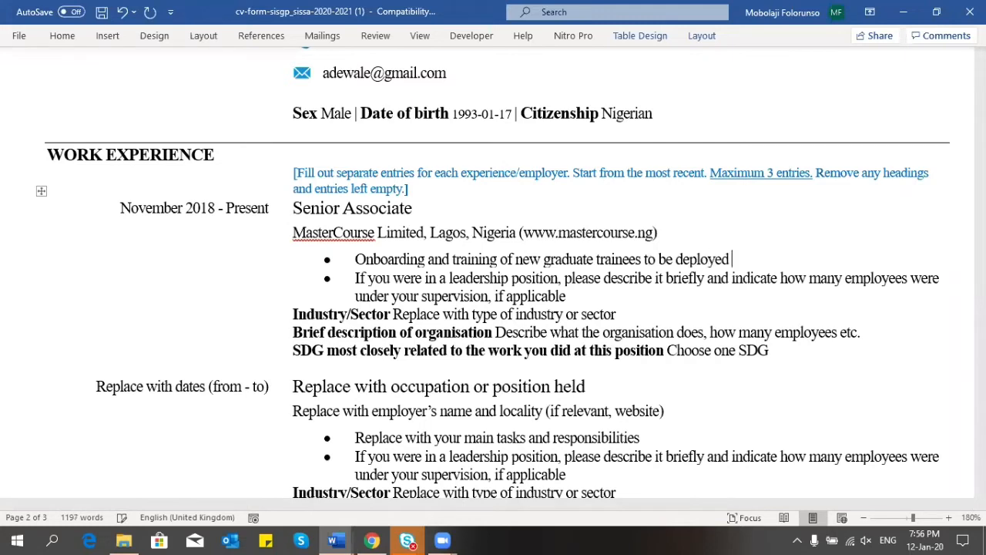
type("to client locati")
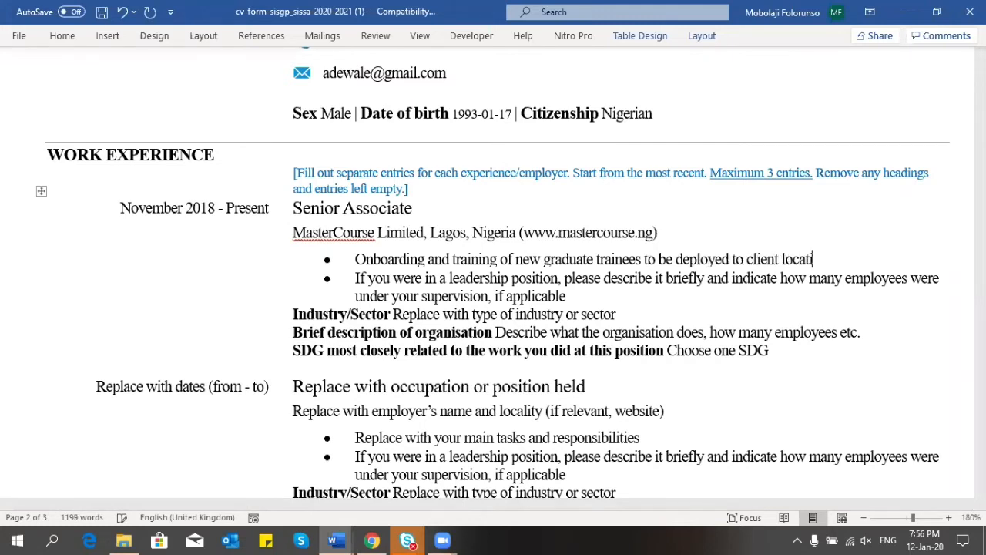
type("ons all ove")
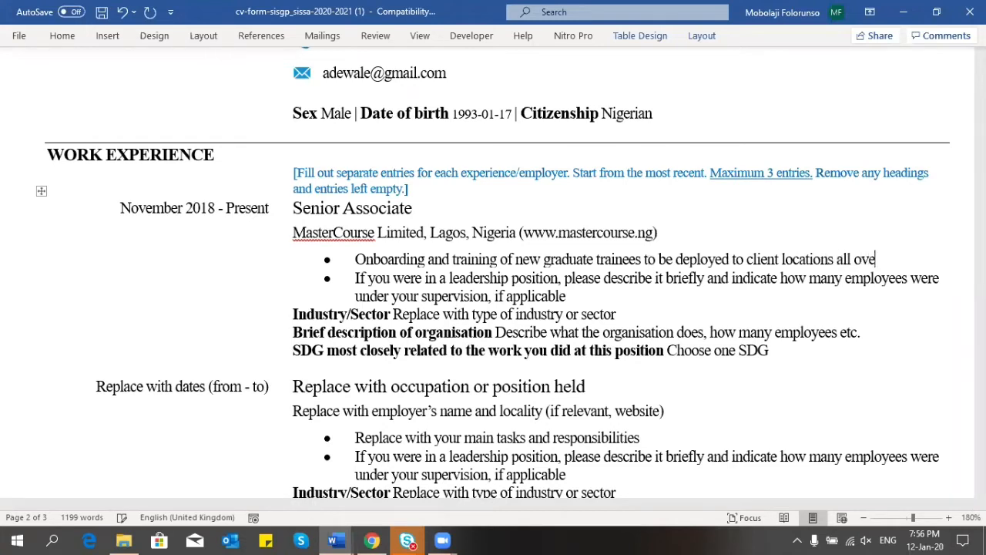
type("r the country")
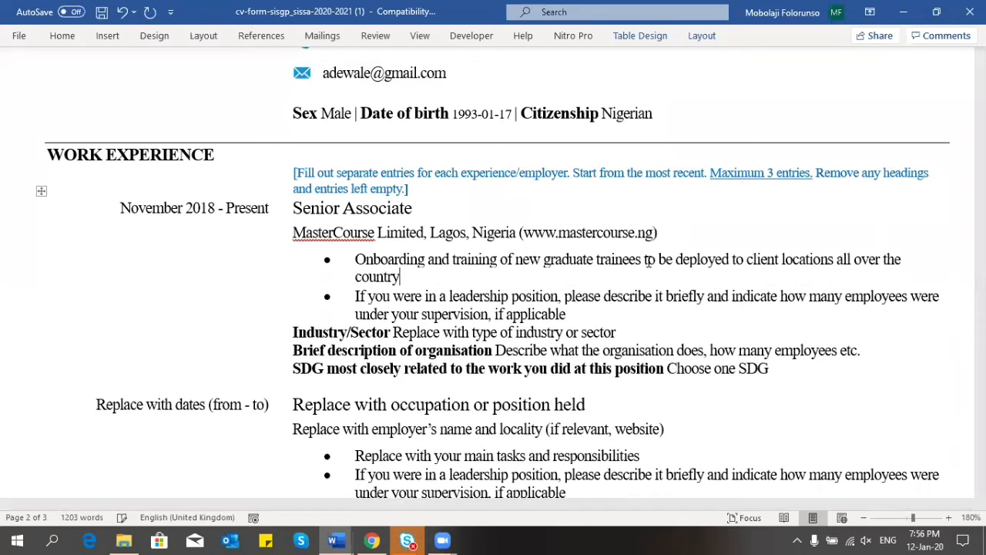
type(".")
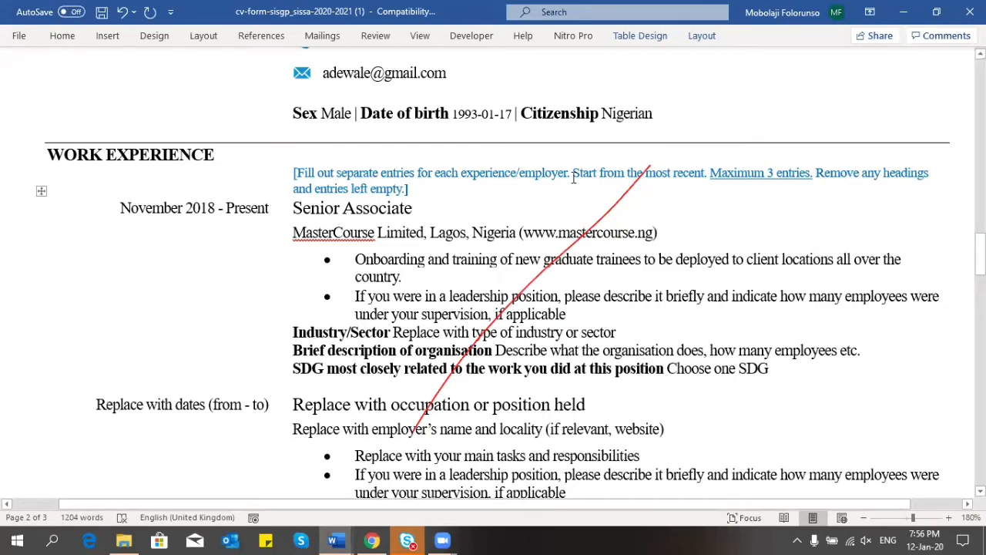
left_click_drag(573, 177, 584, 232)
left_click(586, 233)
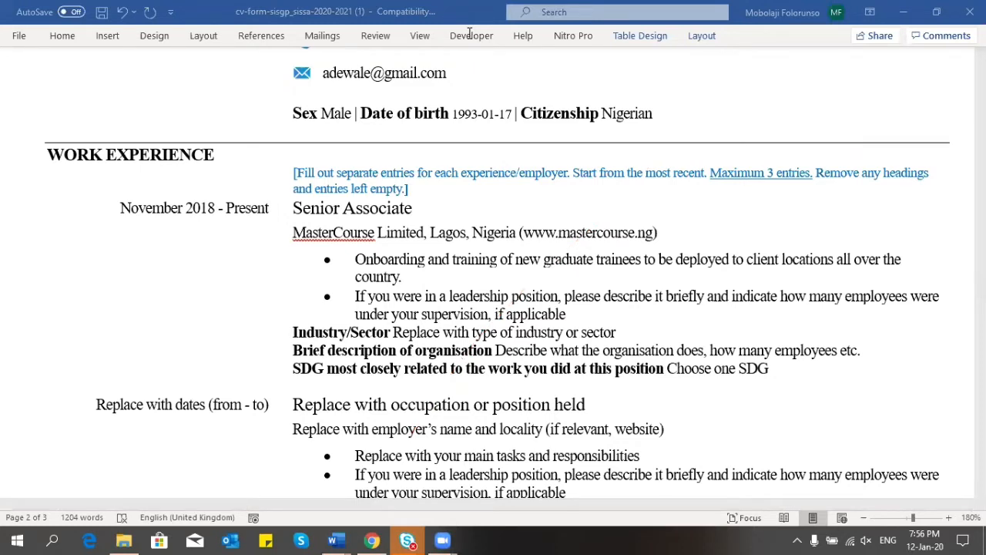
left_click(649, 147)
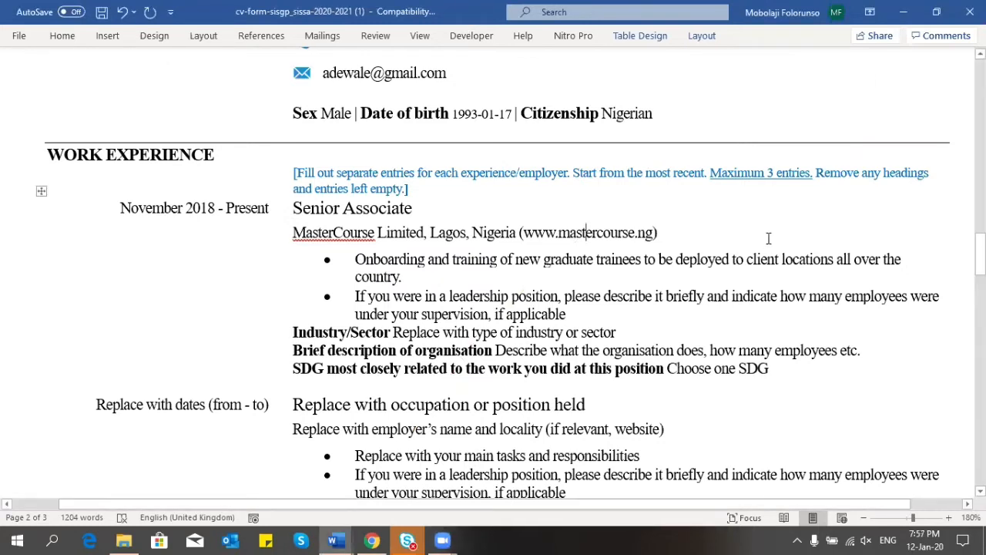
Step: Append 'Since 2018, I have successfully trained 58 Graduate Trainees who have been in charge of the company's highest valued clients.'
left_click(407, 277)
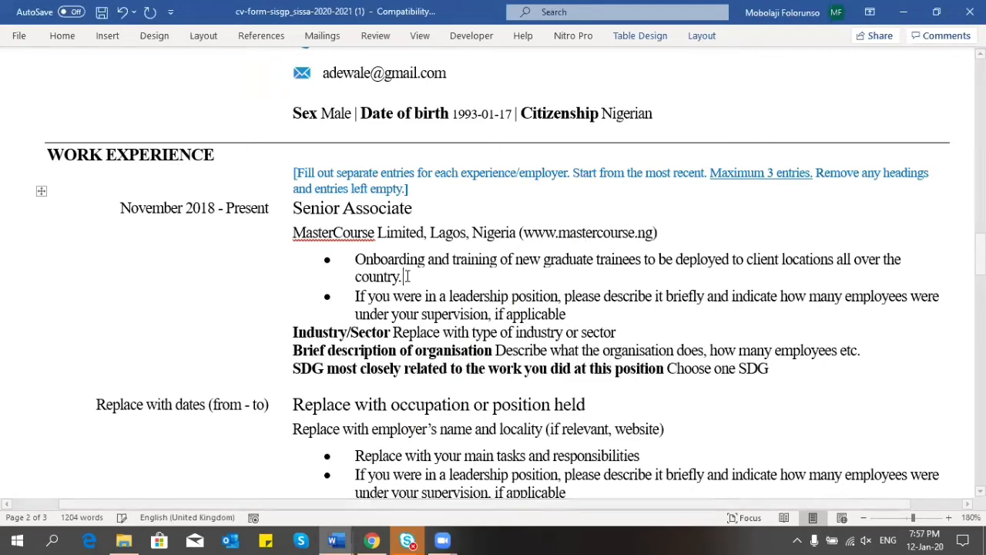
type("Since")
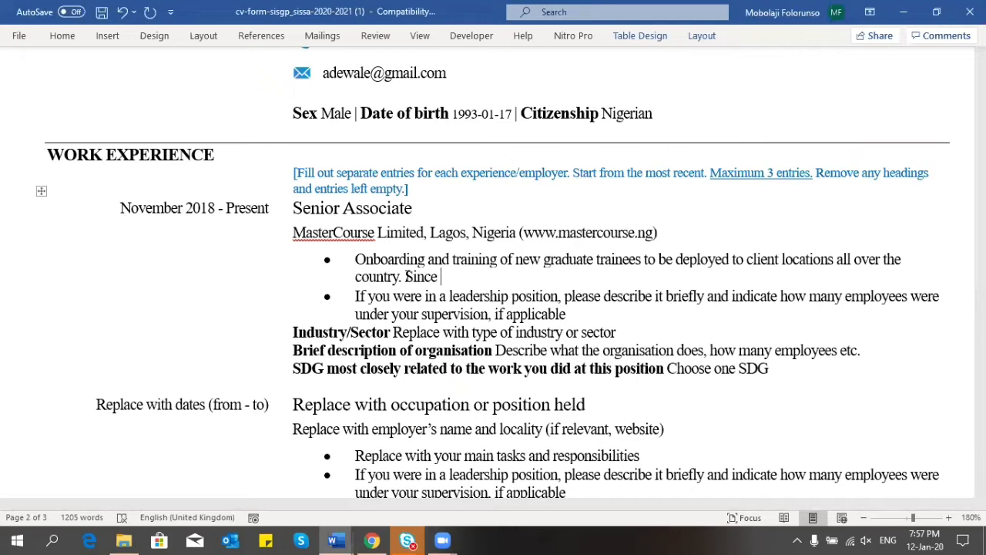
type(" 2018, I have ")
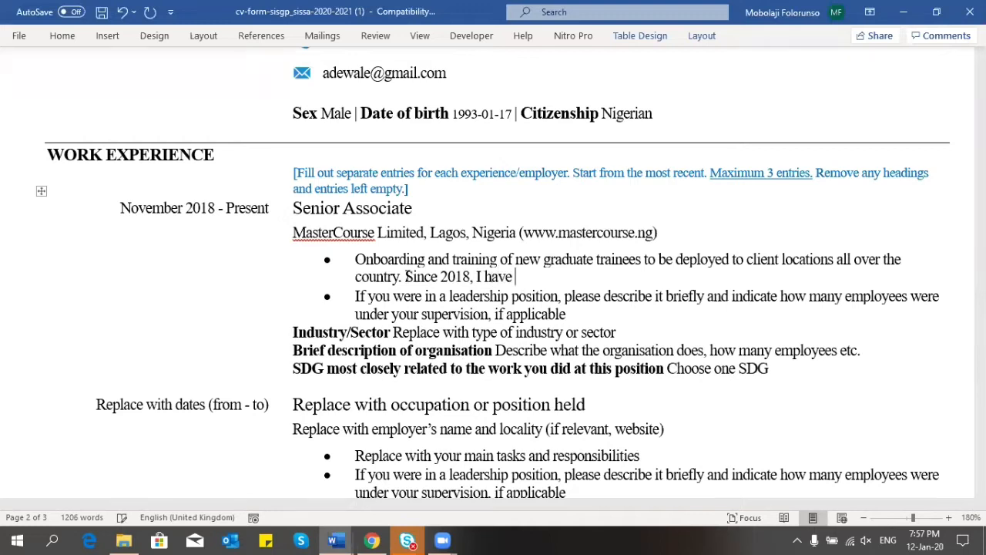
type("been in charge of the")
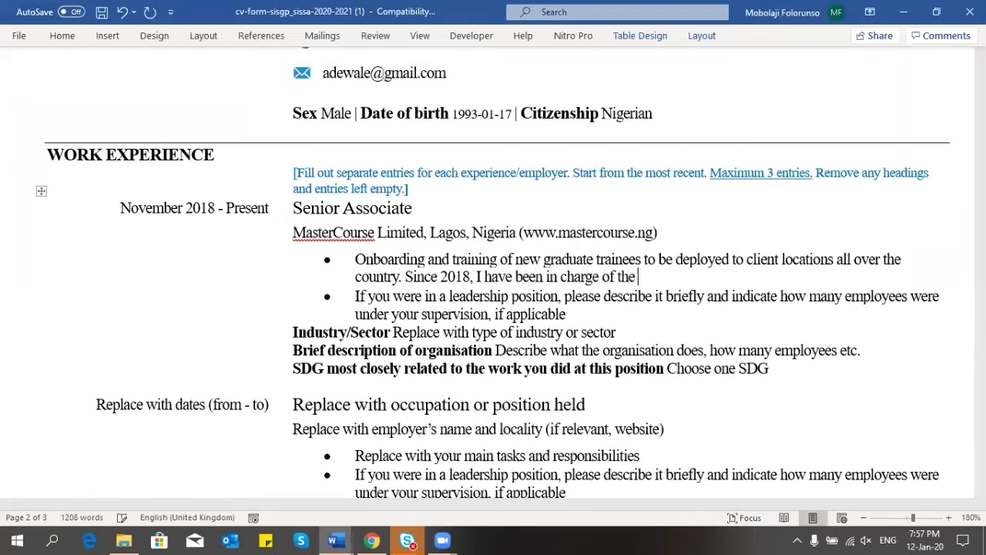
type(" training of")
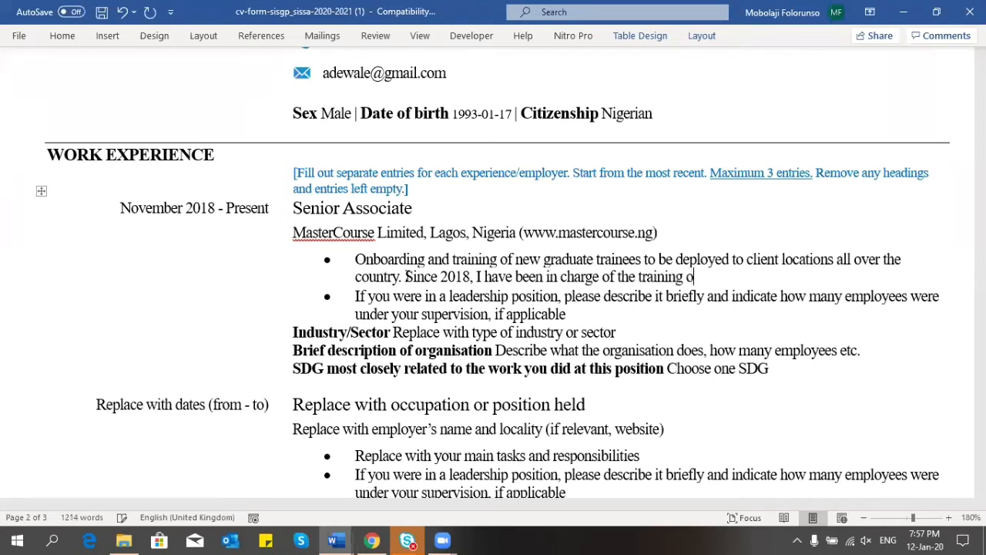
key("BackSpace")
key("BackSpace")
key("BackSpace")
key("BackSpace")
key("BackSpace")
key("BackSpace")
key("BackSpace")
key("BackSpace")
key("BackSpace")
key("BackSpace")
key("BackSpace")
key("BackSpace")
key("BackSpace")
key("BackSpace")
key("BackSpace")
key("BackSpace")
key("BackSpace")
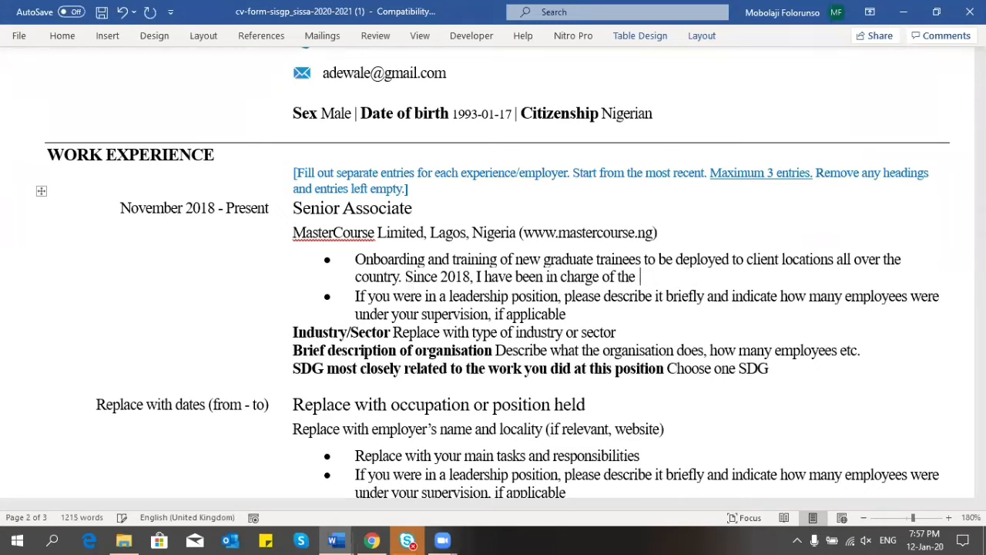
key("BackSpace")
key("BackSpace")
key("BackSpace")
key("BackSpace")
key("BackSpace")
key("BackSpace")
key("BackSpace")
key("BackSpace")
key("BackSpace")
key("BackSpace")
key("BackSpace")
key("BackSpace")
key("BackSpace")
key("BackSpace")
key("BackSpace")
key("BackSpace")
key("BackSpace")
key("BackSpace")
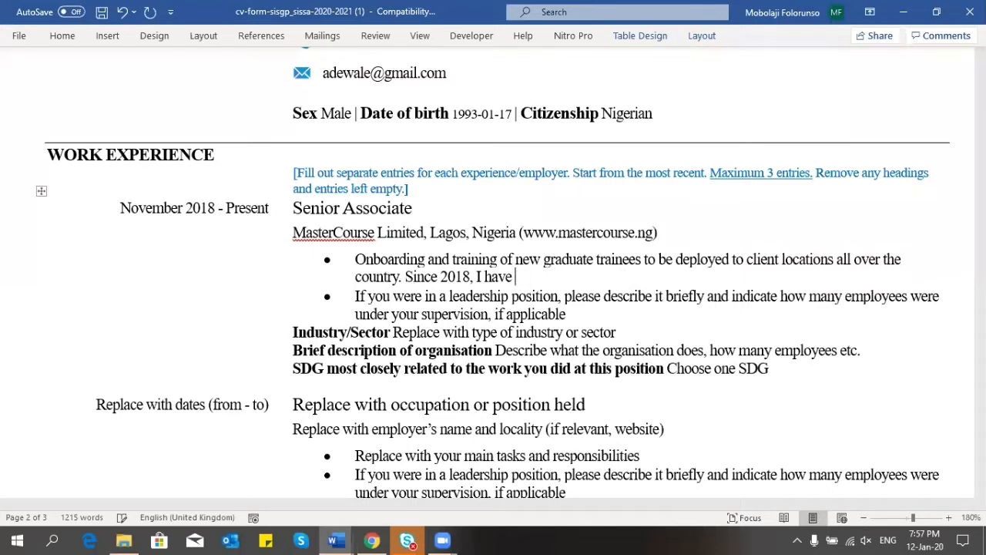
type("successfully tra")
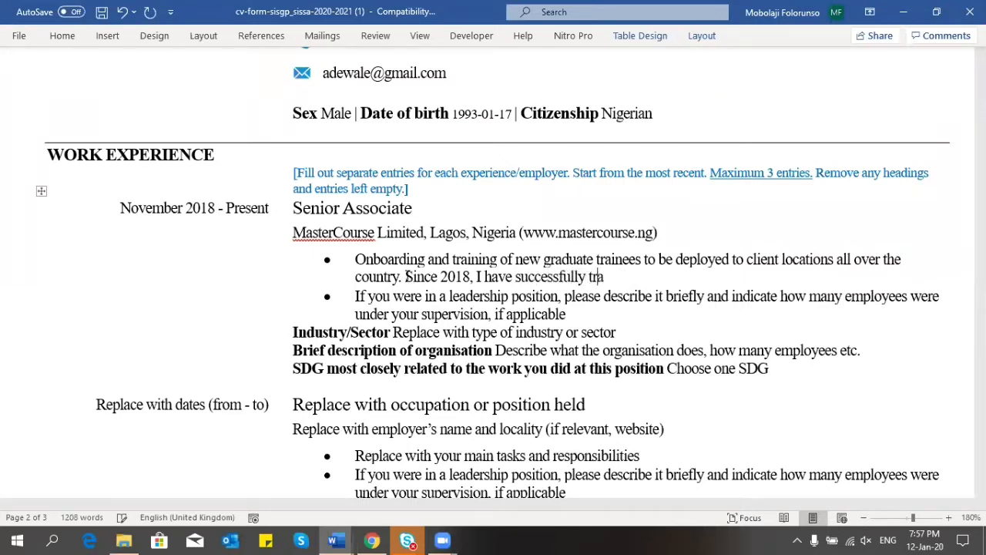
type("ined 58 Grad")
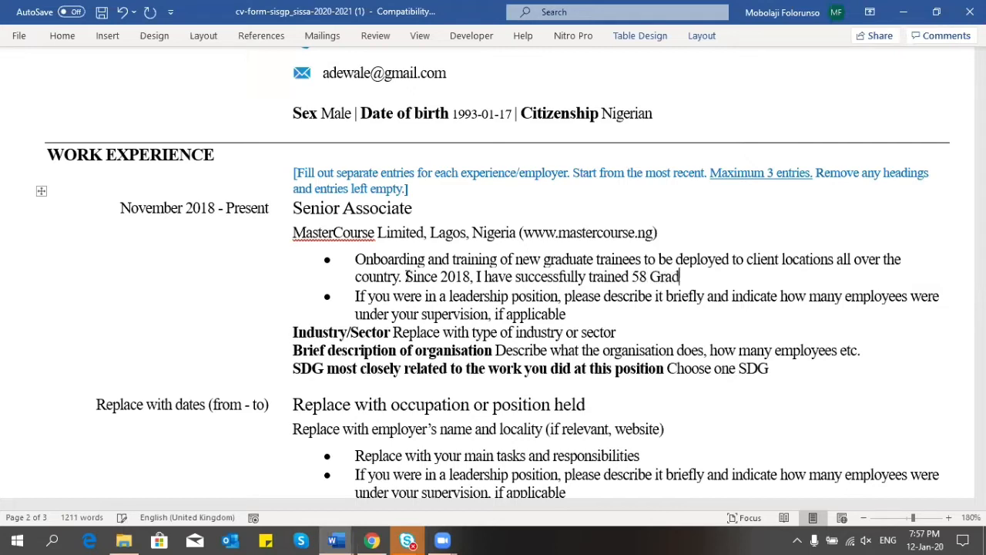
type("uate Trainees")
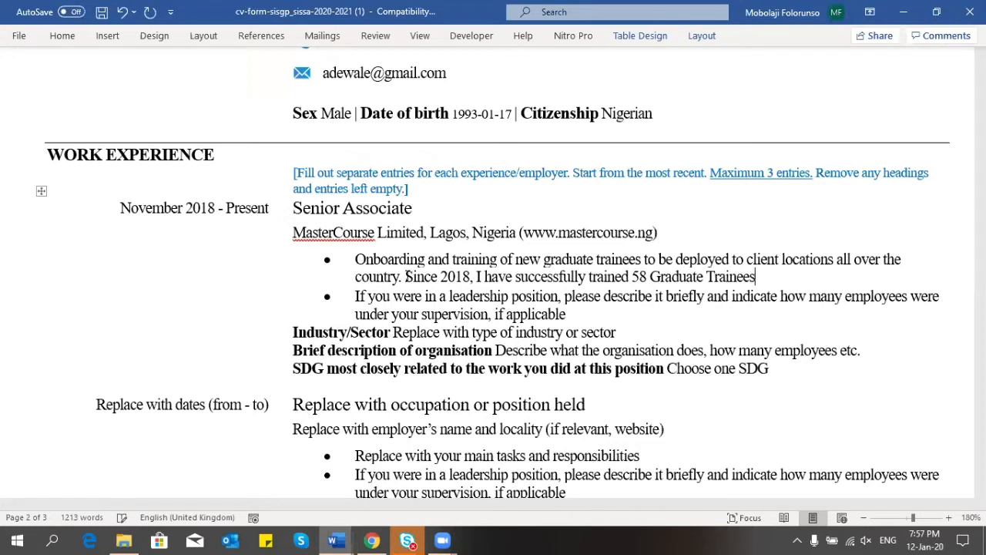
type(" who")
key("BackSpace")
key("BackSpace")
key("BackSpace")
key("BackSpace")
type("who")
type("hav")
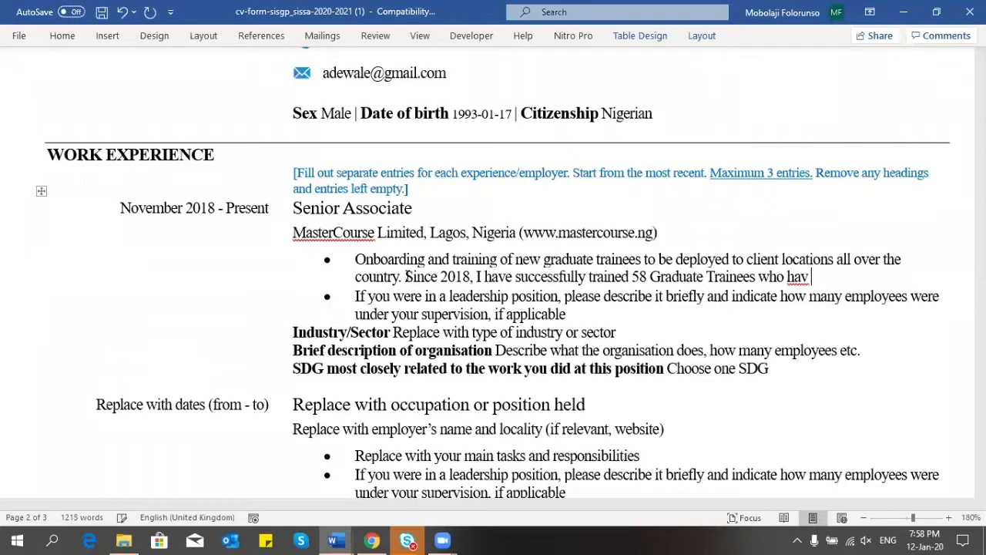
type("e been")
type("in charge")
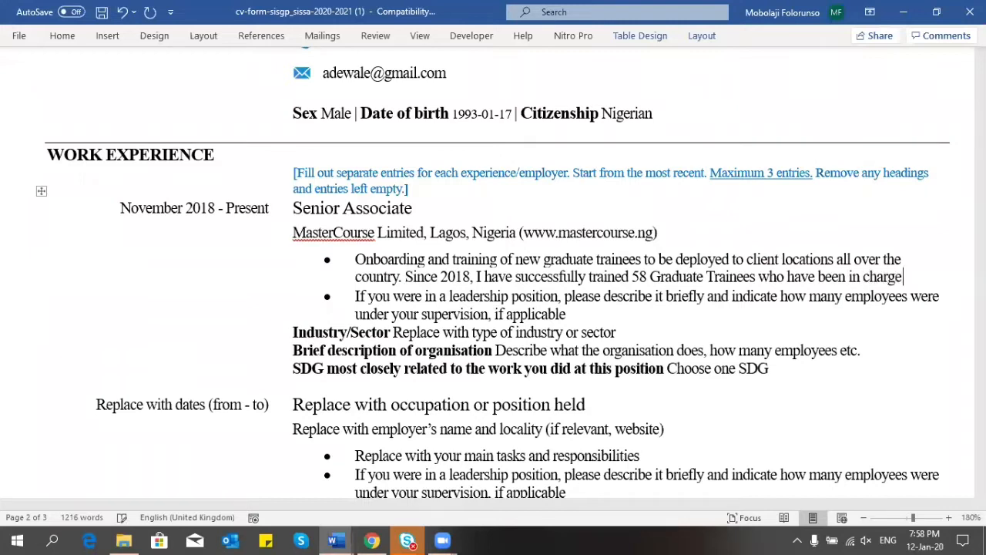
type(" of the compan")
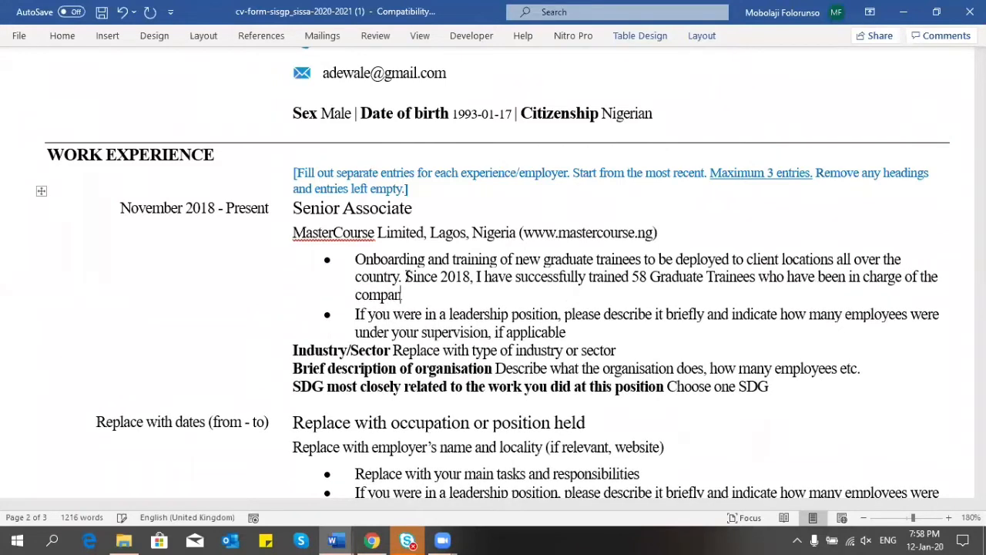
type("y's")
type(" highest ")
type("valued")
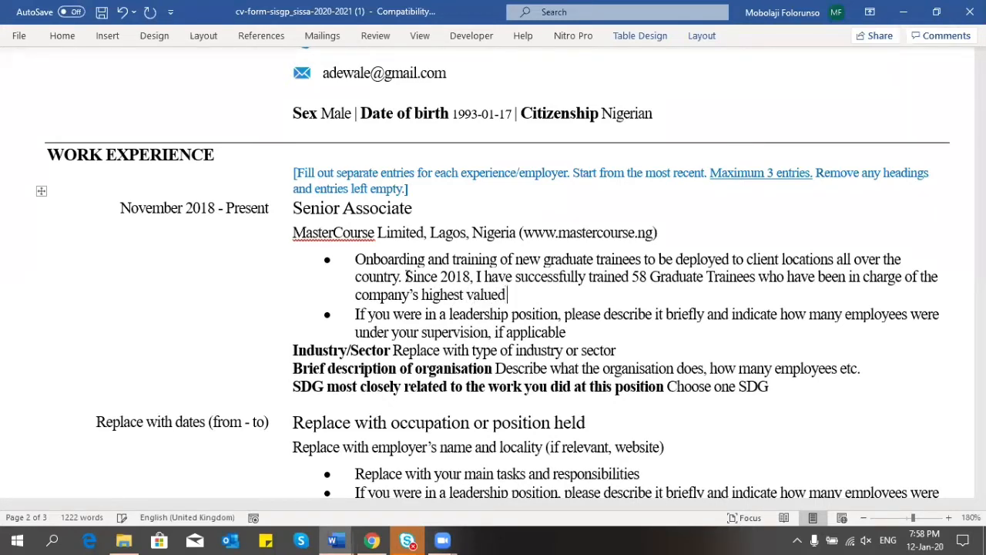
type(" clients.")
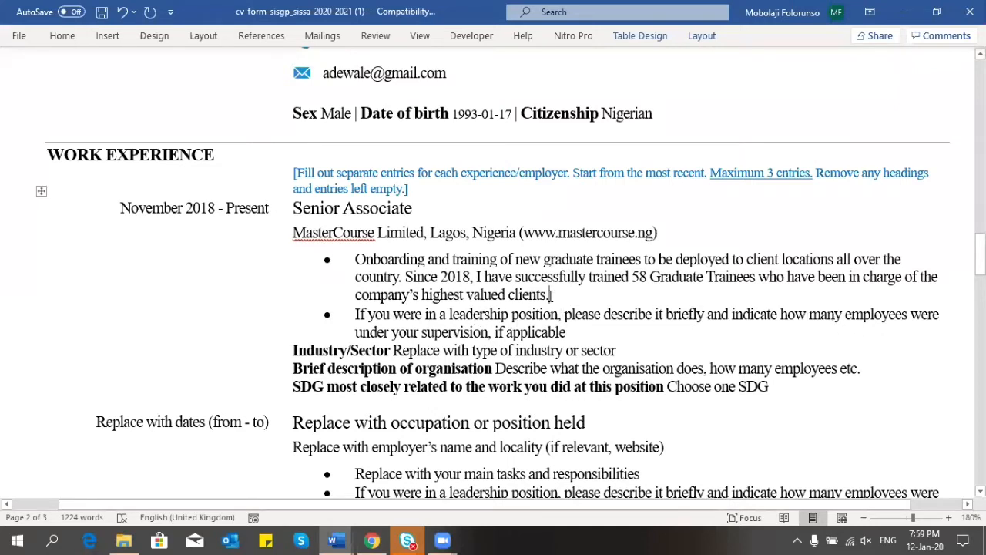
Step: Paste the Onboarding bullet over the leadership placeholder bullet and remove the extra empty line
left_click_drag(560, 294, 367, 267)
key("ctrl+c")
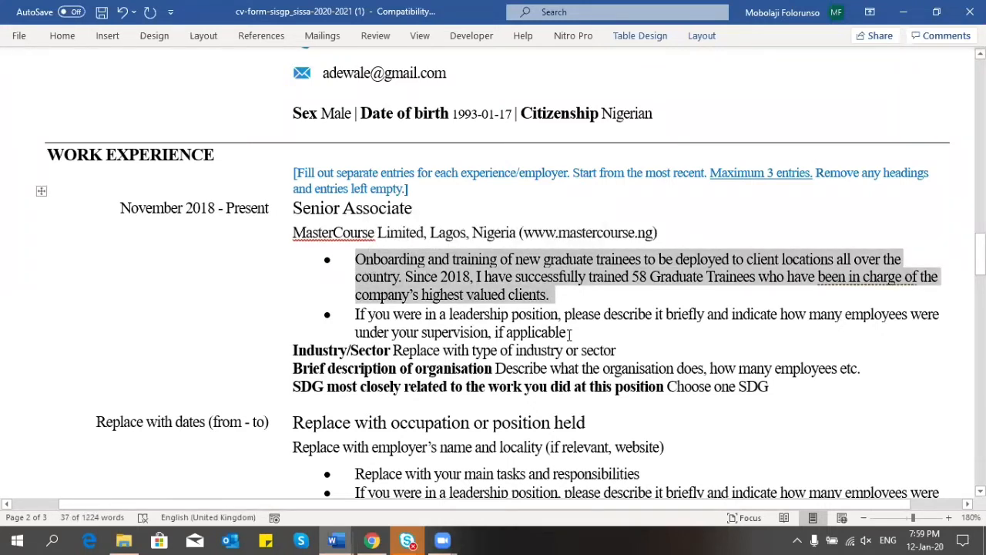
left_click_drag(570, 333, 357, 317)
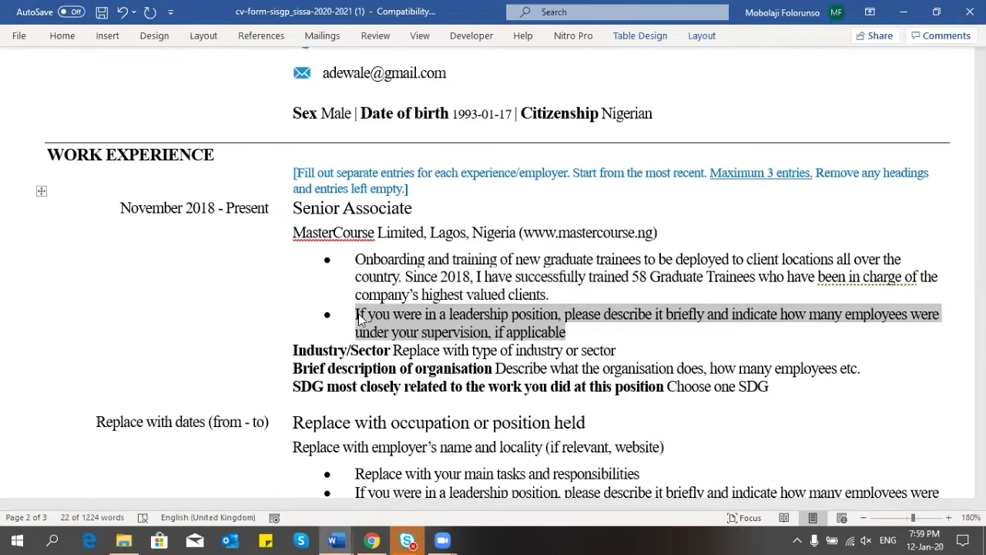
key("ctrl+v")
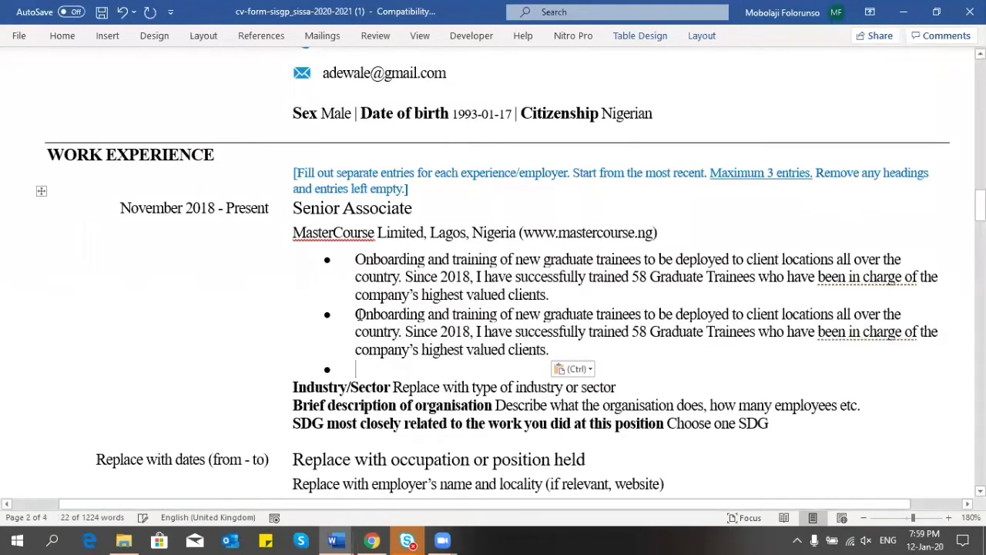
key("BackSpace")
key("BackSpace")
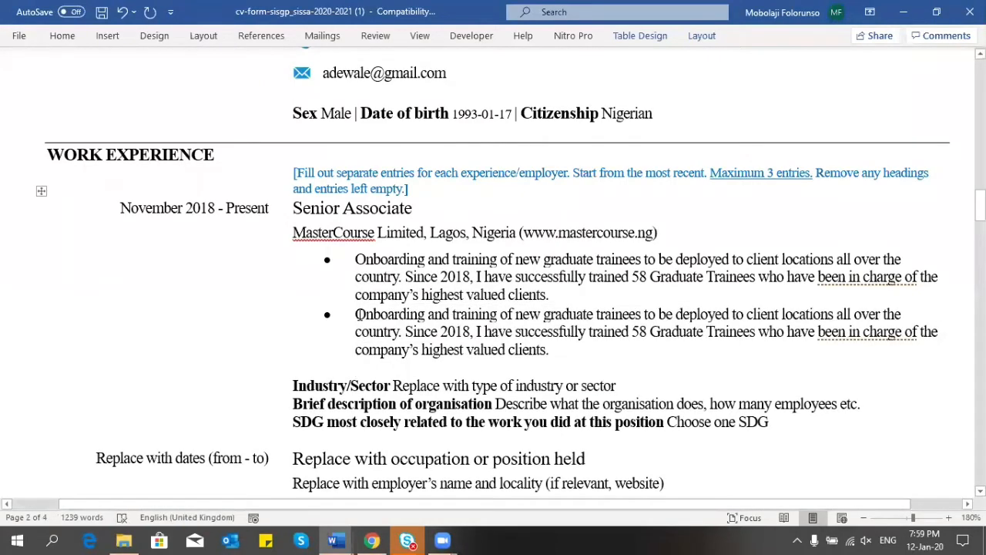
key("BackSpace")
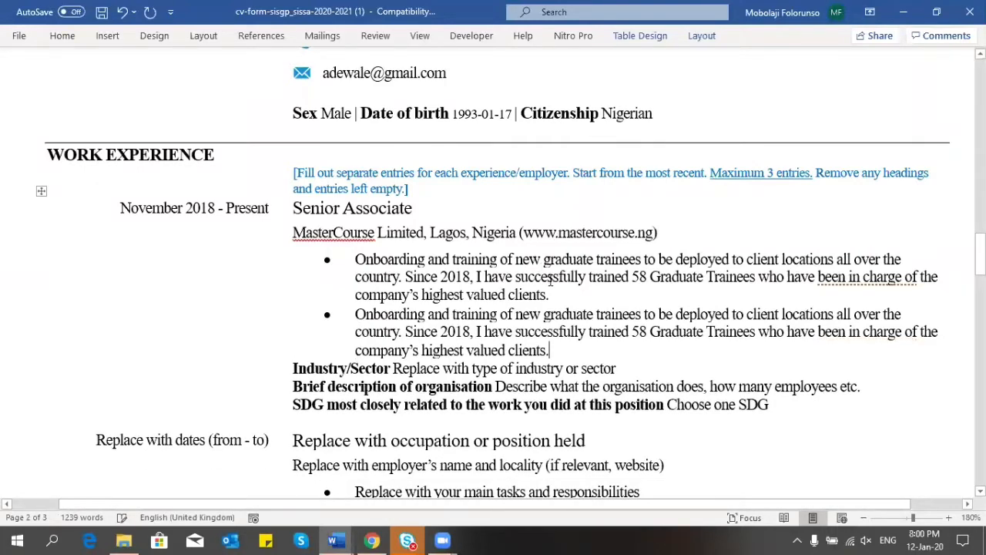
triple_click(553, 295)
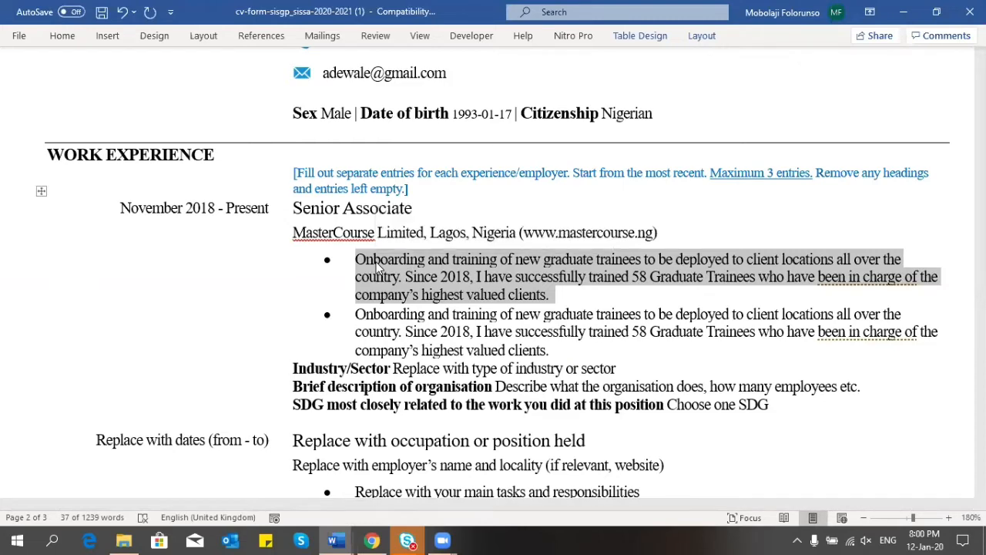
Step: Retype the first bullet as 'Designing and developing database architectures for the company's clients.' and begin a follow-up sentence
key("BackSpace")
type("Designing and d")
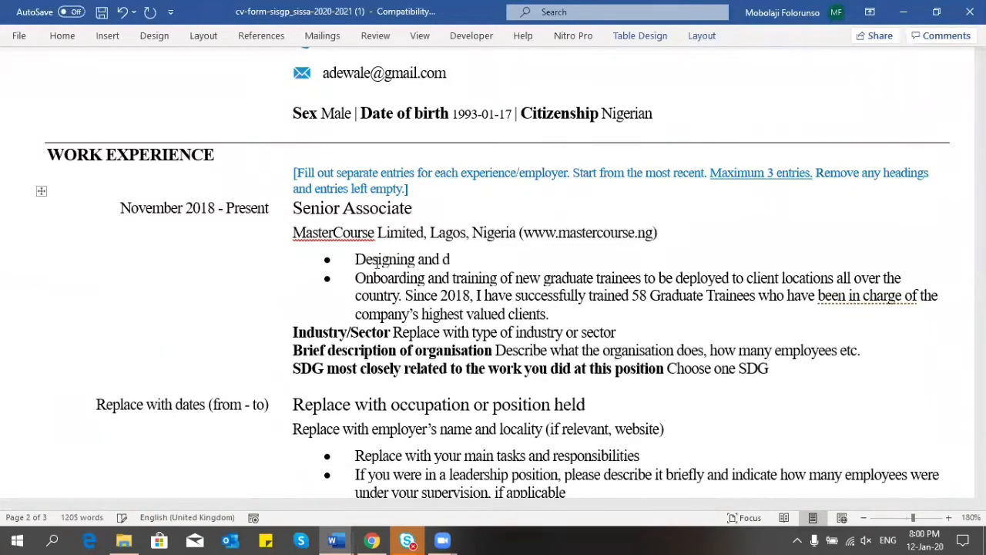
type("eveloping")
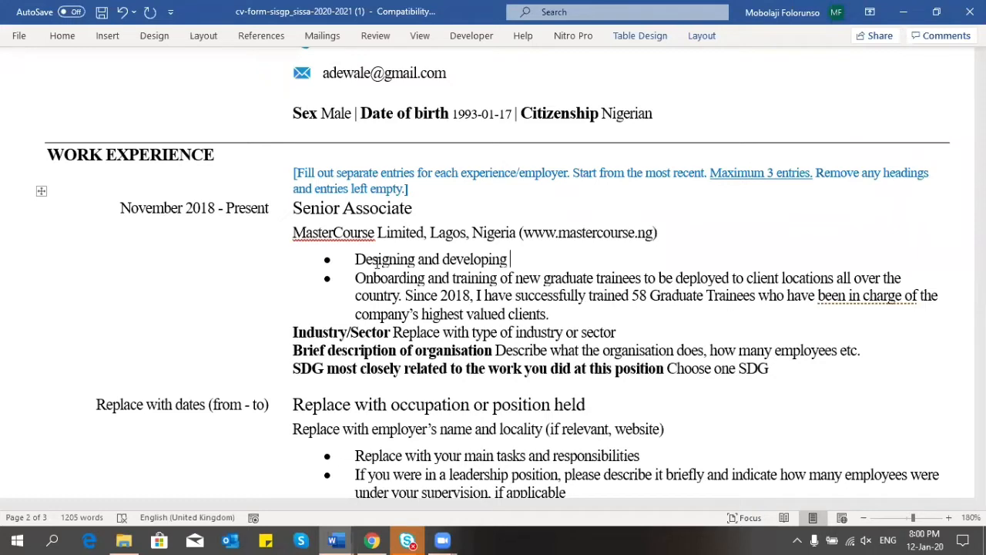
type("database a")
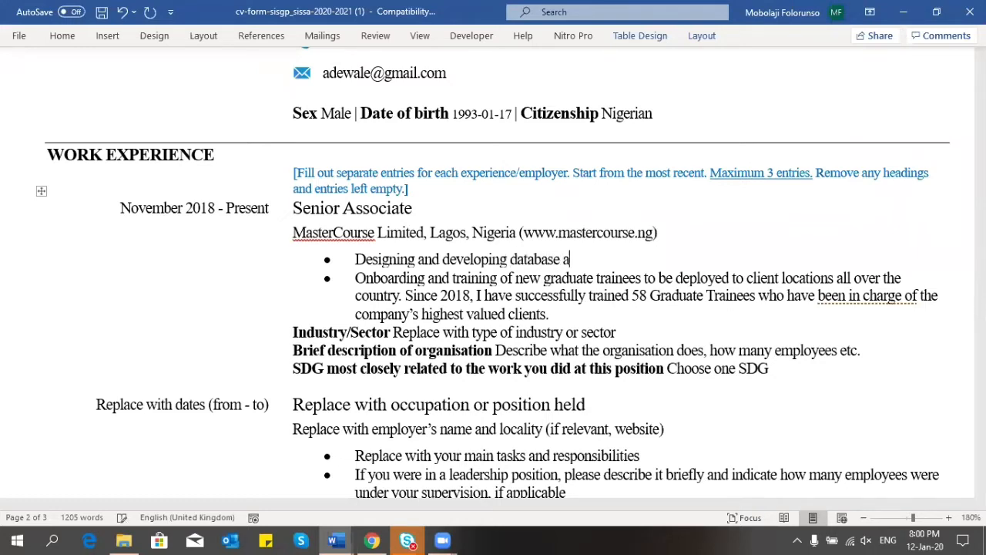
type("rchitectures")
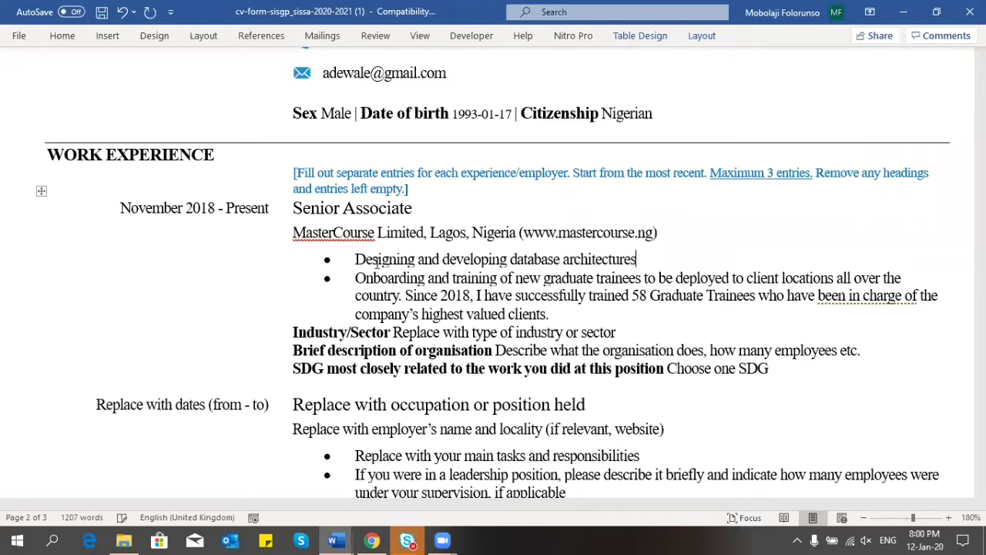
type(" for the company")
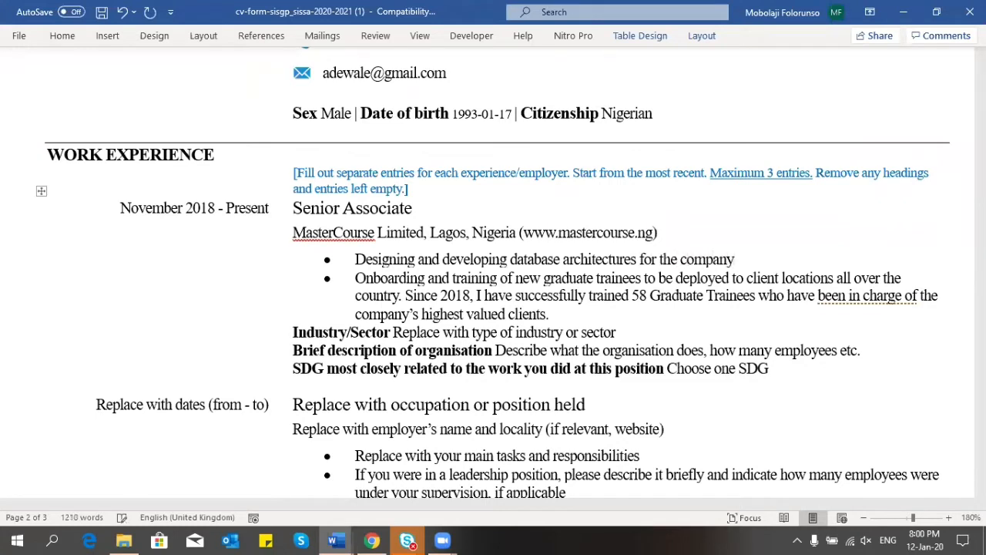
type("'s clients.")
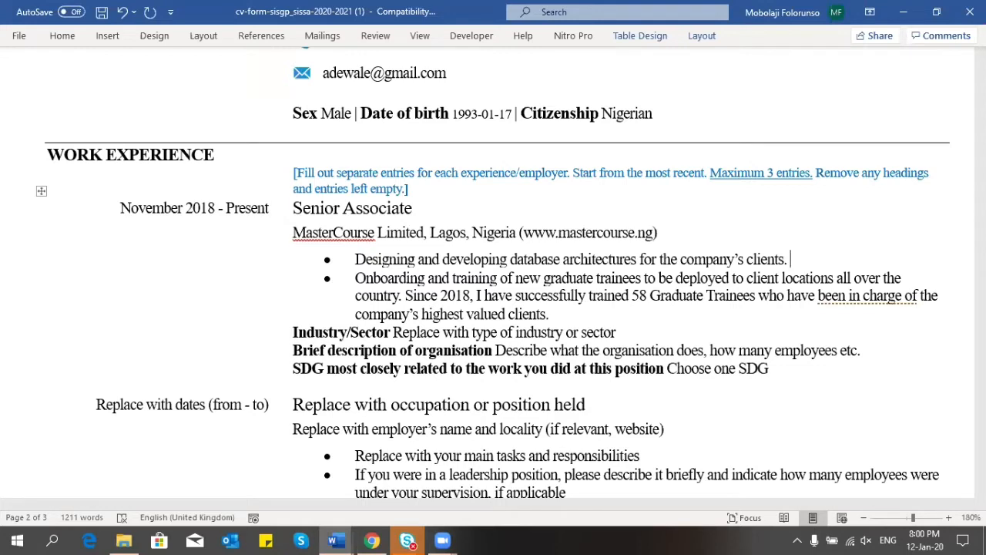
type("Over the p")
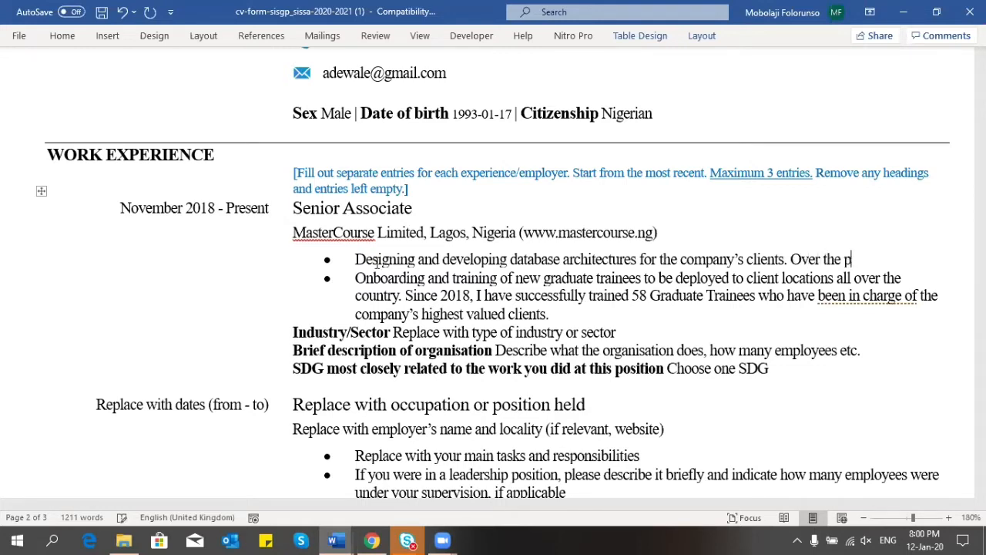
type("riod of my e")
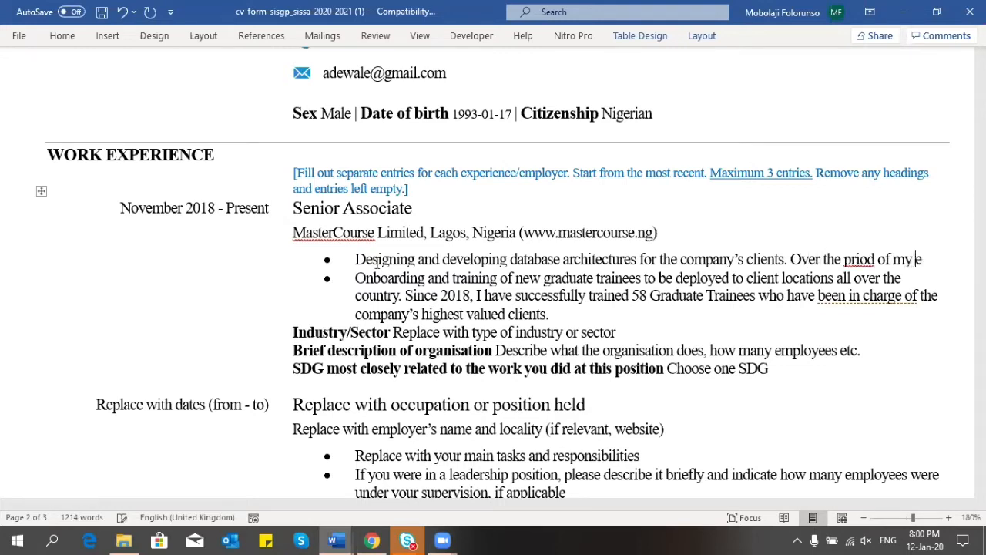
type("mploy")
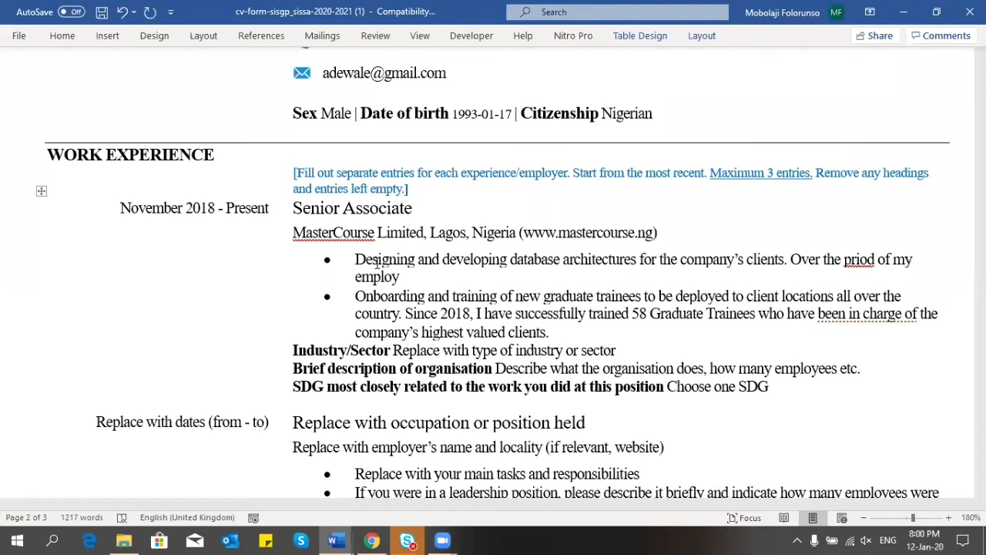
type("ment with the compa")
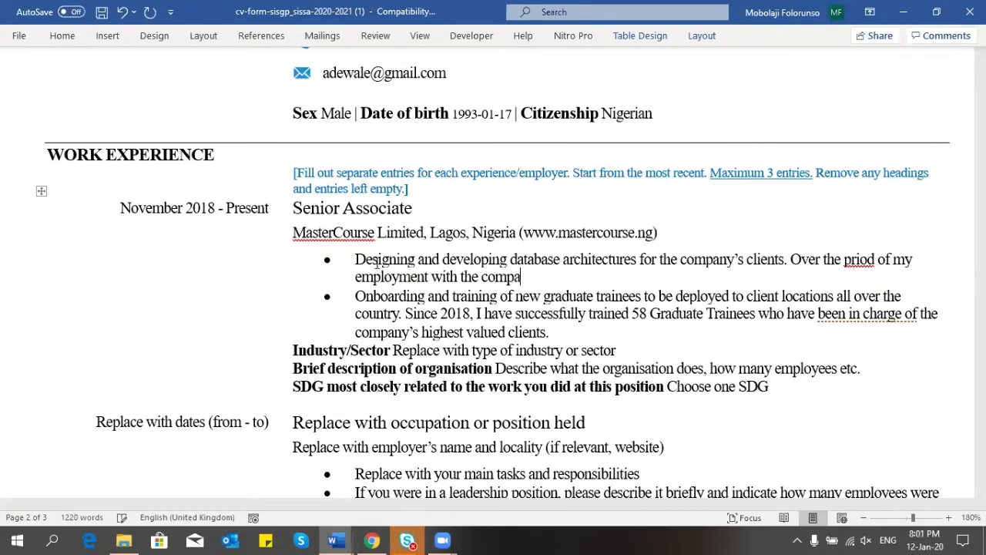
type("ny, I have succes")
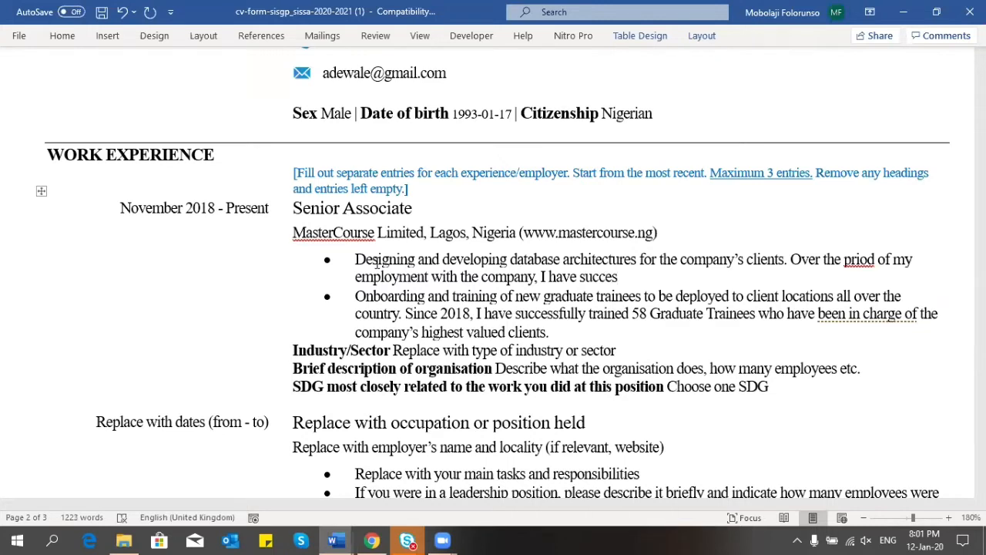
Step: Finish the bullet: databases for 22 clients collectively representing $3 million of business for the company
type("sfully developed")
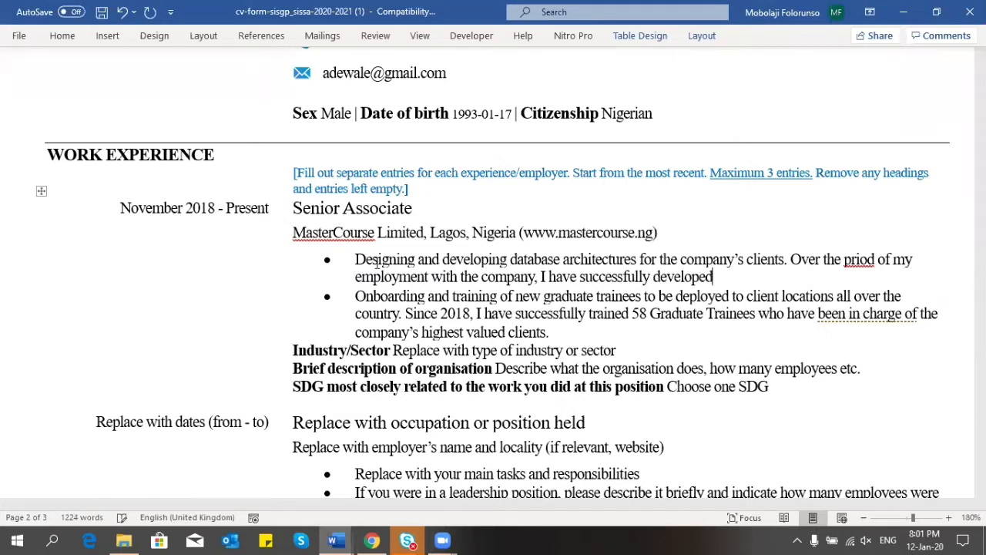
type(" databeses")
key("BackSpace")
key("BackSpace")
key("BackSpace")
key("BackSpace")
type("ases ")
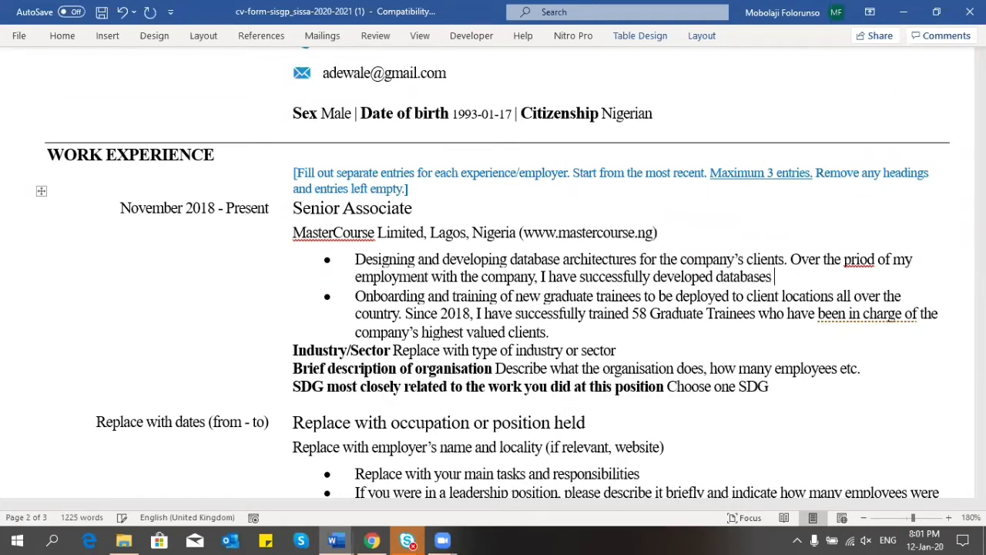
type("for 22 clinet")
key("BackSpace")
key("BackSpace")
key("BackSpace")
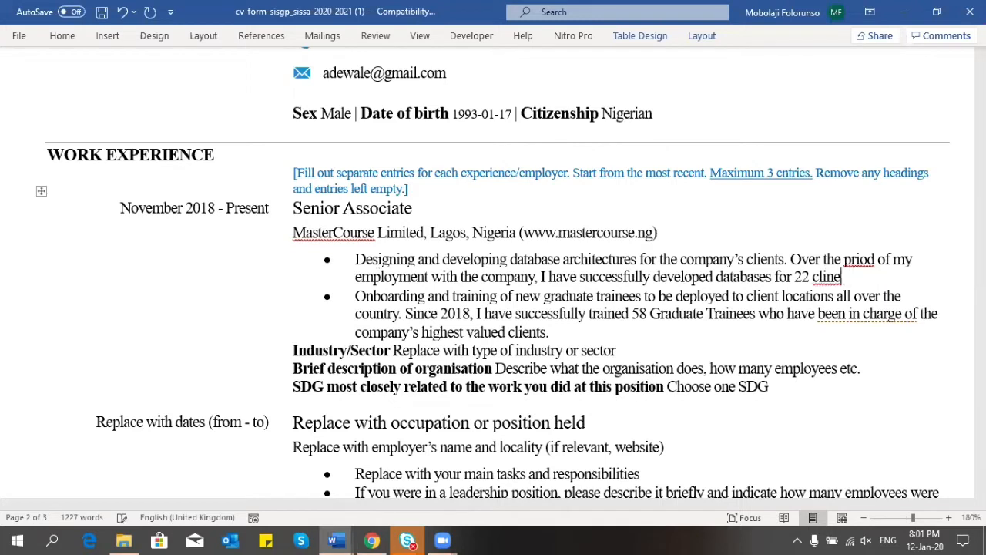
type("ents of the co")
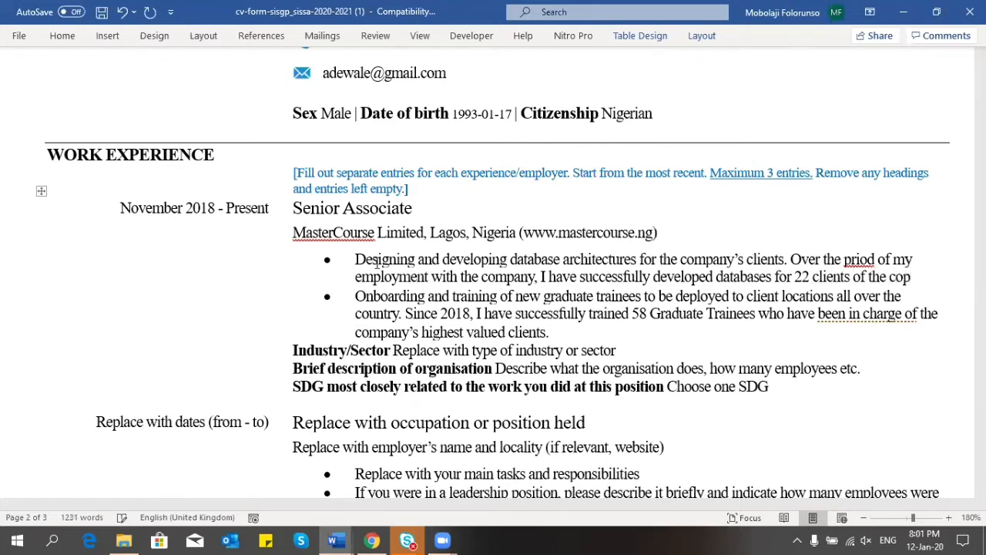
type("mpany who ")
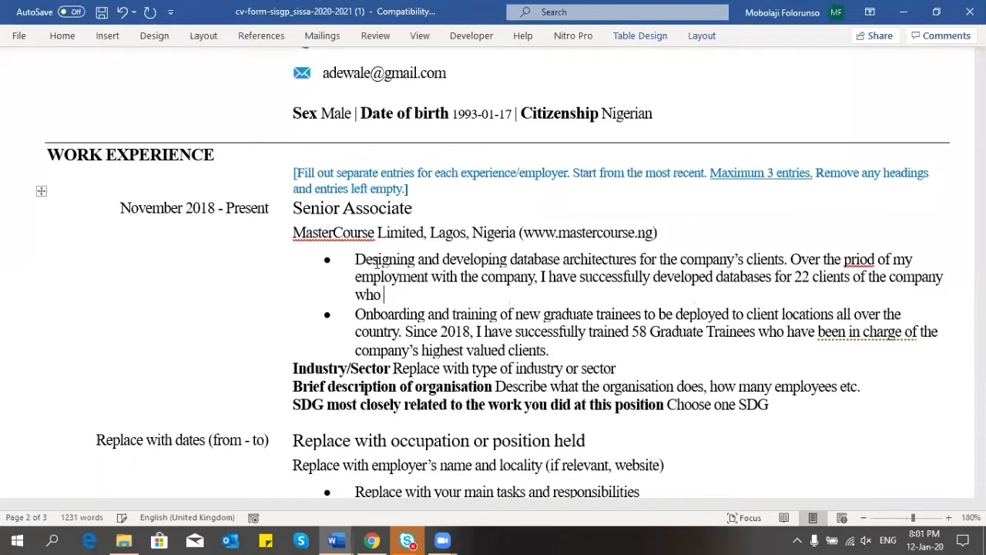
type("are collectibely")
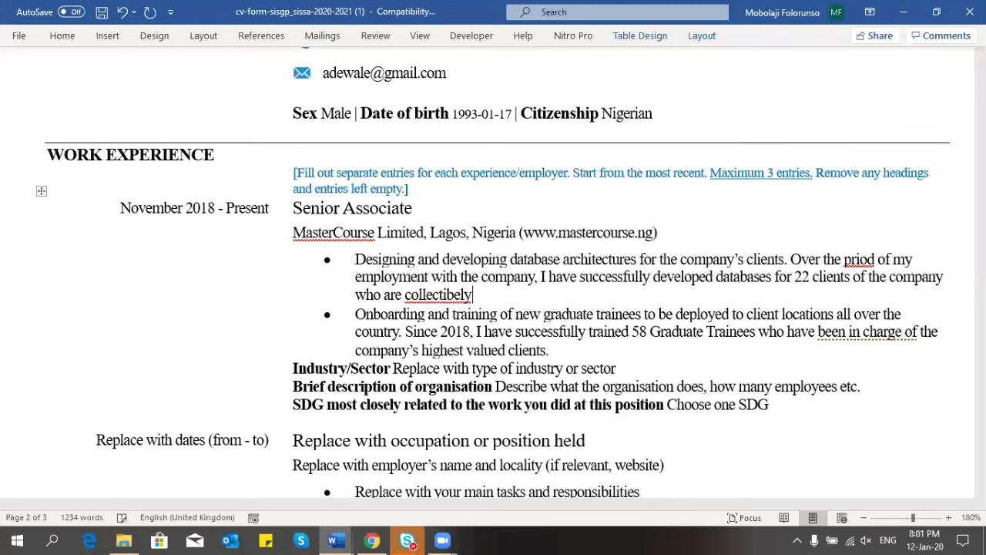
key("BackSpace")
key("BackSpace")
key("BackSpace")
key("BackSpace")
type("ve")
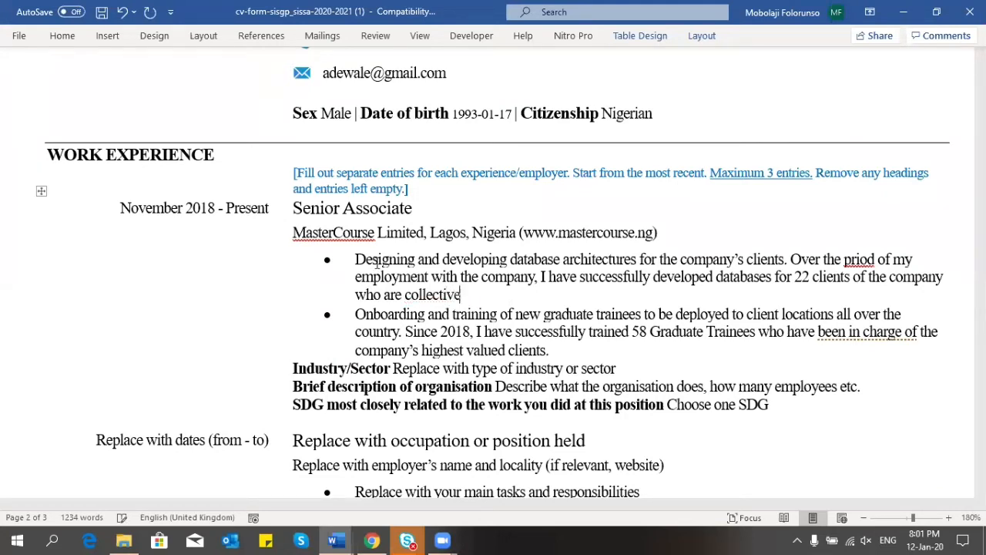
type("ly represent")
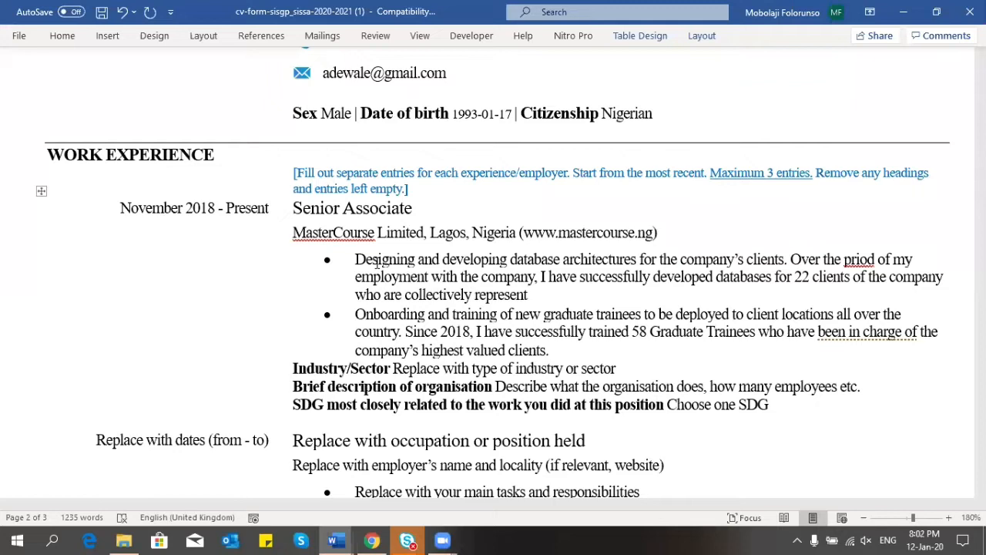
type("$3 million ")
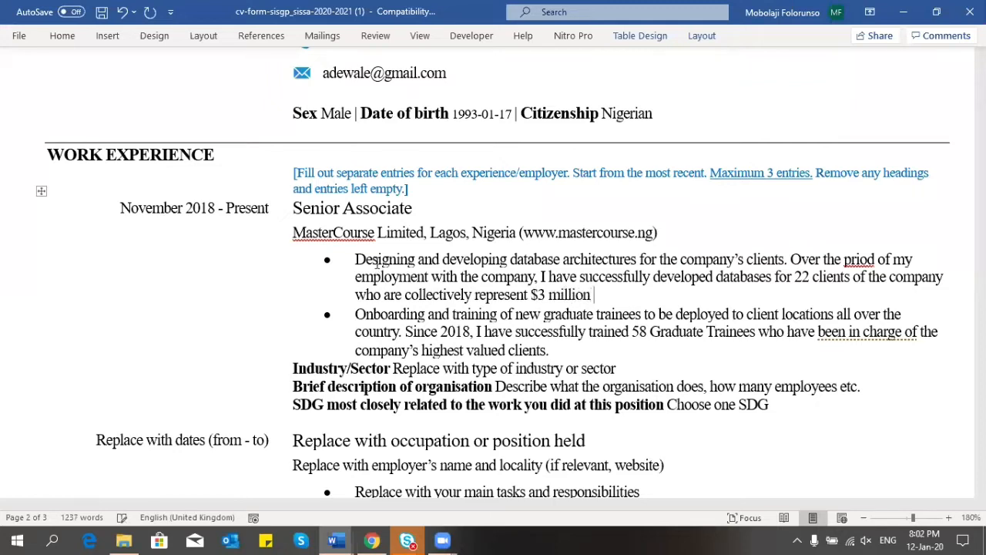
type("of business ")
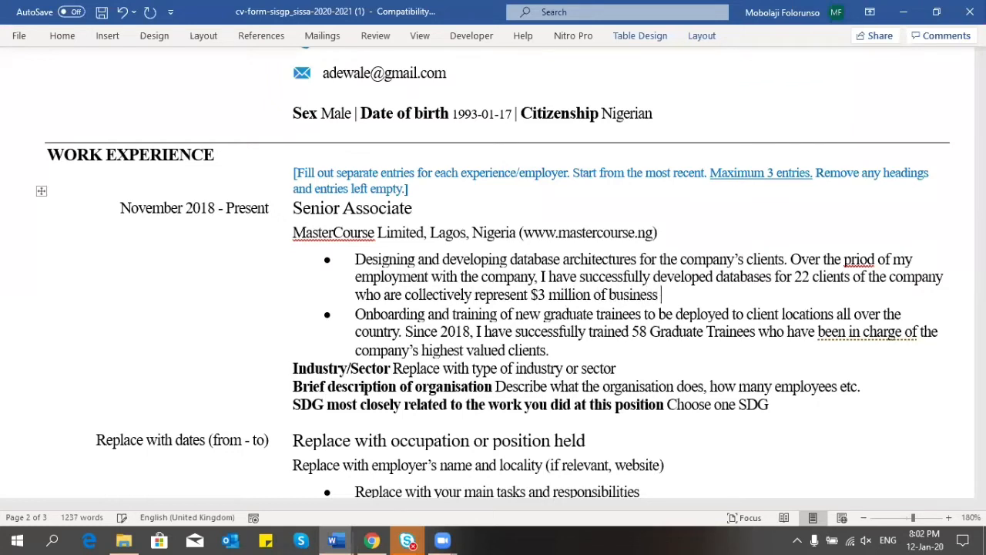
type("for the company")
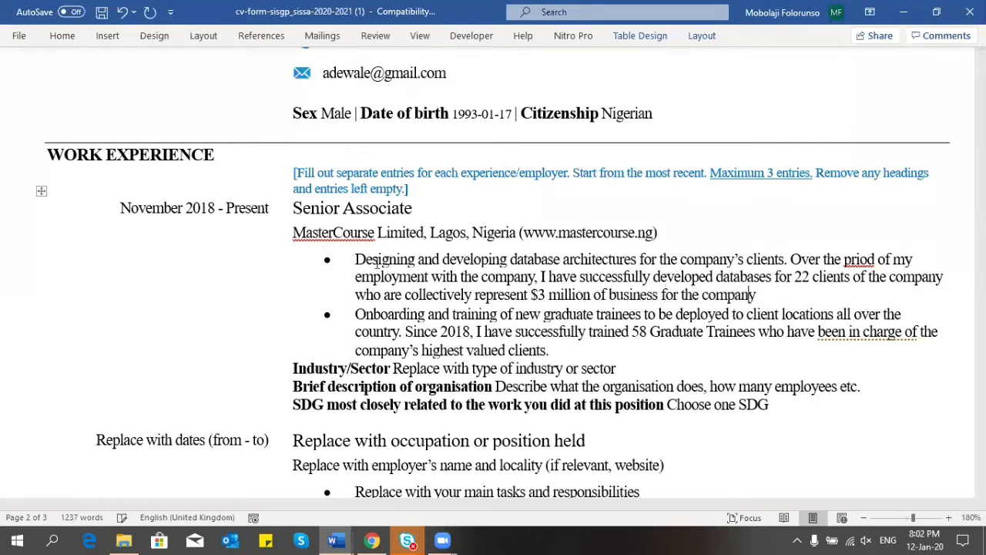
type(".")
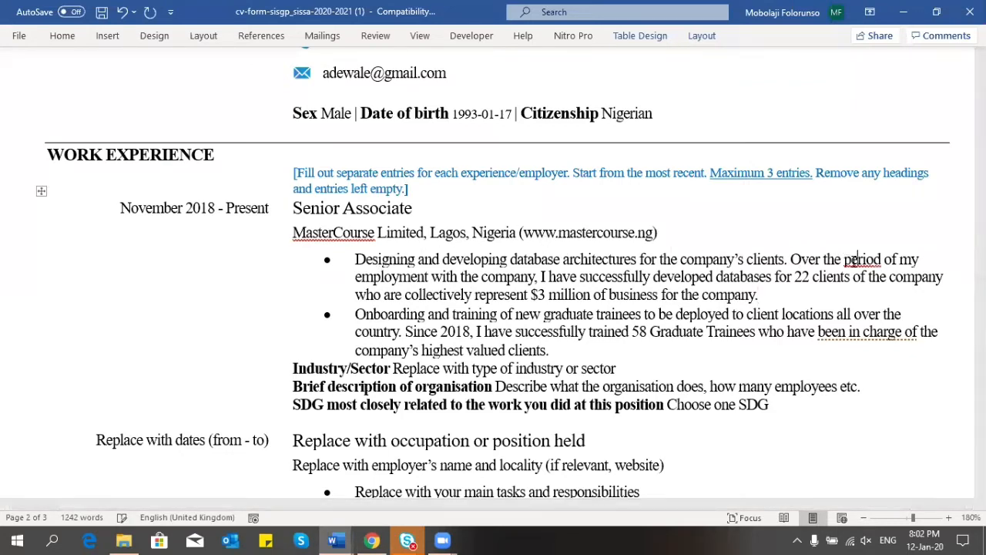
Step: Correct 'priod' to 'period' and delete the extra word 'are' before 'collectively'
left_click(851, 259)
type("e")
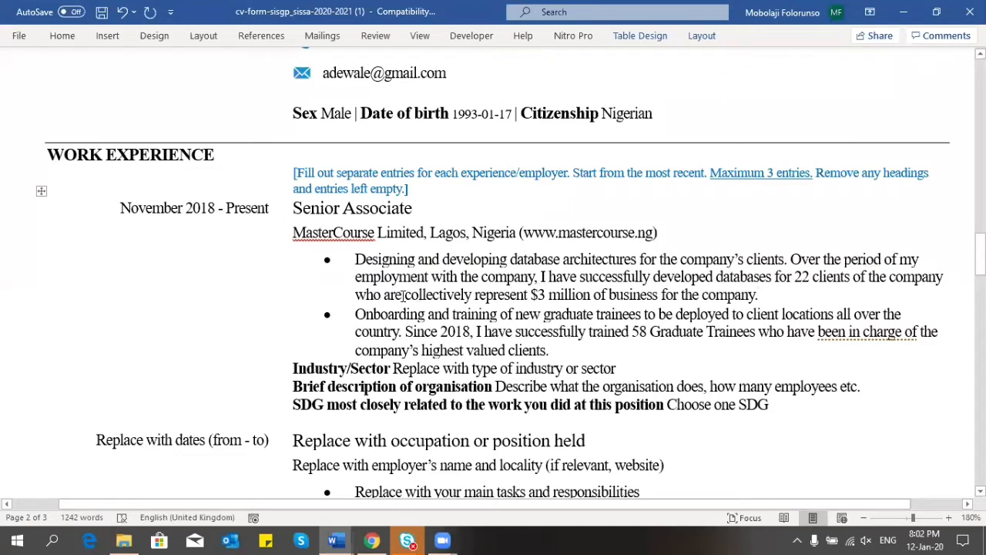
left_click(403, 296)
key("BackSpace")
key("BackSpace")
key("BackSpace")
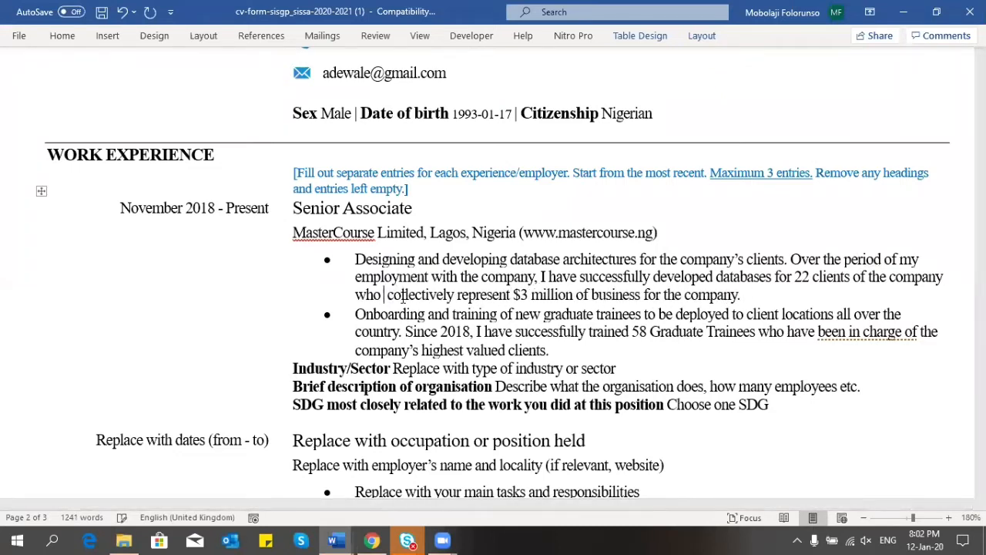
key("BackSpace")
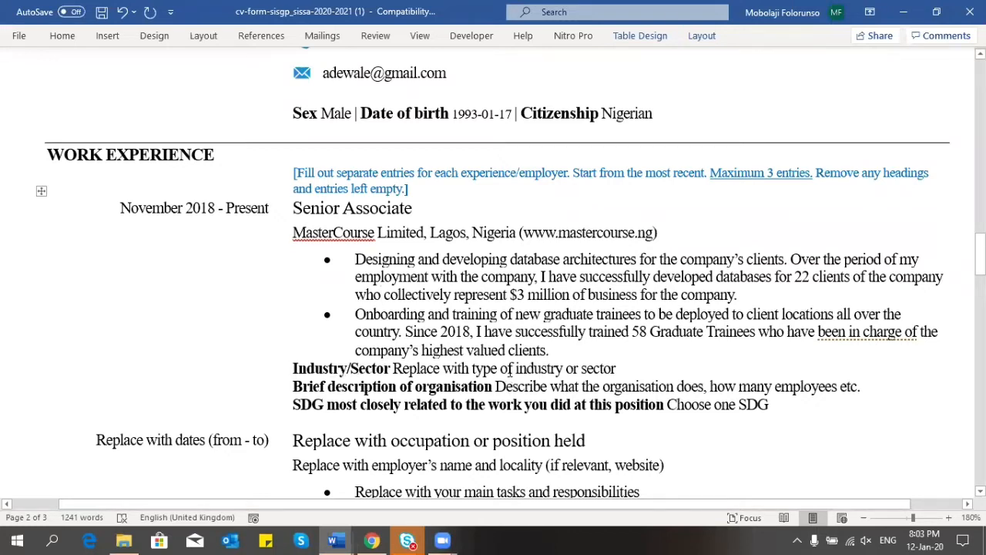
Step: Select the first work entry's Industry/Sector placeholder and start typing 'Software Development' over it
left_click(509, 371)
left_click_drag(618, 368, 433, 364)
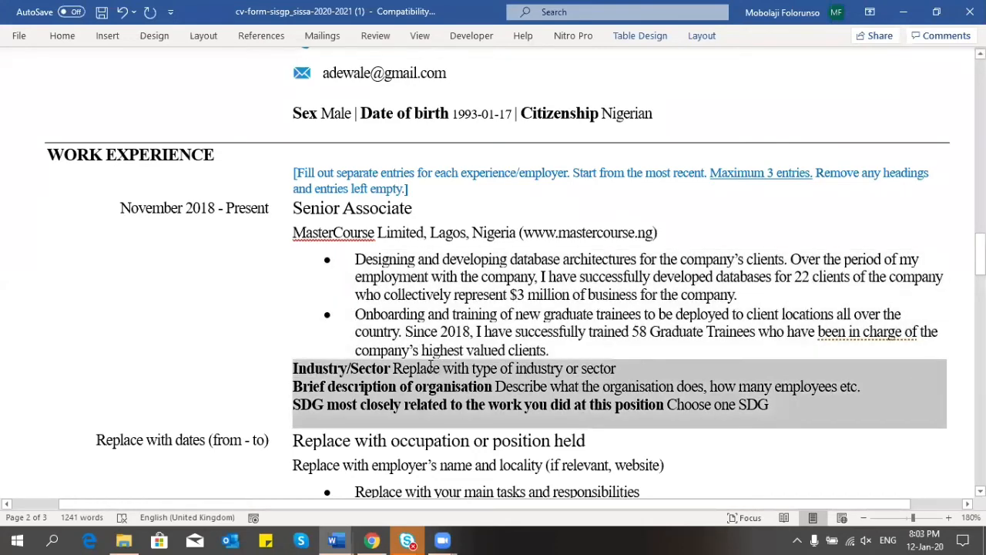
left_click(433, 368)
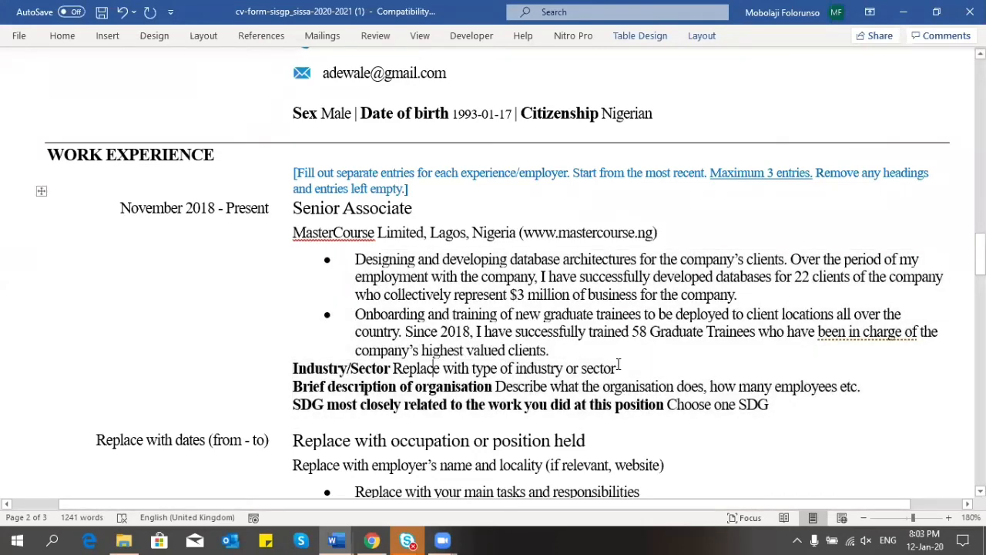
left_click_drag(618, 368, 416, 373)
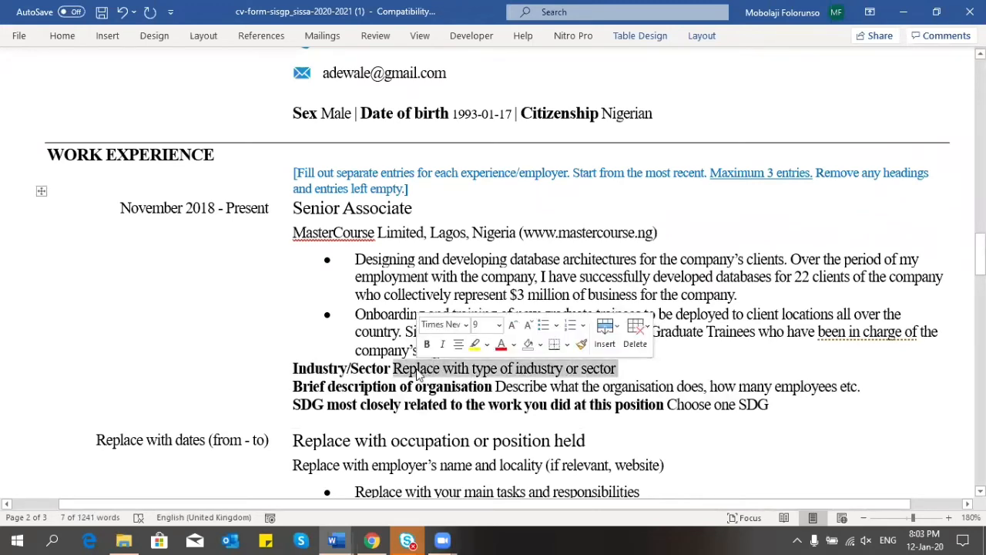
type("Soft")
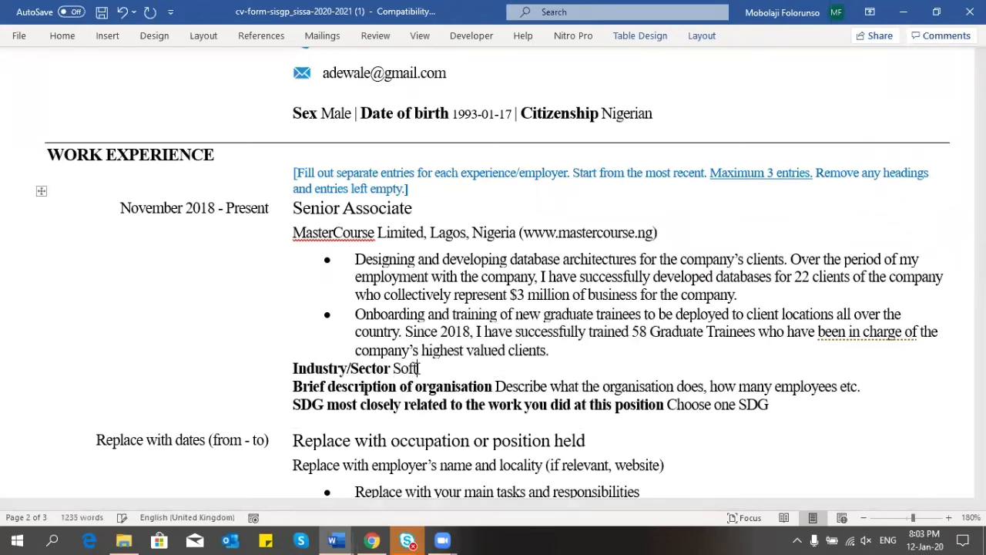
type("ware Developmen")
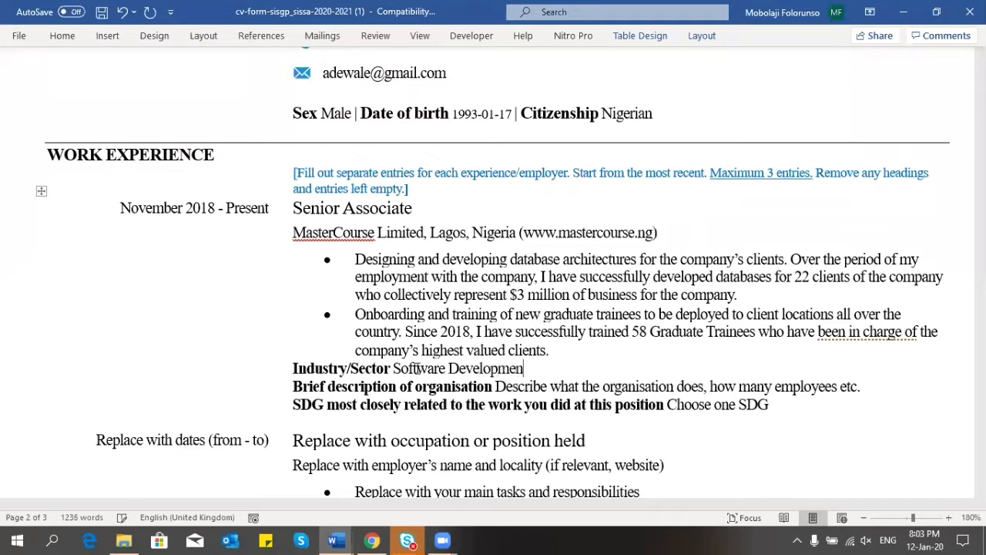
type("t")
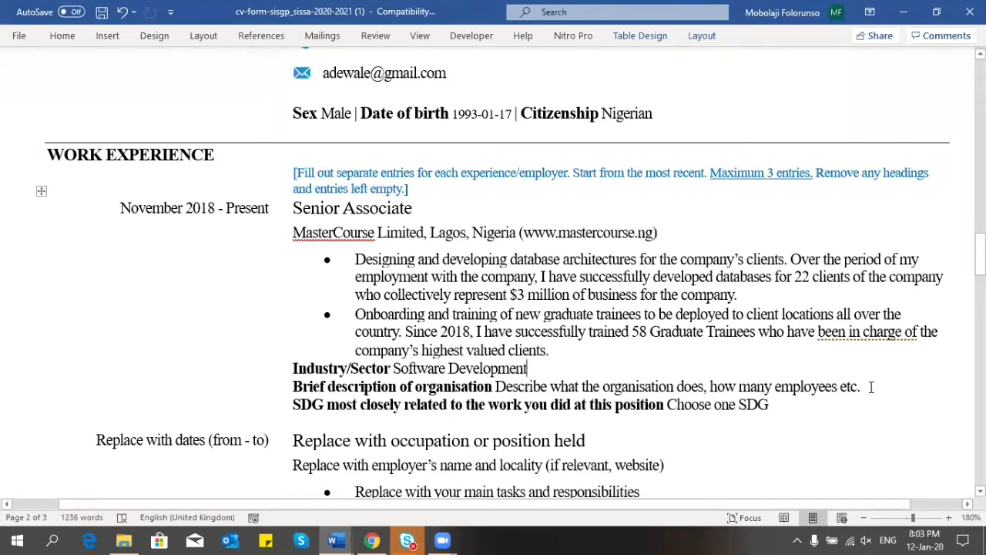
Step: Replace the organisation placeholder with 'MasterCourse Limited, founded in 1994, is Nigeria's largest IT consulting firm…'
left_click(590, 389)
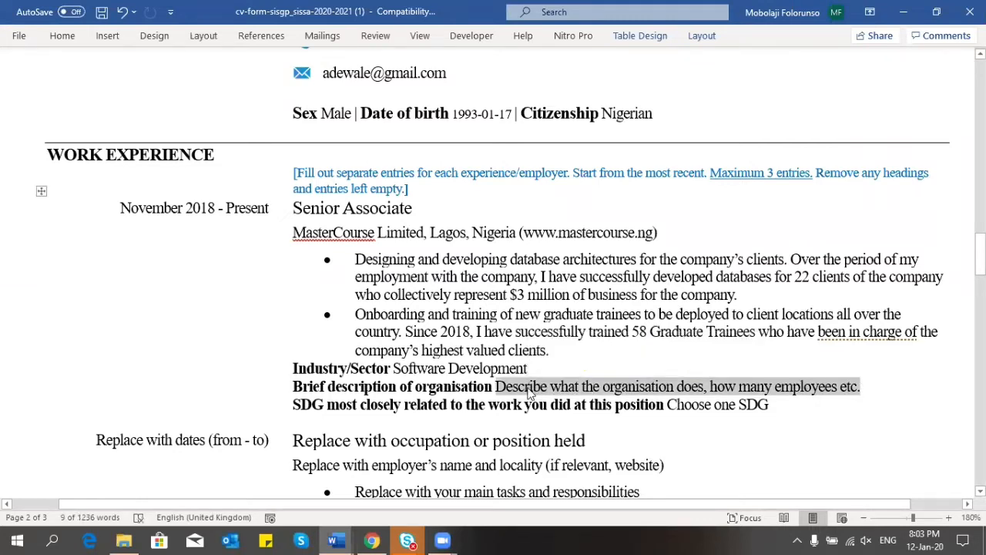
type("Master")
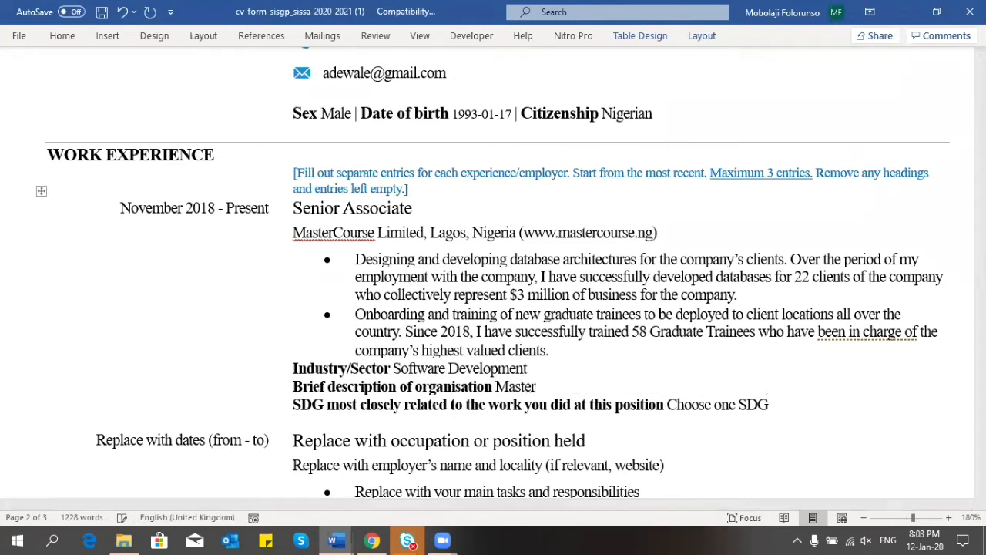
type("Course ")
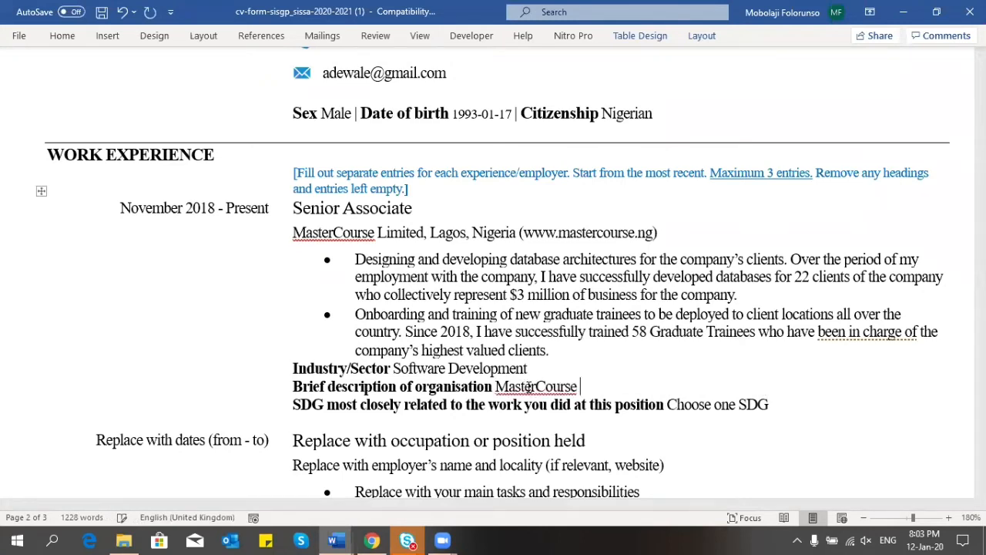
type("Limited, ")
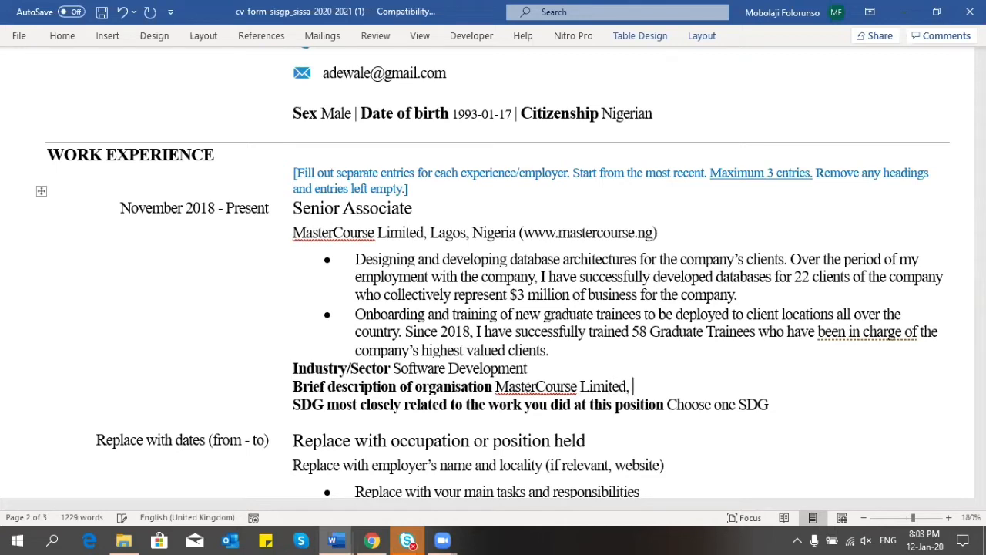
type("founded in ")
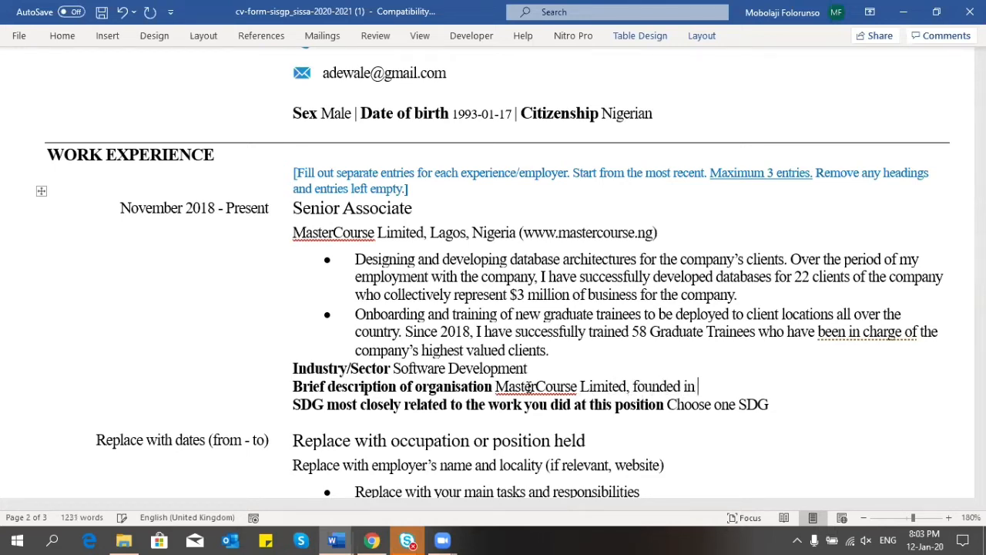
type("1994, is Nigeria's ")
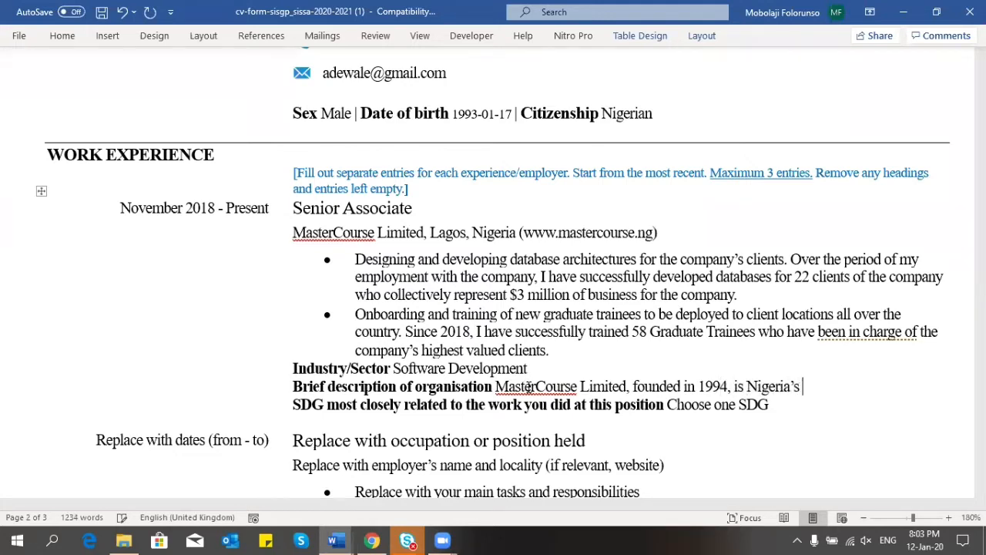
type("largest IT consu")
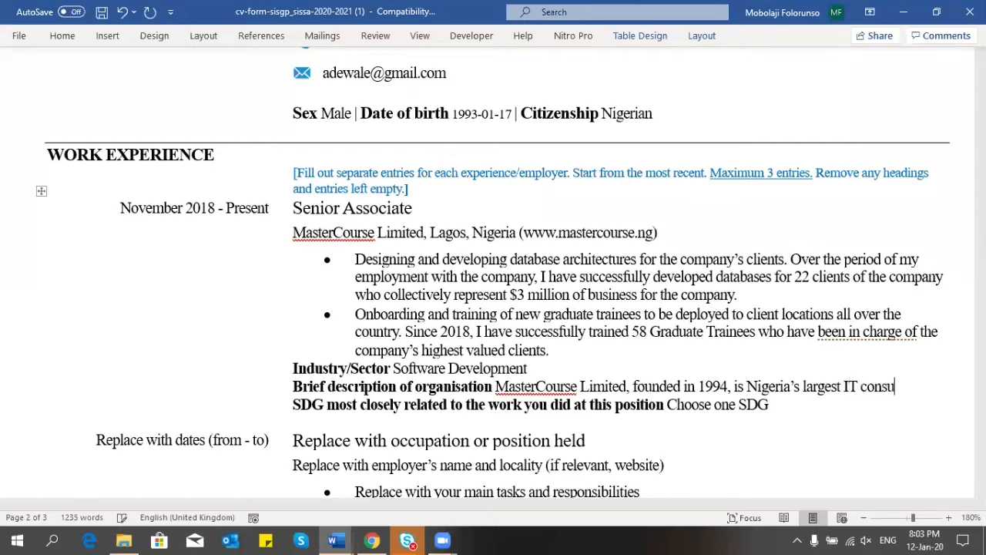
type("lting firm")
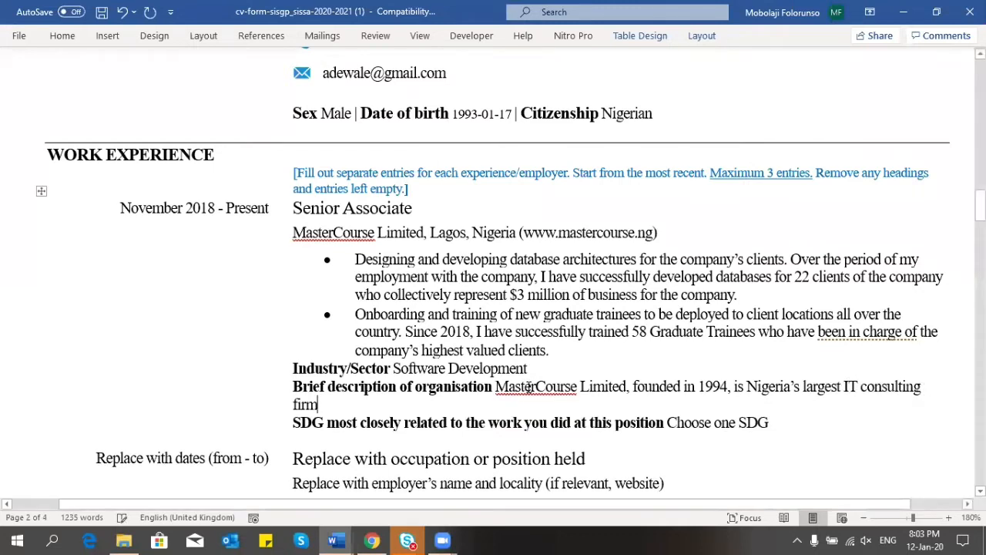
type(" respon")
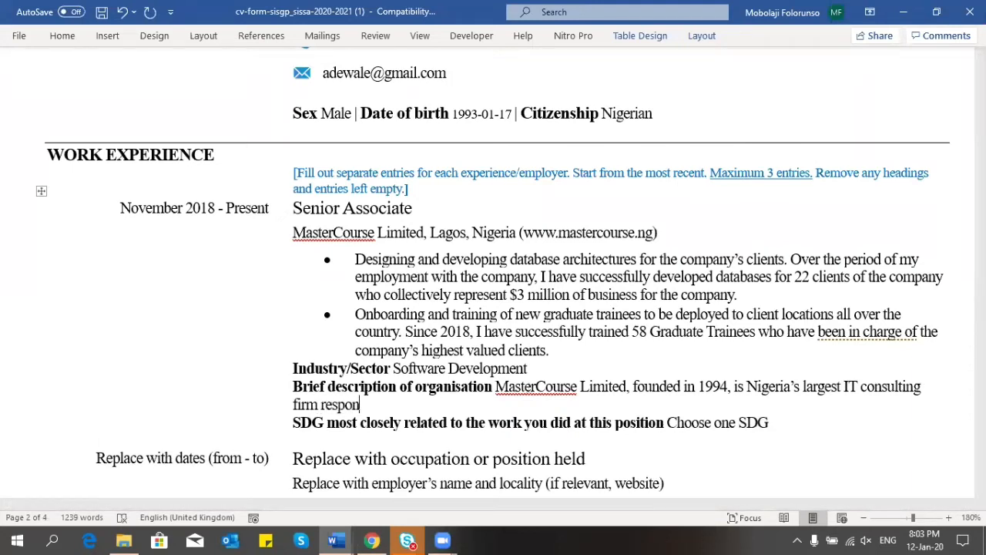
type("sible for")
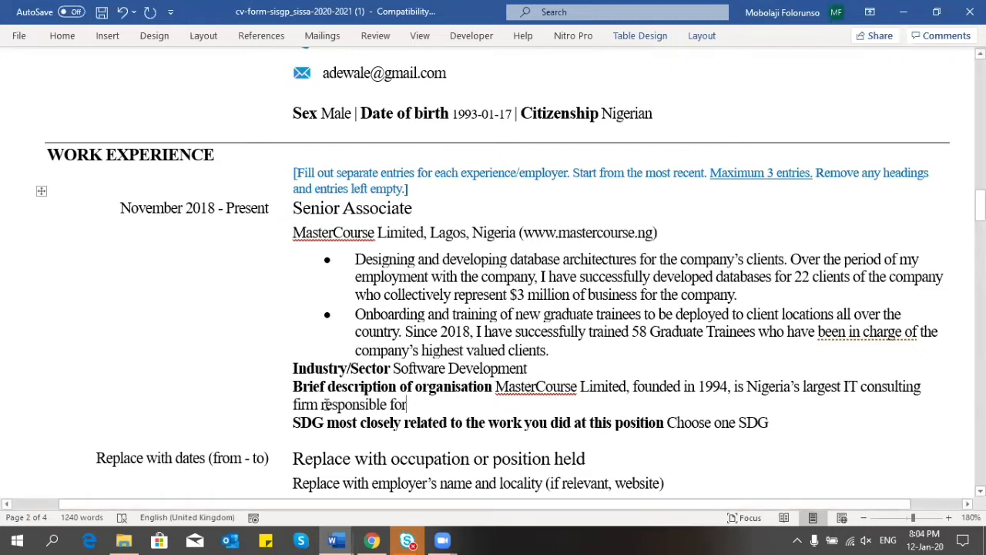
Step: Insert 'largely', add responsibility for software engineering in the country, and list the company's clients
left_click(320, 404)
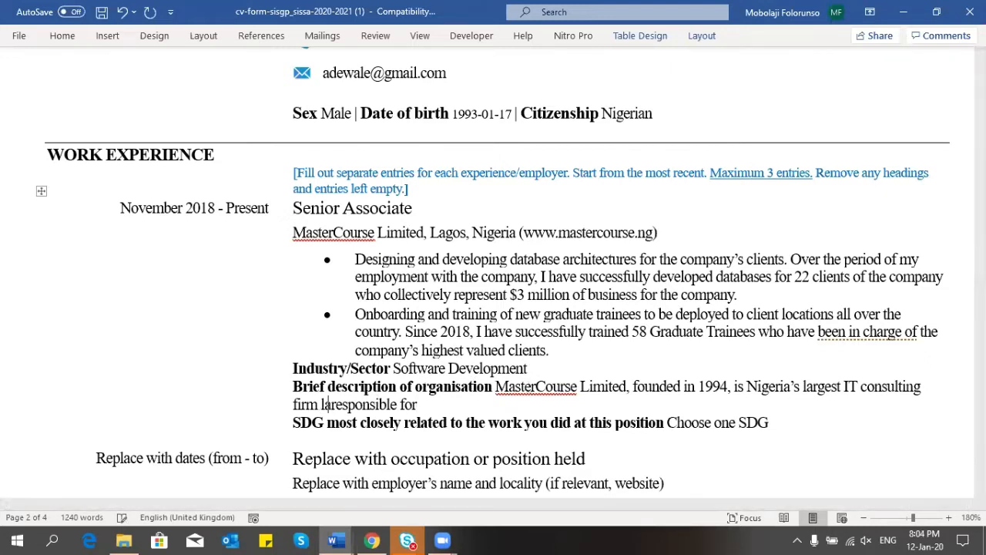
type("largely")
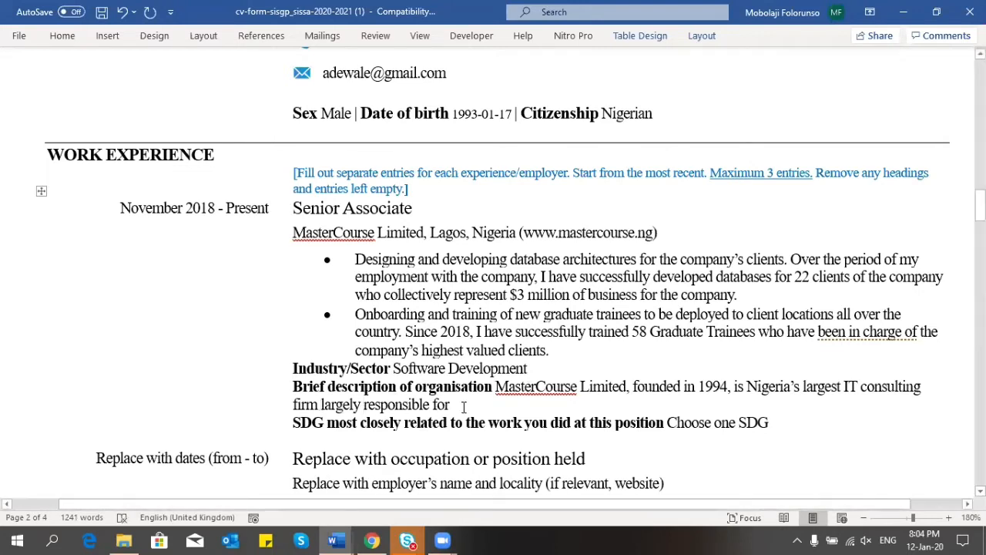
left_click(465, 407)
type("the")
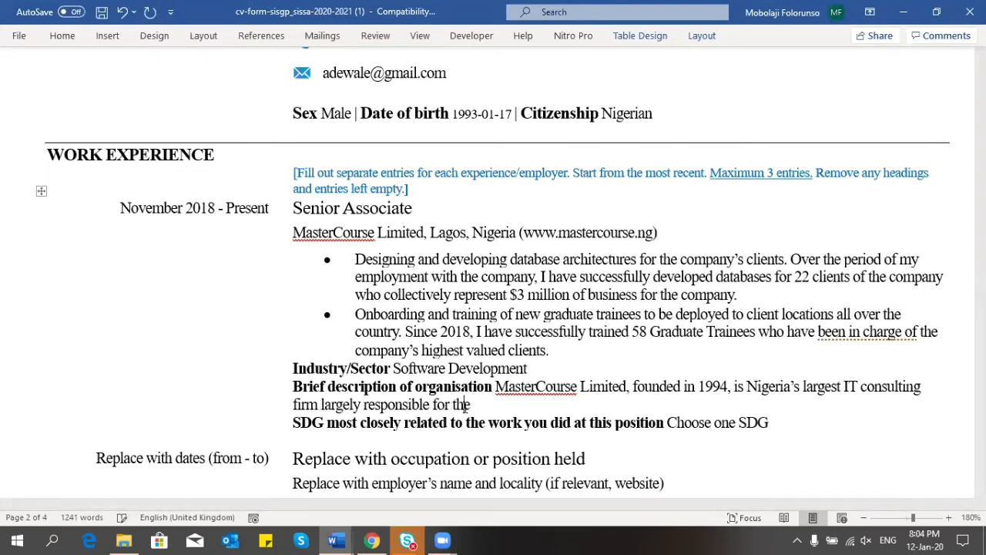
type(" development of ")
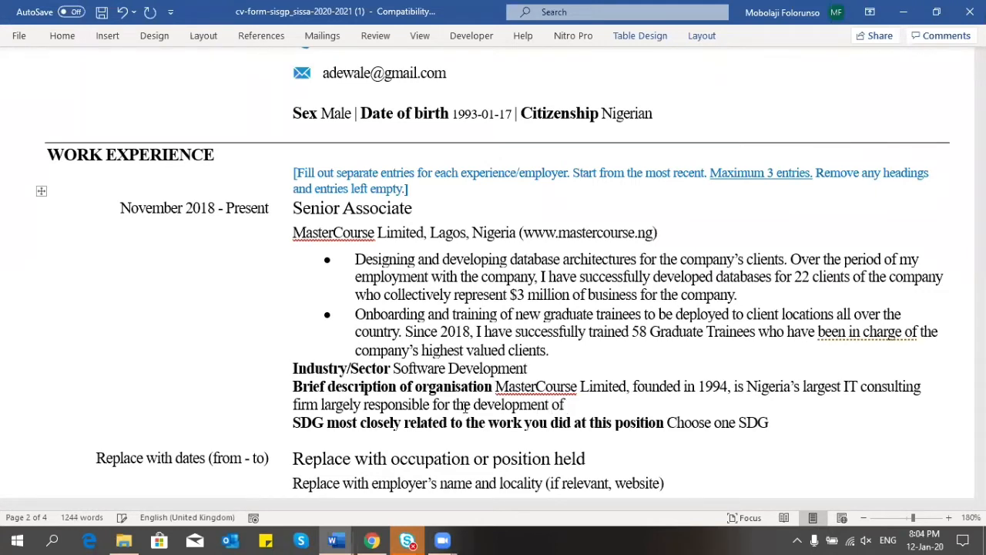
type("software engineer")
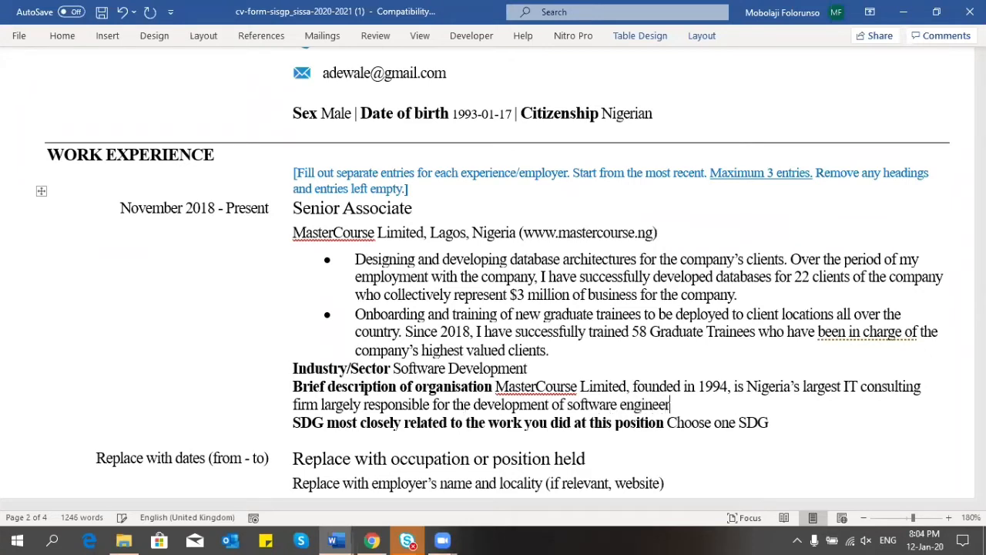
type("ing in the co")
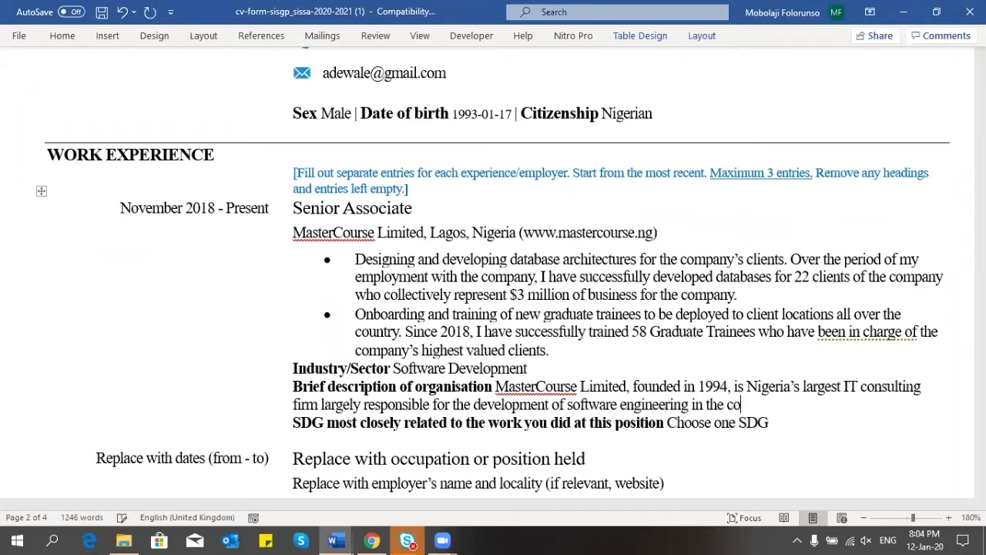
type("untry.")
type("The ")
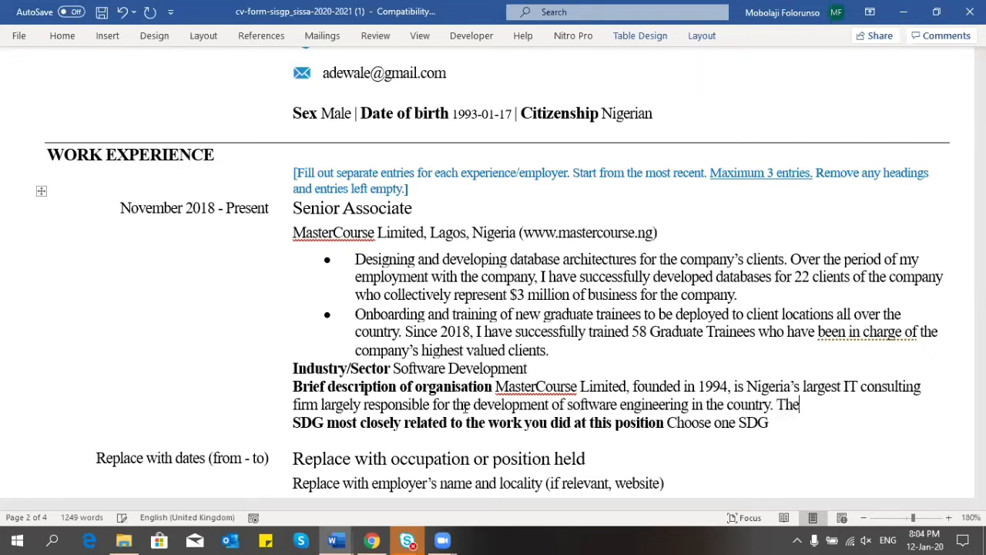
type("company")
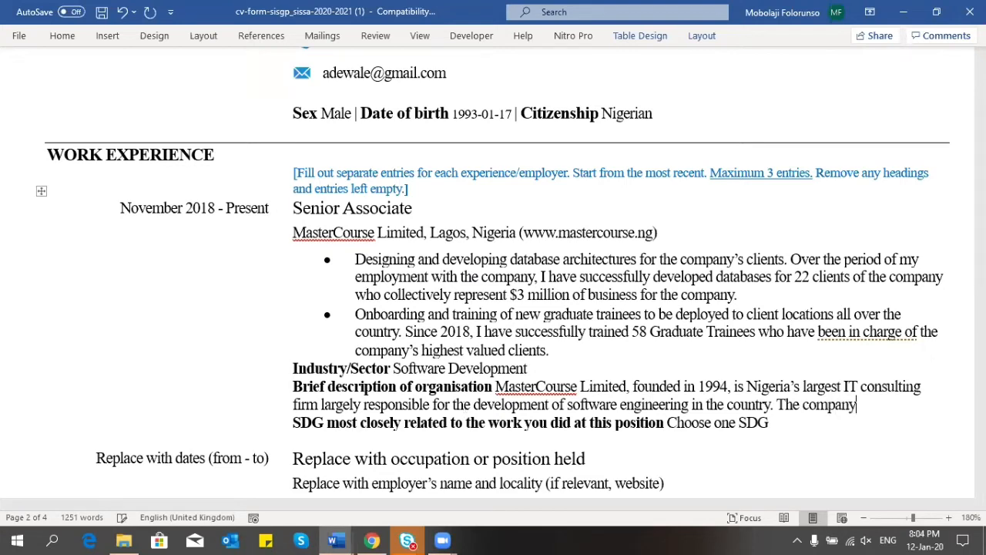
type(" has 10 state g")
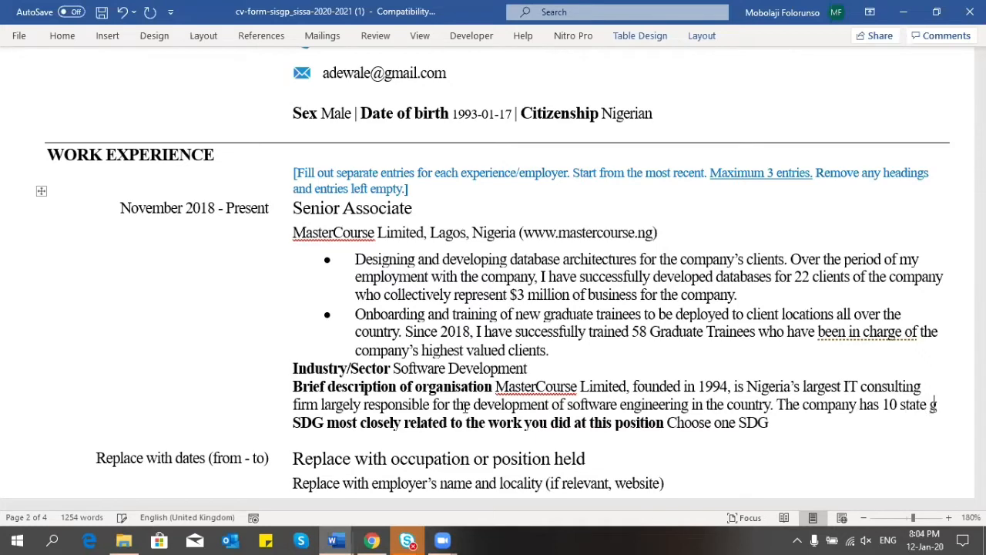
type("overnments")
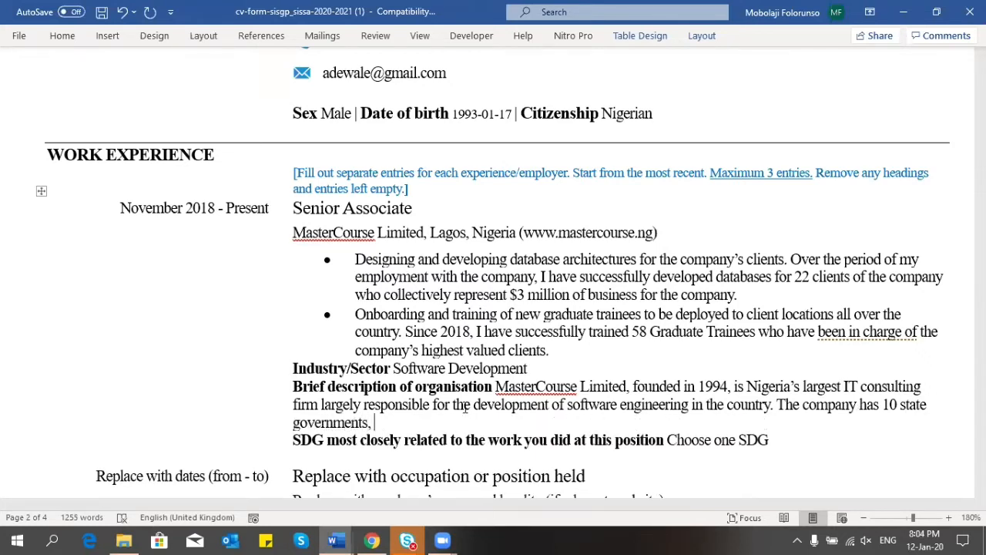
type(", 3 of the lar")
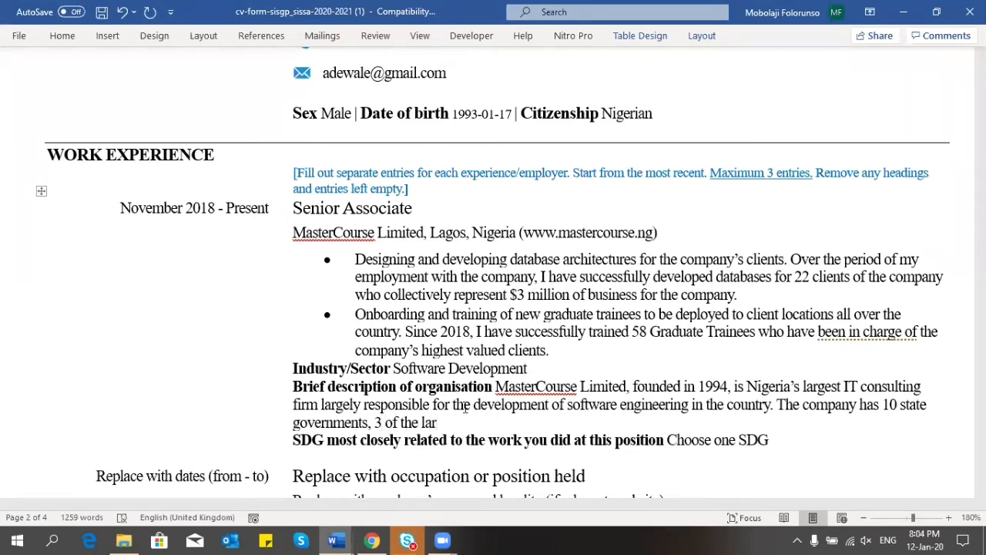
type("gest telecommunic")
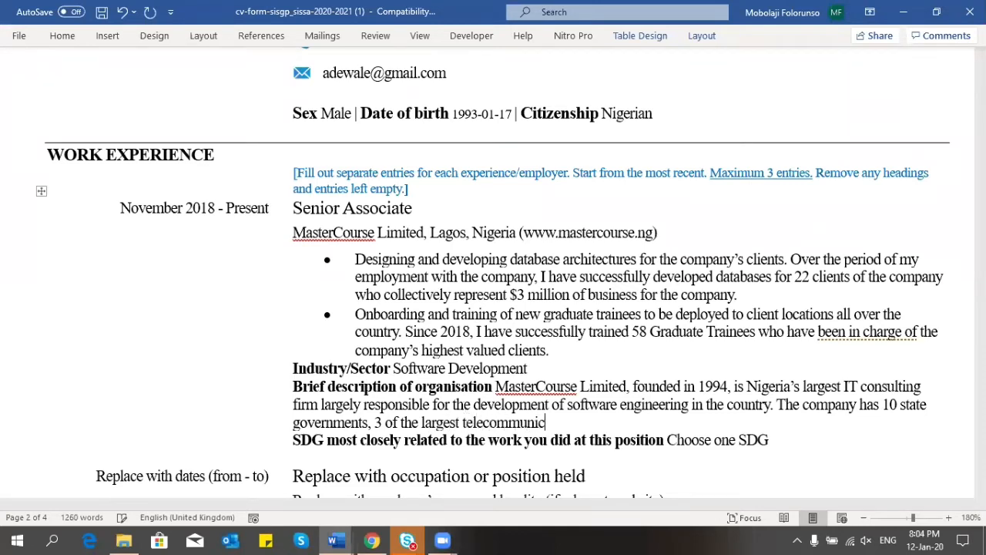
type("ations companies ")
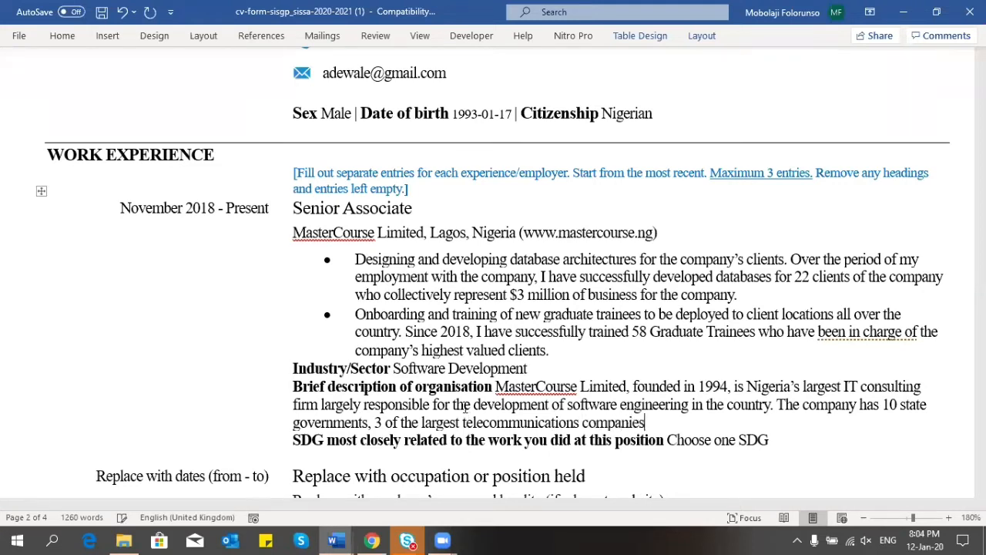
type("in the cou")
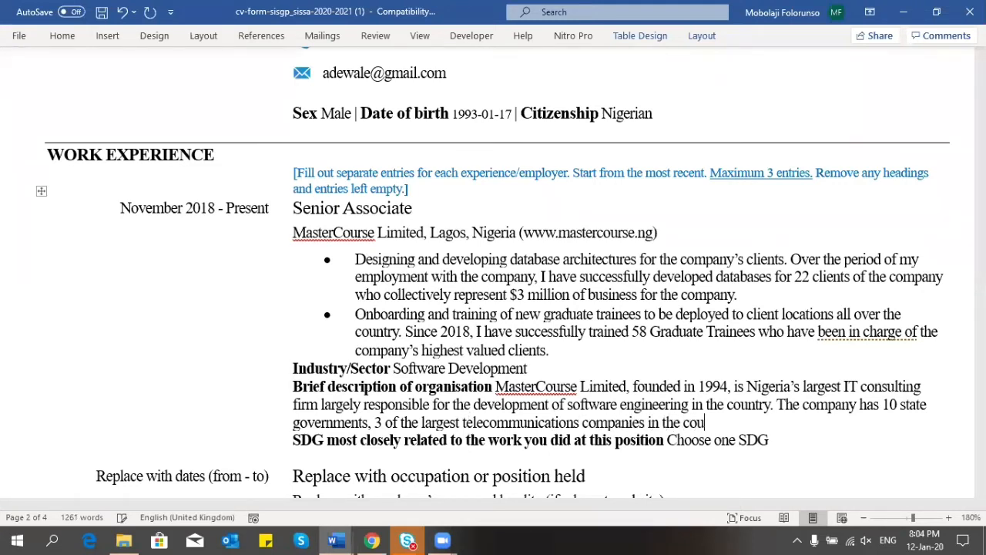
type("ntry and the lar")
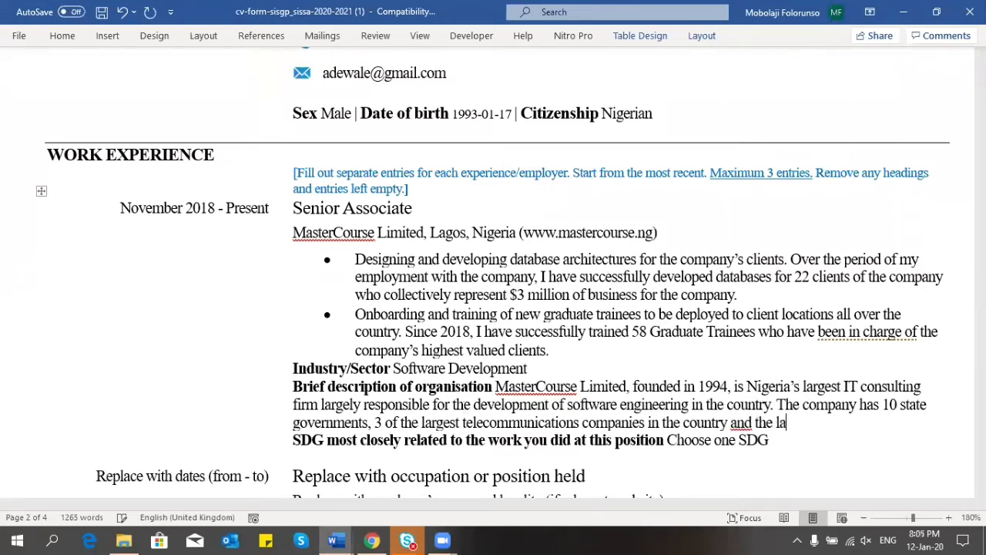
type("gest oil and gas ")
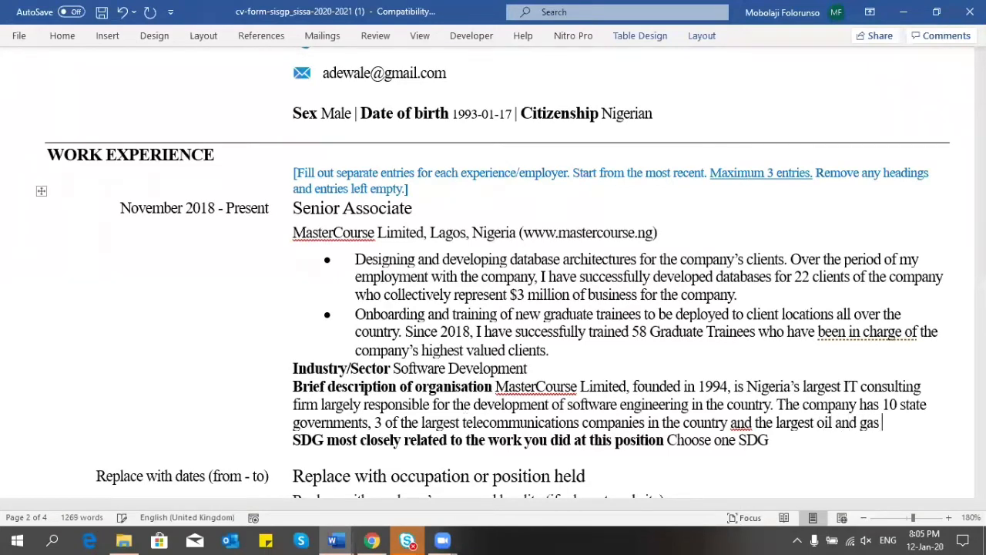
type("servicing")
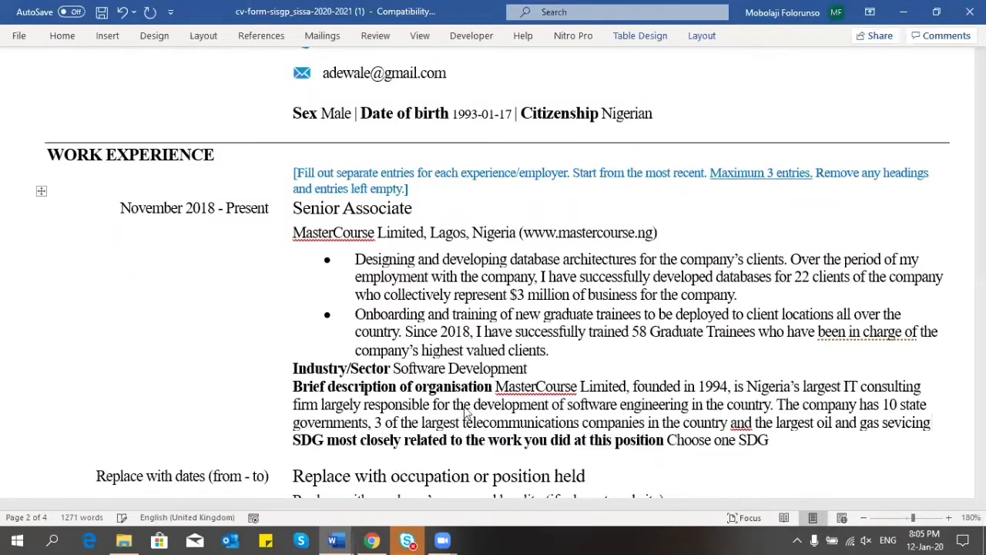
type(" firm ")
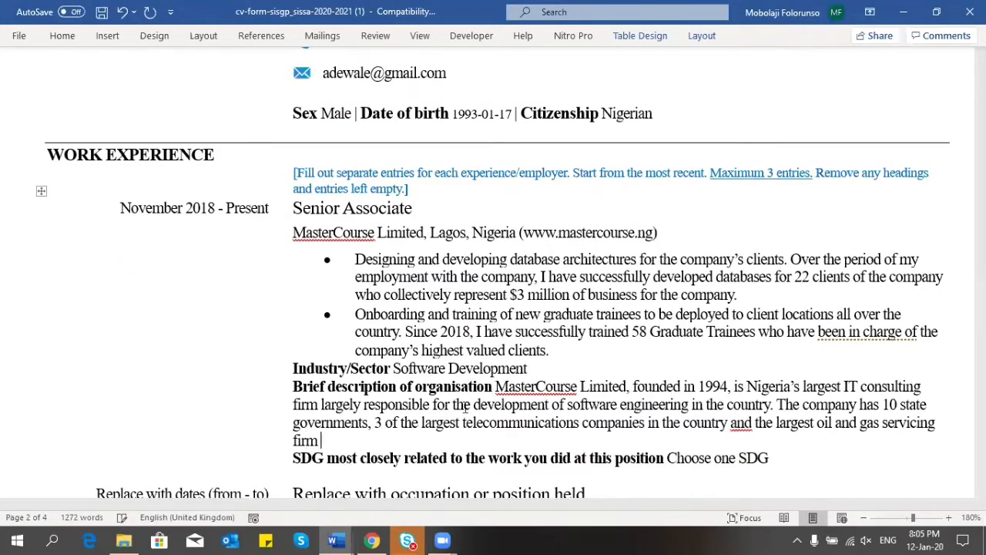
type("as clients.")
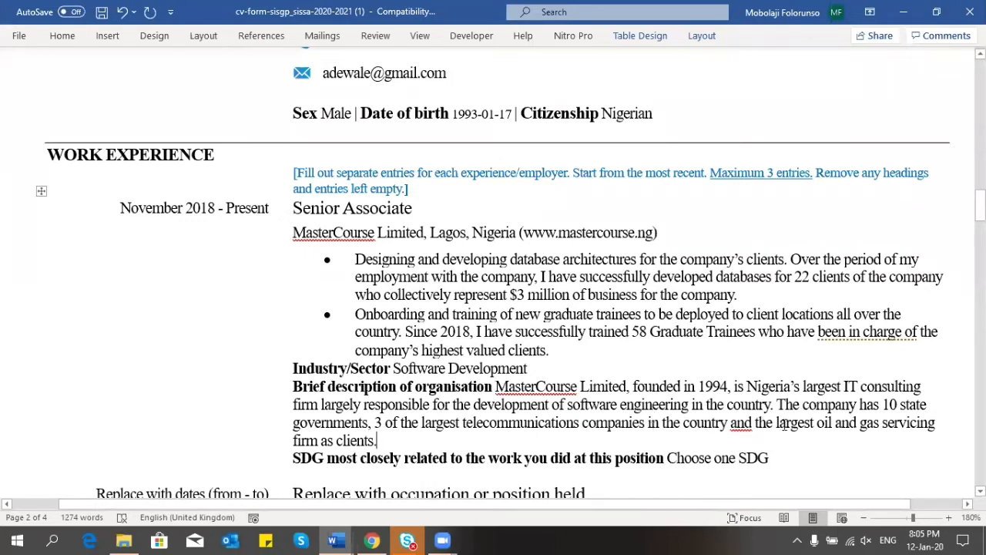
Step: Change 'and gas' to '& gas', then add the Lagos headquarters, state-capital offices and 10,000 employees sentence
left_click(856, 422)
key("BackSpace")
key("BackSpace")
key("BackSpace")
type("&")
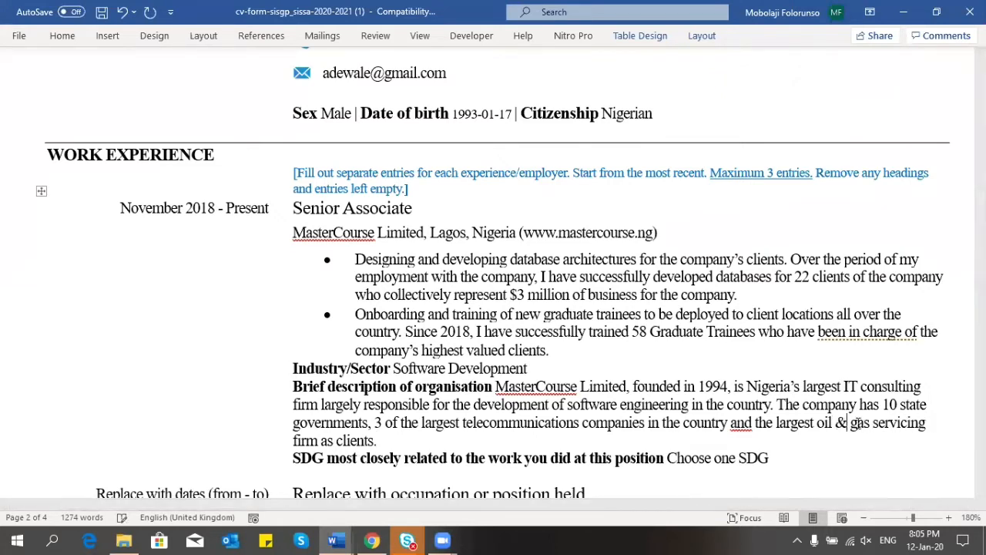
left_click(433, 442)
type("The company ")
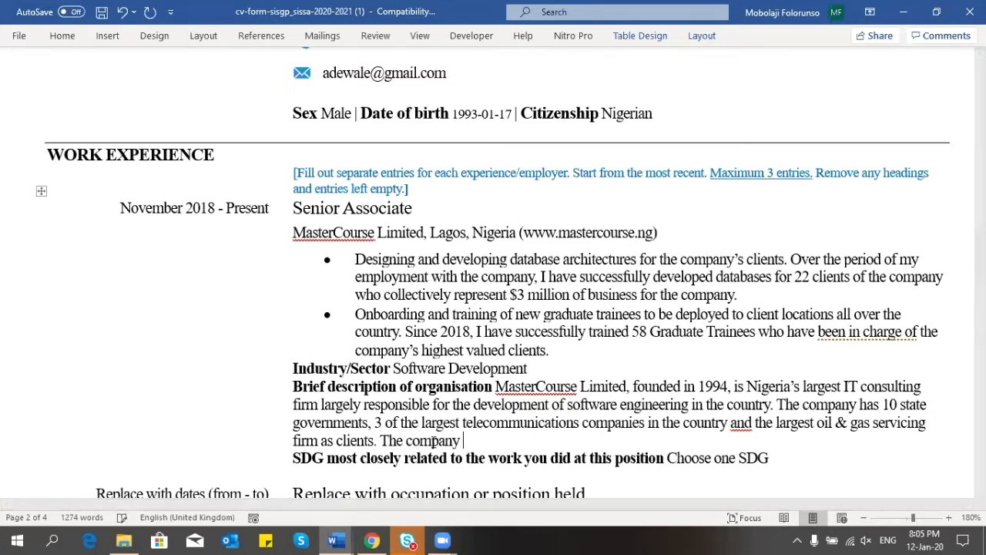
type("currently has")
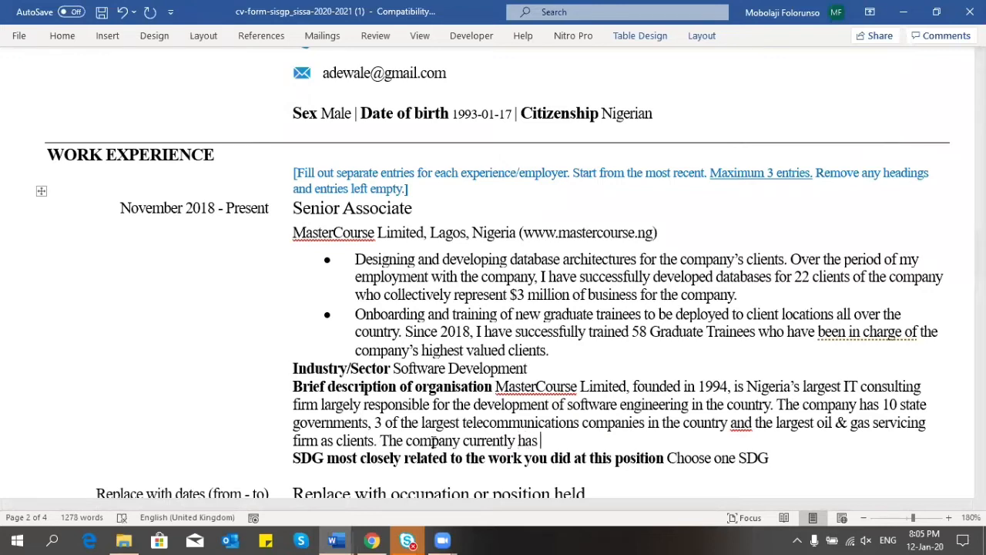
key("BackSpace")
key("BackSpace")
key("BackSpace")
type("is headquarted i")
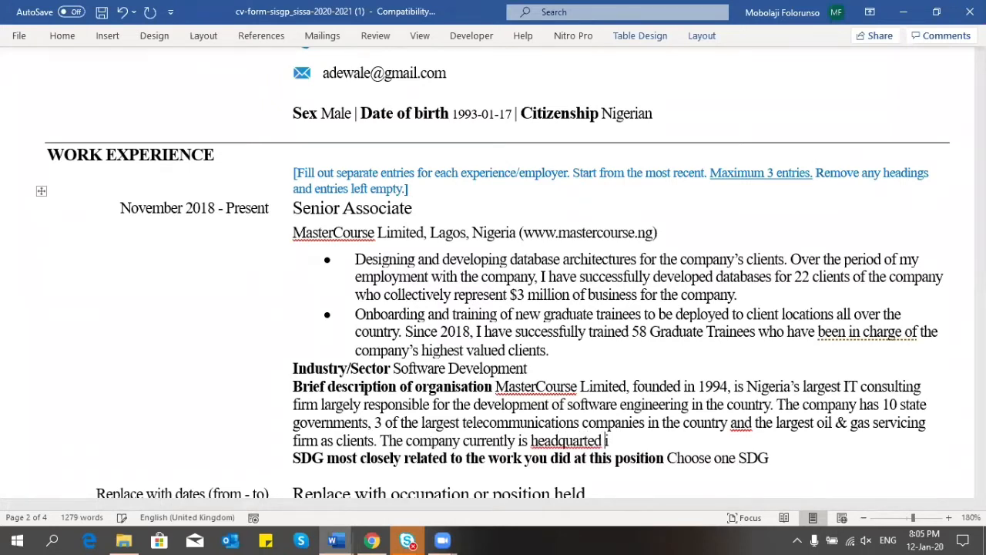
type("n Lagos, Nigeria, ")
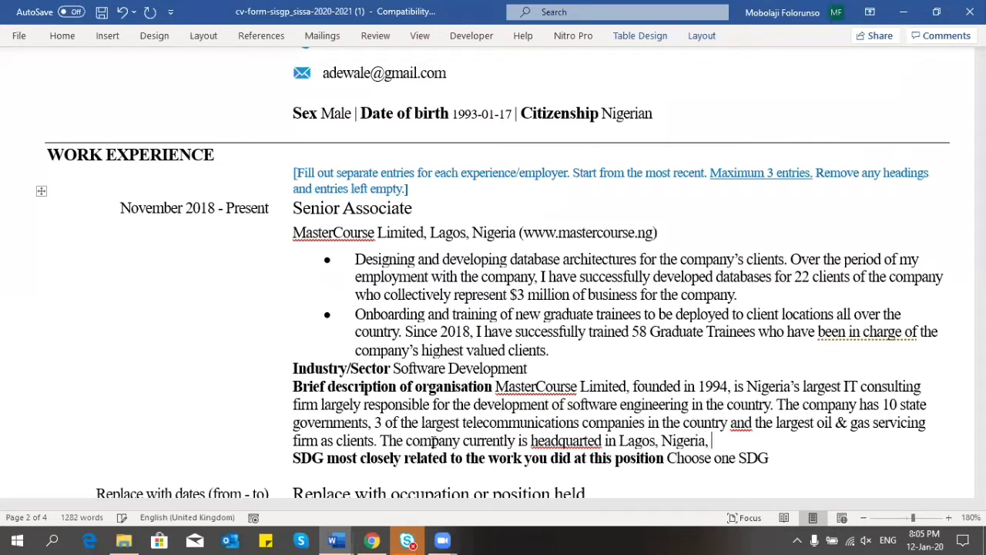
type("with offices in a")
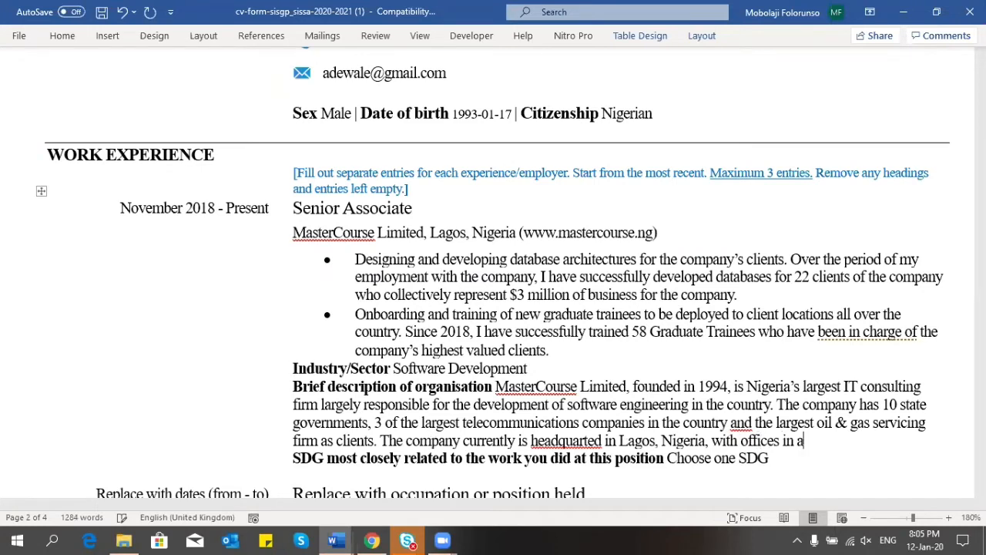
type("ll state capitals ")
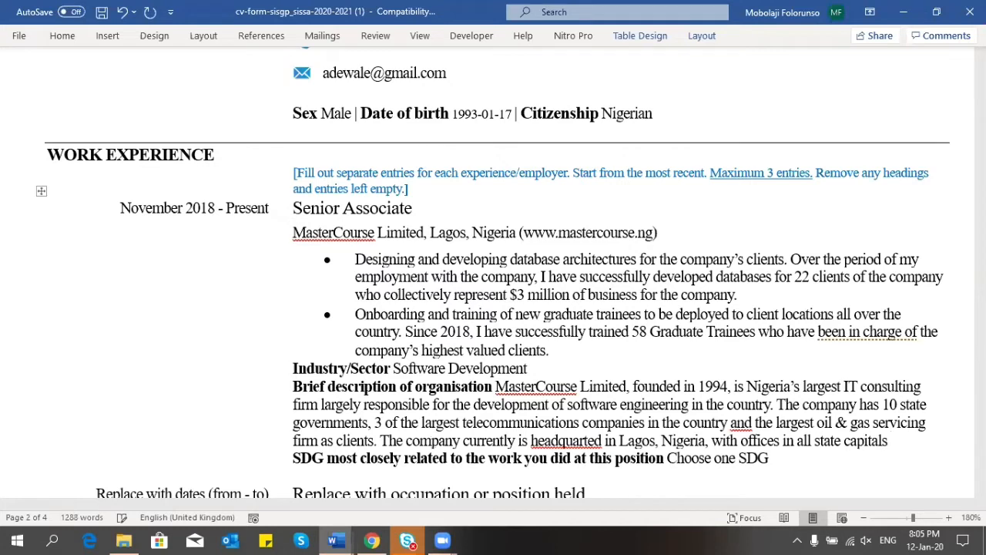
type("of the country")
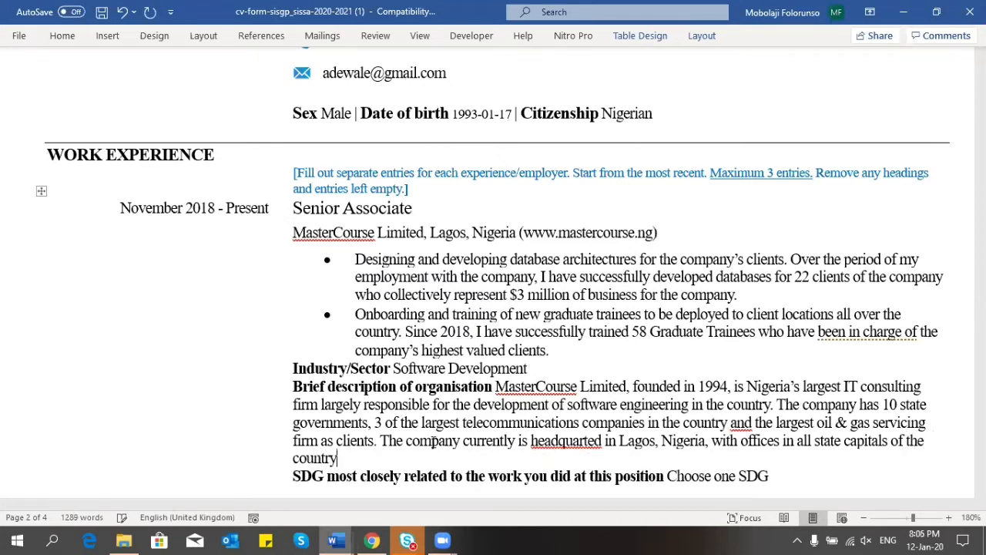
type(" and 10,000 emp")
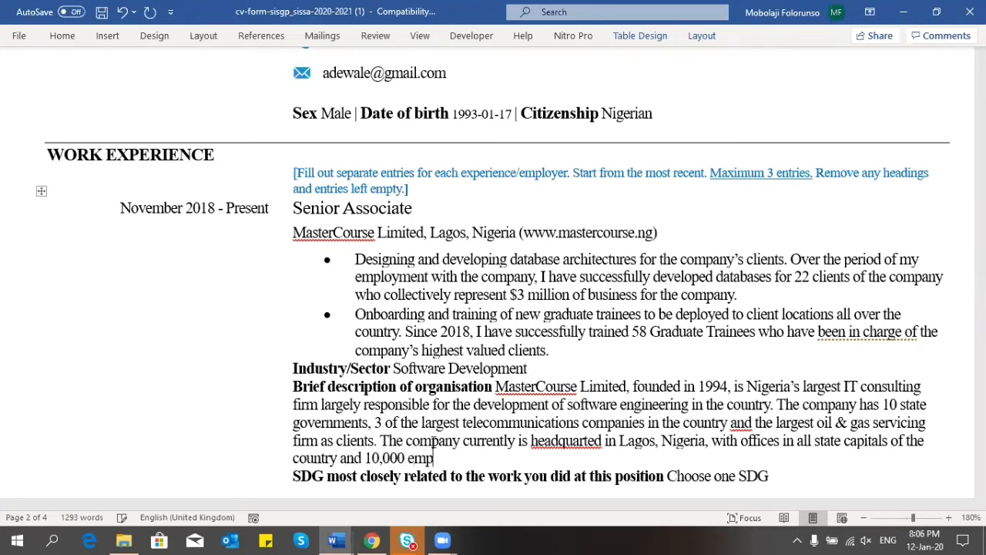
type("loyees in total.")
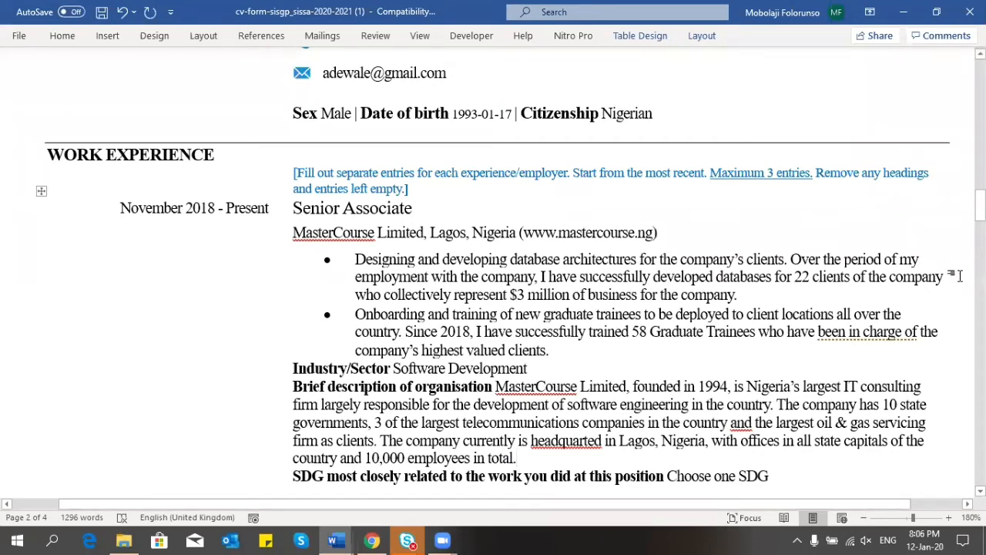
left_click_drag(980, 205, 980, 215)
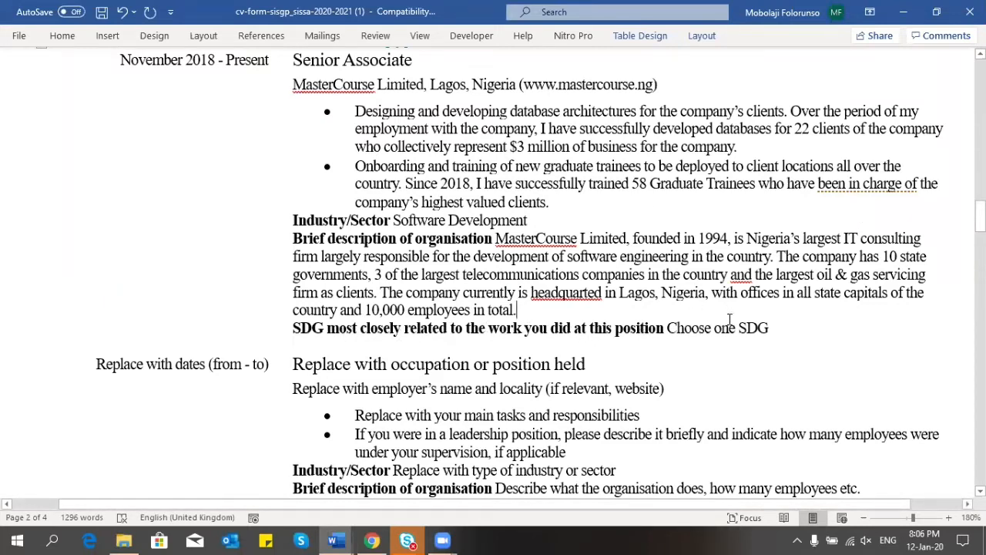
Step: Choose '9. Industry, innovation and infrastructure' as the Senior Associate entry's SDG
left_click(729, 327)
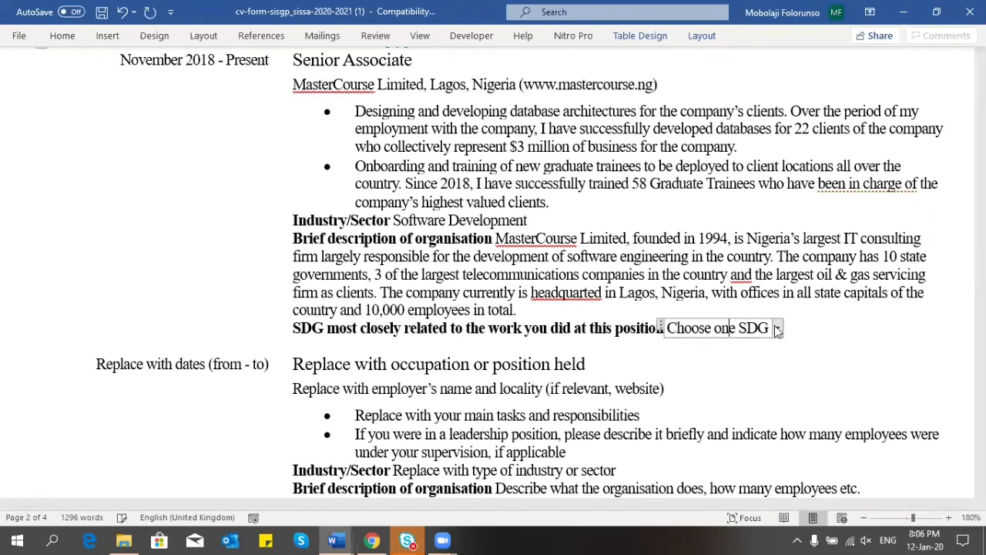
left_click(777, 328)
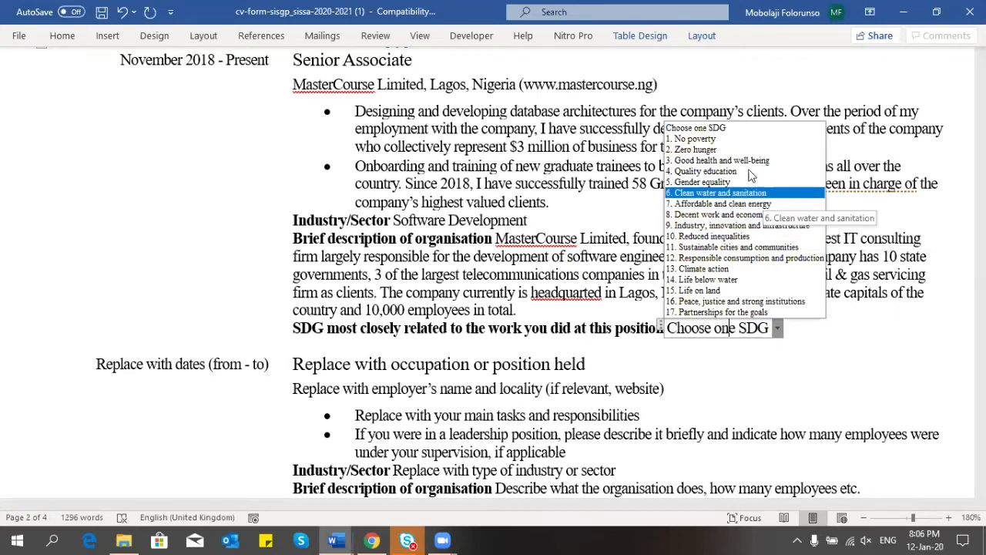
left_click(800, 347)
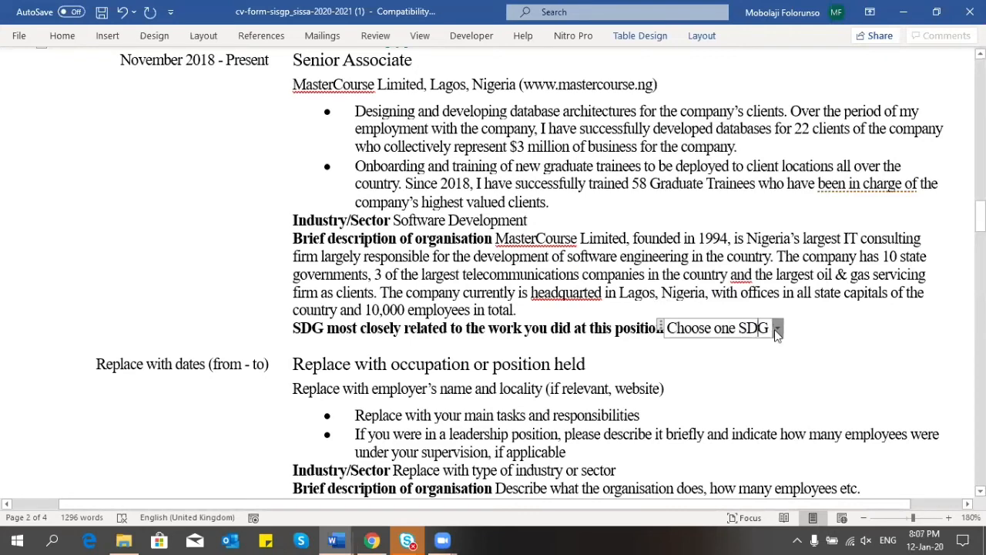
left_click(776, 329)
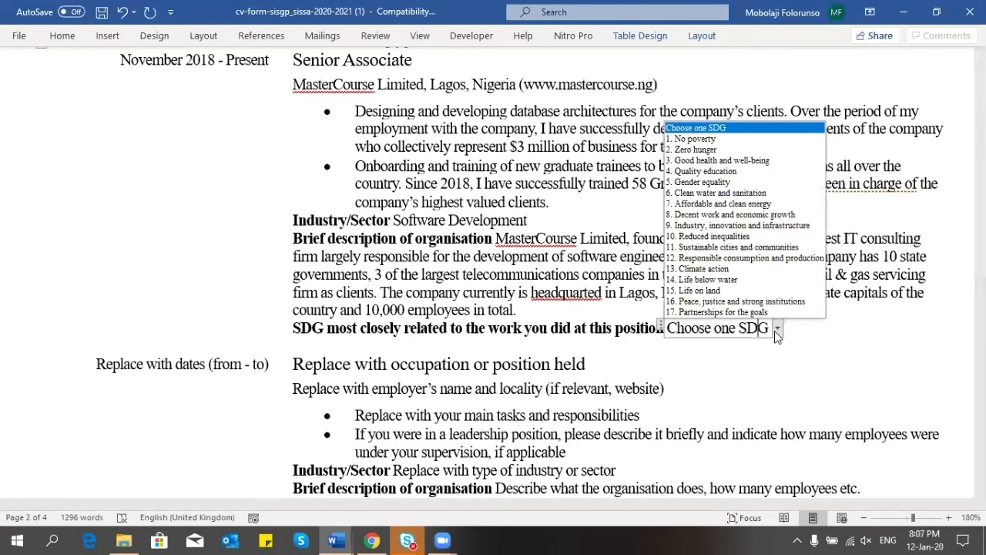
left_click(741, 224)
left_click(933, 315)
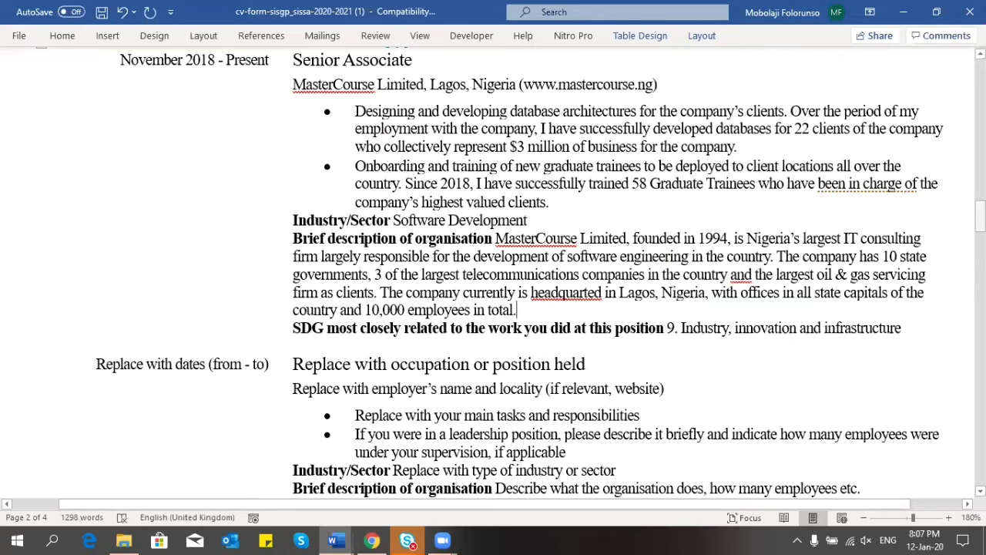
Step: Scroll down past the MasterCourse work entry to the Education and Training section
scroll(590, 236, "down", 3)
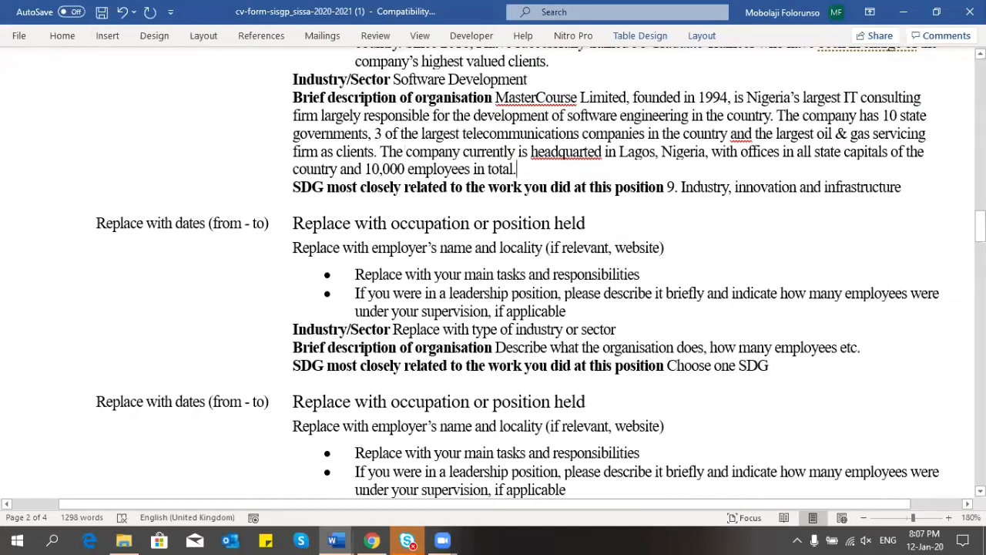
mouse_move(980, 226)
left_mouse_down()
mouse_move(980, 208)
mouse_move(980, 238)
mouse_move(980, 209)
left_mouse_up()
scroll(638, 176, "down", 1)
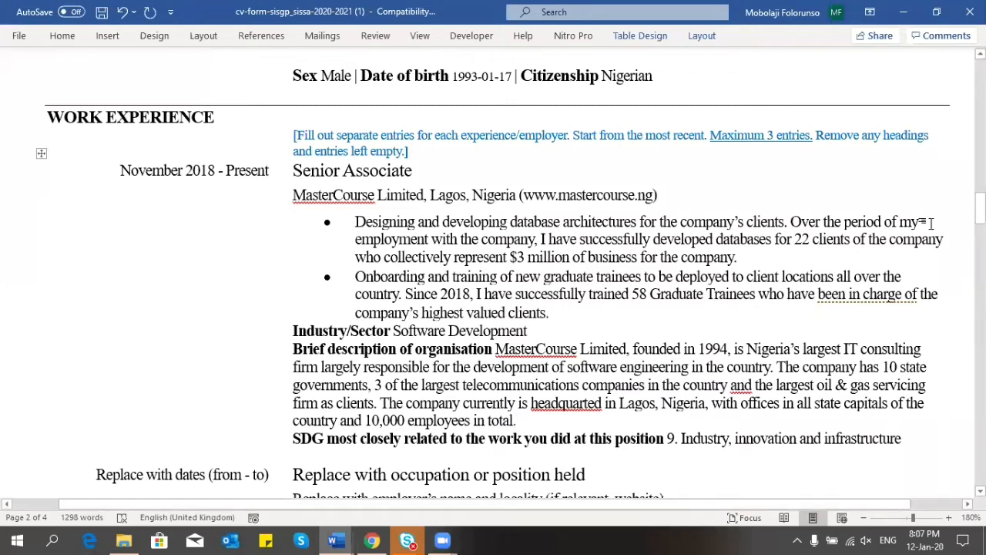
left_click_drag(981, 208, 980, 258)
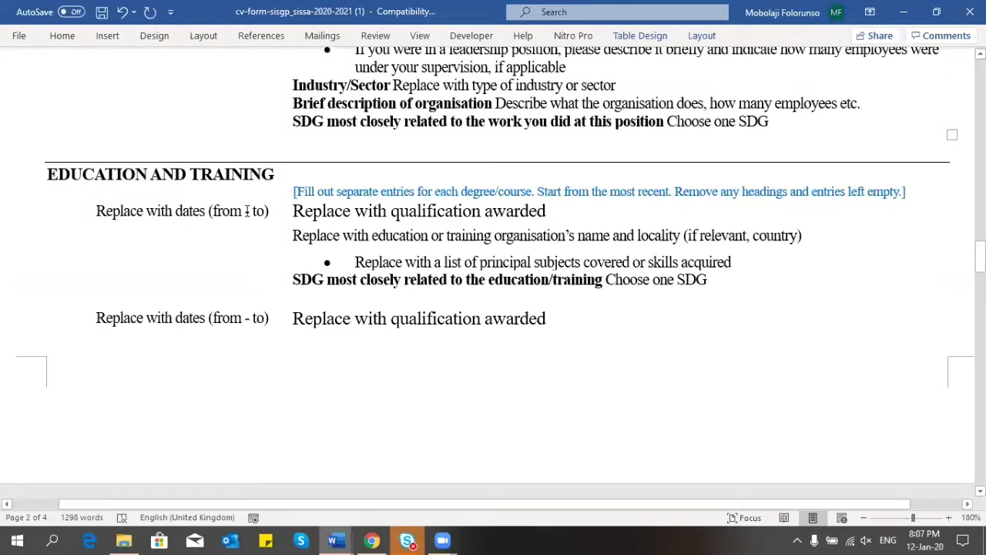
Step: Replace the first education entry's dates placeholder with 'January 2019 - March 2019'
left_click_drag(247, 211, 109, 219)
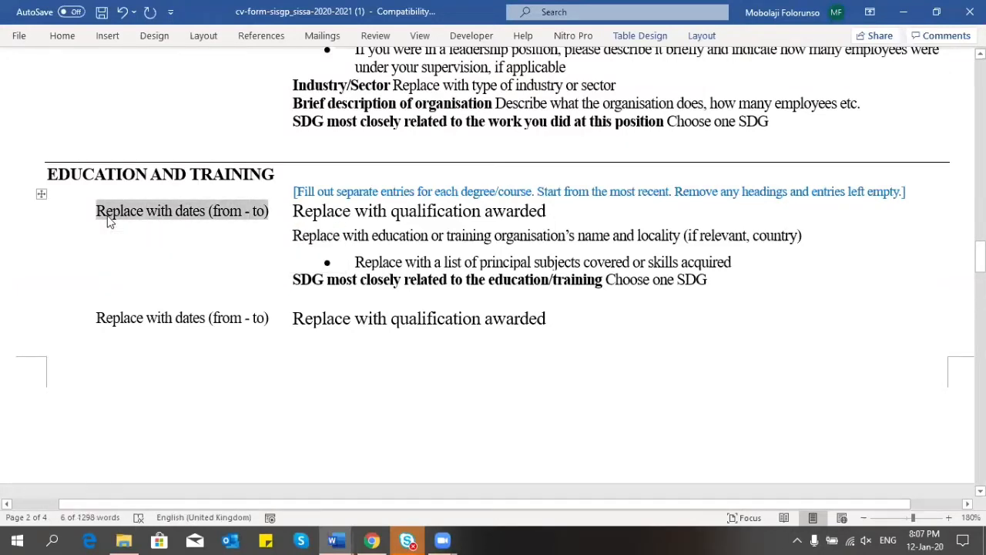
key("BackSpace")
type("January")
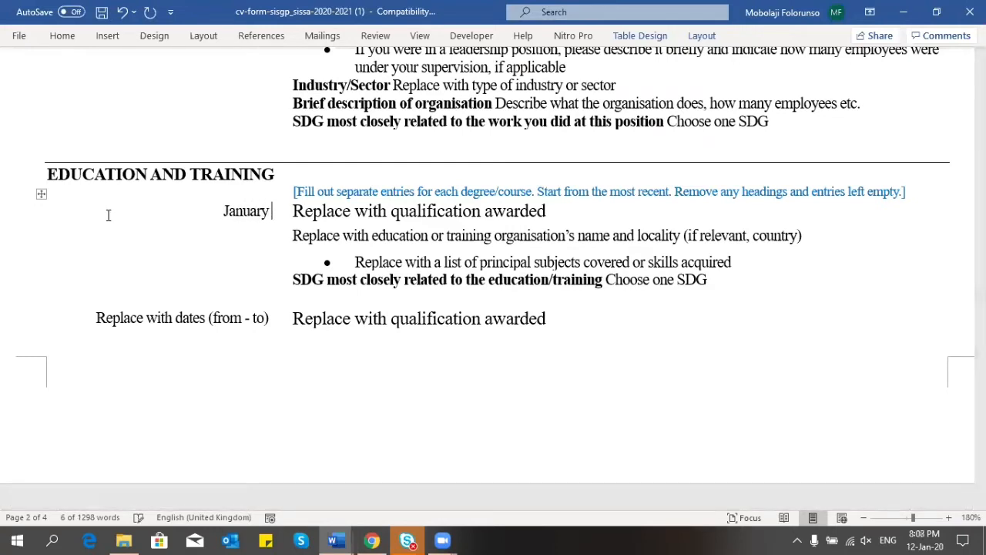
type(" 2019 - ")
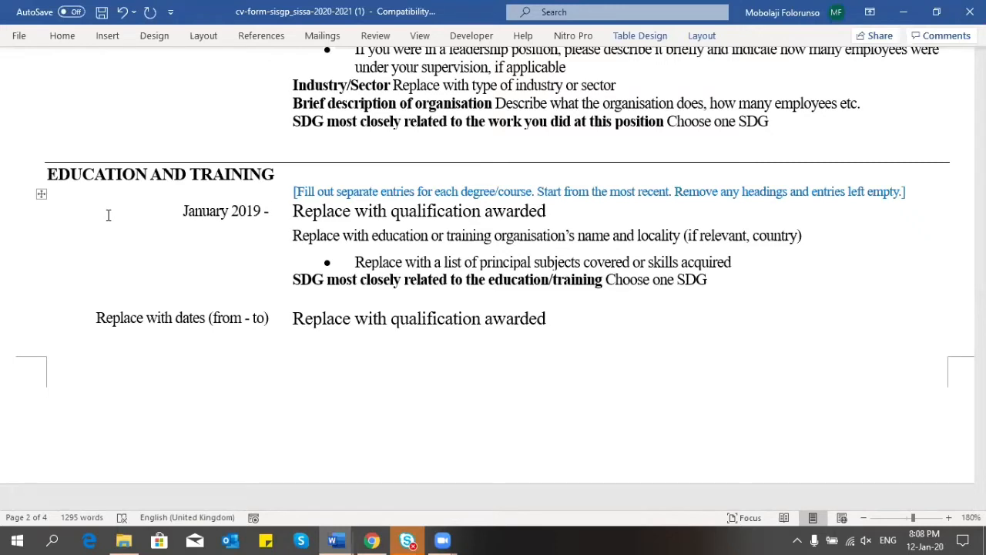
type("March ")
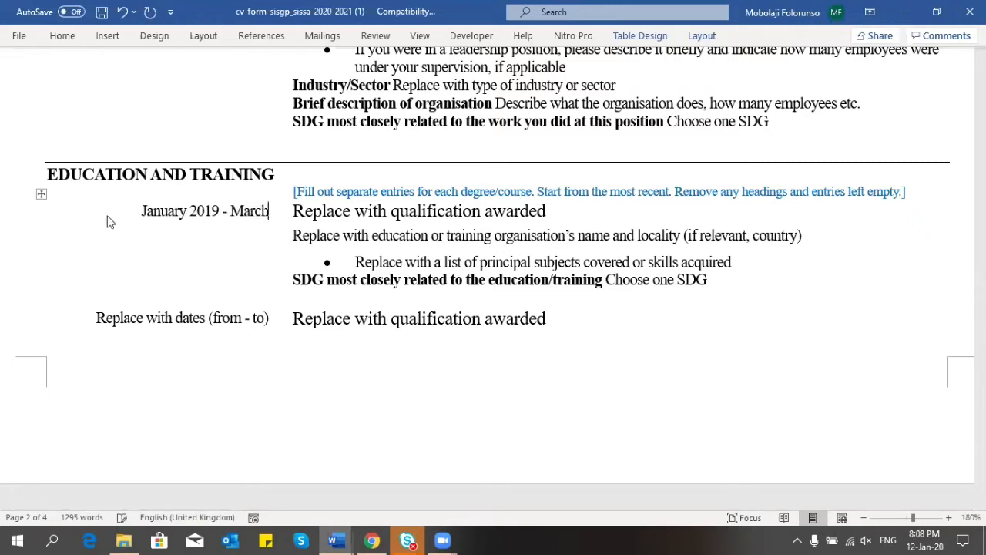
type("2019")
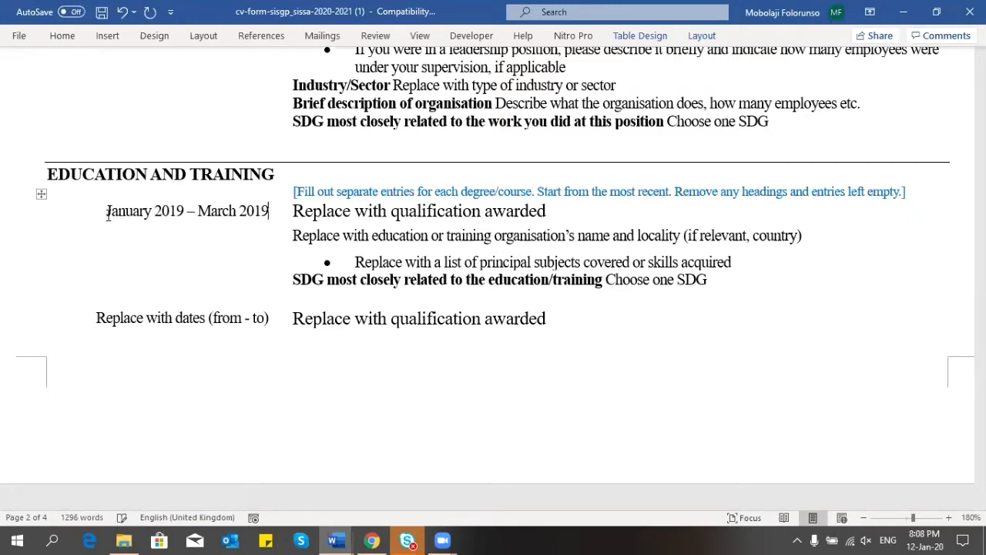
Step: Enter the qualification 'Certification in Python Programming', fixing the 'Pyhton' typo
left_click_drag(547, 210, 318, 222)
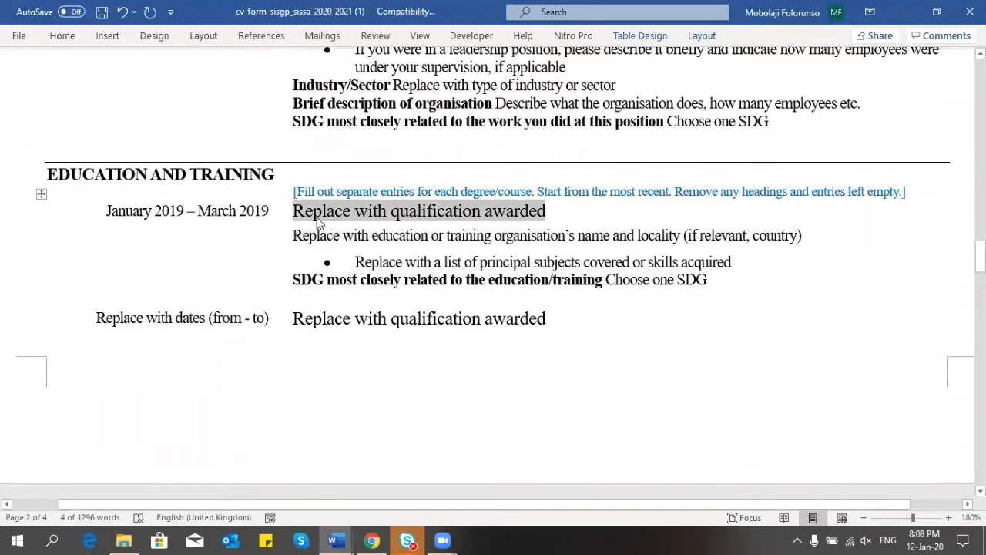
type("Certi")
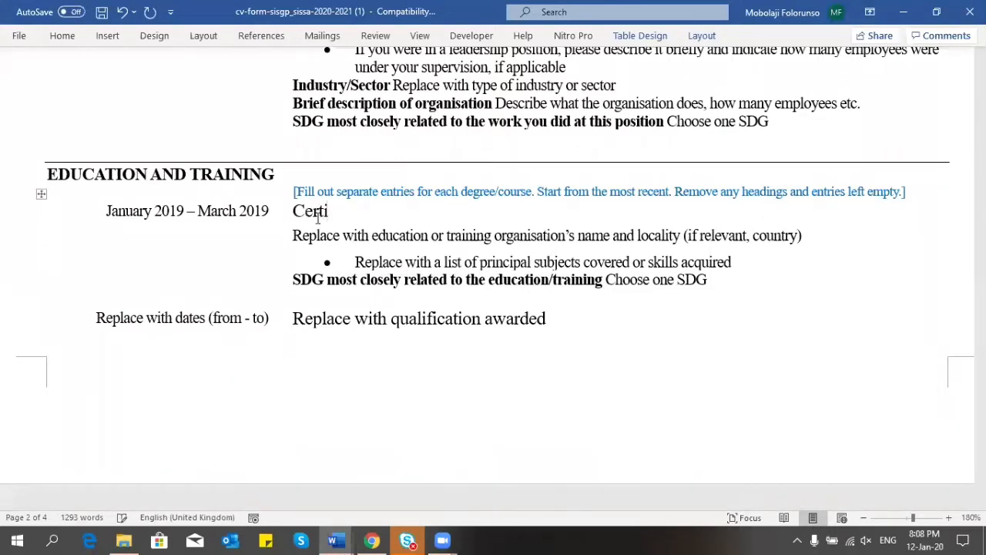
type("fication in ")
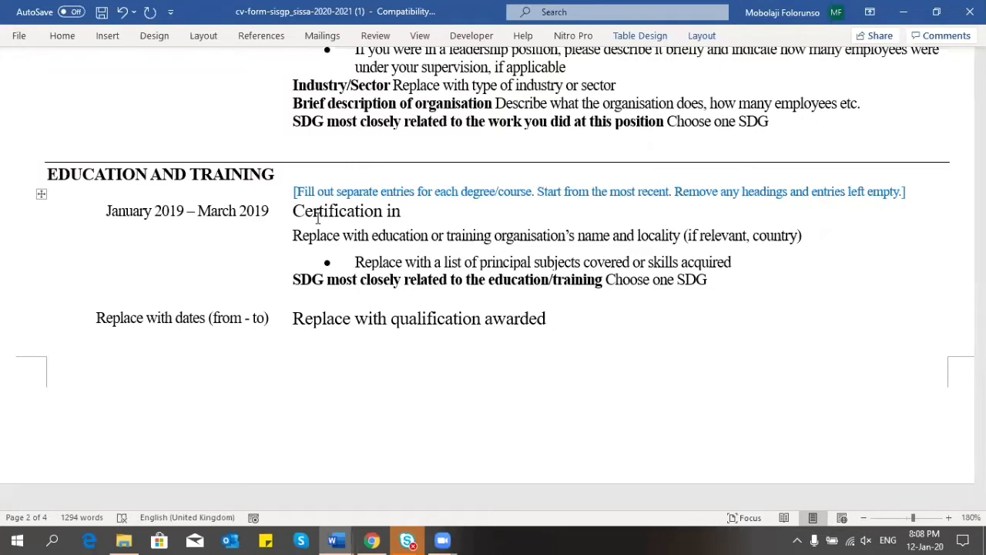
type("Pyhton Programming")
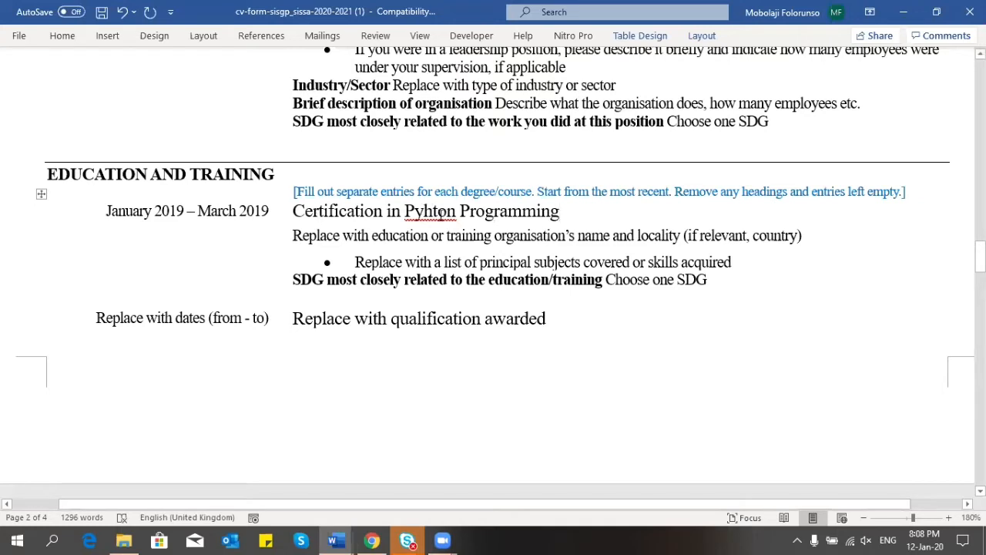
left_click(439, 213)
key("BackSpace")
key("BackSpace")
type("th")
Step: Replace the organisation placeholder with 'Microsoft Training Institute, Lagos, Nigeria' and delete the leftover placeholder text
left_click_drag(681, 235, 332, 242)
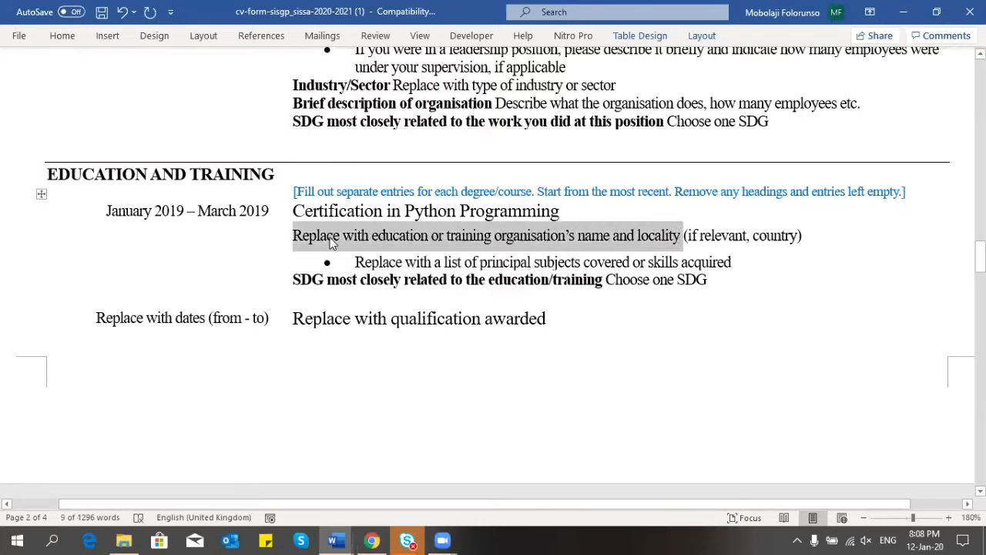
type("It")
key("BackSpace")
key("BackSpace")
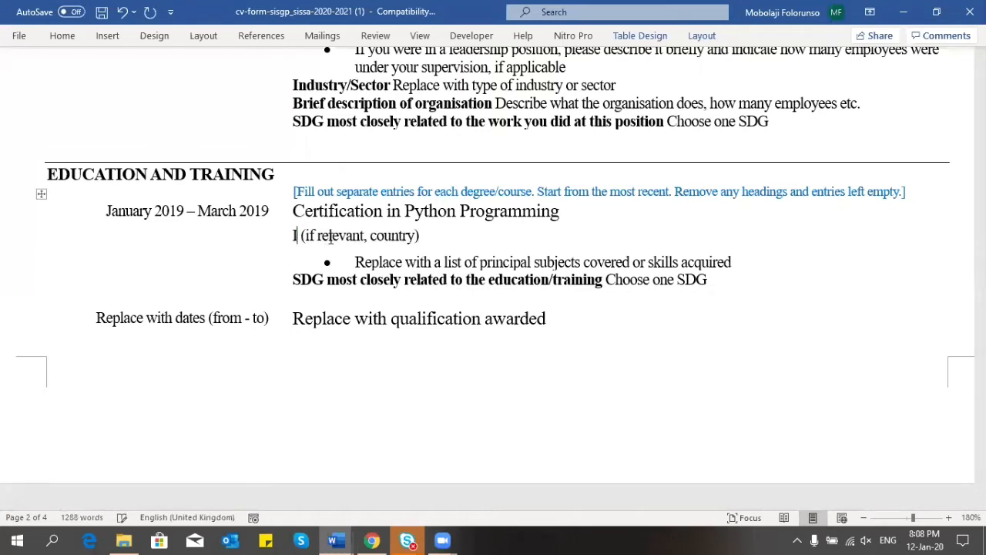
type("T ")
type("Consul")
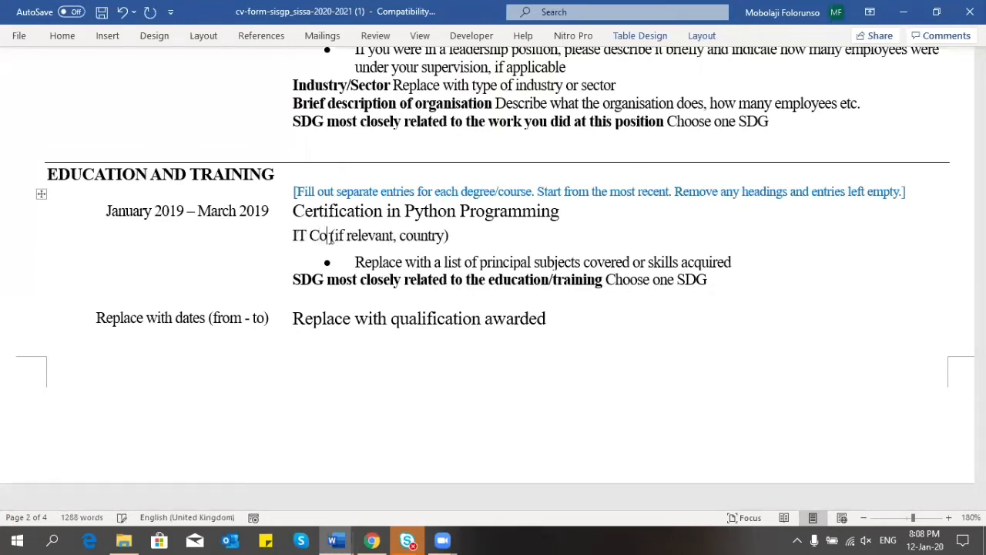
key("BackSpace")
key("BackSpace")
key("BackSpace")
key("BackSpace")
key("BackSpace")
key("BackSpace")
key("BackSpace")
key("BackSpace")
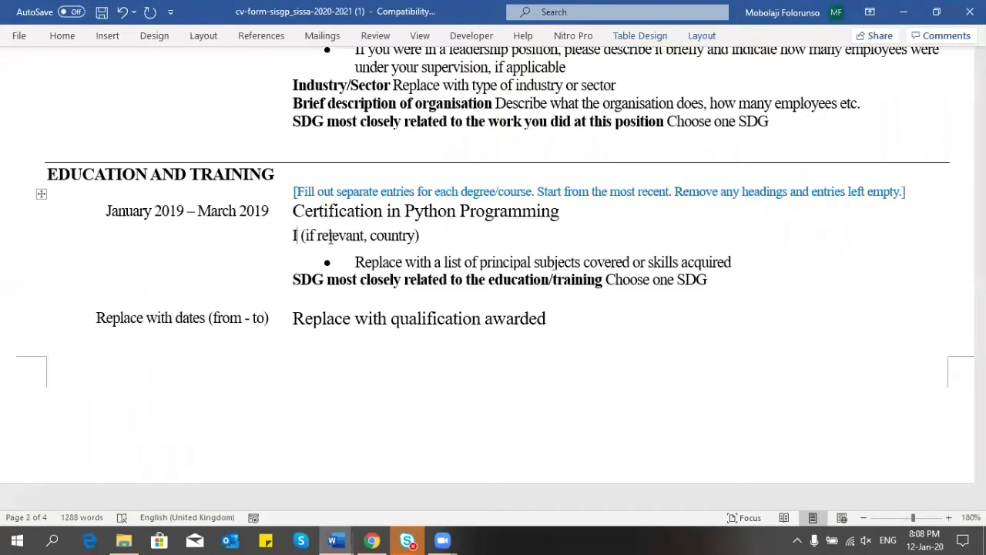
key("BackSpace")
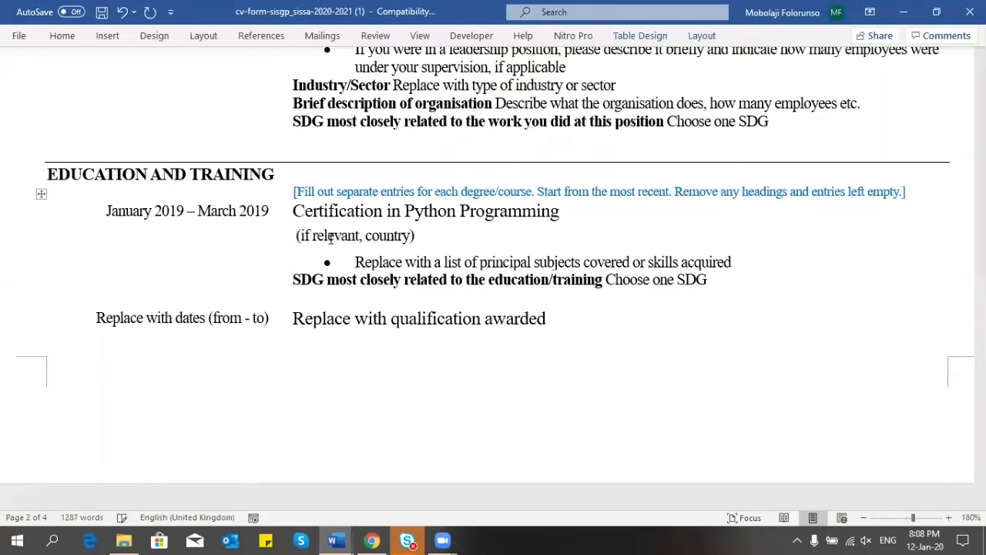
type("Microf")
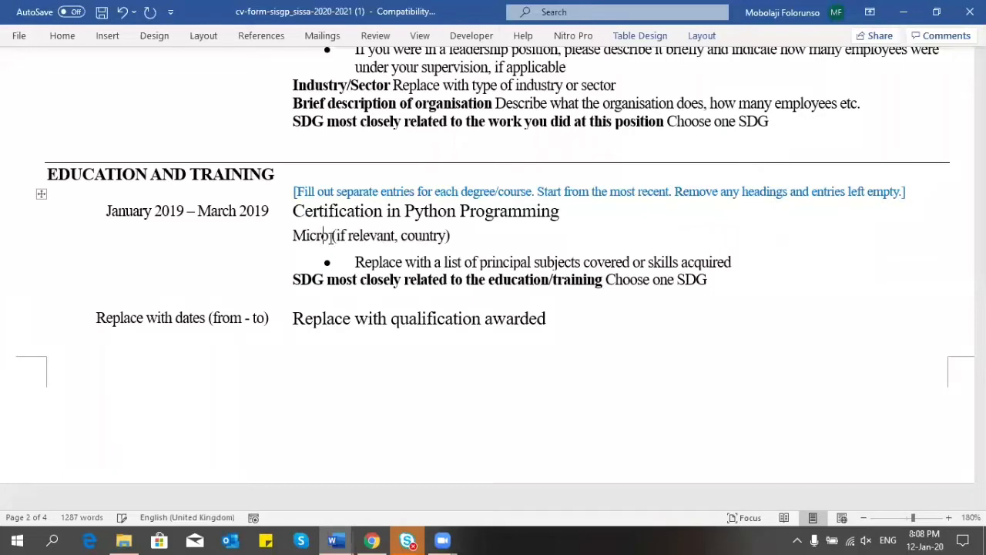
key("BackSpace")
type("soft")
type(" Training In")
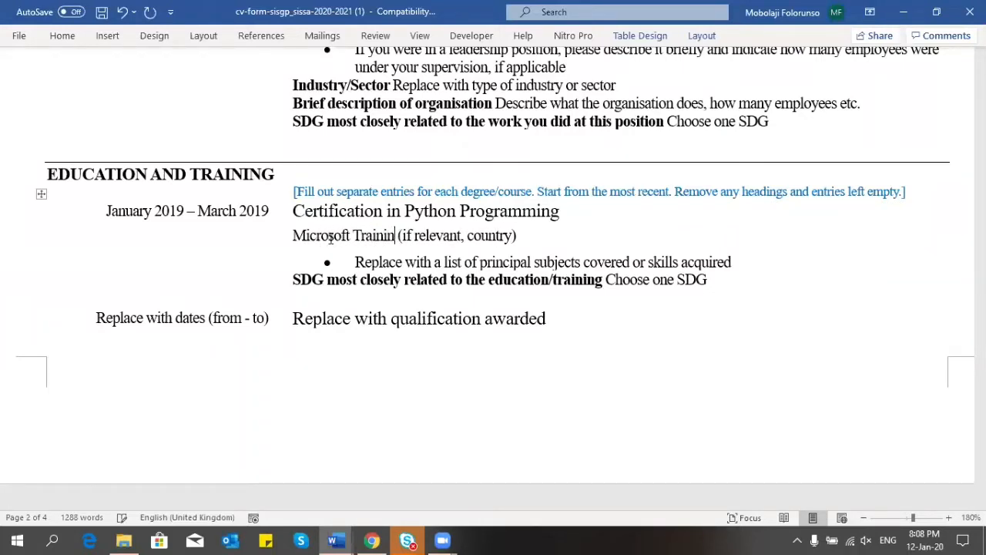
type("stitute")
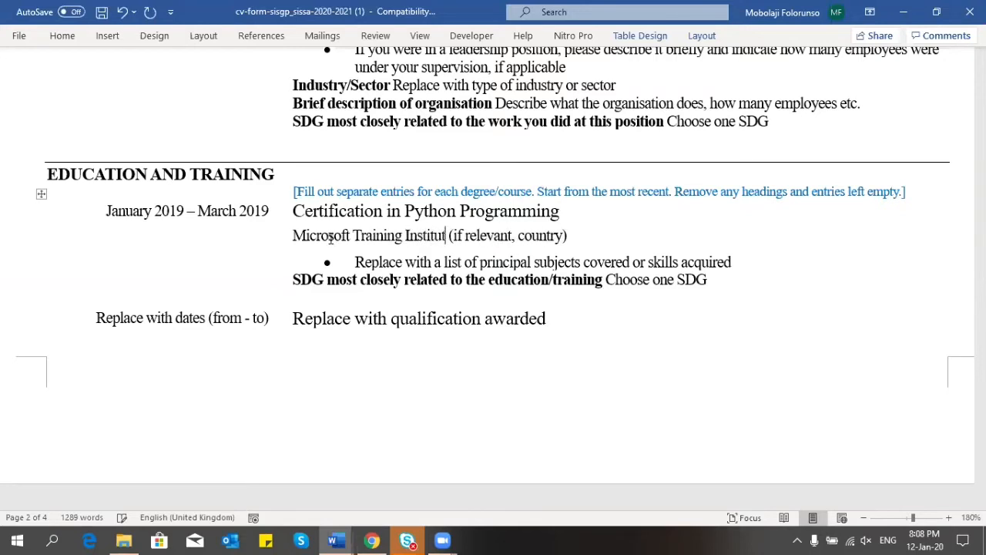
type(", Lagos")
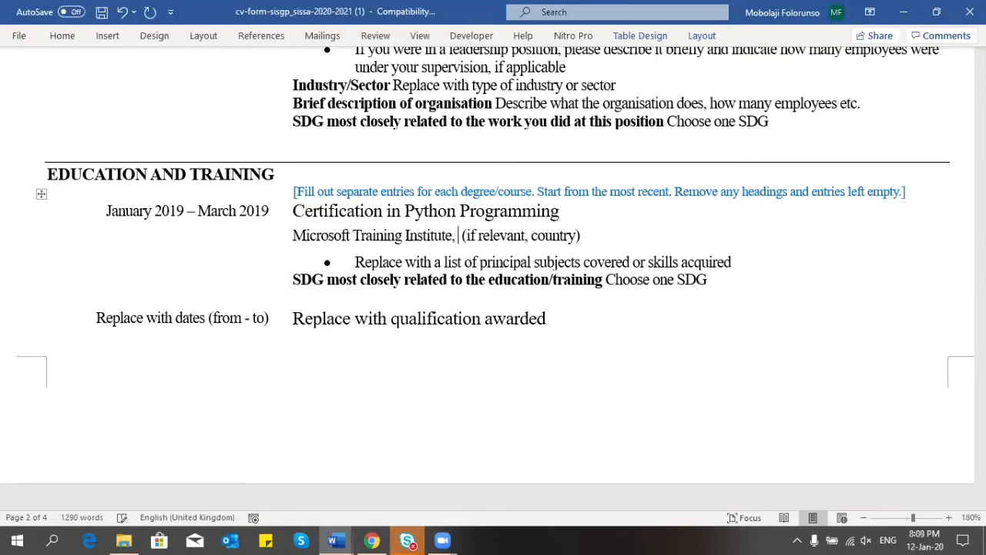
type(", Nigeria")
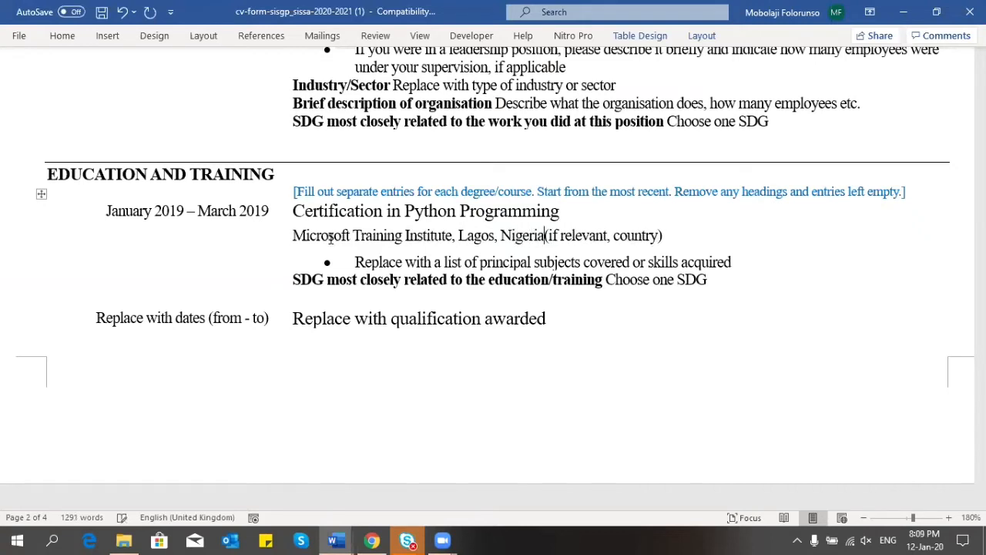
key("Delete")
key("Delete")
key("Delete")
key("Delete")
key("Delete")
key("Delete")
key("Delete")
key("Delete")
key("Delete")
key("Delete")
key("Delete")
key("Delete")
key("Delete")
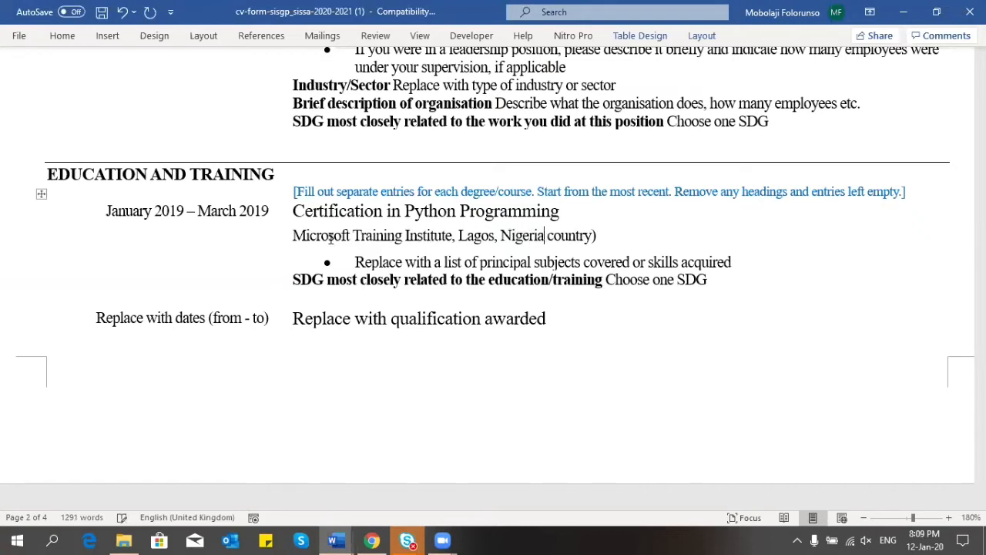
key("Delete")
key("Delete")
key("Delete")
key("Delete")
key("Delete")
key("Delete")
key("Delete")
key("Delete")
key("Delete")
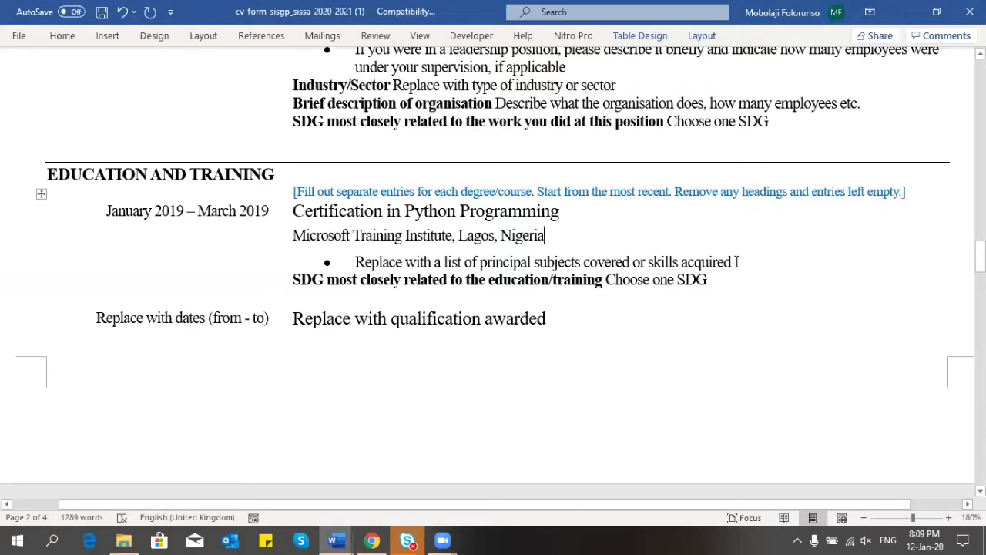
Step: Replace the placeholder skills bullet with 'Python for Data Science' and 'Building algorithms'
left_click_drag(737, 262, 383, 266)
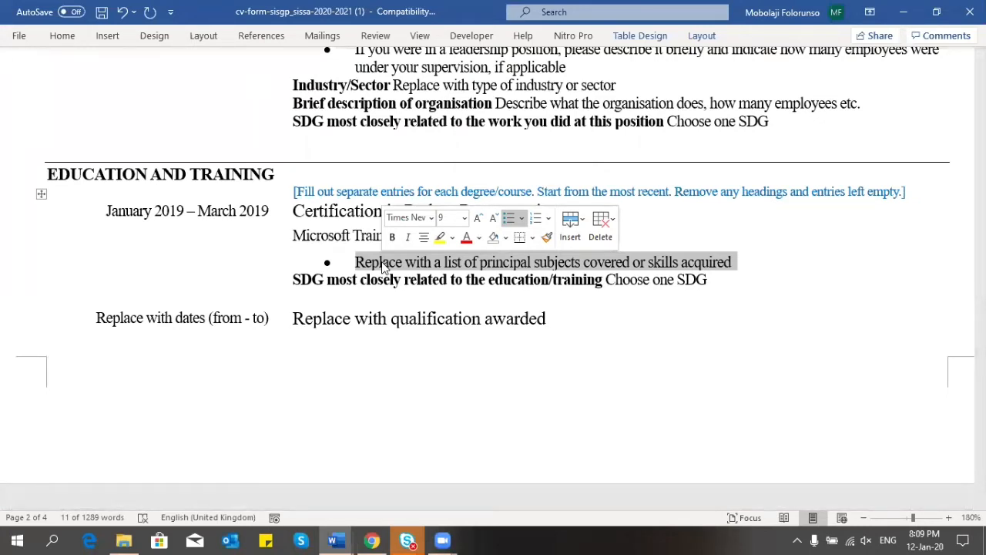
type("Stat")
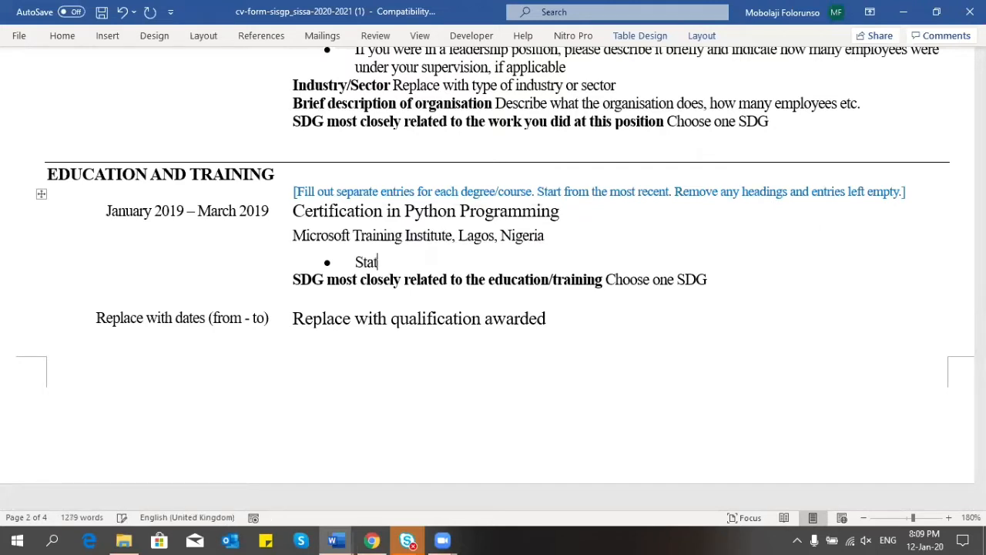
key("BackSpace")
key("BackSpace")
key("BackSpace")
key("BackSpace")
type("Fundamen")
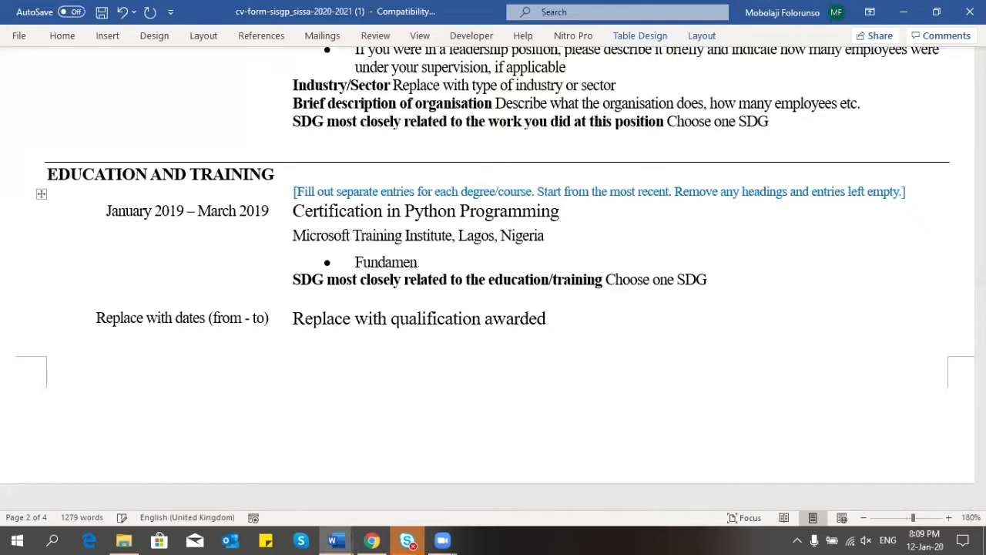
key("BackSpace")
key("BackSpace")
key("BackSpace")
key("BackSpace")
key("BackSpace")
key("BackSpace")
key("BackSpace")
key("BackSpace")
type("Python for ")
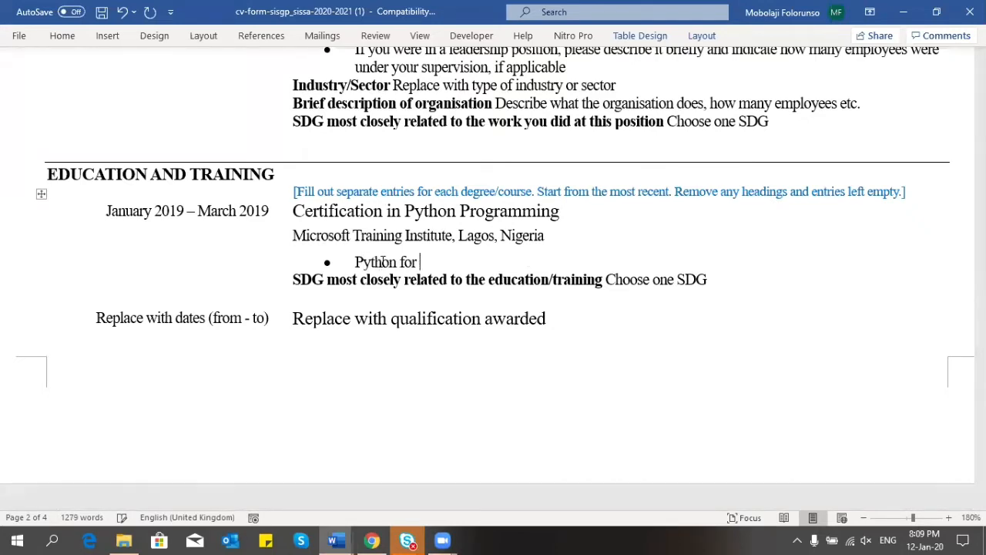
type("Data Science")
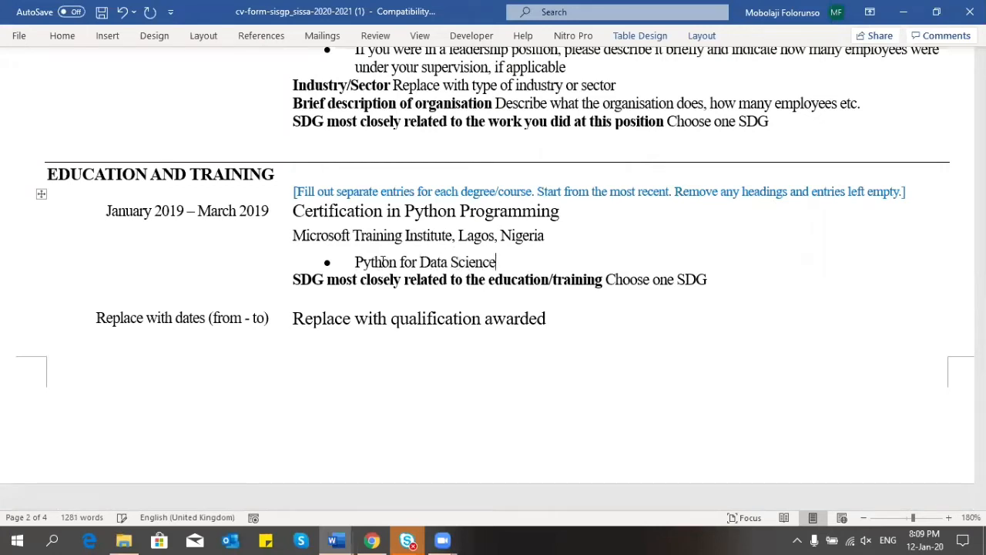
key("Return")
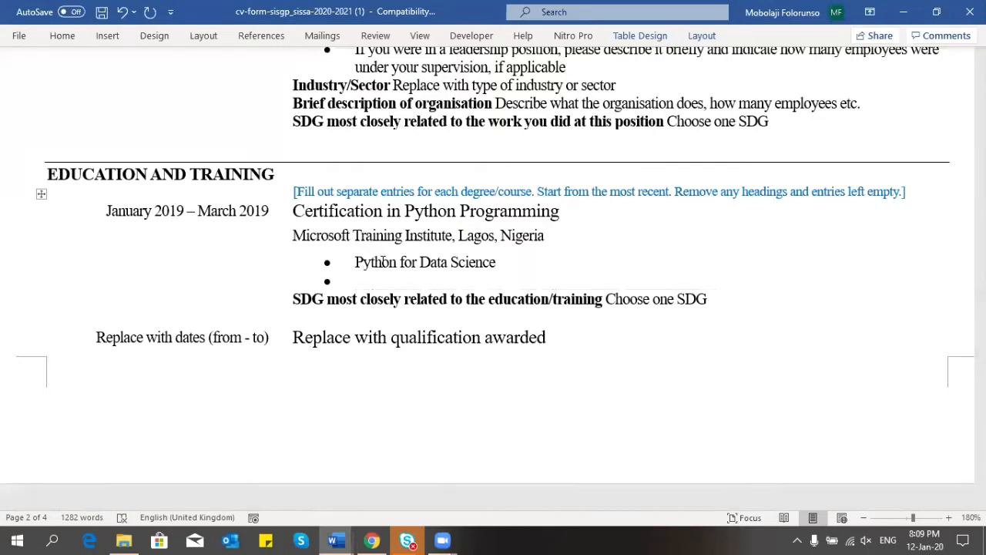
type("Building")
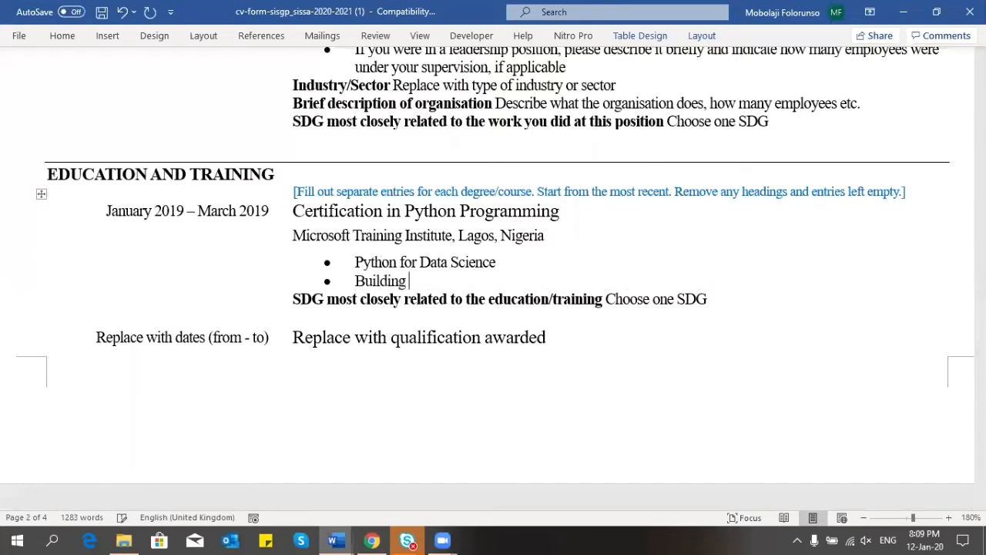
type(" algorithms")
Step: Add a third skills bullet, 'Fundamentals of Python programming'
key("Return")
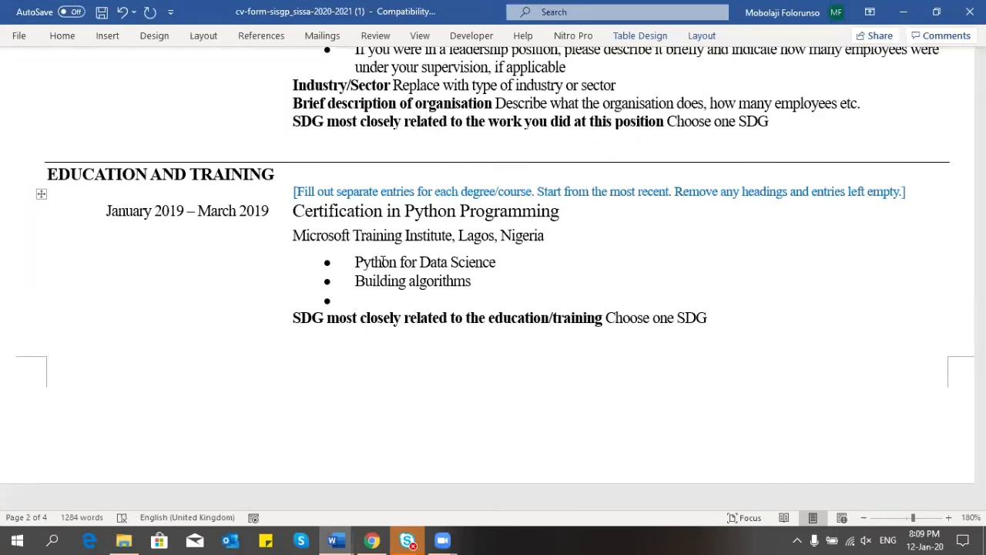
type("Fundation")
key("BackSpace")
key("BackSpace")
key("BackSpace")
key("BackSpace")
key("BackSpace")
type("amn")
key("BackSpace")
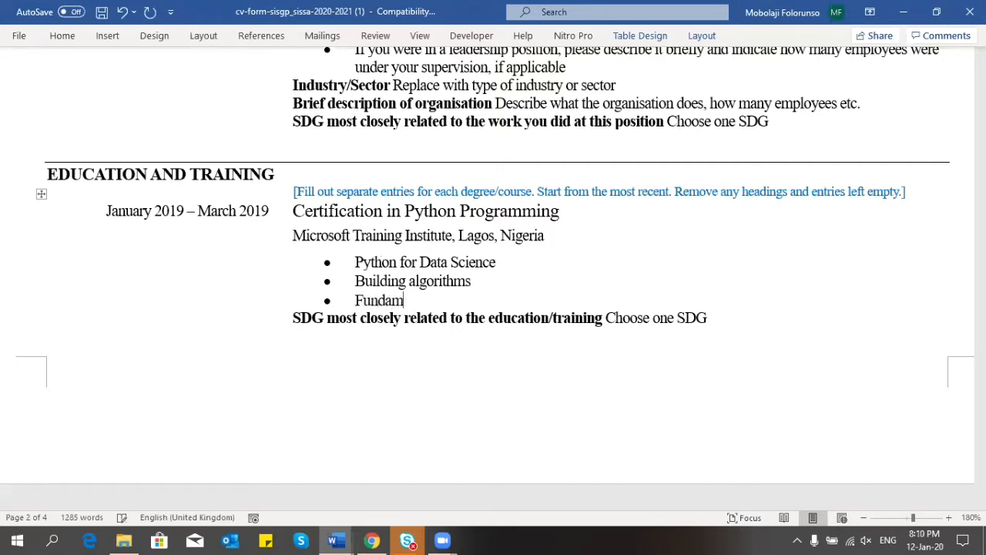
type("ental so")
key("BackSpace")
key("BackSpace")
key("BackSpace")
type("s of P")
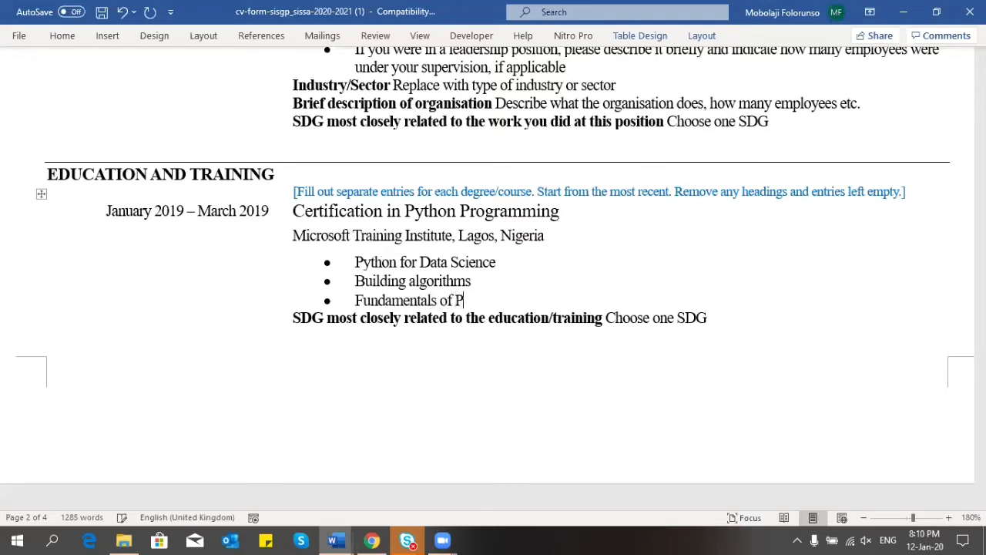
type("ython programming")
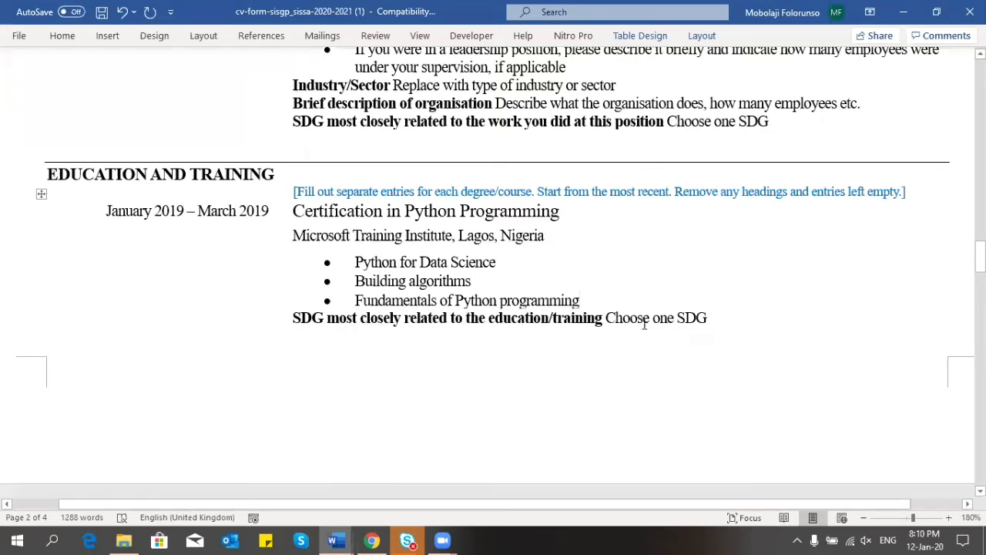
Step: Pick '9. Industry, innovation and infrastructure' as the Python certification's SDG
left_click(685, 318)
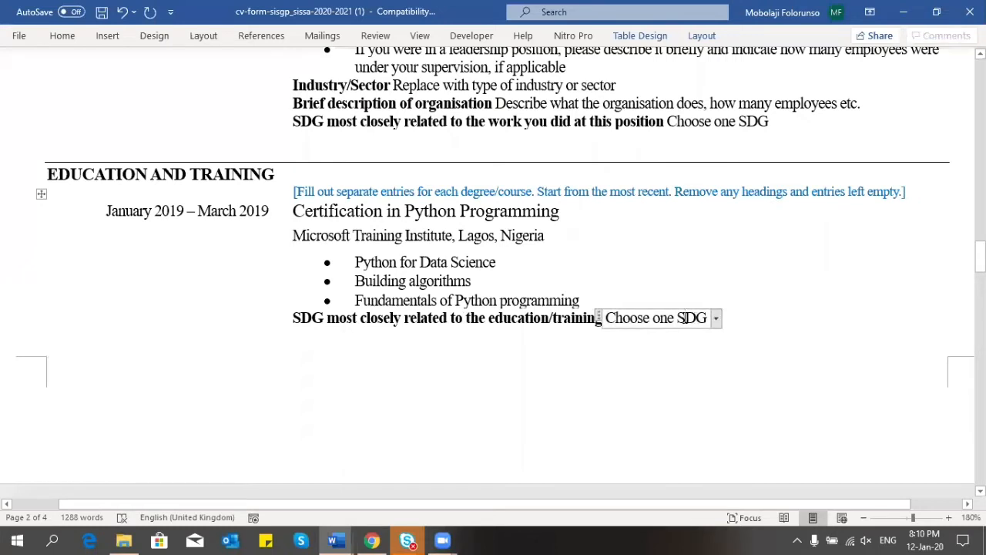
left_click(716, 317)
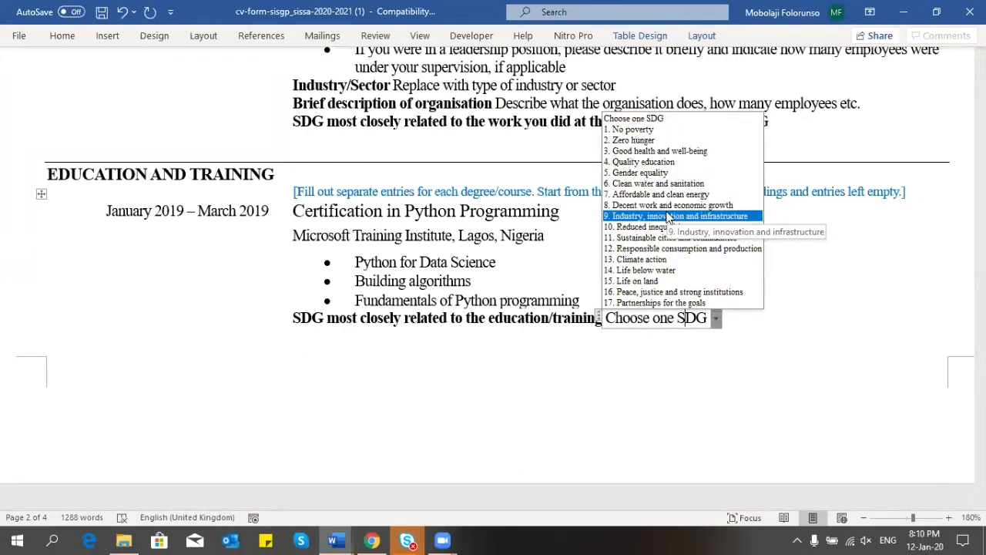
left_click(668, 216)
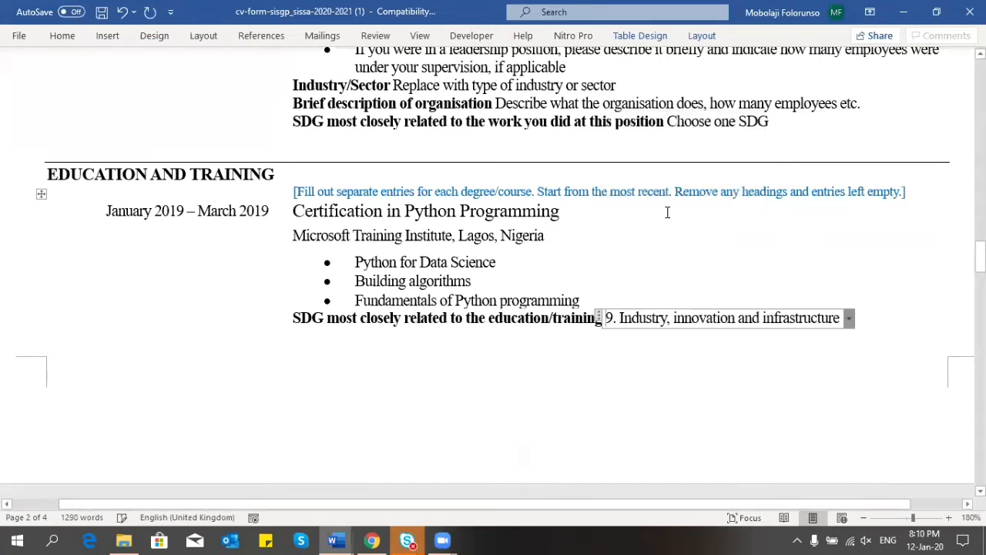
left_click(745, 235)
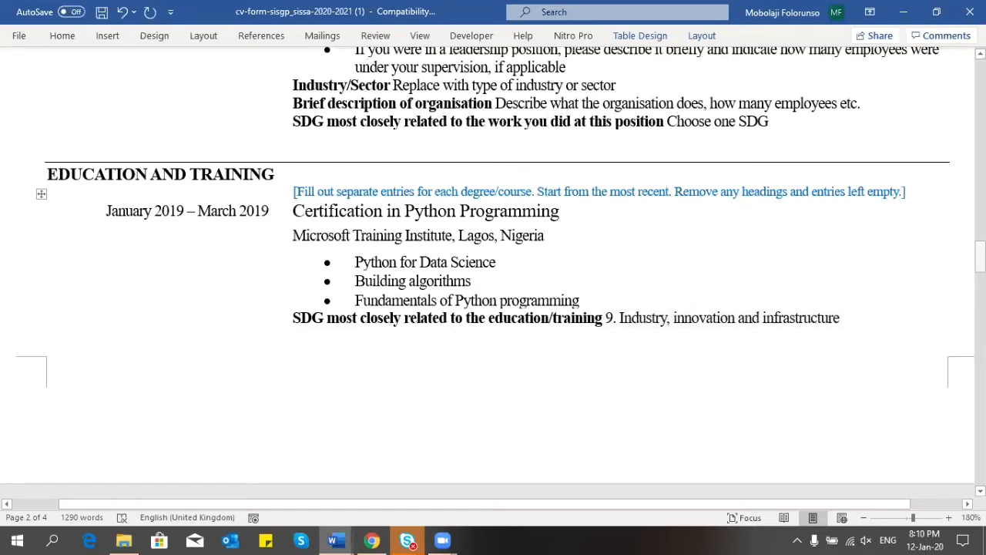
left_click_drag(980, 256, 980, 297)
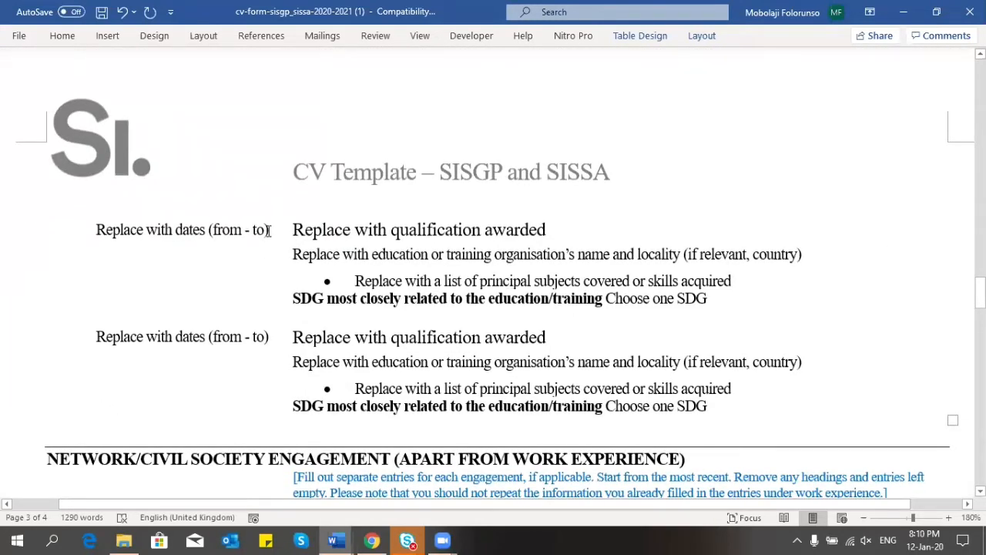
Step: Replace the next education entry's dates placeholder, starting 'December 2010 - Janua…' after fixing the year typo
left_click_drag(269, 230, 98, 239)
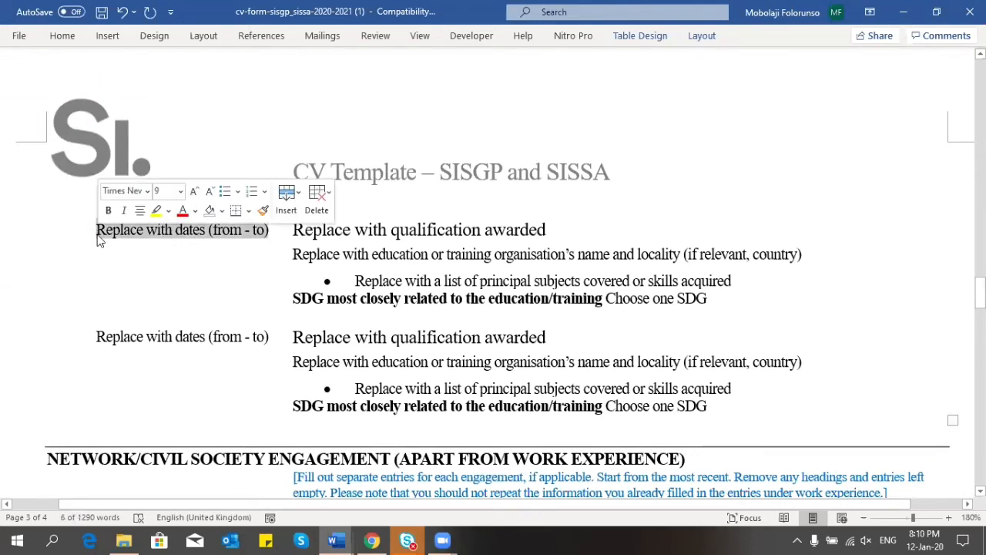
type("Dec")
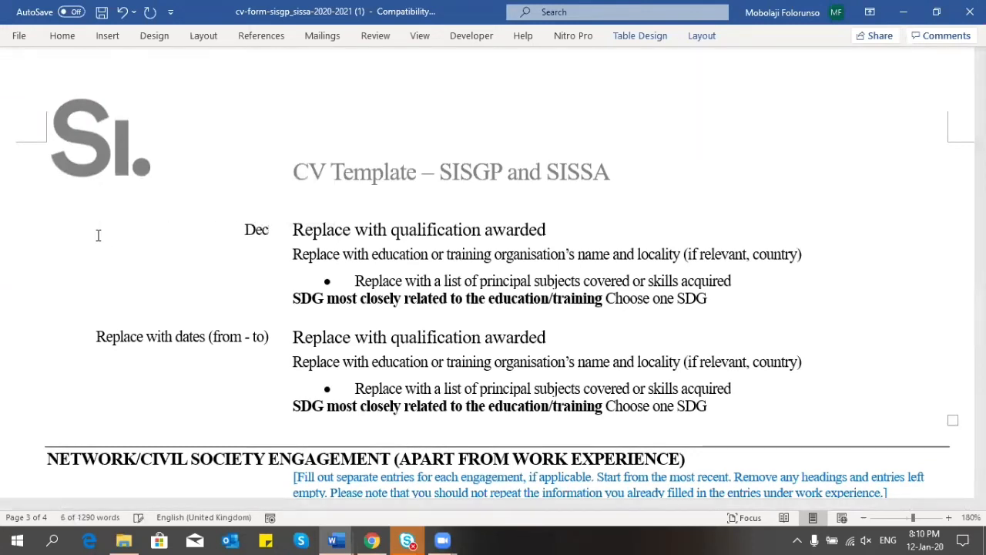
type("ember")
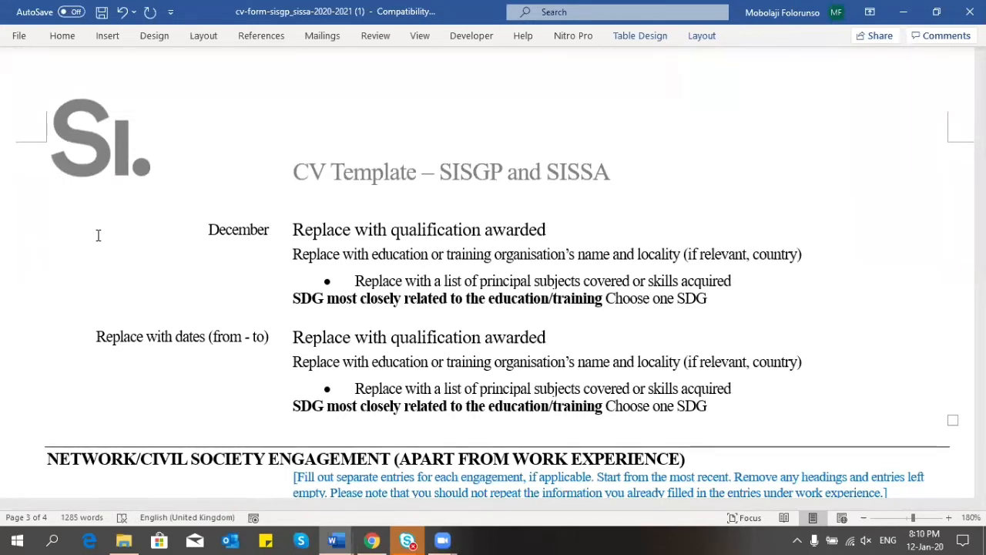
type(" 200")
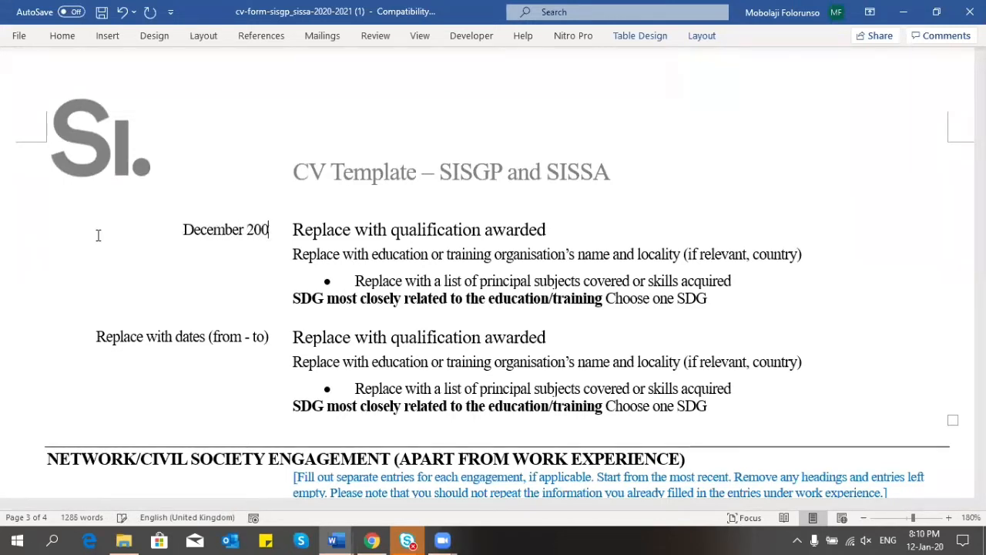
type("10")
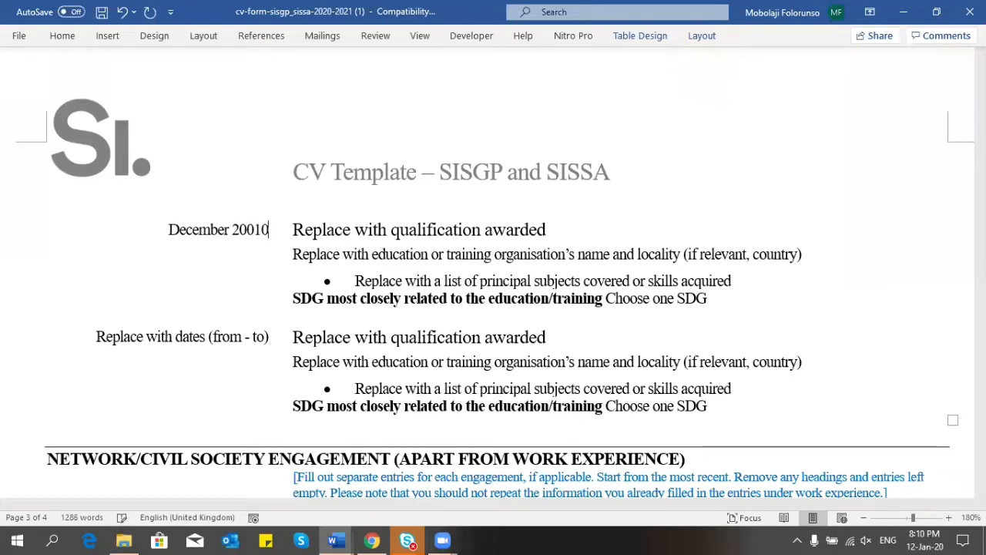
key("BackSpace")
key("BackSpace")
key("BackSpace")
type("10")
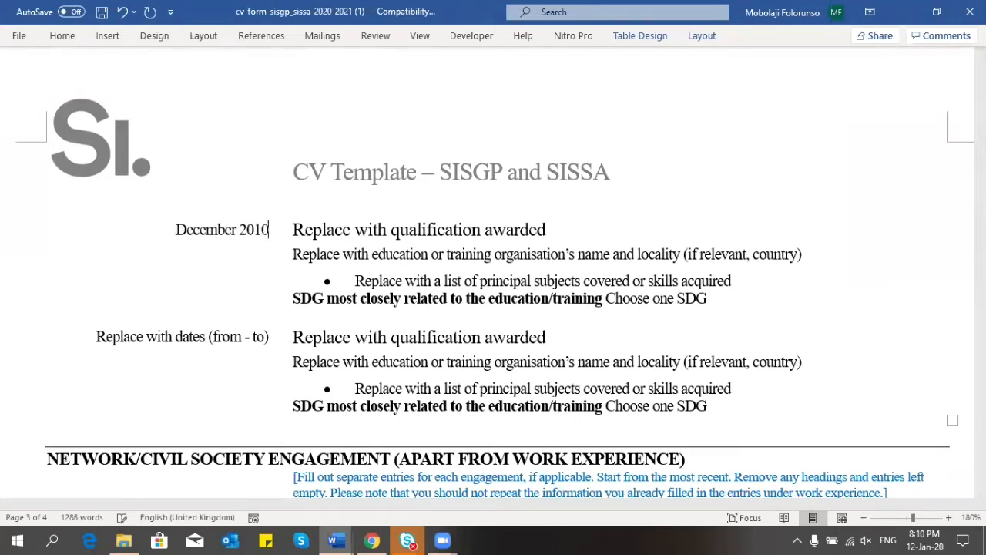
type(" - ")
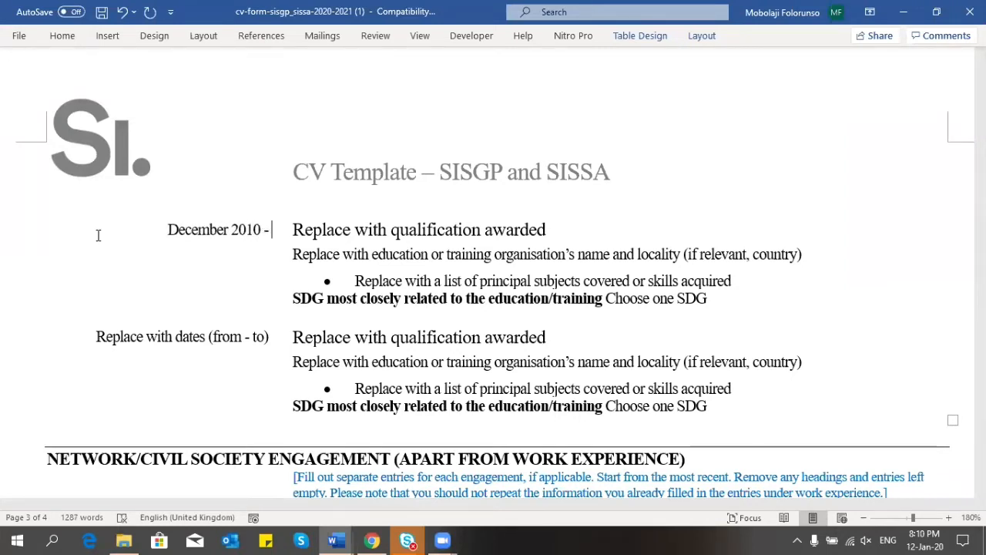
type("Janua")
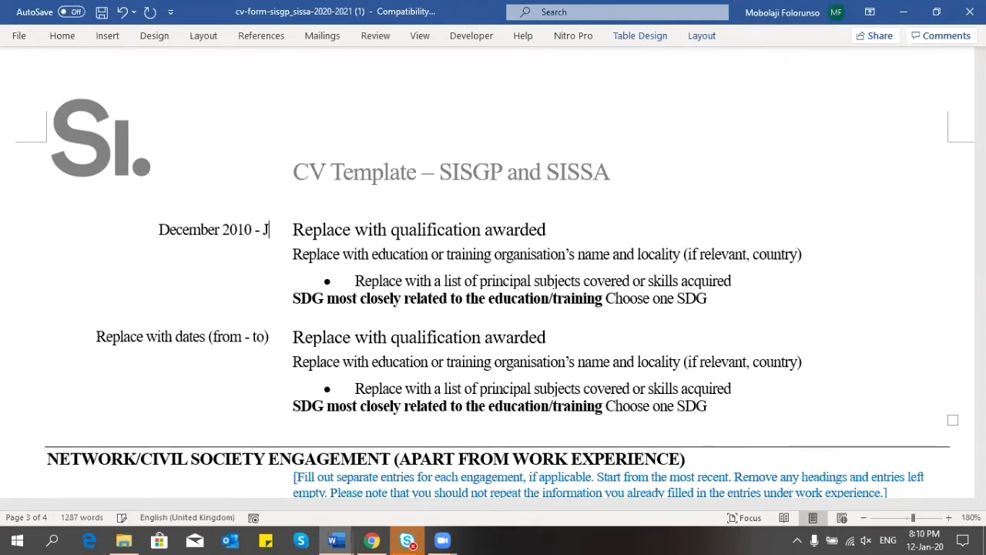
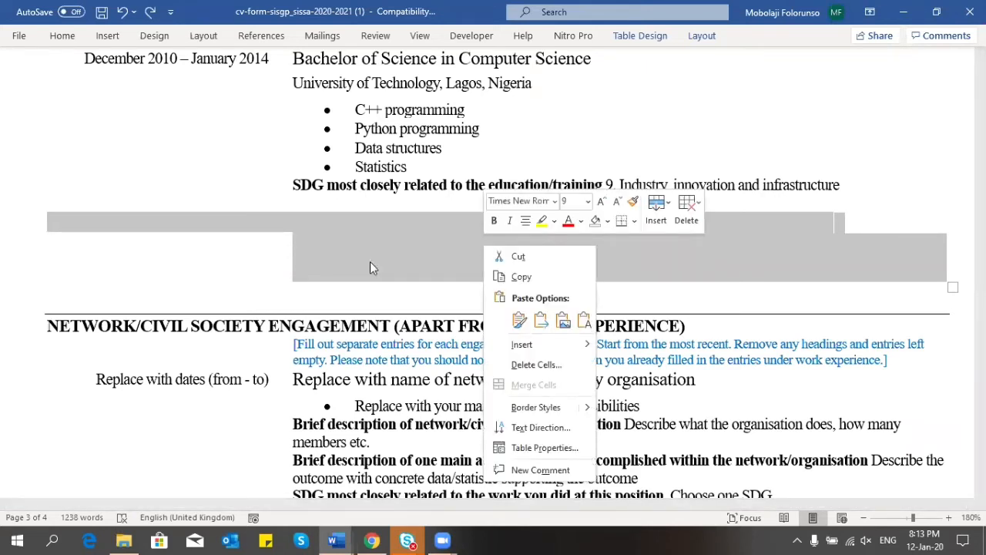
Step: Delete the empty table row under the Bachelor of Science entry with Delete entire row
key("Escape")
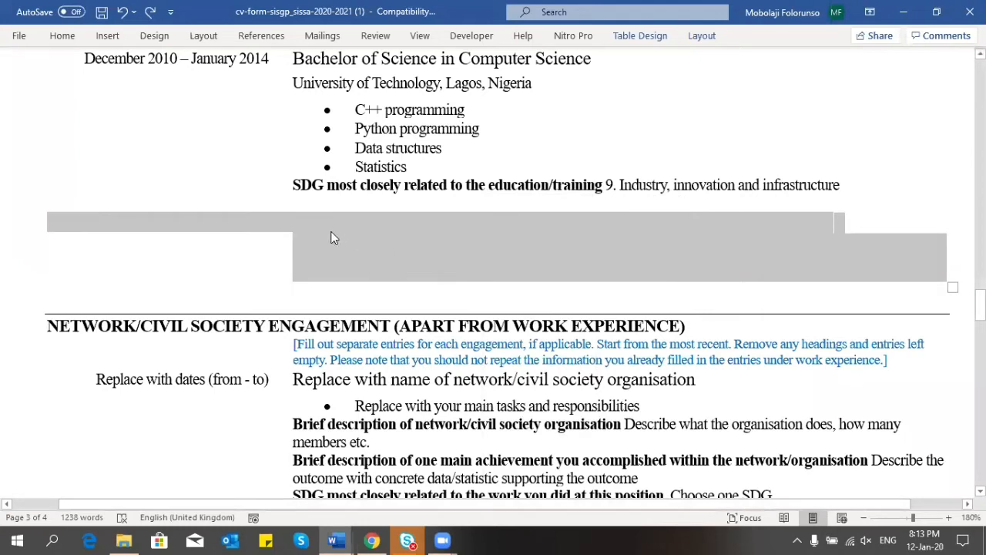
left_click(344, 278)
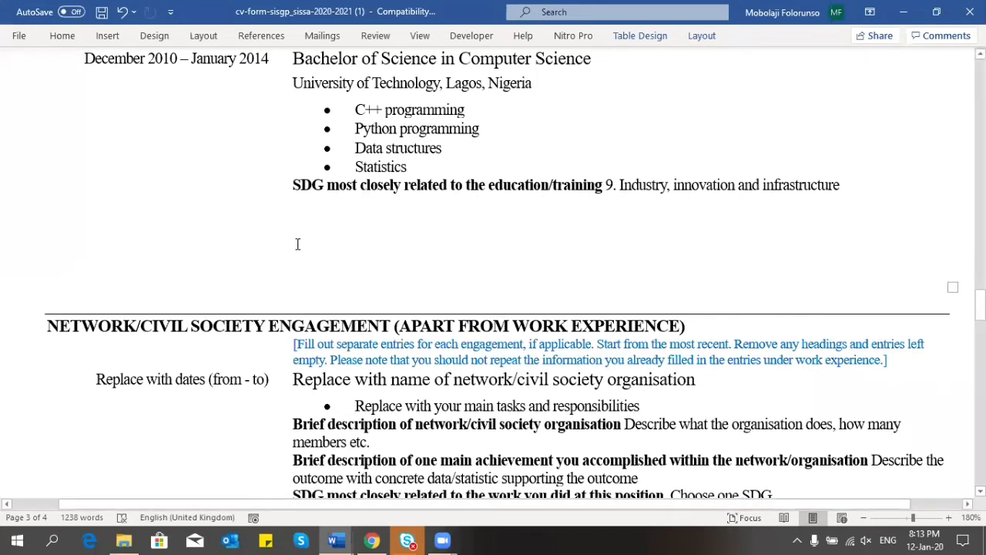
left_click(299, 244)
left_click_drag(99, 218, 603, 316)
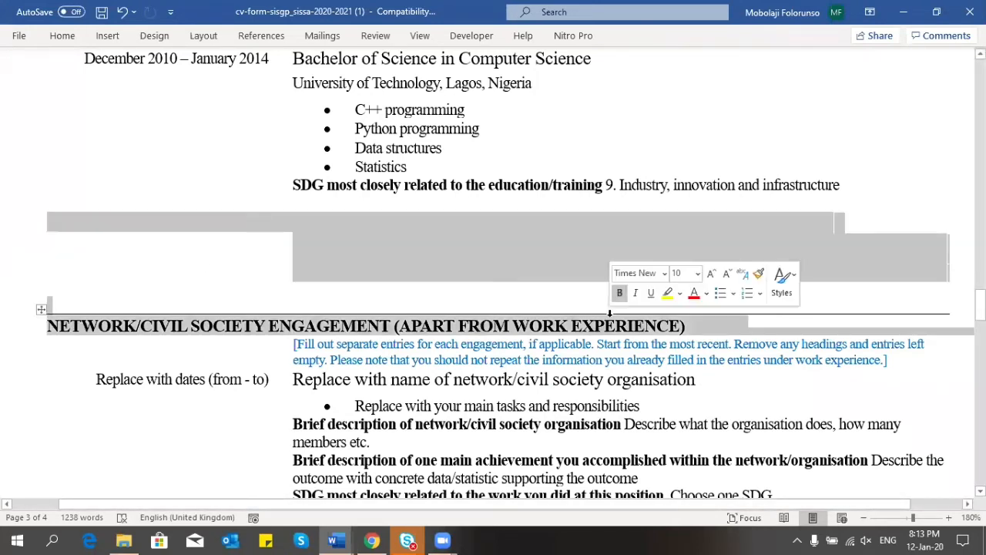
left_click(475, 244)
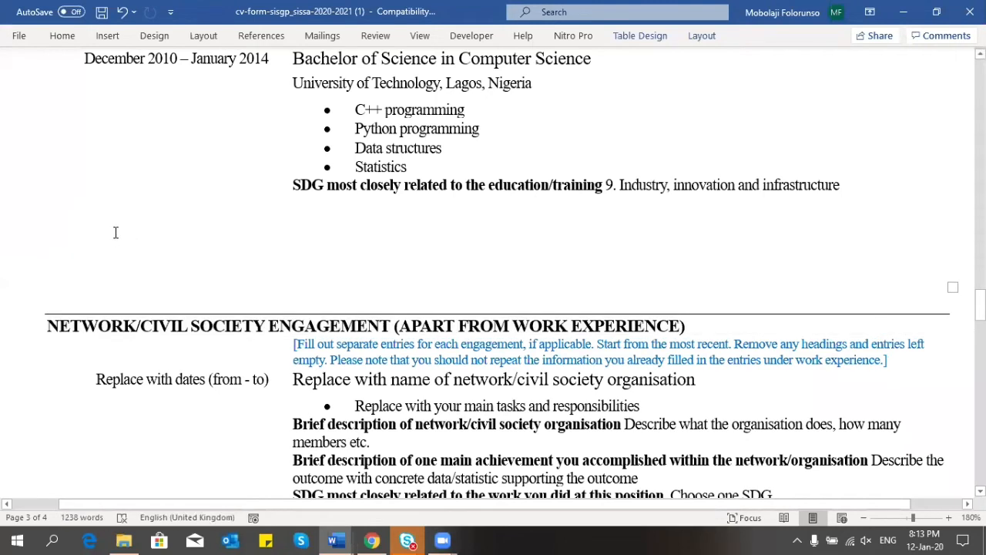
left_click_drag(115, 232, 530, 271)
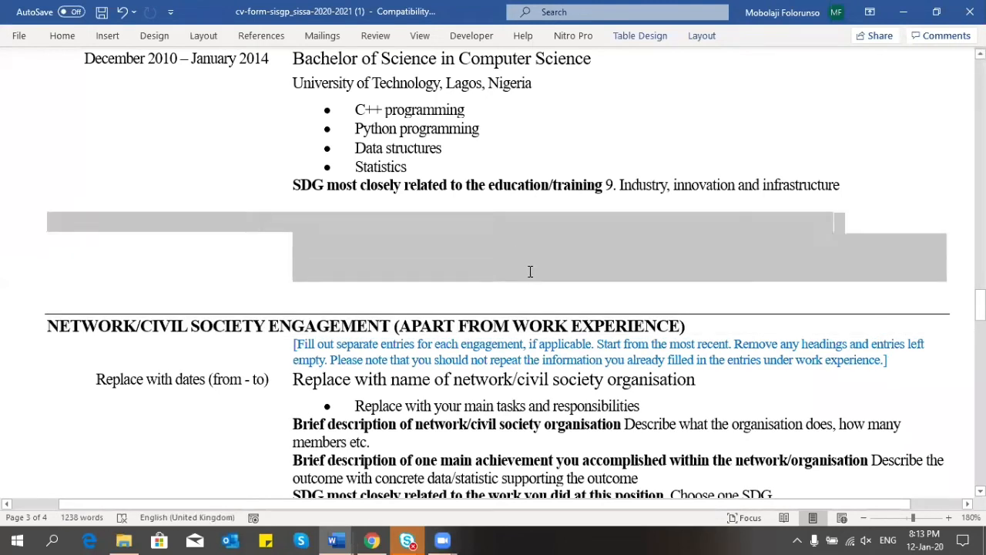
right_click(409, 244)
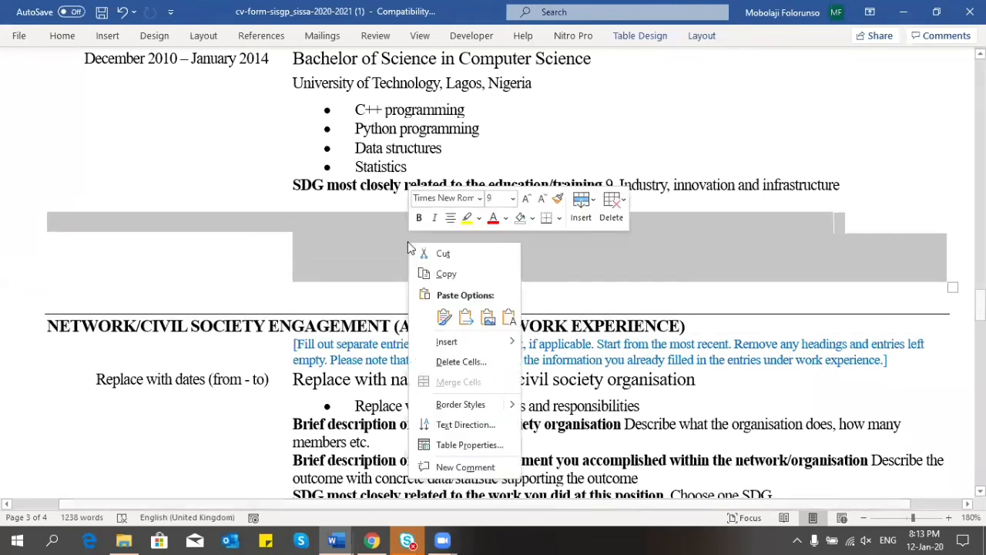
left_click(455, 362)
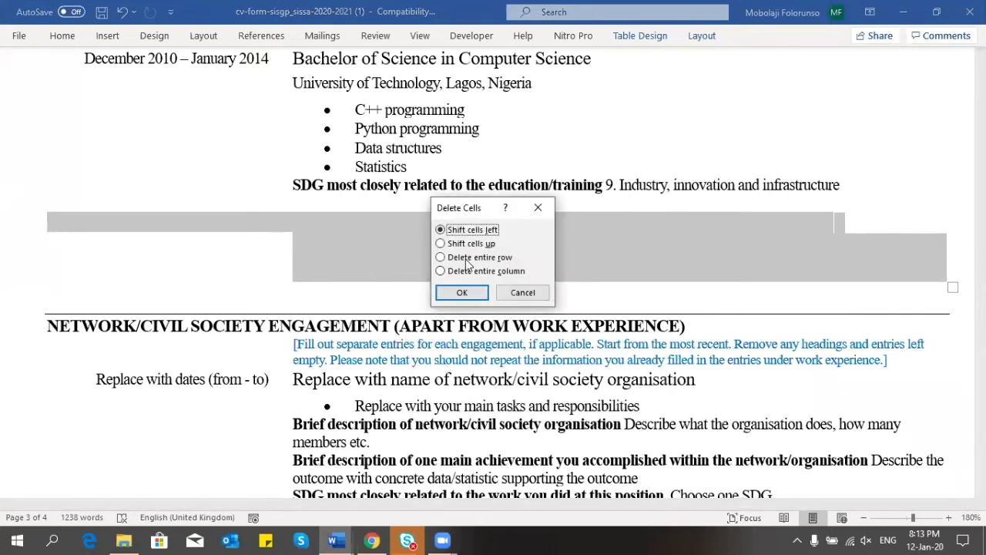
left_click(466, 259)
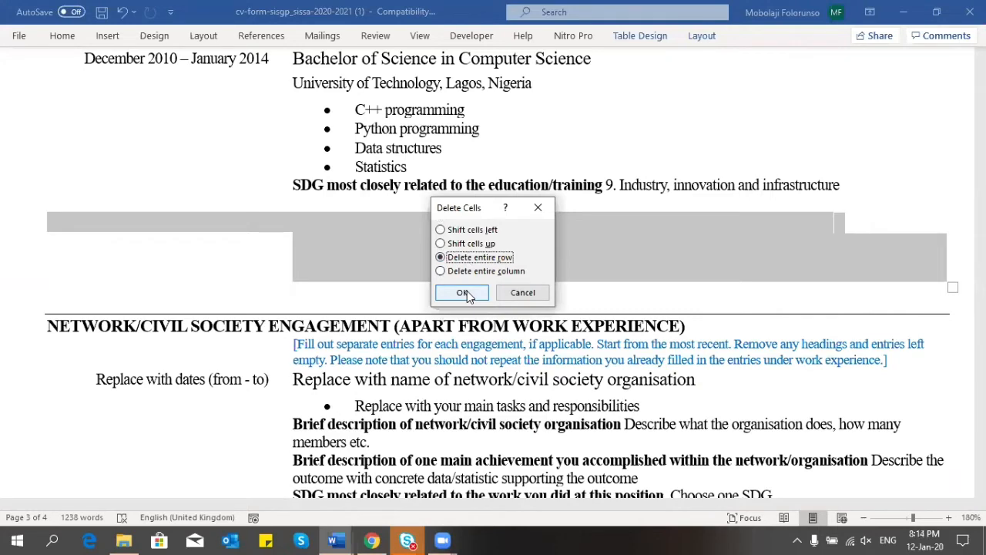
left_click(462, 293)
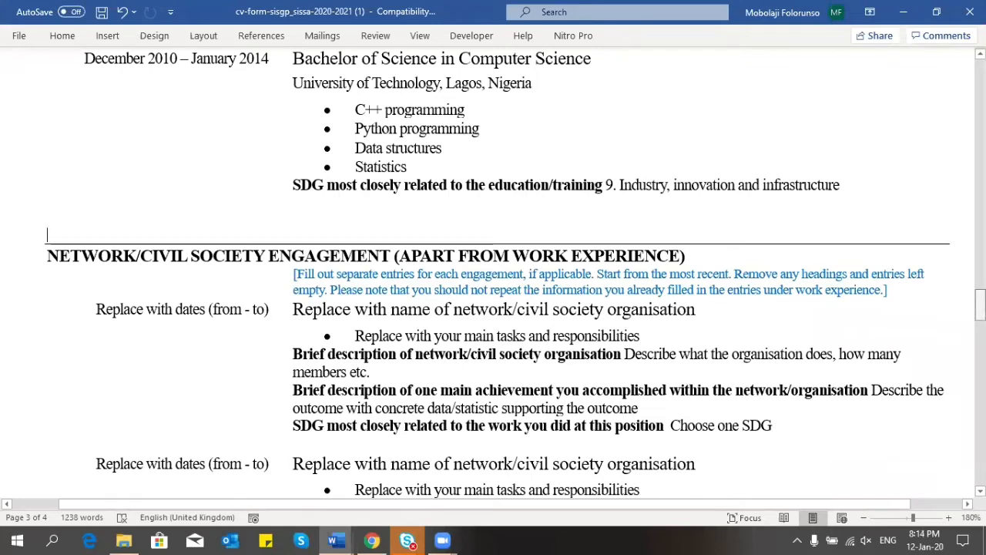
left_click_drag(981, 307, 980, 202)
scroll(799, 386, "down", 3)
scroll(799, 386, "down", 3)
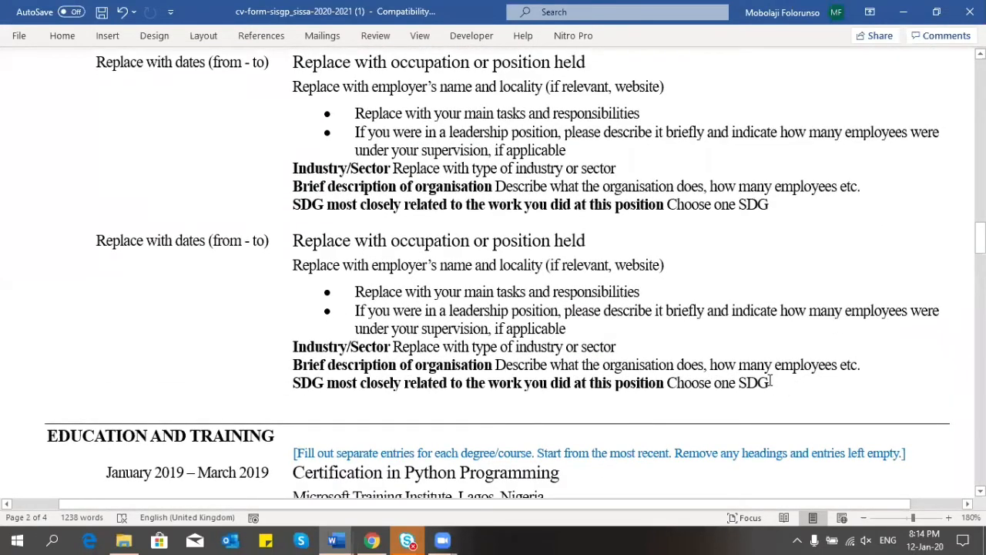
key("ctrl+z")
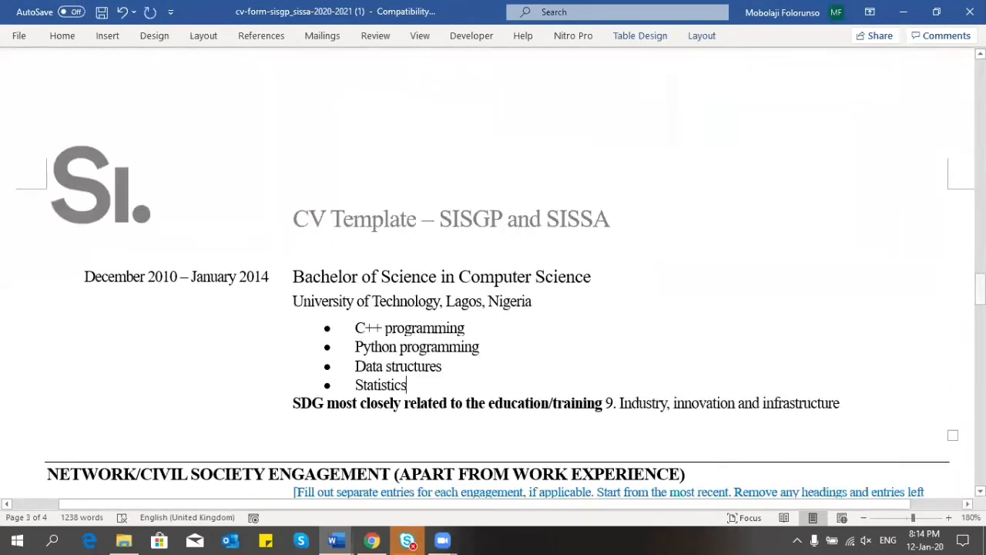
scroll(493, 269, "down", 8)
scroll(493, 270, "down", 6)
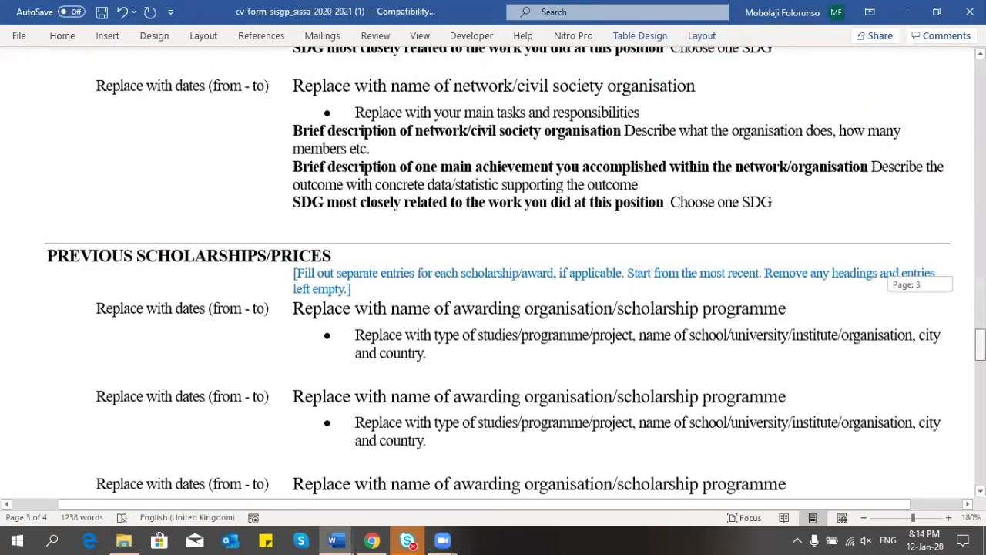
scroll(493, 269, "up", 15)
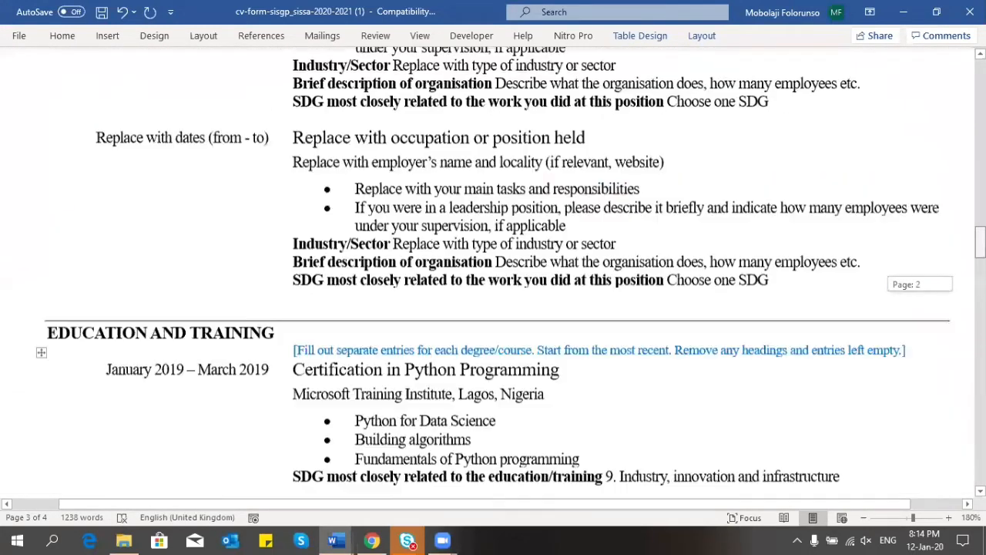
scroll(493, 270, "up", 1)
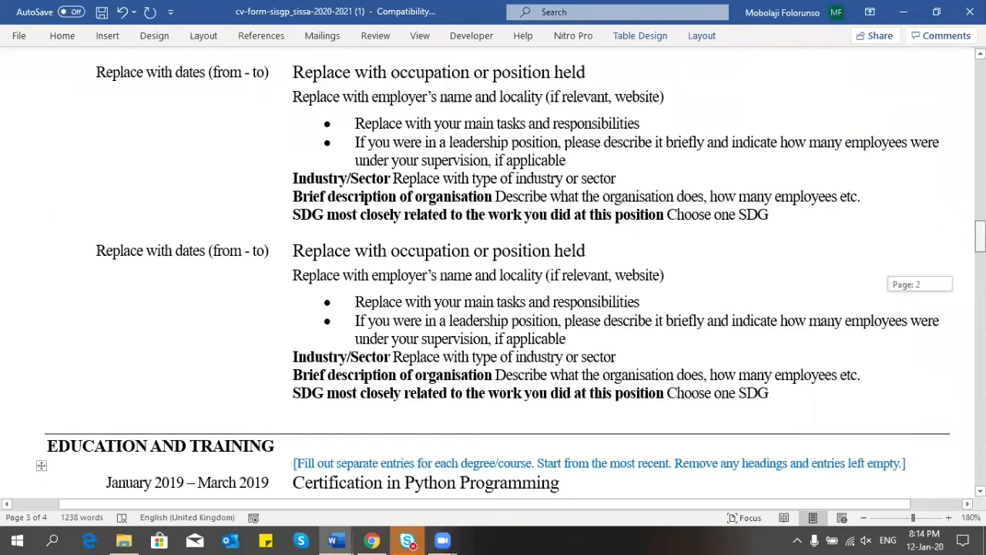
scroll(493, 270, "up", 4)
scroll(493, 270, "up", 1)
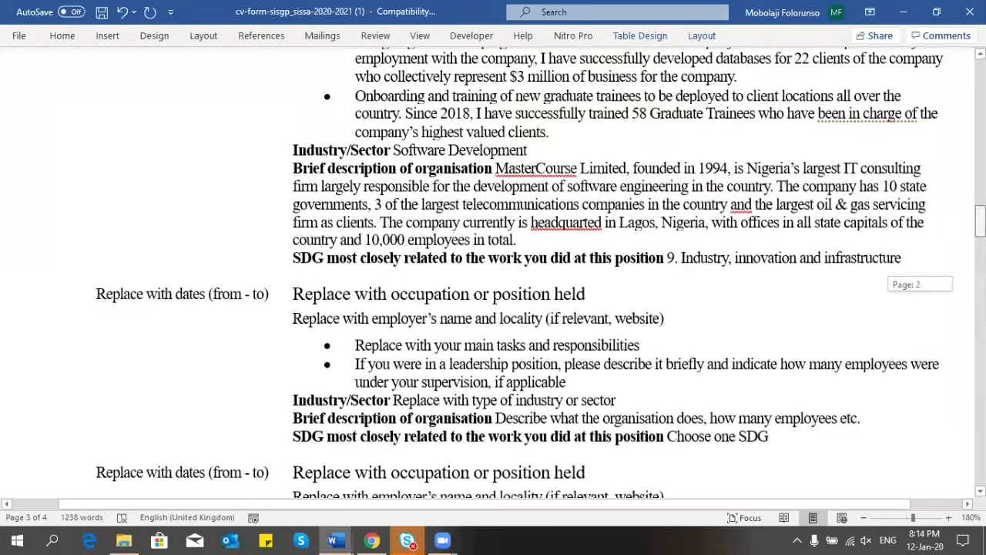
scroll(527, 154, "up", 2)
scroll(528, 154, "down", 15)
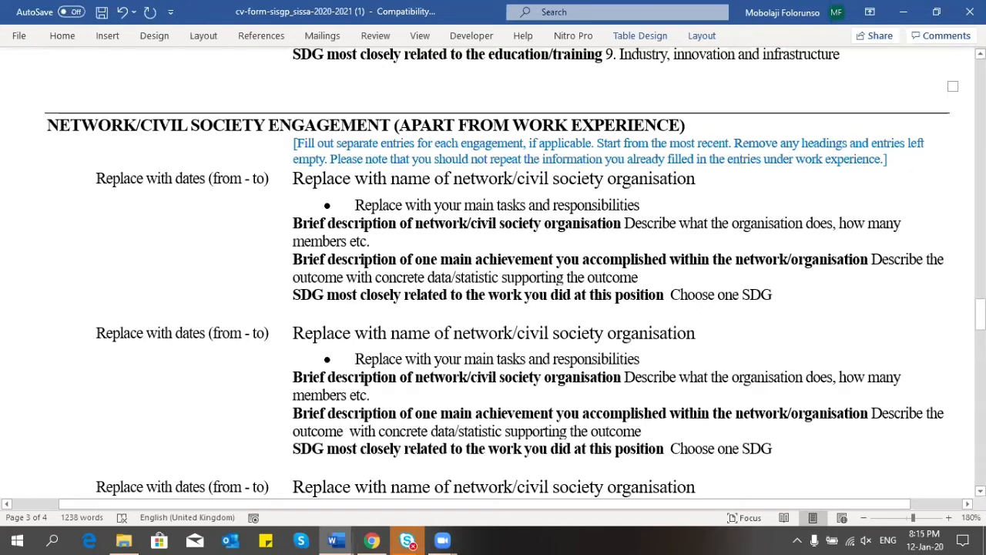
left_click_drag(980, 311, 980, 252)
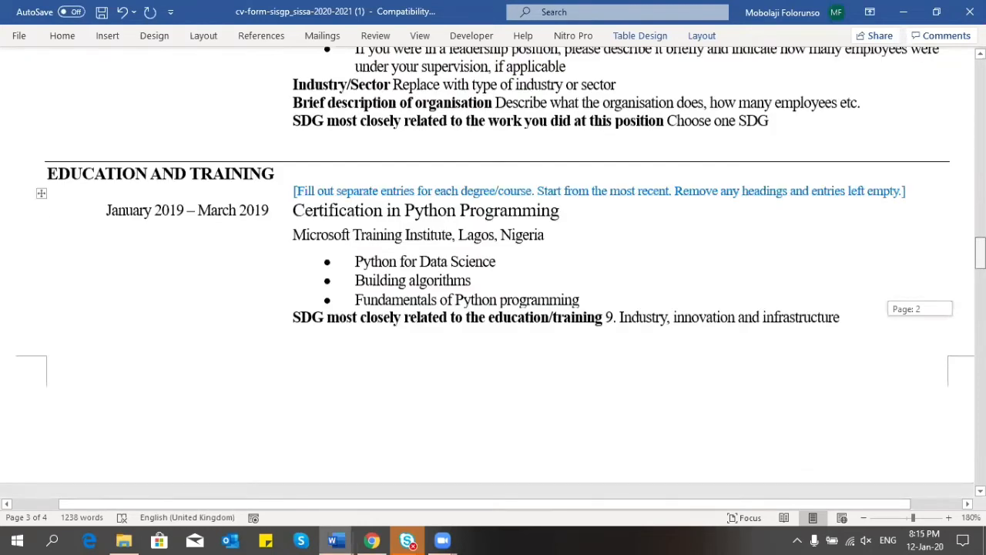
left_click_drag(980, 252, 981, 245)
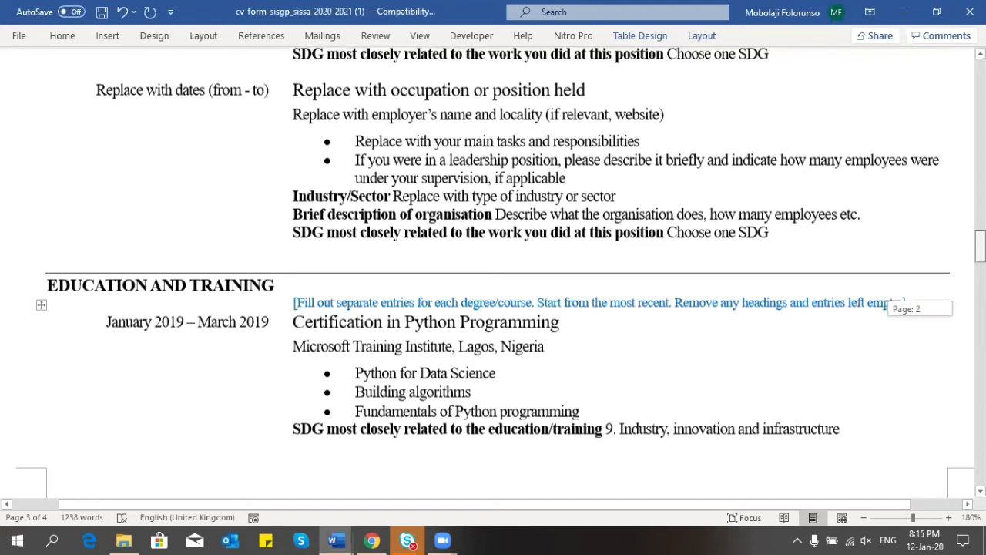
left_click_drag(980, 244, 923, 299)
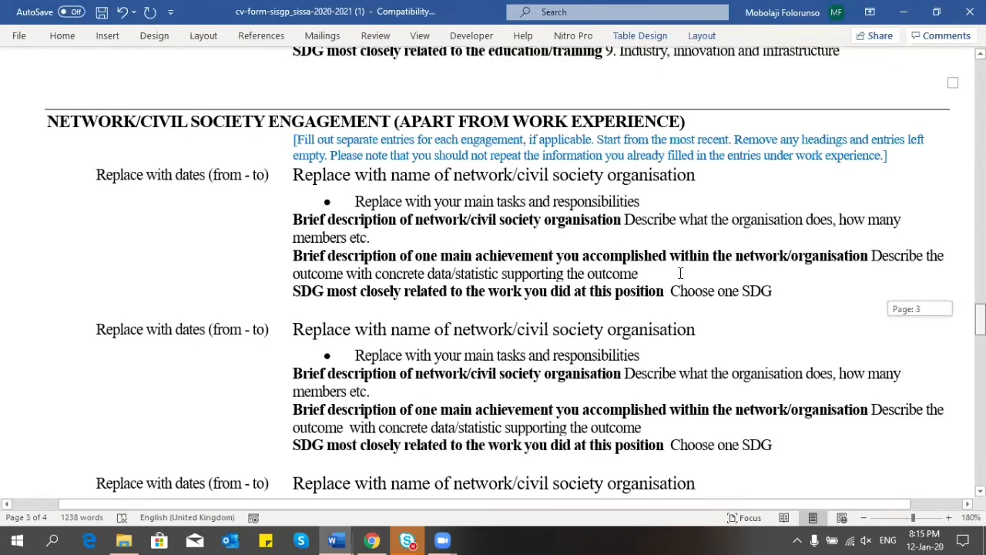
scroll(680, 273, "down", 2)
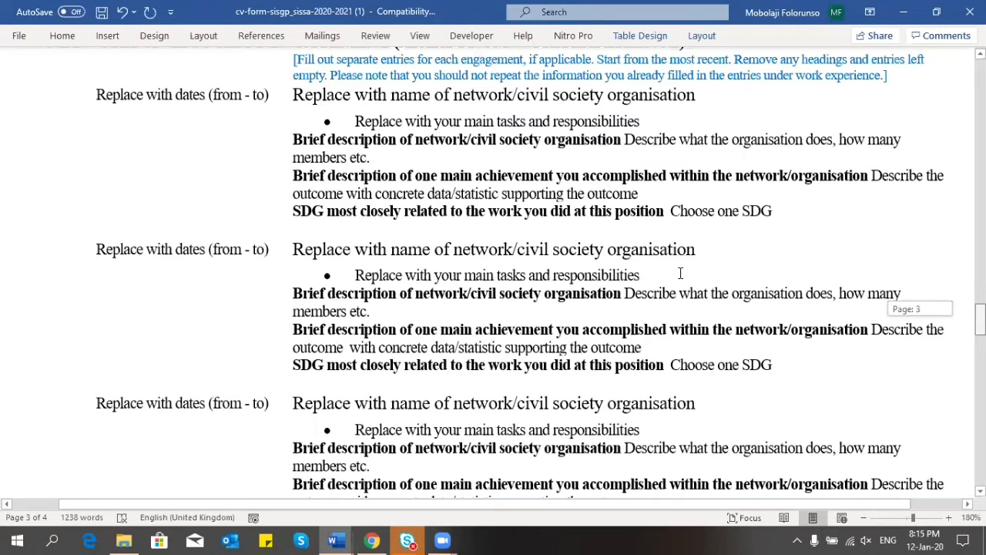
scroll(680, 272, "up", 3)
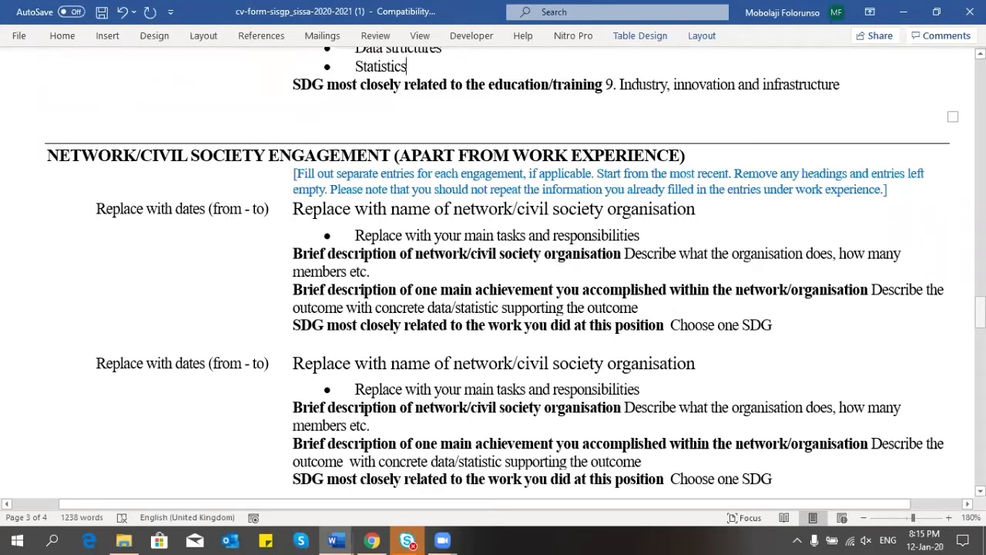
left_click_drag(269, 214, 112, 218)
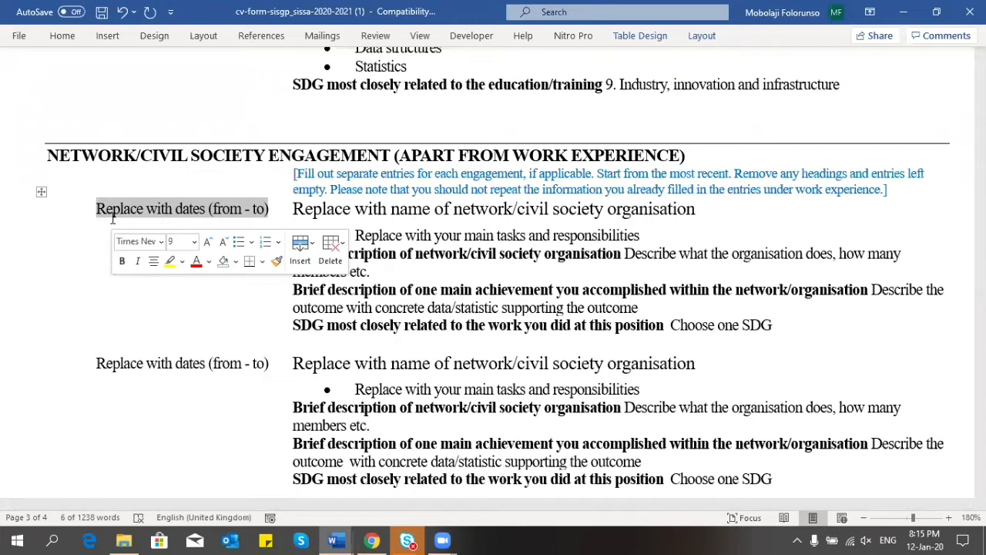
Step: Date the first network engagement 'June 2019 - Present' and select its organisation-name placeholder
type("June ")
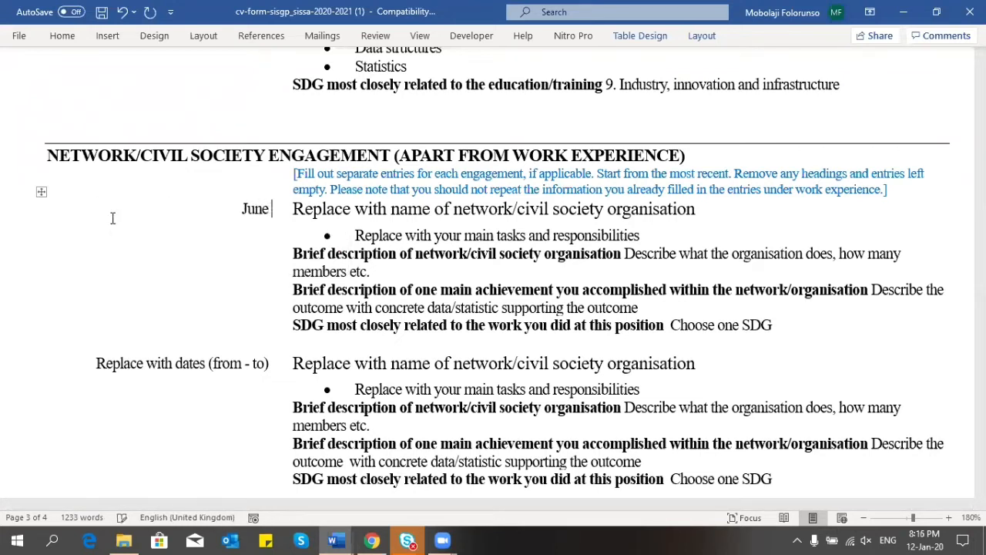
type("2019 - ")
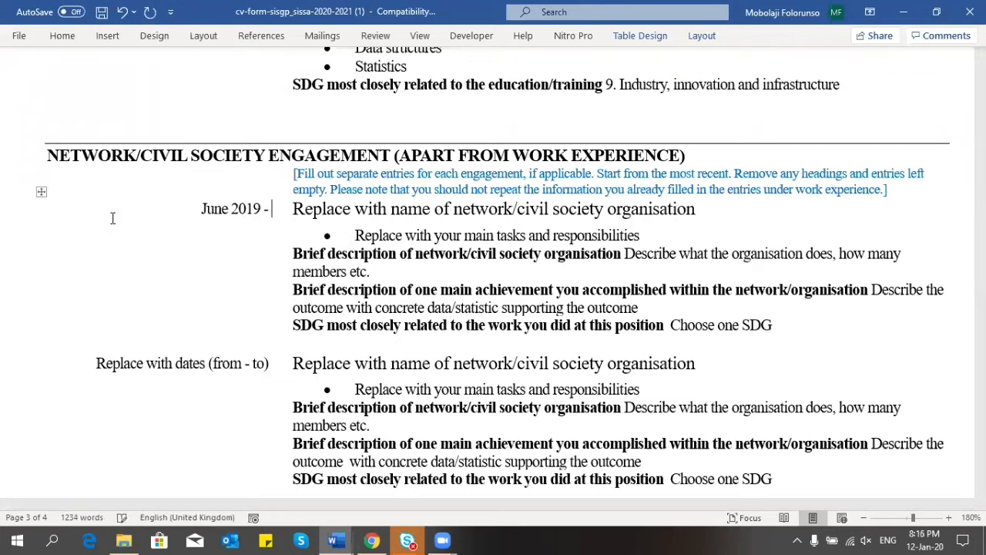
type("December")
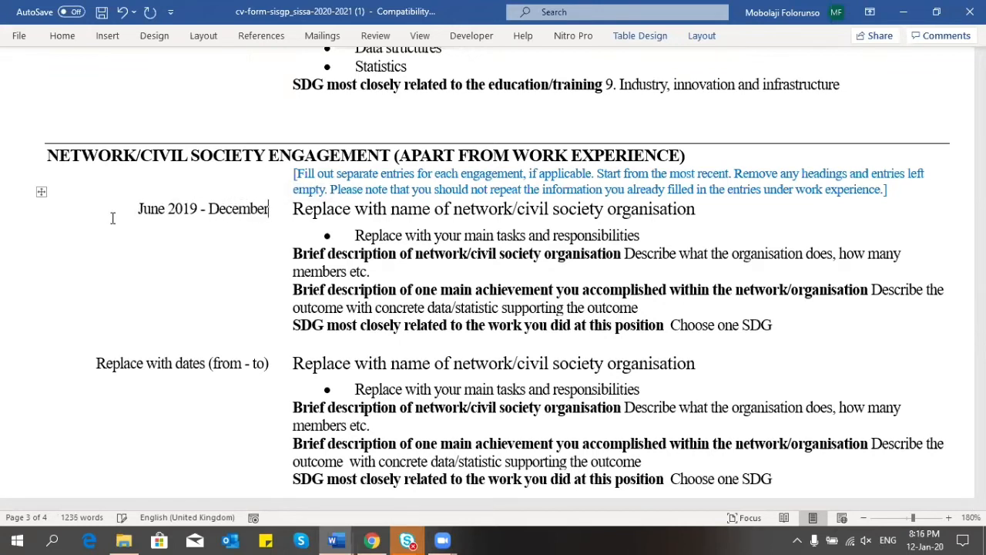
type(" 2019")
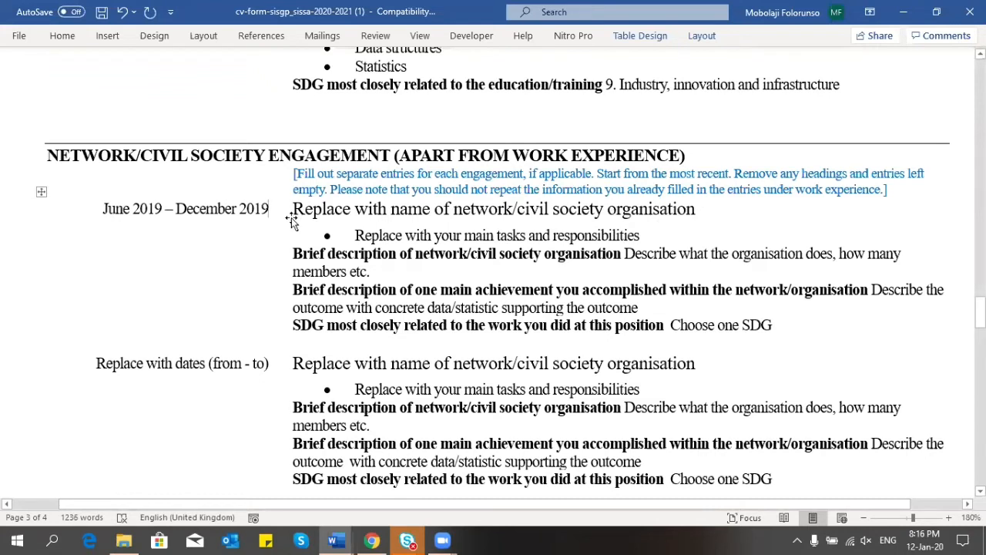
key("BackSpace")
key("BackSpace")
key("BackSpace")
key("BackSpace")
key("BackSpace")
key("BackSpace")
key("BackSpace")
key("BackSpace")
key("BackSpace")
key("BackSpace")
key("BackSpace")
key("BackSpace")
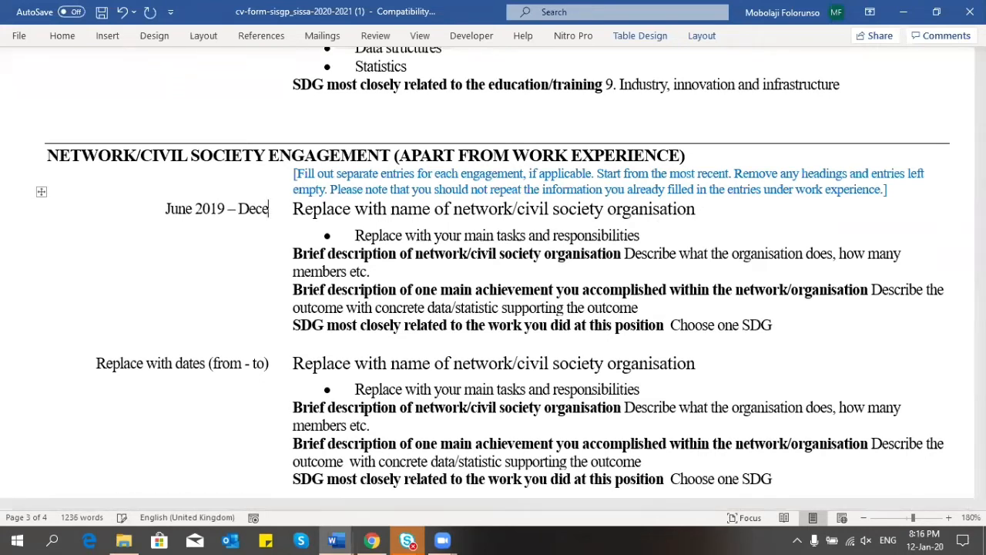
key("BackSpace")
type("Pre")
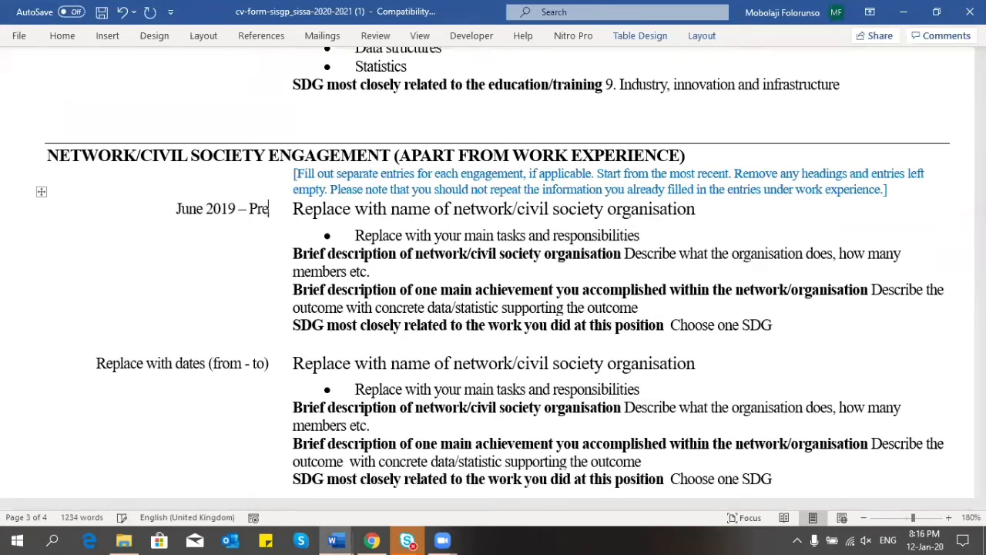
type("sent")
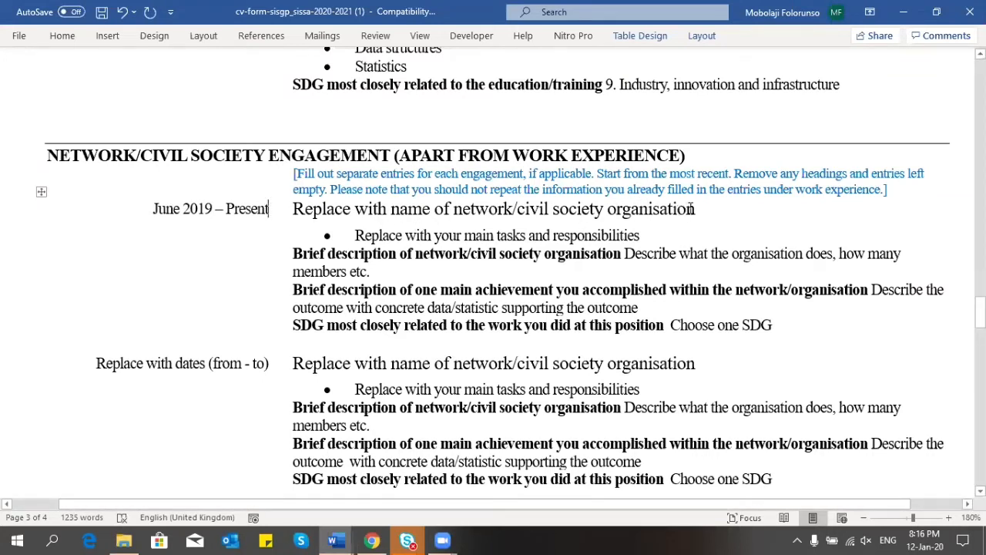
left_click_drag(696, 209, 329, 218)
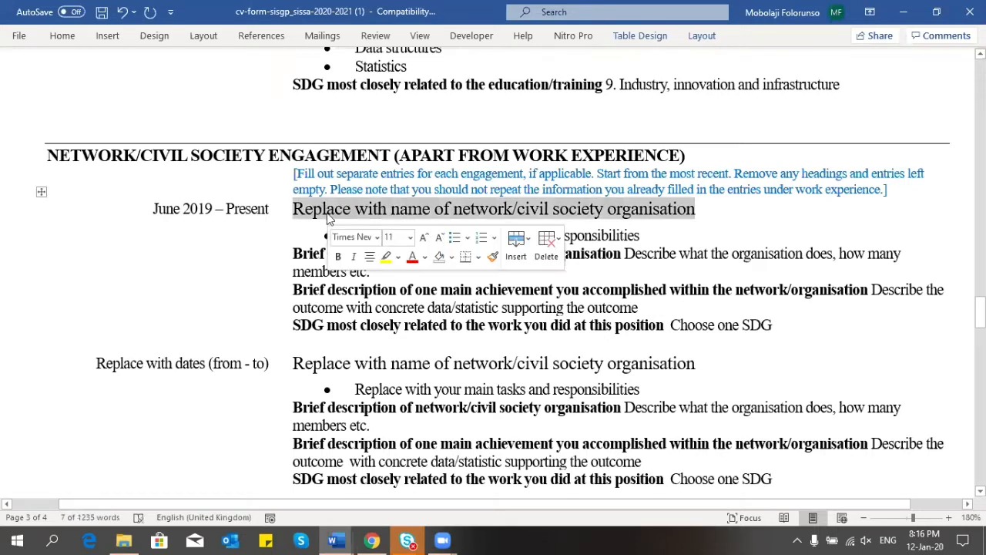
Step: Type 'Software Engineers of Nigeria' over the organisation-name placeholder
type("Software")
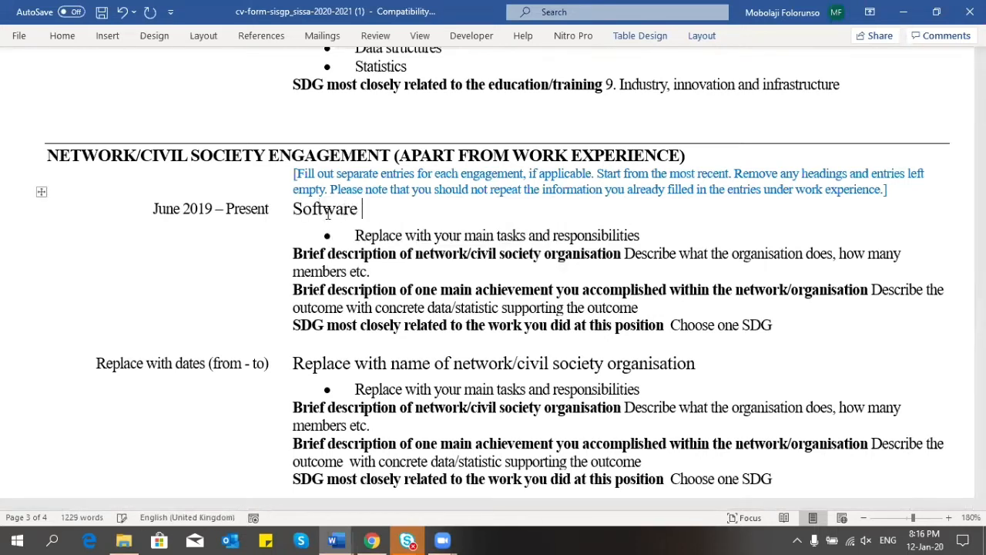
key("BackSpace")
key("BackSpace")
key("BackSpace")
key("BackSpace")
key("BackSpace")
key("BackSpace")
key("BackSpace")
key("BackSpace")
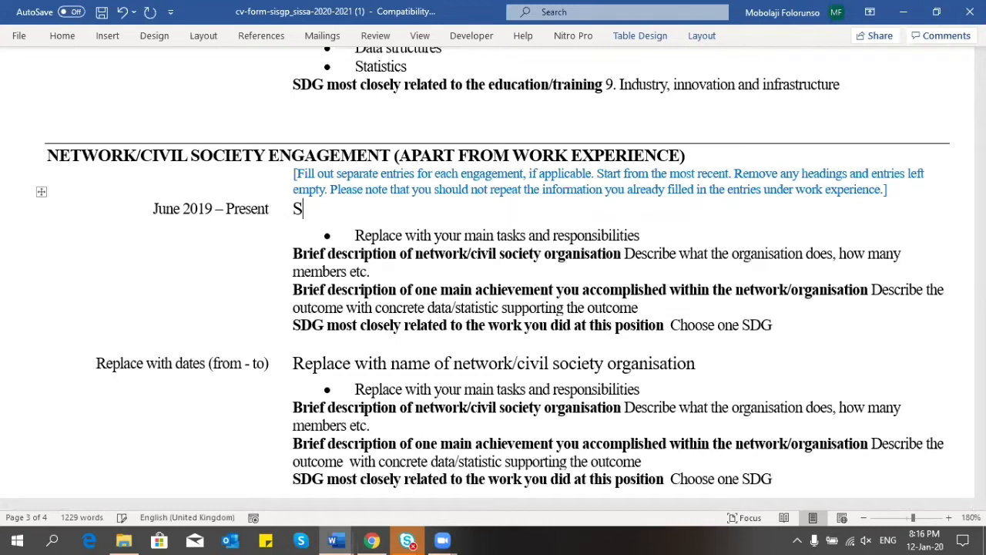
type("Software")
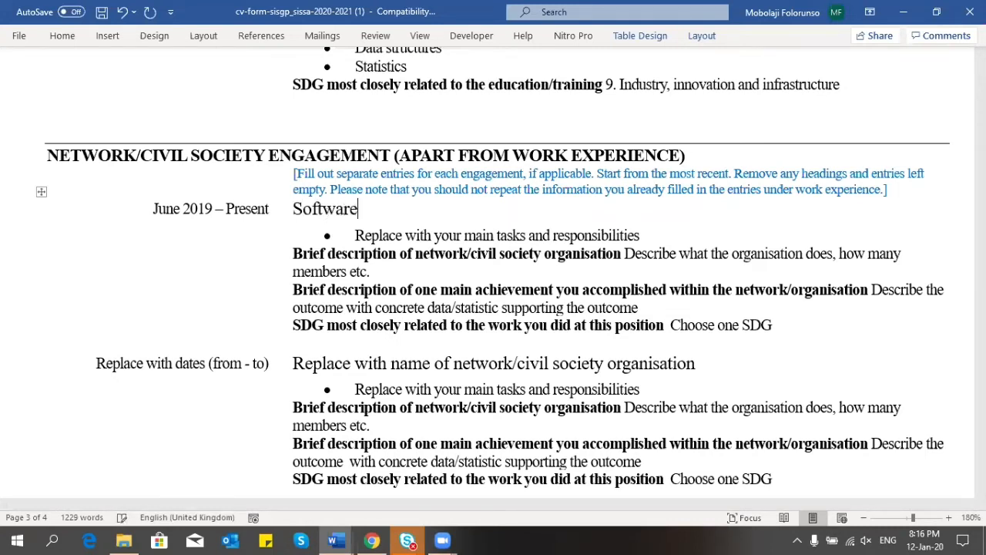
type(" Engineer")
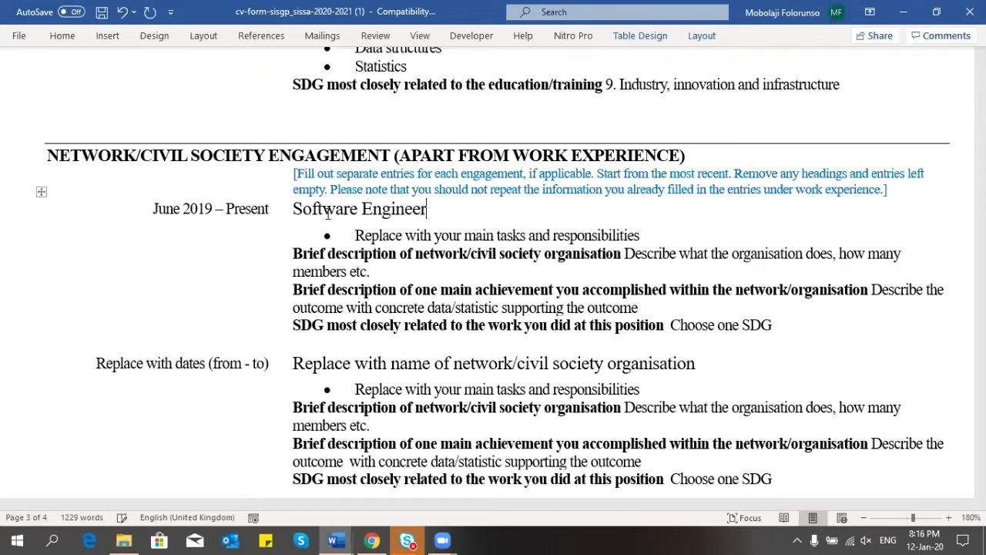
type("s of Nige")
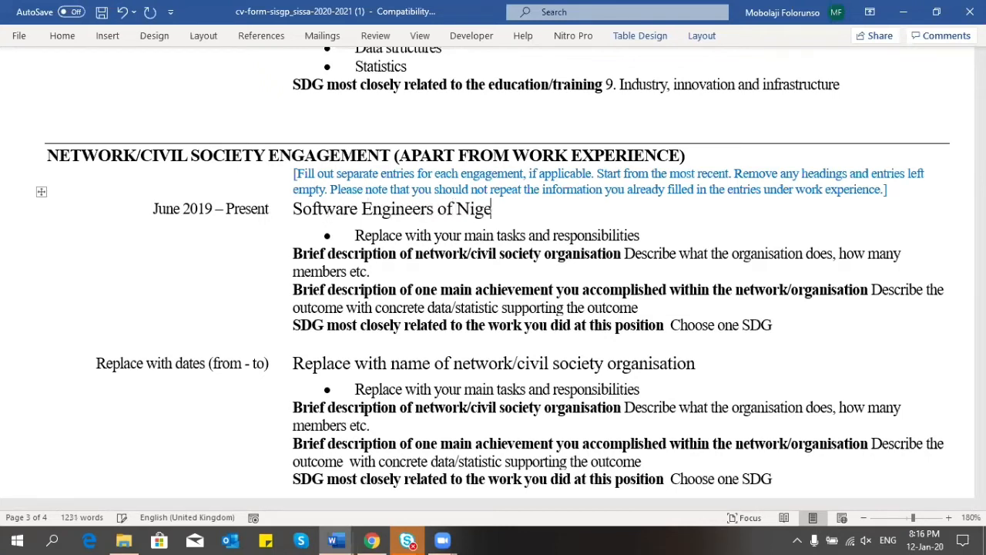
type("ria")
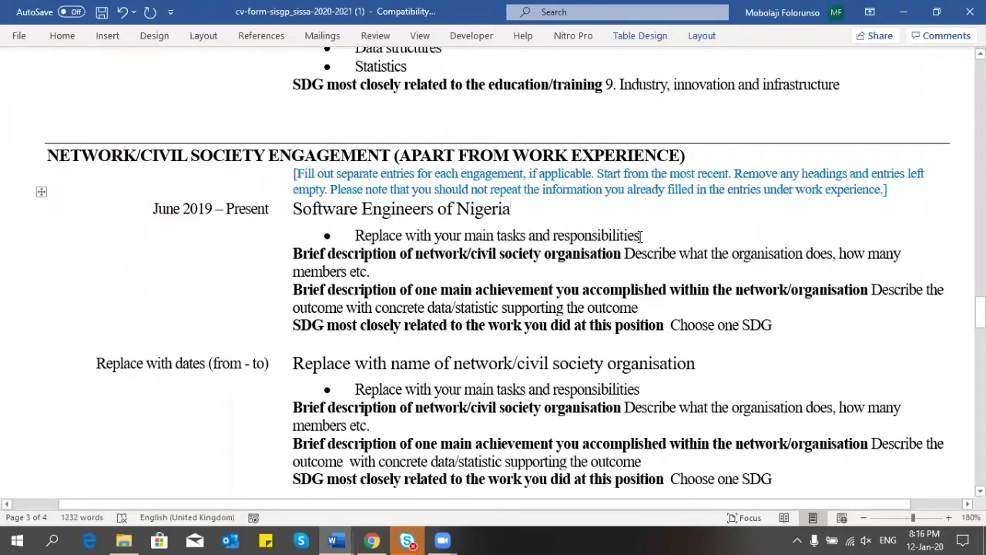
Step: Replace the tasks bullet with 'As President of the Lagos chapter of Software Engineers of Nigeria (SEN), I am responsible…'
left_click_drag(640, 236, 380, 239)
type("As")
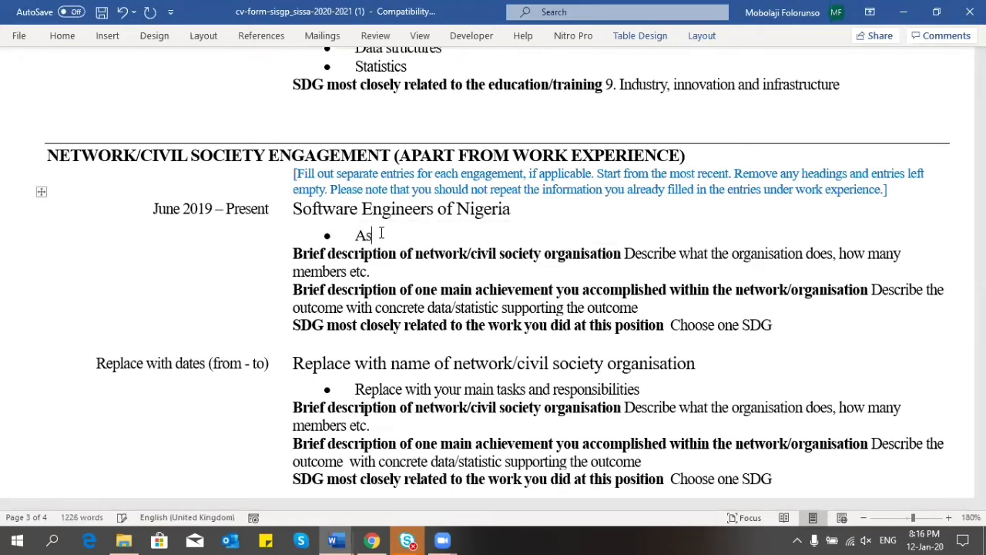
type("esent")
key("BackSpace")
key("BackSpace")
key("BackSpace")
key("BackSpace")
type("ident of ")
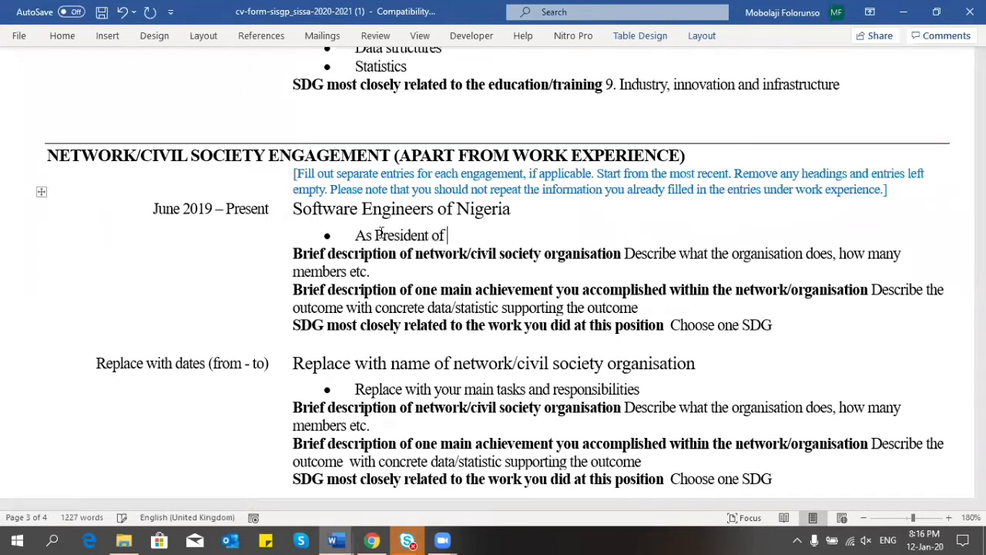
type("the Lagos ch")
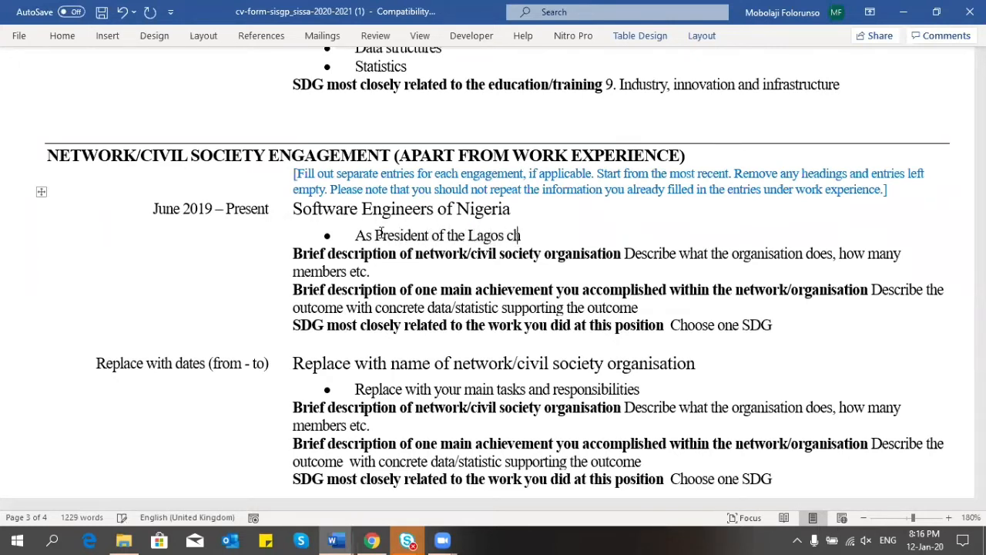
type("apter of")
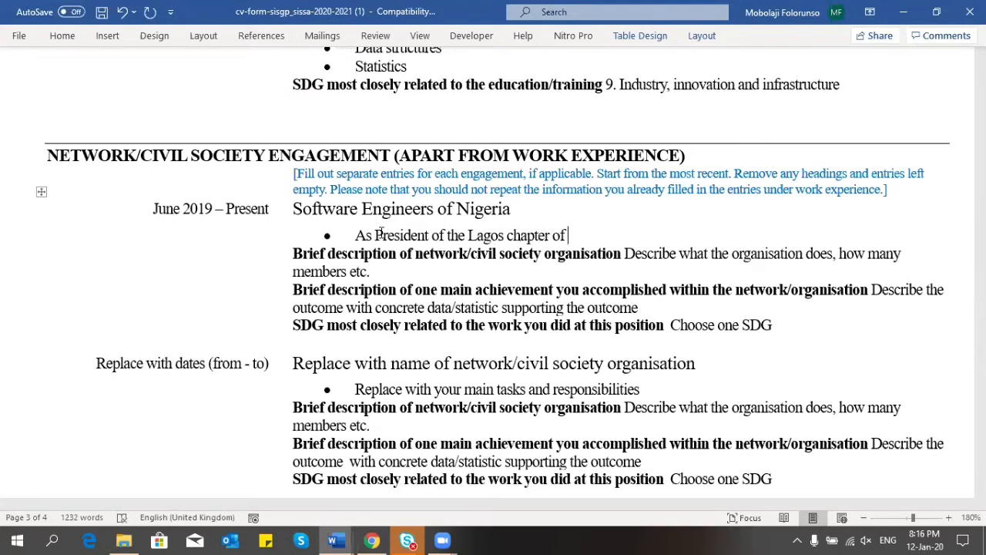
type(" Software E")
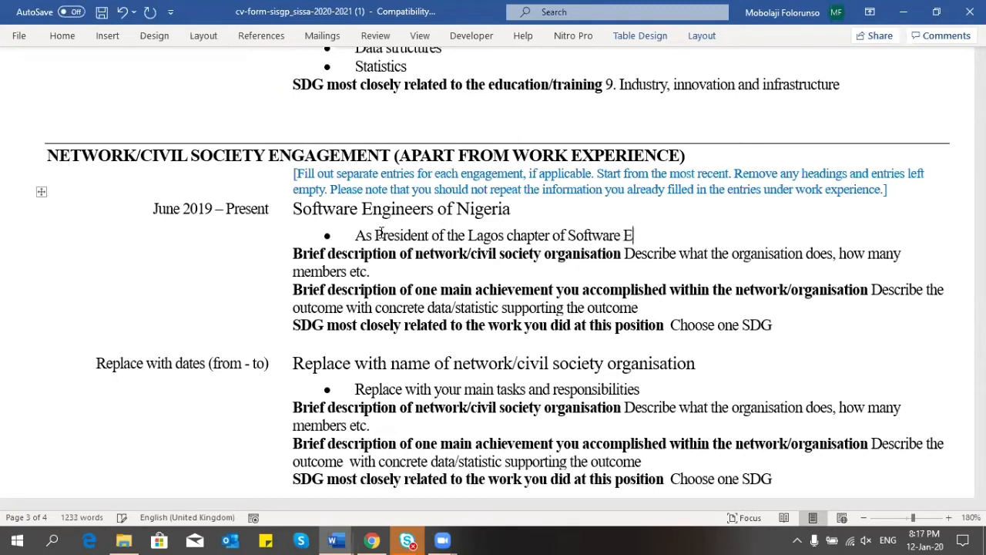
type("ngineers of N")
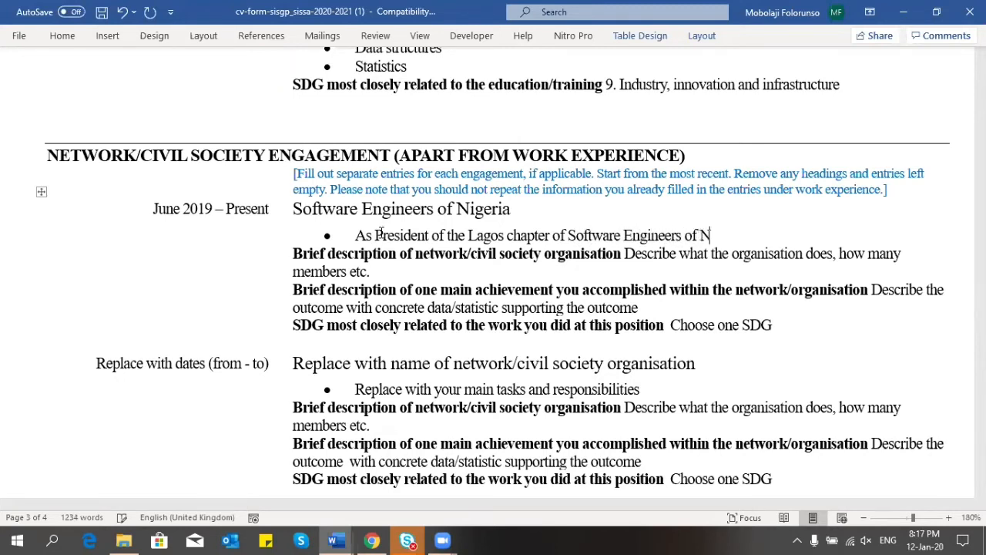
type("igeria (SEN), I m")
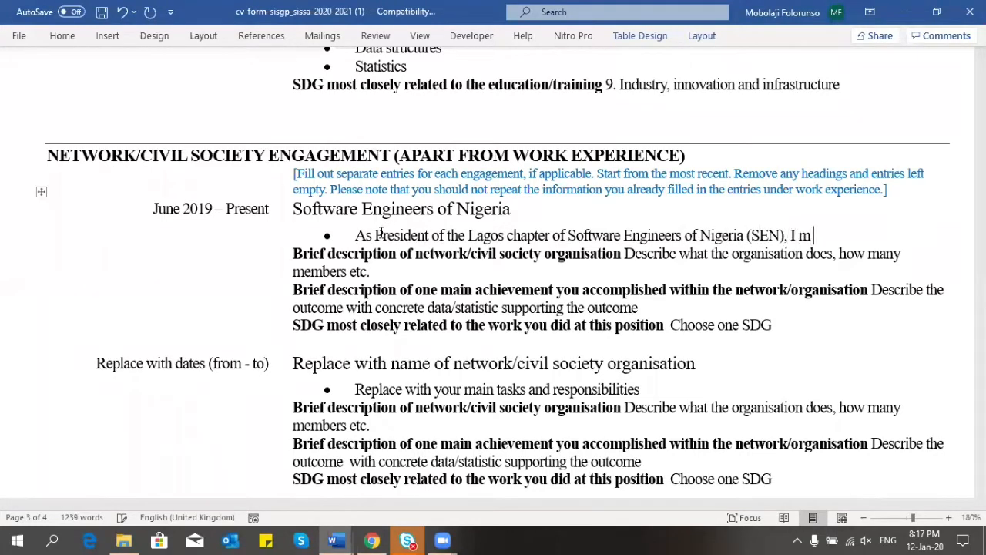
key("BackSpace")
type("am respons")
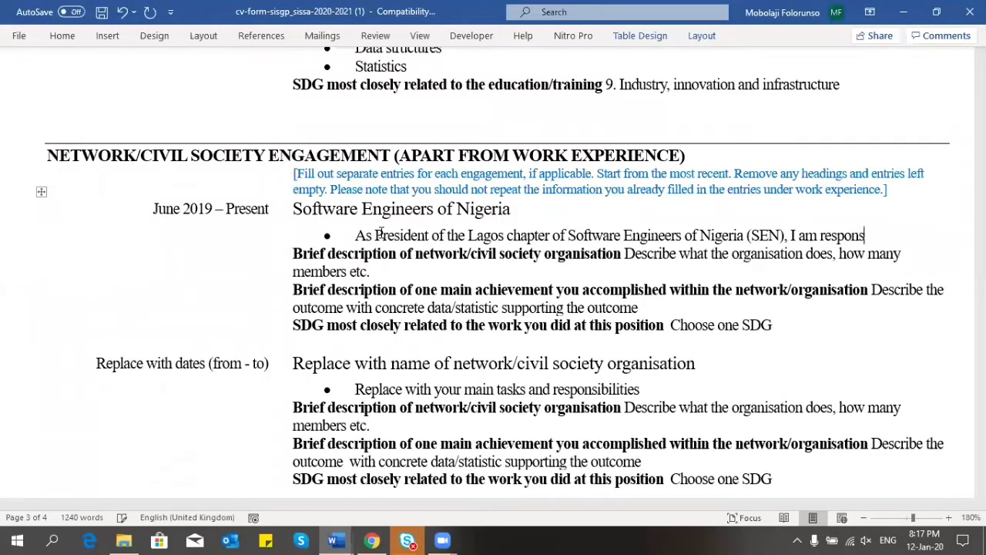
type("ible for the manag")
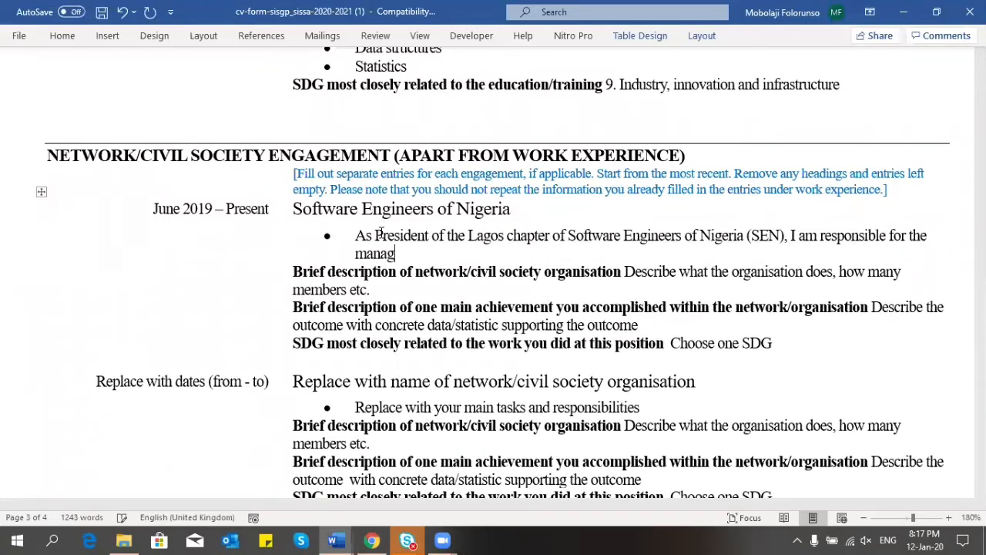
type("ement of enga")
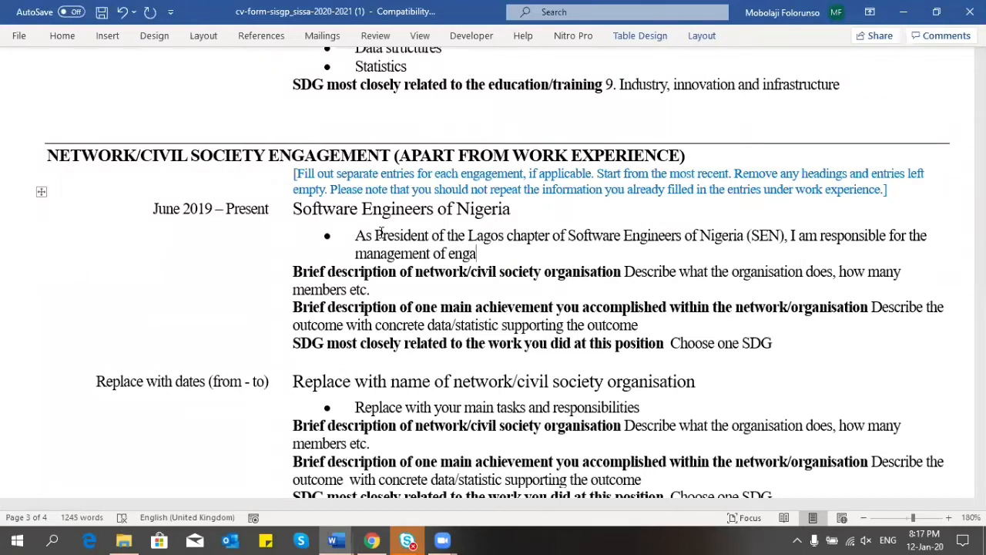
type("gements")
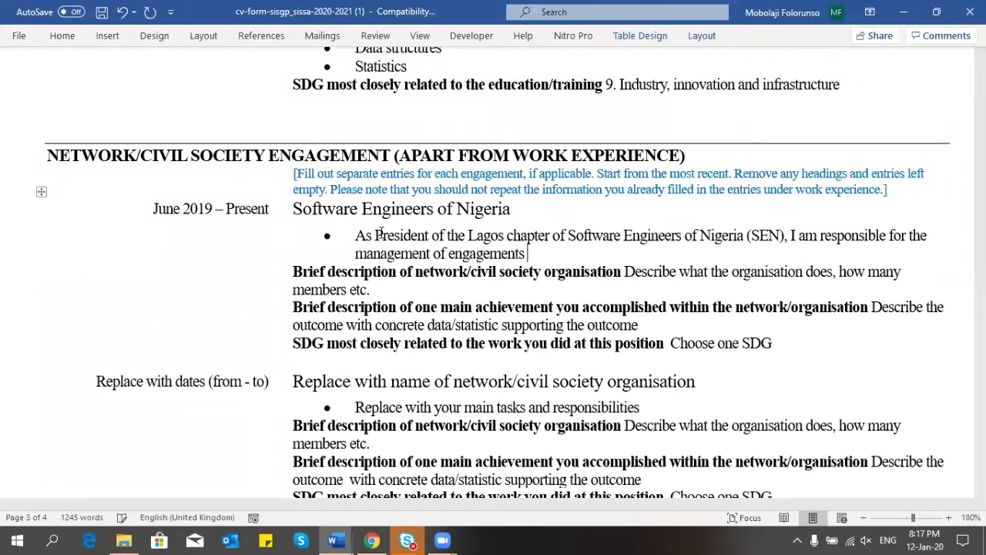
type(" between p")
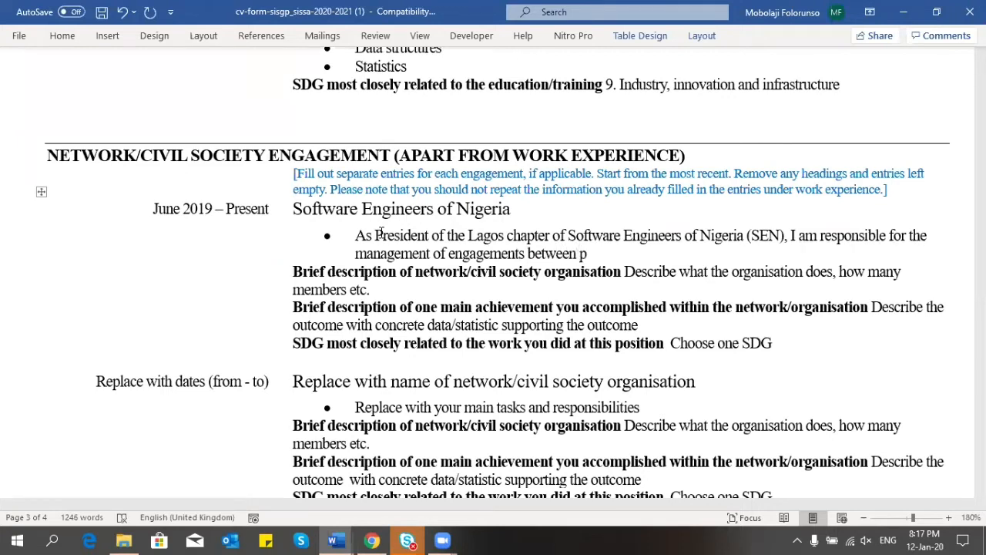
type("ractitioners")
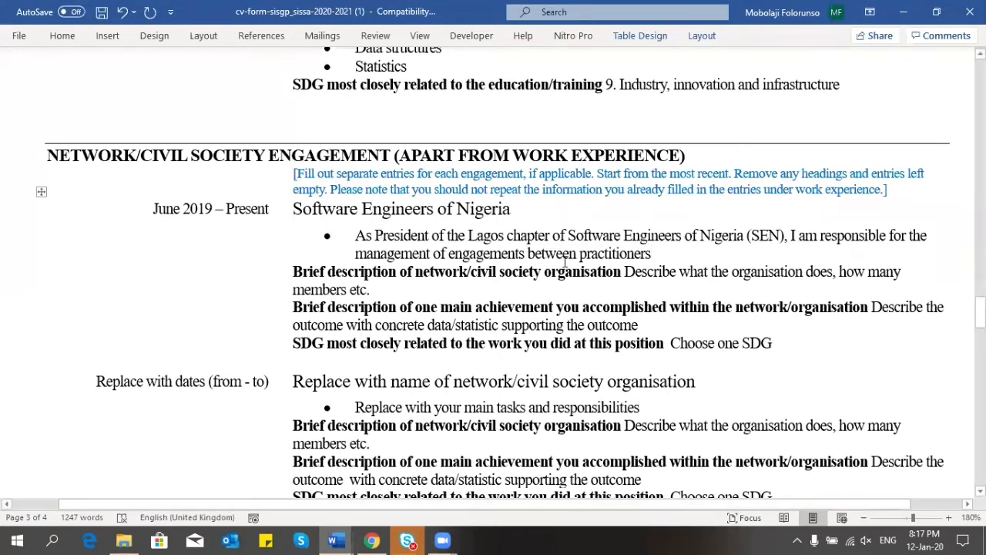
Step: Change 'engagements between practitioners' to 'standard professional practices of the Software Engineering profession in Lagos'
left_click_drag(653, 257, 458, 263)
left_click(459, 260)
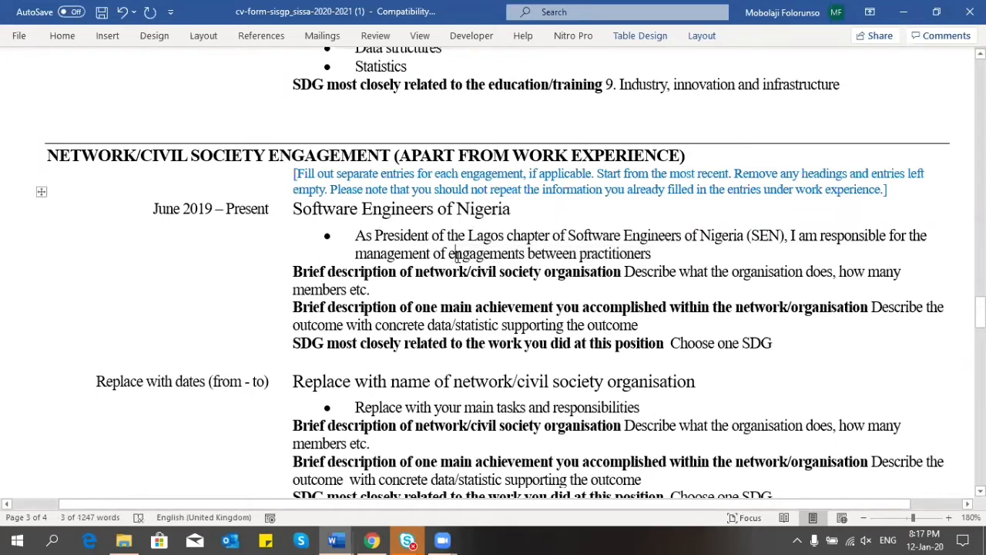
left_click_drag(657, 253, 471, 262)
type("standard")
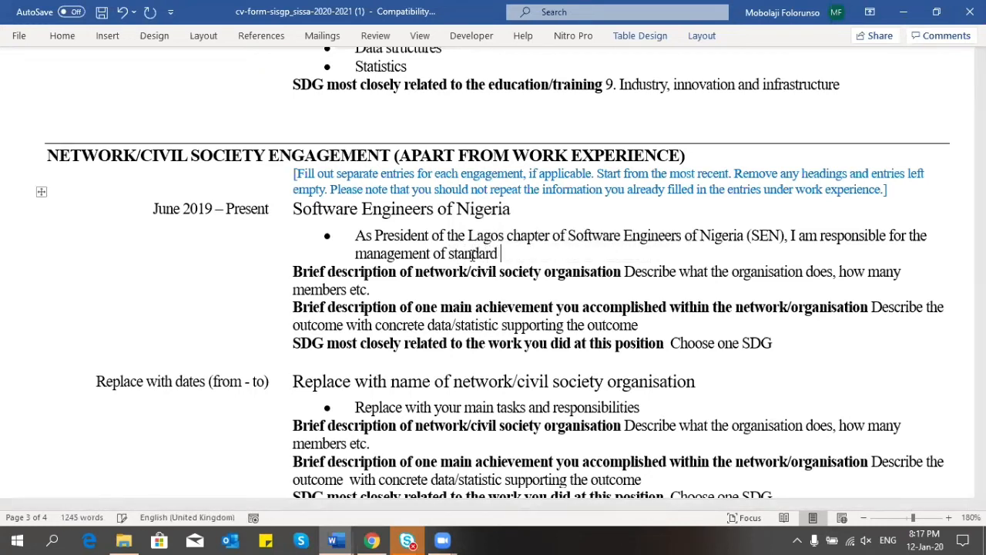
type(" professional")
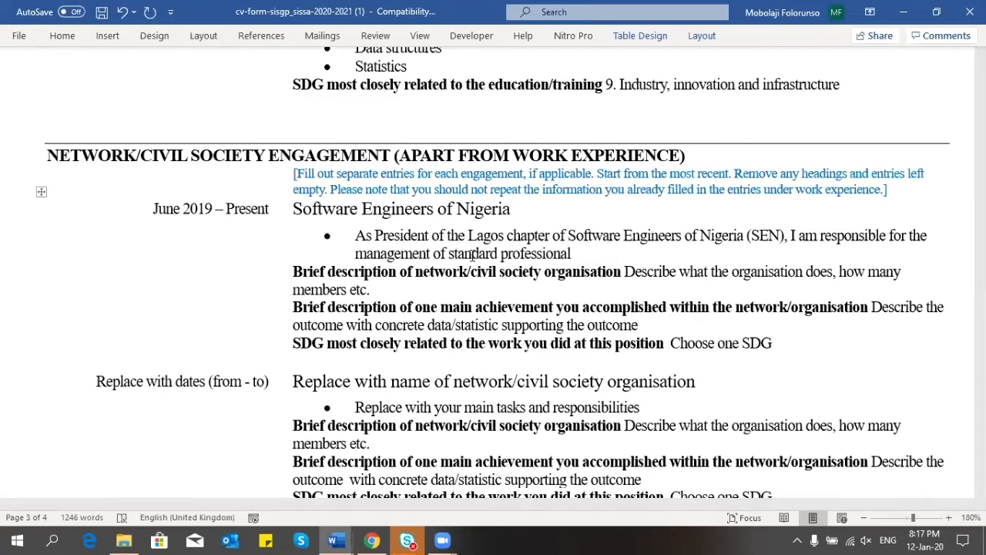
type(" p")
key("BackSpace")
key("BackSpace")
key("BackSpace")
key("BackSpace")
key("BackSpace")
key("BackSpace")
key("BackSpace")
key("BackSpace")
key("BackSpace")
key("BackSpace")
key("BackSpace")
key("BackSpace")
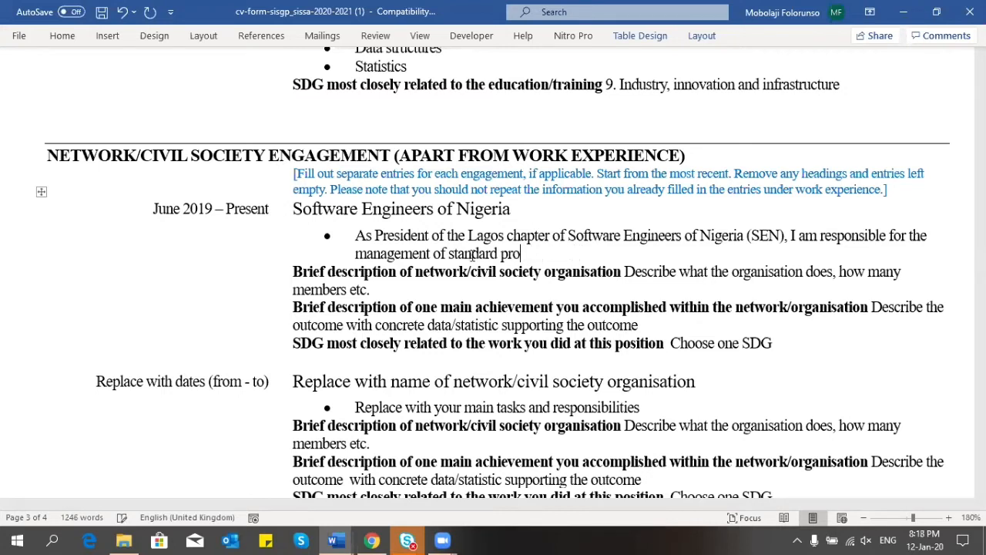
type("actices of the Soi")
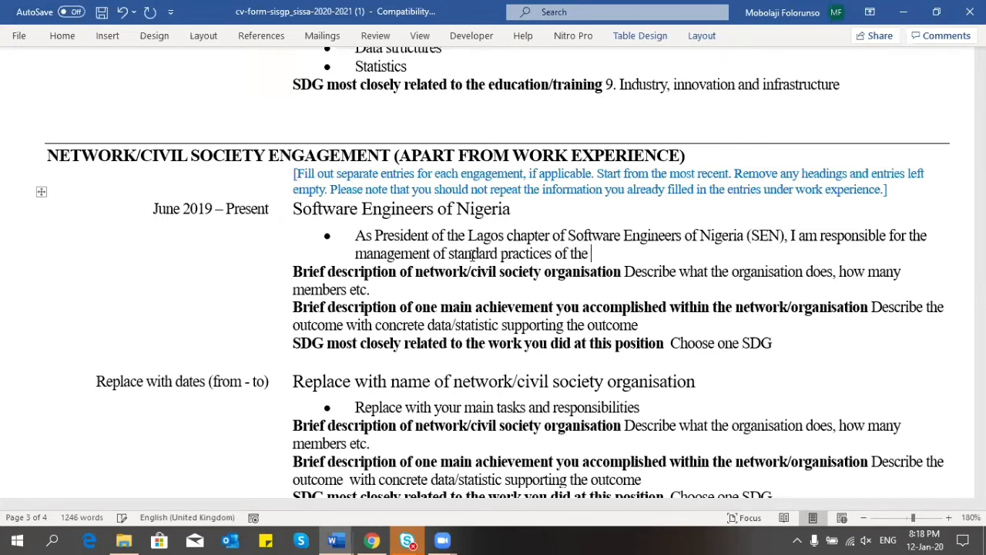
key("BackSpace")
type("ftware Engineer")
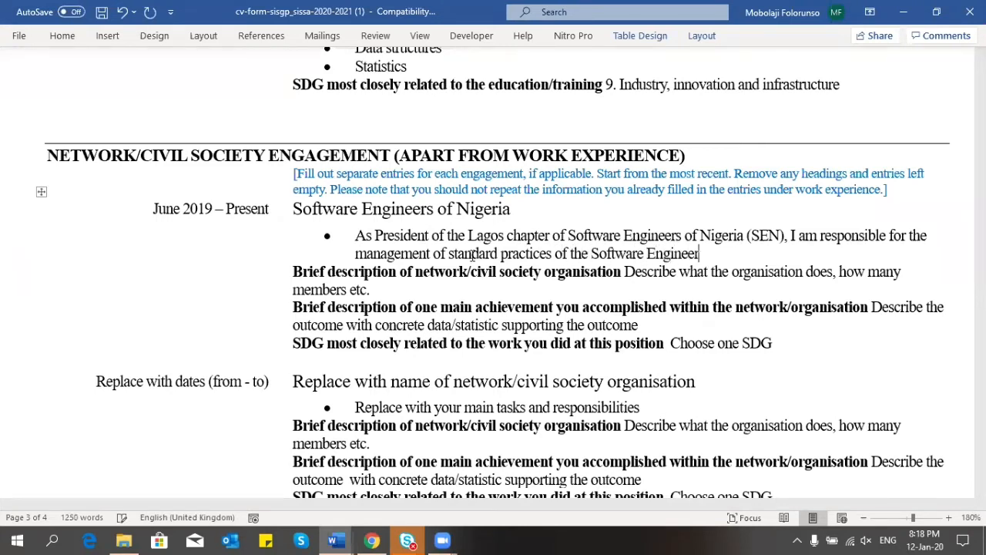
type("ing profe")
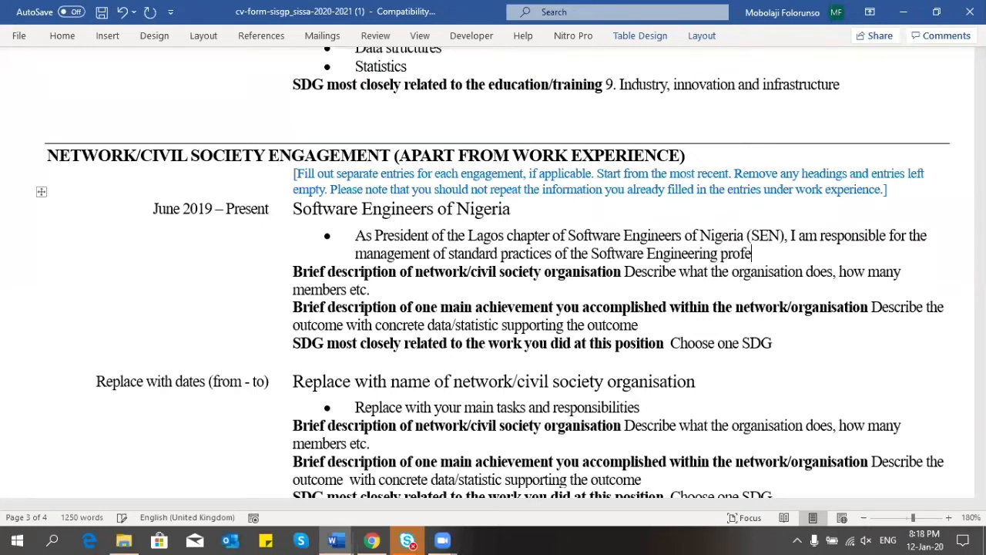
type("ssion in Lagos")
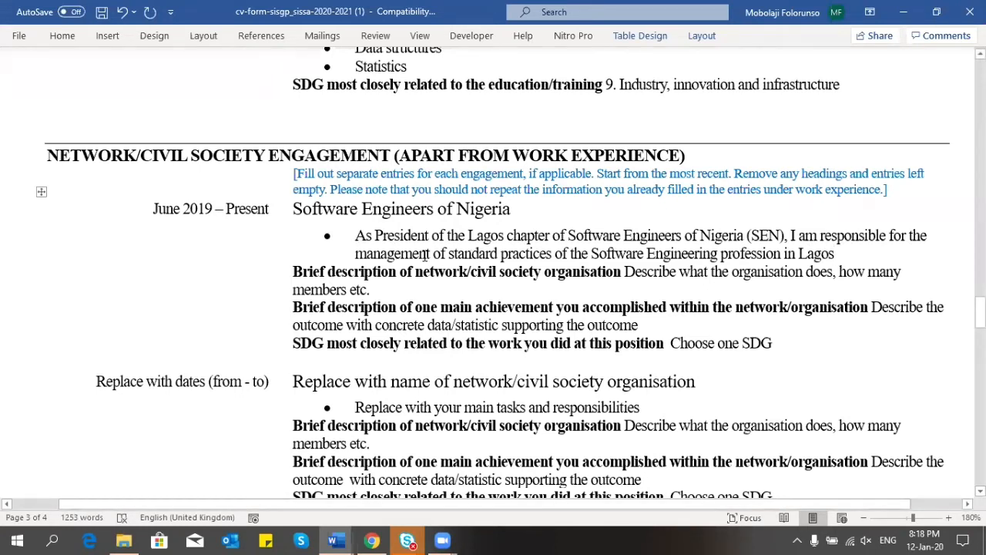
Step: Replace 'management' with 'enforcement' and begin the next sentence with 'I'
left_click_drag(432, 254, 356, 257)
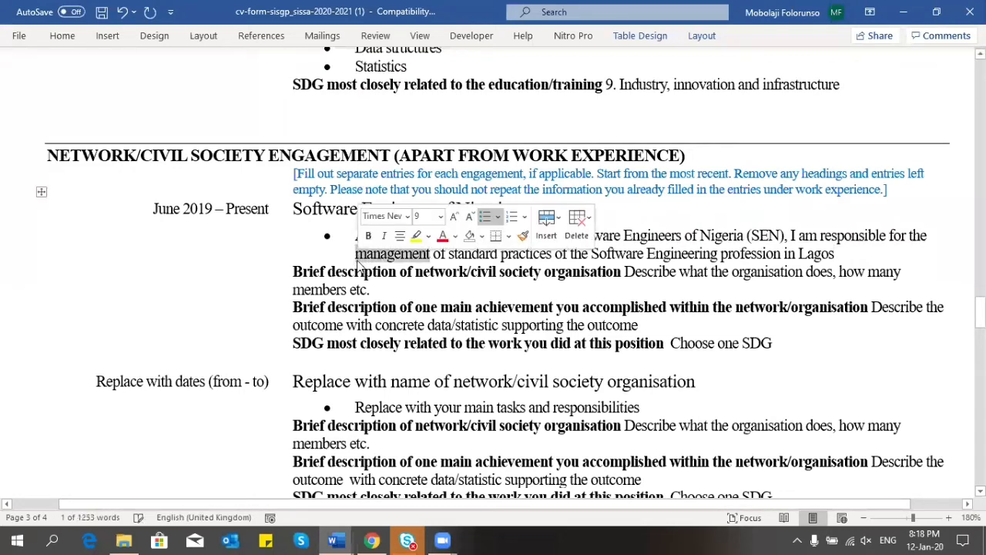
key("Delete")
type("enfor")
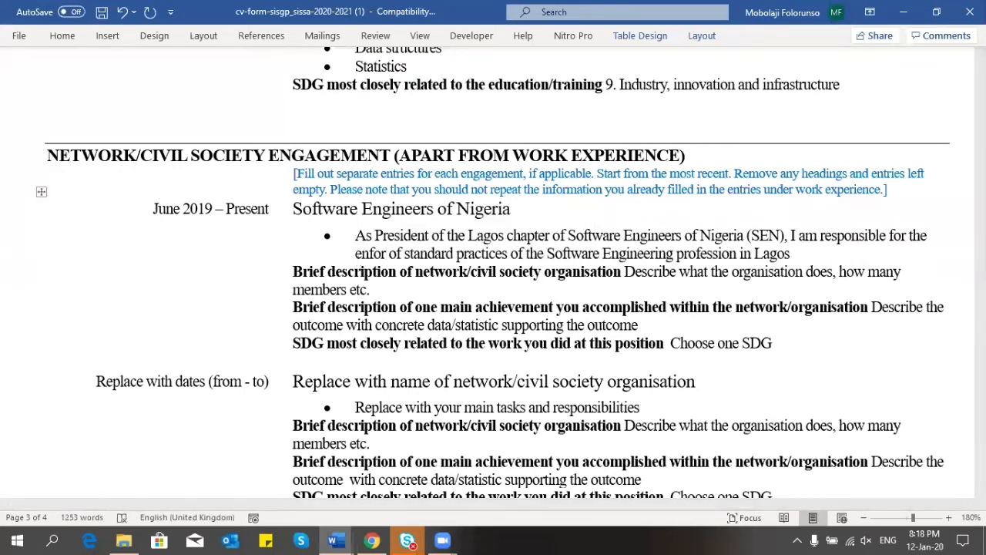
type("cement")
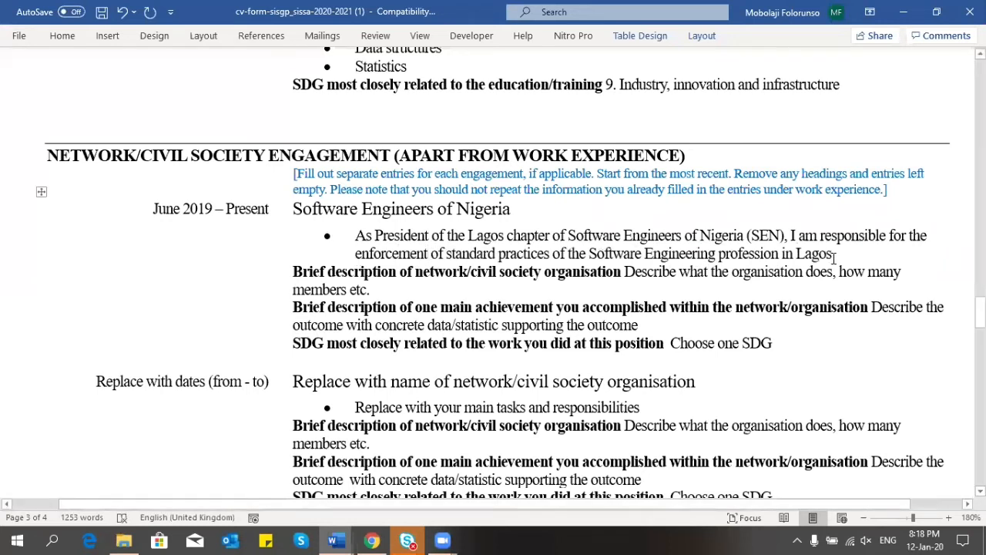
type(".")
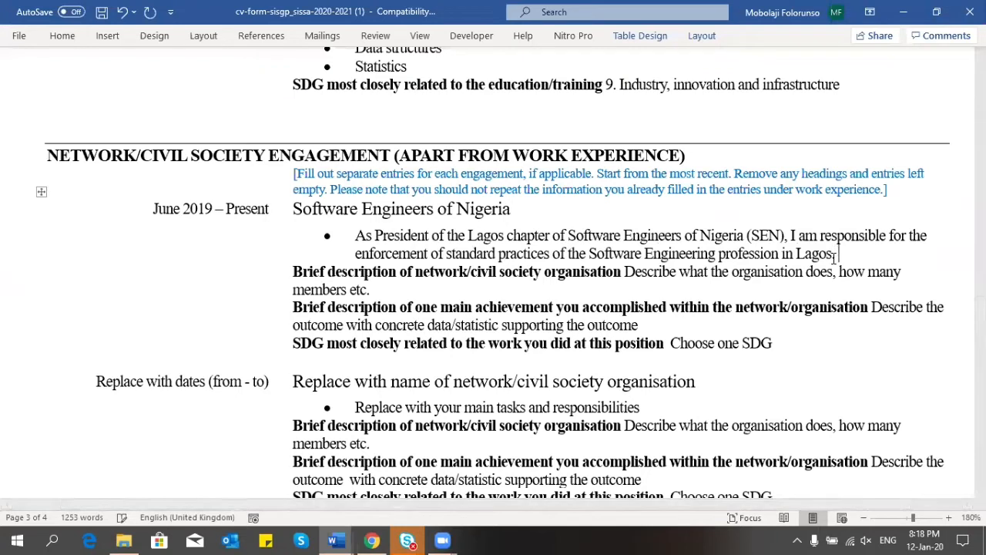
type(" I am also respo")
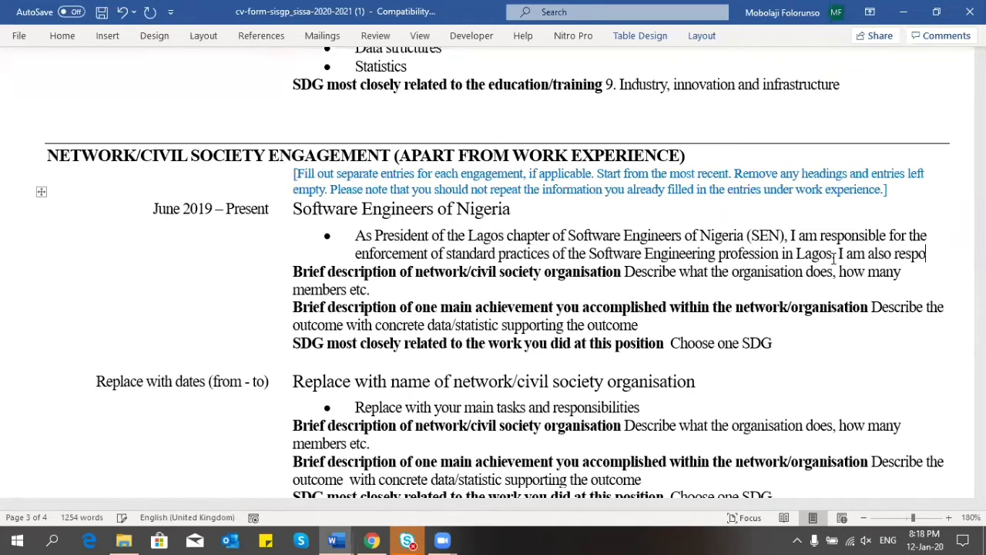
Step: Add 'am also responsible for managing engagements with the state government in updating the standard practices as at when needed/necessary.'
type("nsibl")
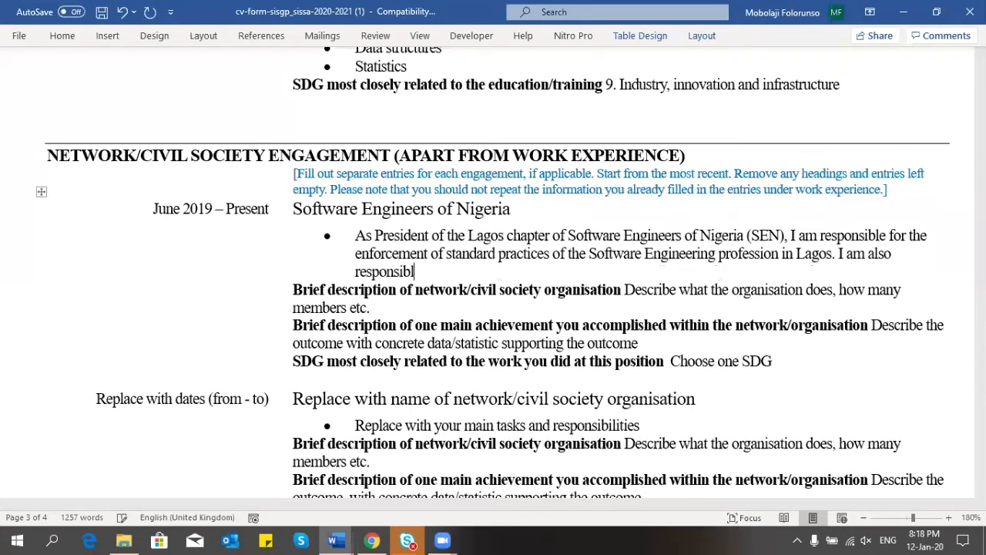
type("e for managin")
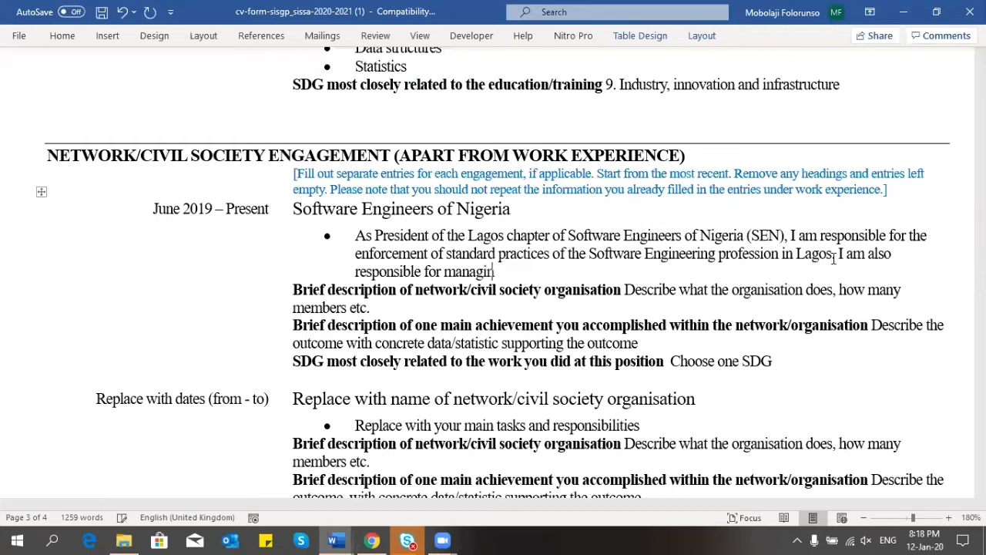
type("g engagements w")
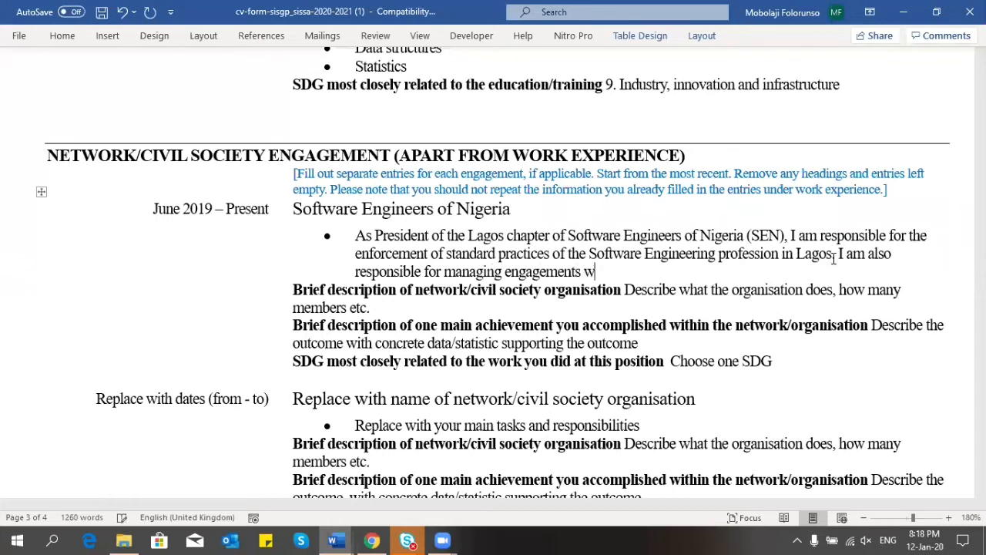
type("ith the state go")
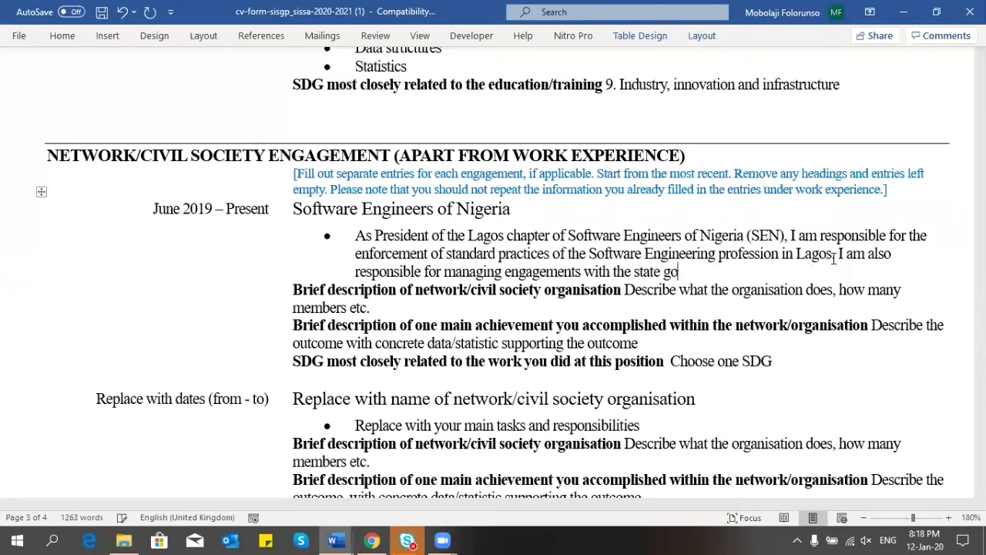
type("vernment in")
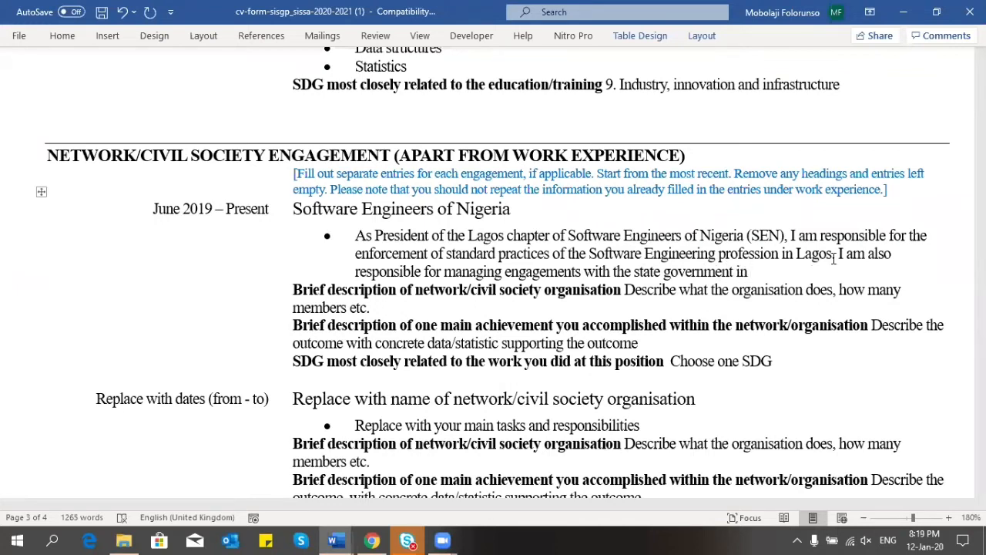
type(" updating the standard p")
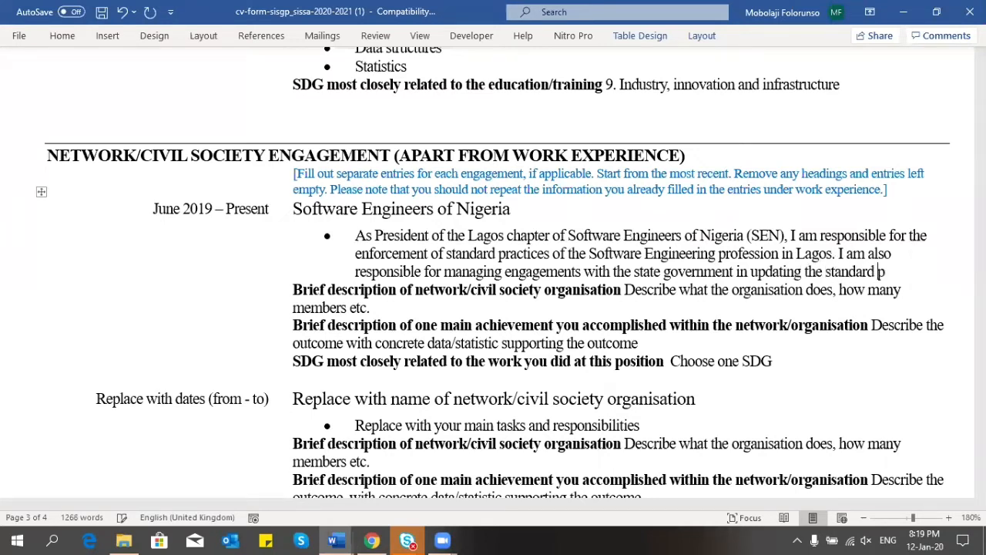
type("ractices a")
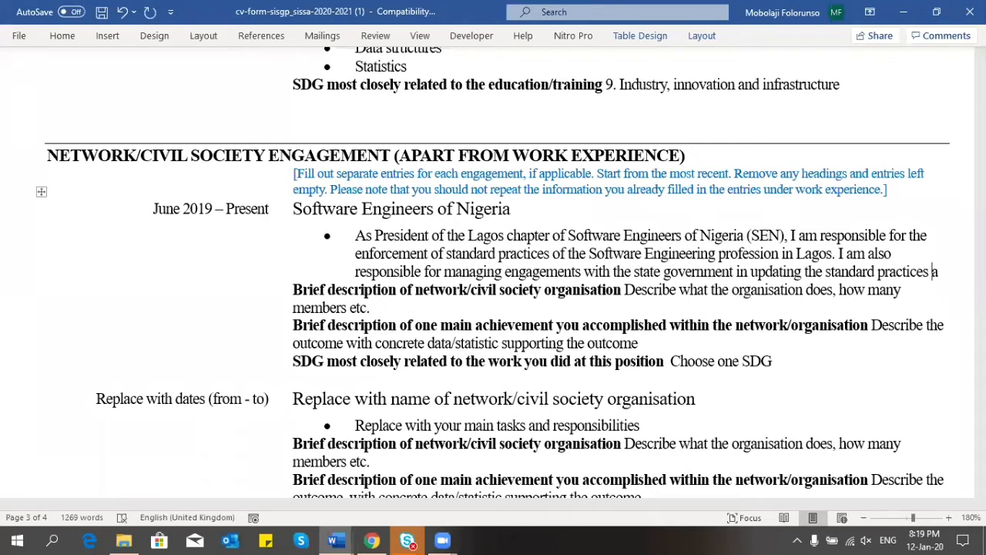
type("s at wg")
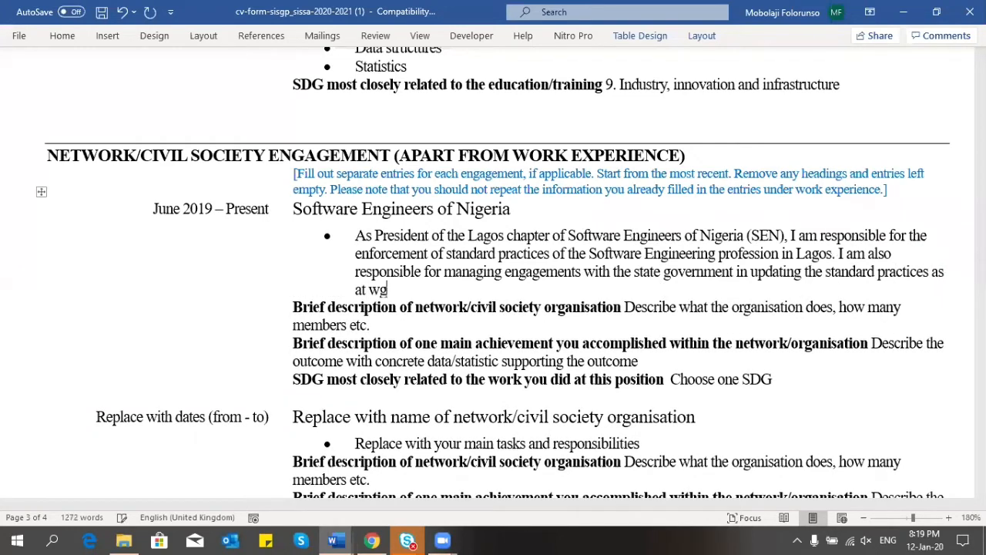
key("BackSpace")
type("hen needed/necessa")
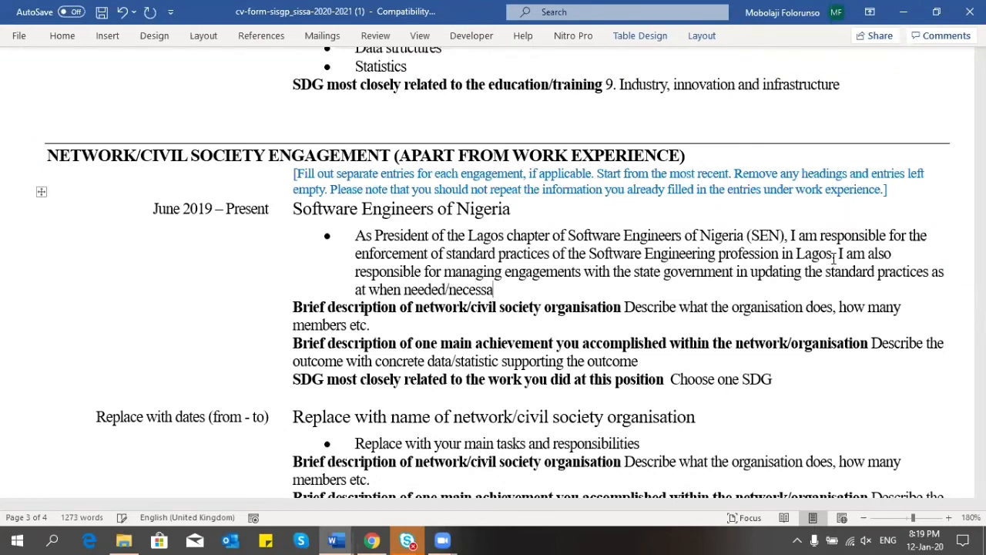
type("ry.")
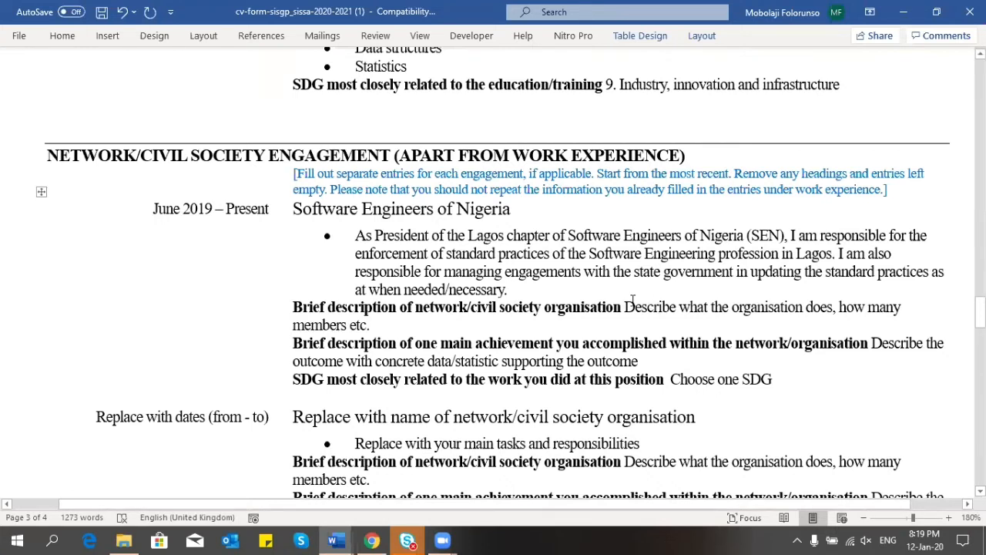
Step: Start the organisation description with 'Software Engineers of Nigeria'
left_click_drag(626, 307, 667, 323)
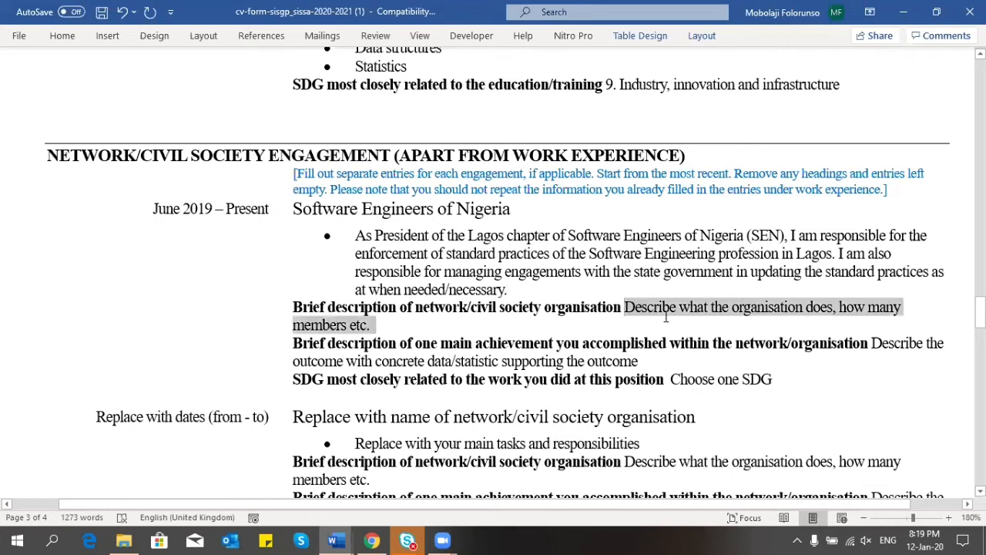
type("The")
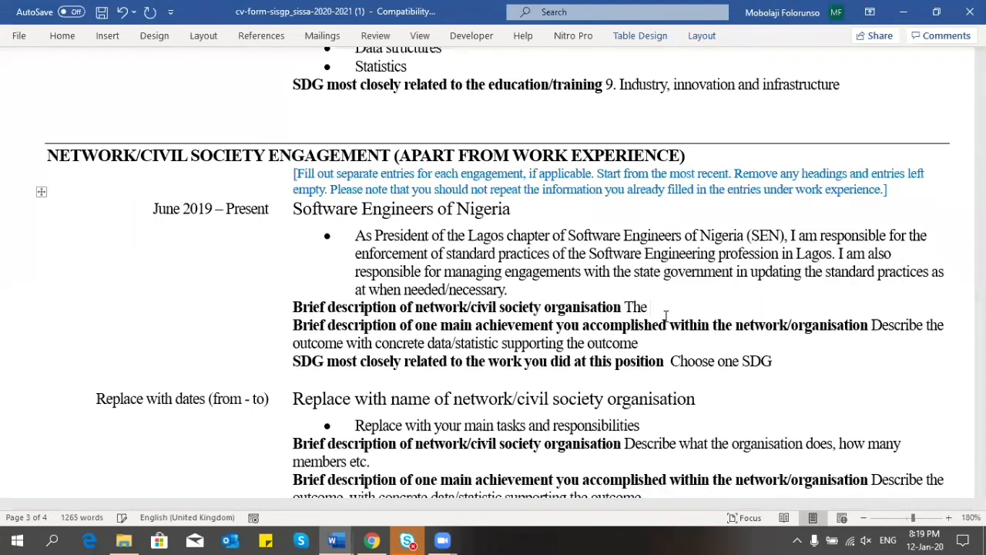
key("BackSpace")
key("BackSpace")
key("BackSpace")
key("BackSpace")
type("Soft")
key("BackSpace")
key("BackSpace")
key("BackSpace")
key("BackSpace")
type("Soft")
key("ctrl+BackSpace")
type("Th")
key("BackSpace")
key("BackSpace")
type("S")
key("Left")
key("BackSpace")
key("Right")
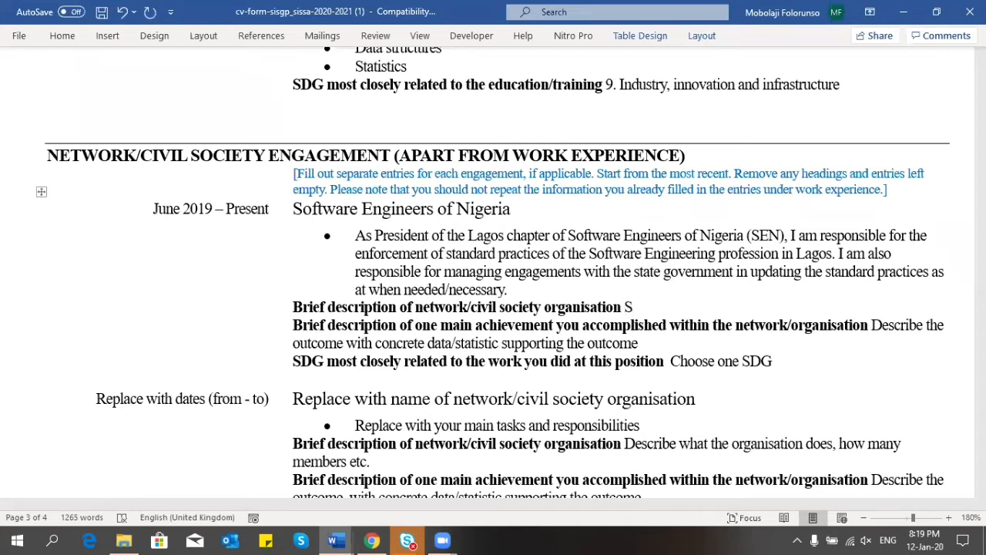
type("oftware Engineer")
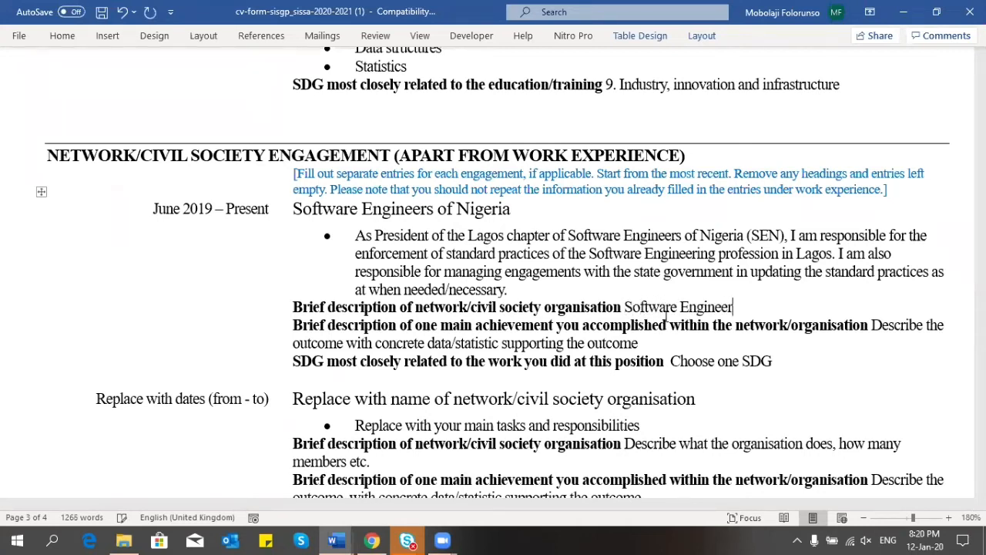
type("s of Nigeria")
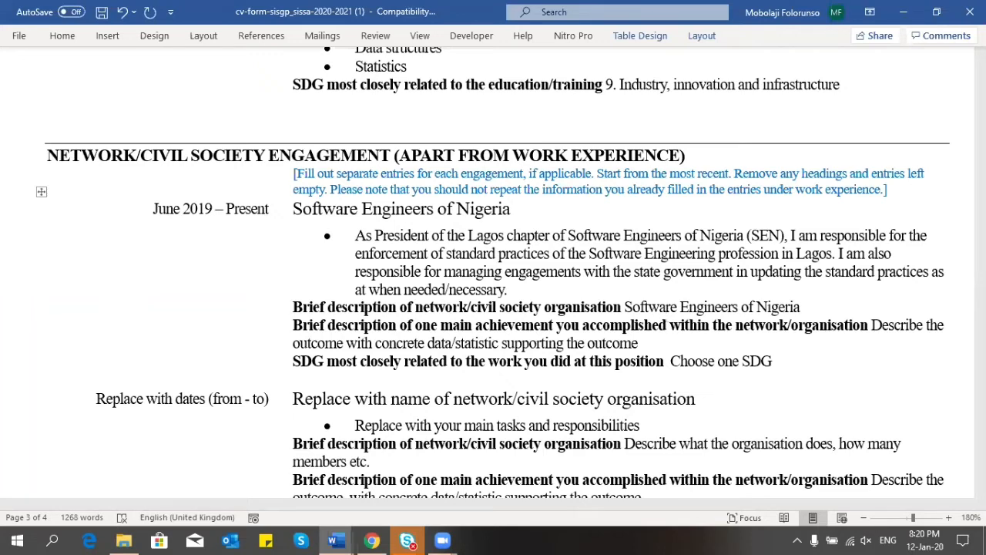
Step: Continue it with 'is a professional association for practitioners', correcting the spelling of practitioners
type("is a professional")
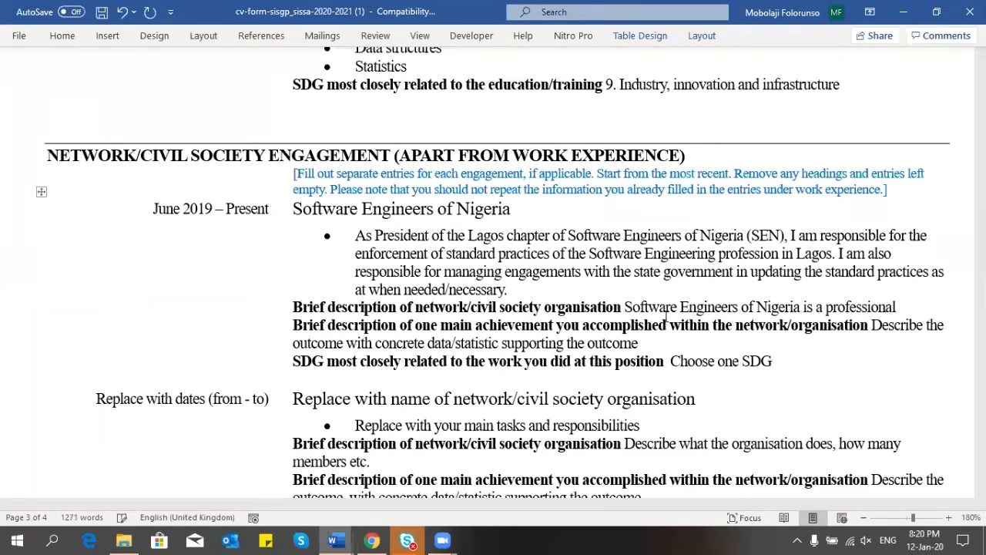
type(" associateion ")
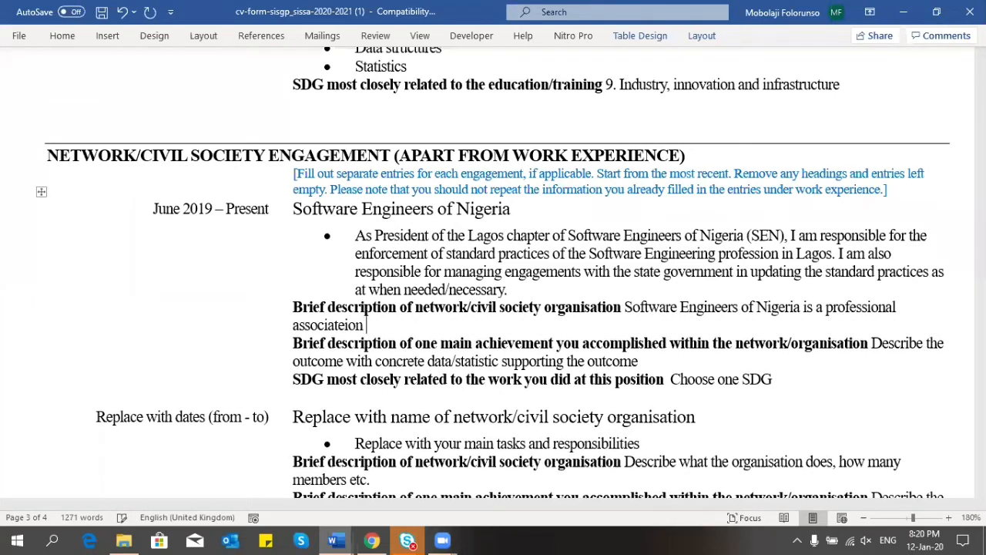
type("for")
key("BackSpace")
key("BackSpace")
key("BackSpace")
key("BackSpace")
key("BackSpace")
key("BackSpace")
key("BackSpace")
key("BackSpace")
type("ion for ")
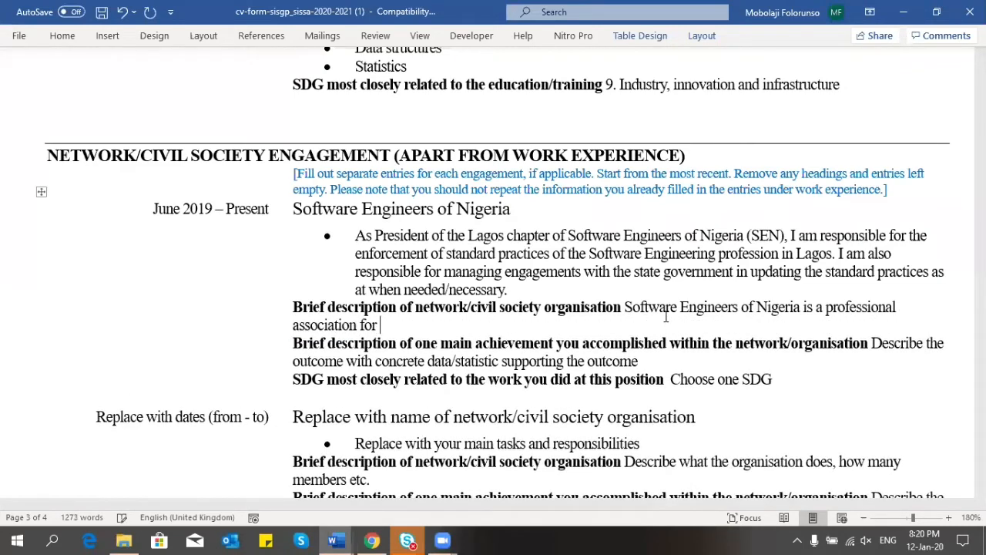
type("professional")
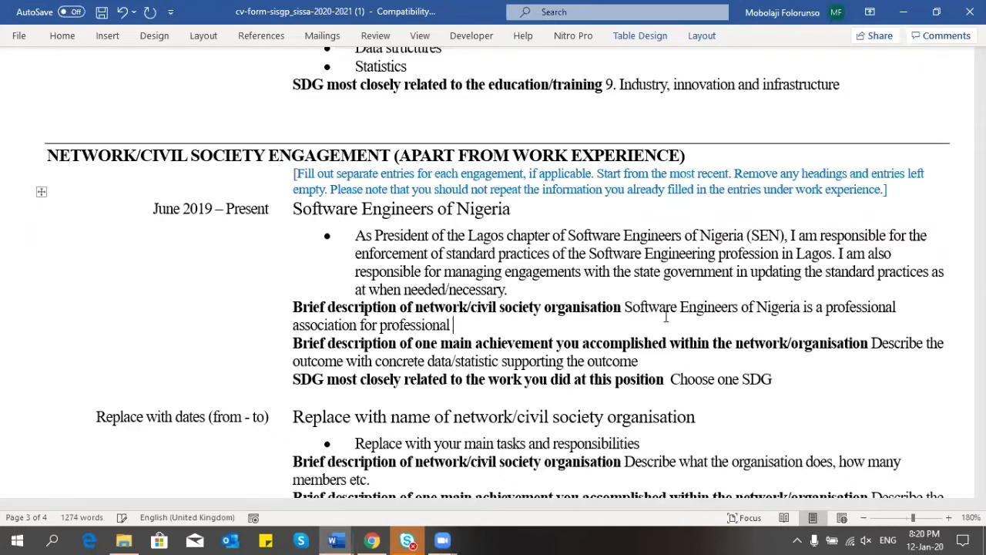
type(" software")
key("BackSpace")
key("BackSpace")
key("BackSpace")
key("BackSpace")
key("BackSpace")
key("BackSpace")
key("BackSpace")
key("BackSpace")
key("BackSpace")
key("BackSpace")
key("BackSpace")
key("BackSpace")
key("BackSpace")
key("BackSpace")
key("BackSpace")
key("BackSpace")
key("BackSpace")
key("BackSpace")
key("BackSpace")
type("ac")
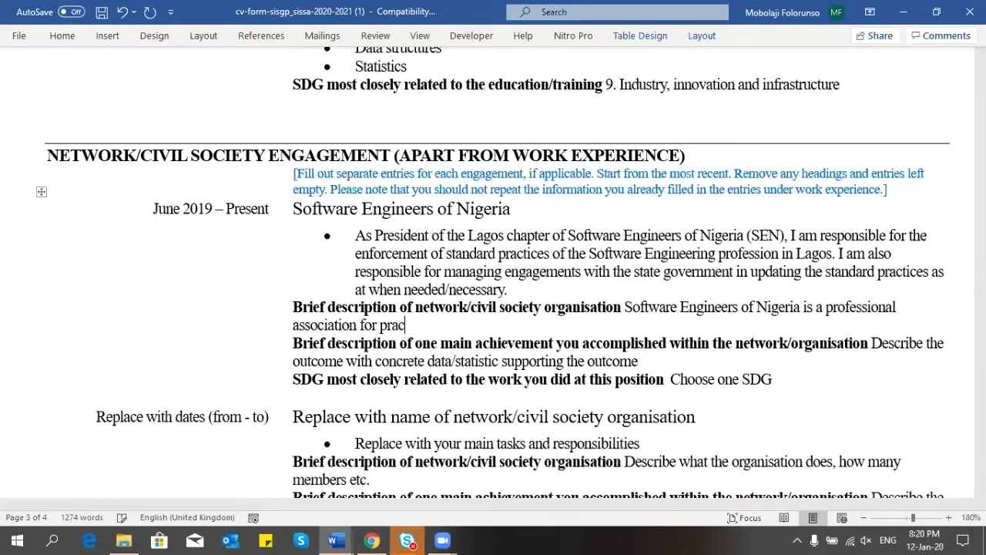
type("tioners")
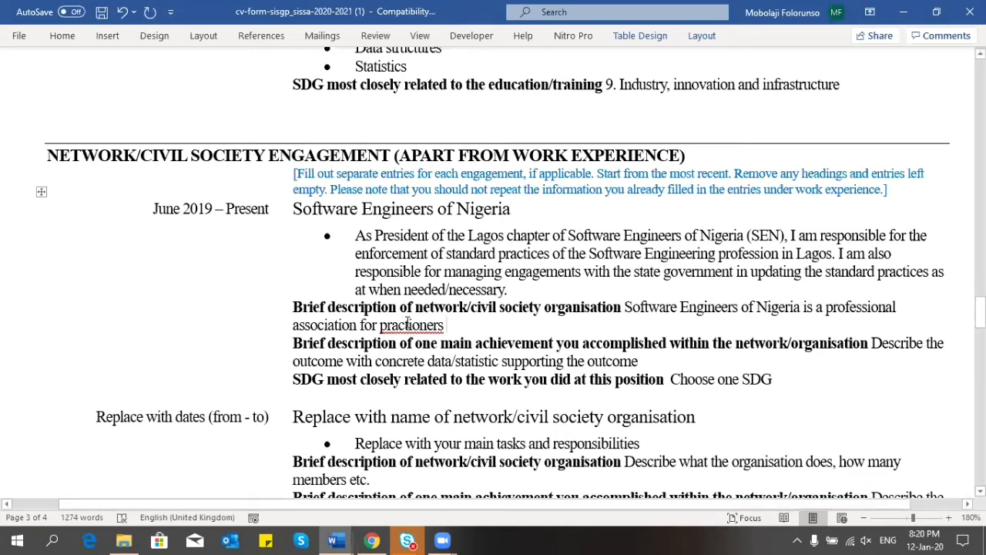
left_click(405, 325)
type("ti")
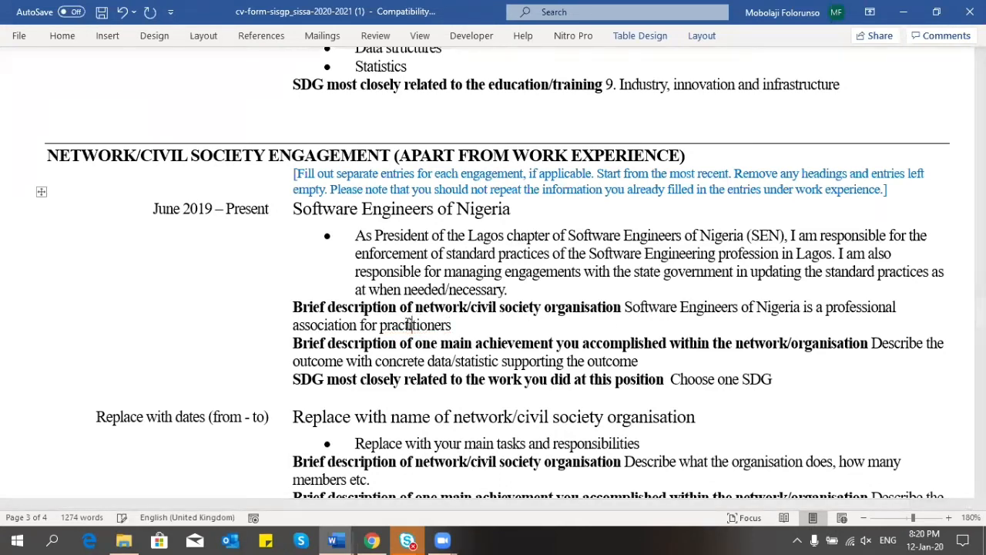
left_click(458, 329)
Step: Finish with 'of the software engineering profession in Nigeria, with 20,000 members at the moment.'
type("of the si")
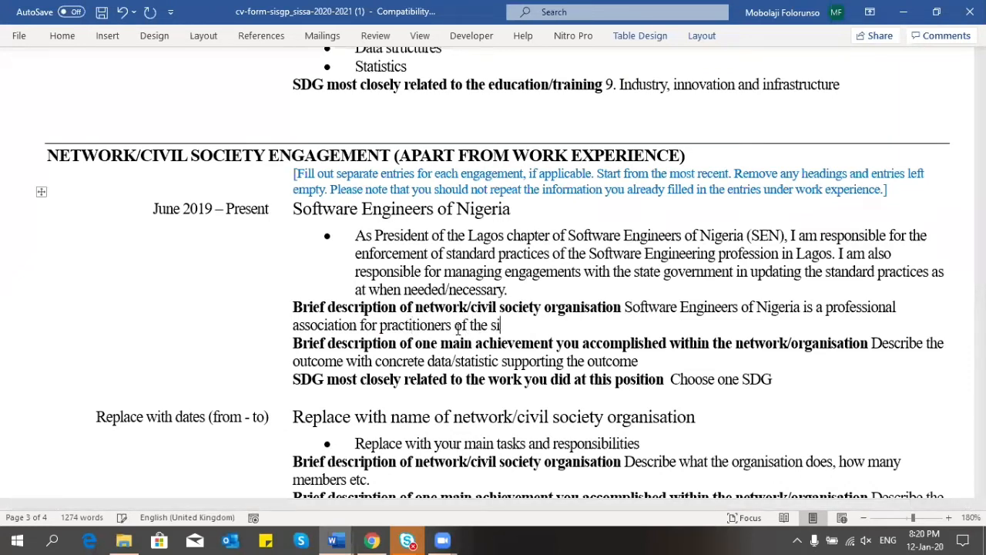
type("ftwar")
key("BackSpace")
key("BackSpace")
key("BackSpace")
key("BackSpace")
key("BackSpace")
key("BackSpace")
type("oftware engineer")
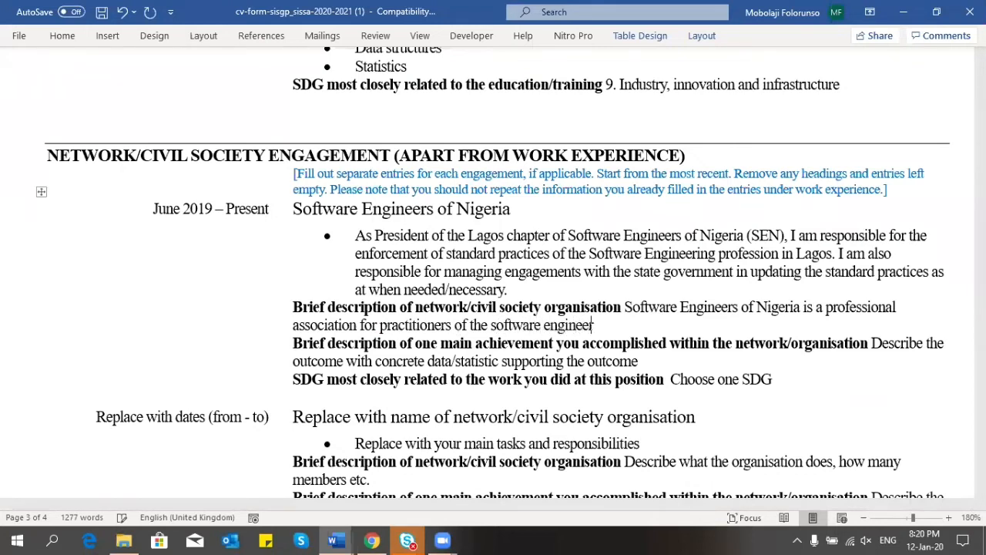
type("ing profession ")
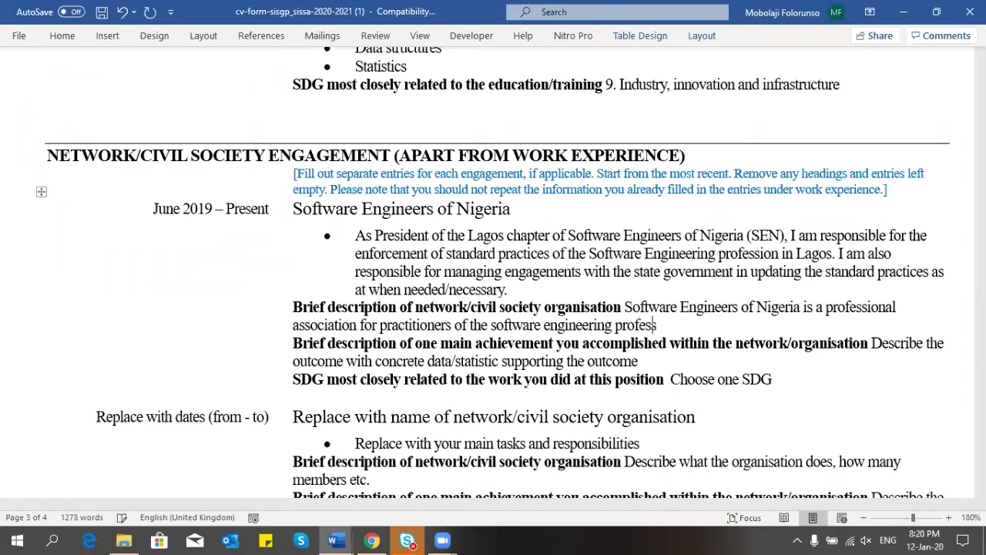
type("in Nig")
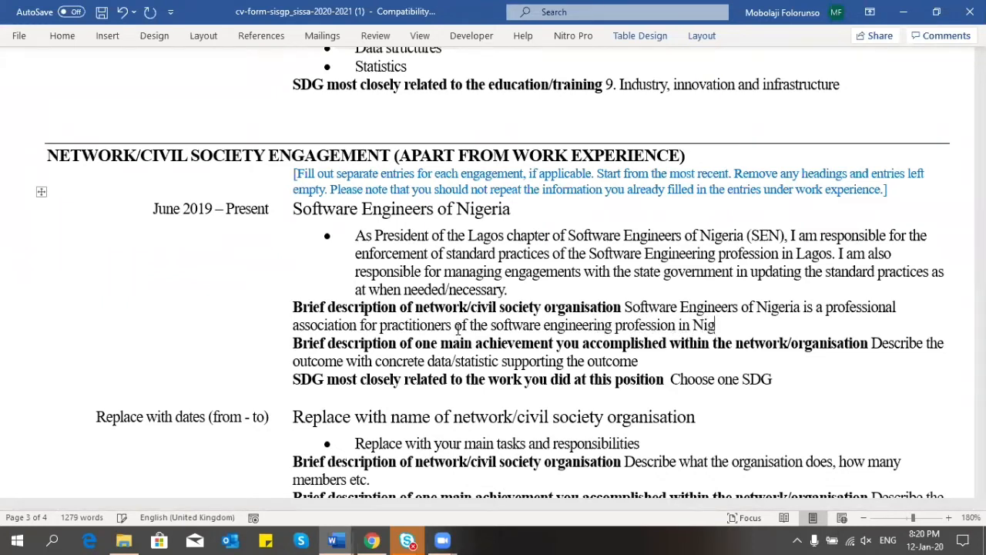
type("eria, with 2")
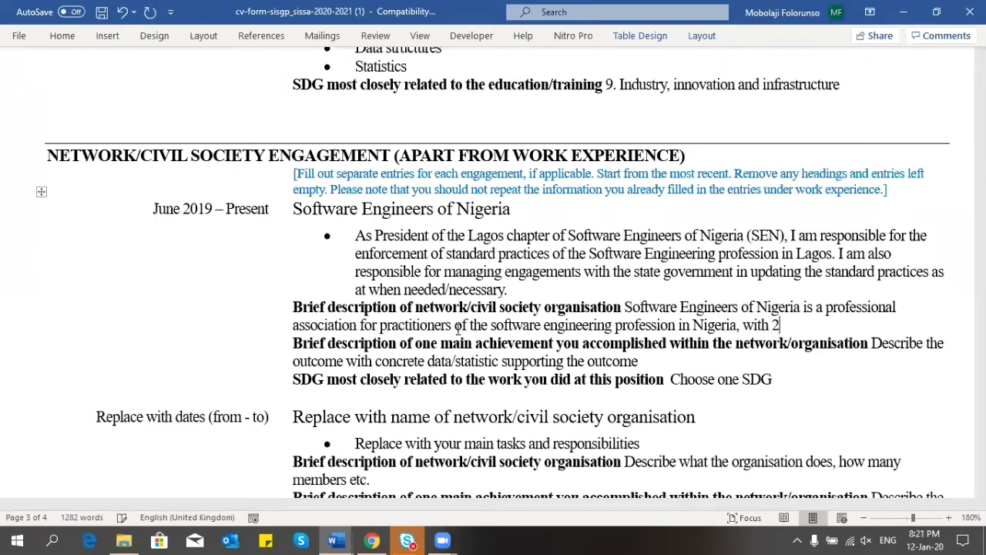
type("0,000 members til")
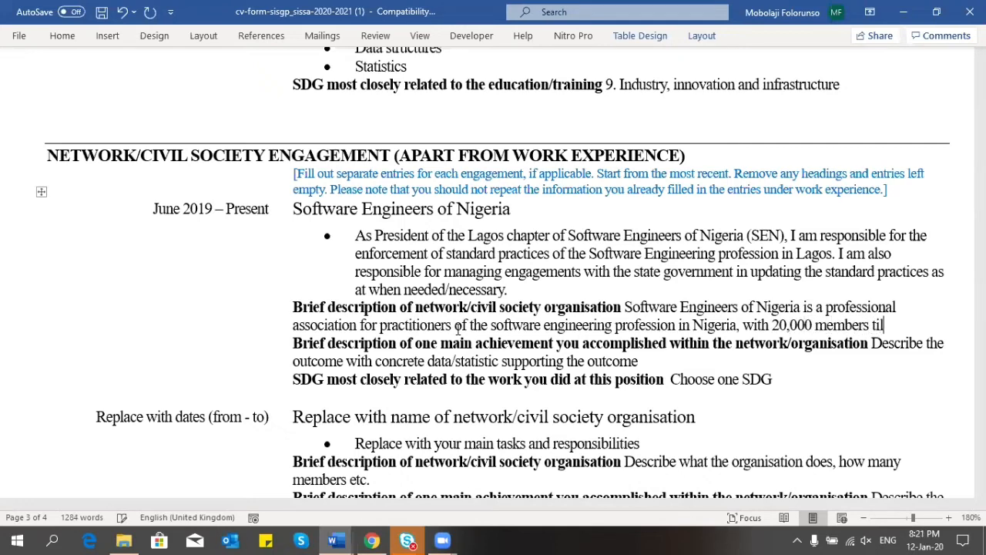
type("l thi")
key("BackSpace")
key("BackSpace")
key("BackSpace")
key("BackSpace")
key("BackSpace")
key("BackSpace")
key("BackSpace")
key("BackSpace")
key("BackSpace")
type("at the mom")
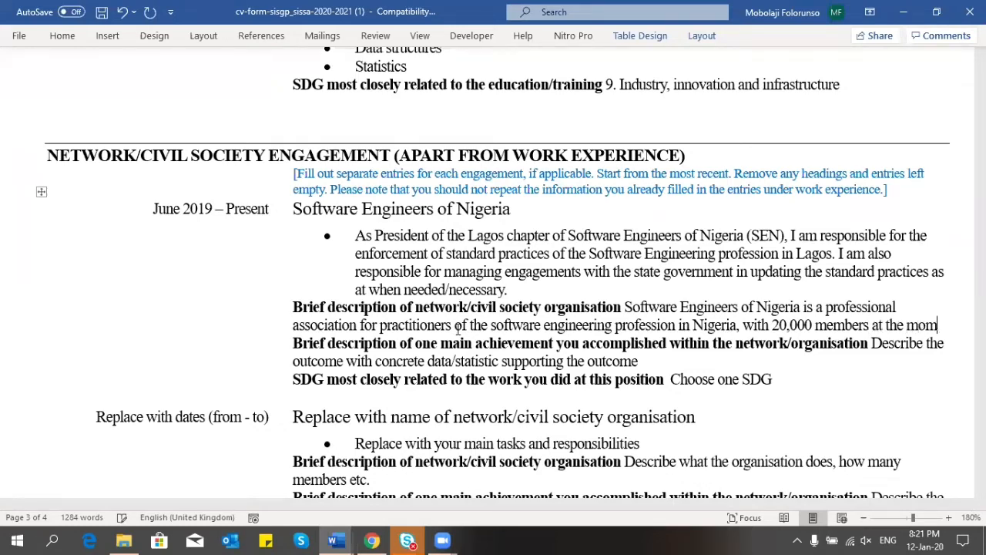
type("ent.")
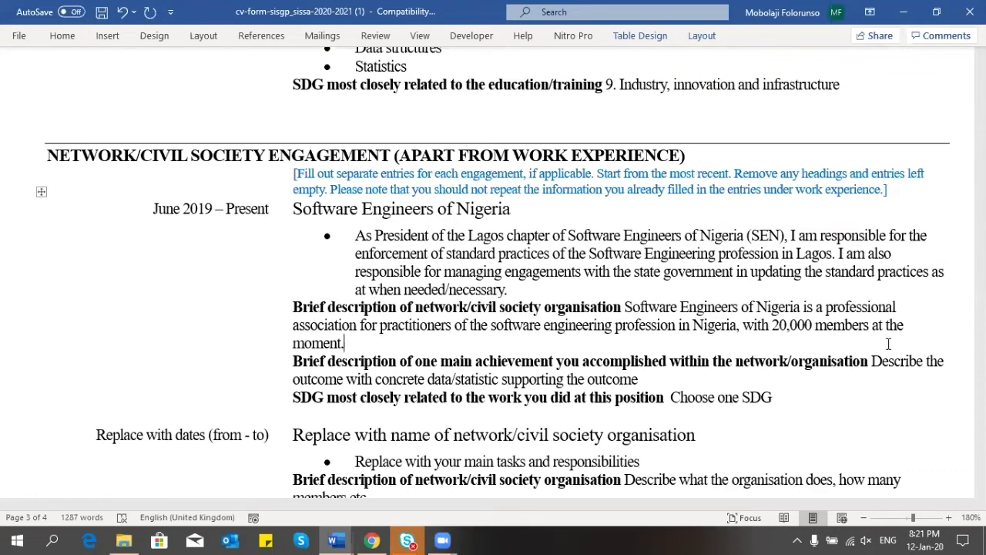
Step: Replace the achievement placeholder with 'In July 2019, I approached the faculty at the Technology University of Lagos, to advise on…'
left_click_drag(873, 362, 638, 384)
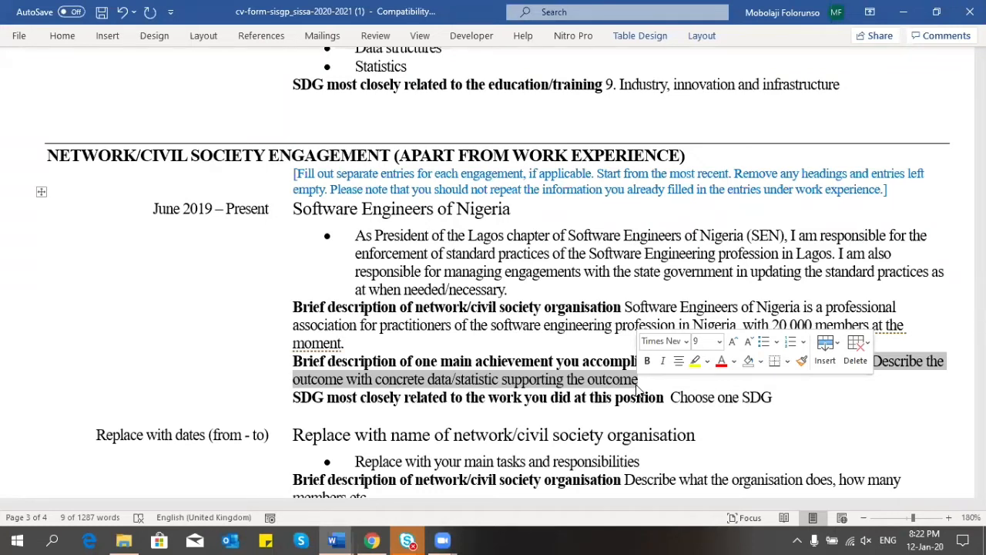
type("I was res")
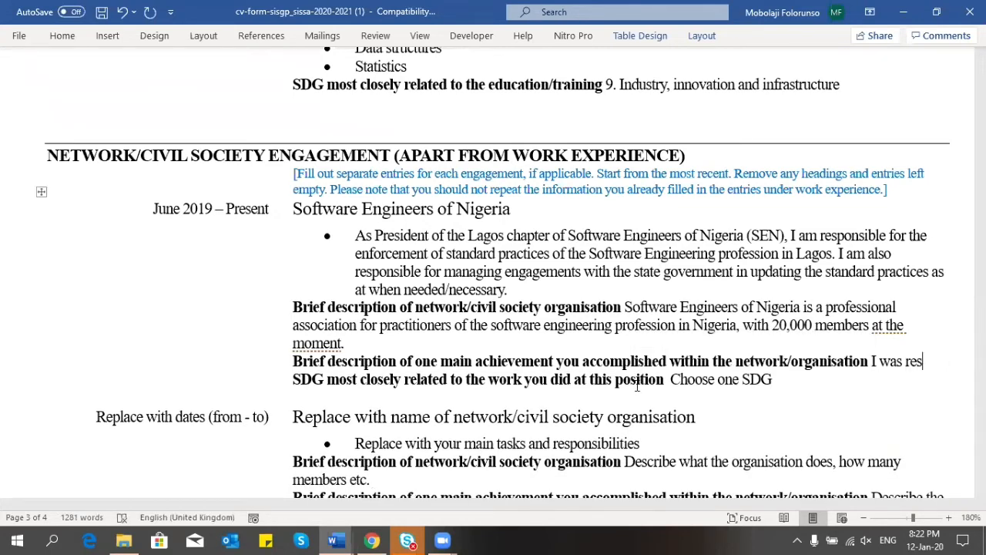
key("BackSpace")
key("BackSpace")
key("BackSpace")
key("BackSpace")
key("BackSpace")
key("BackSpace")
key("BackSpace")
type("n")
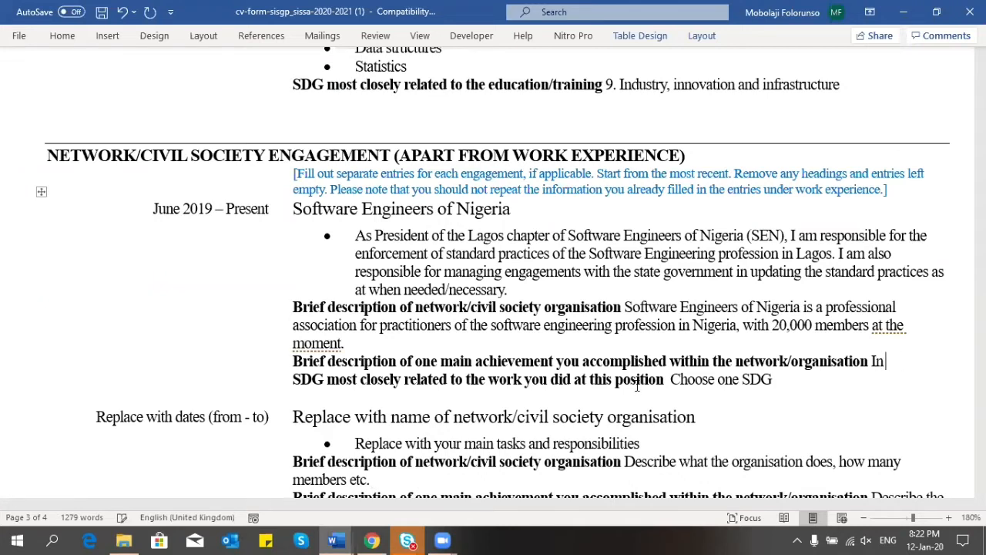
type(" 20")
key("BackSpace")
key("BackSpace")
type("July 2019,")
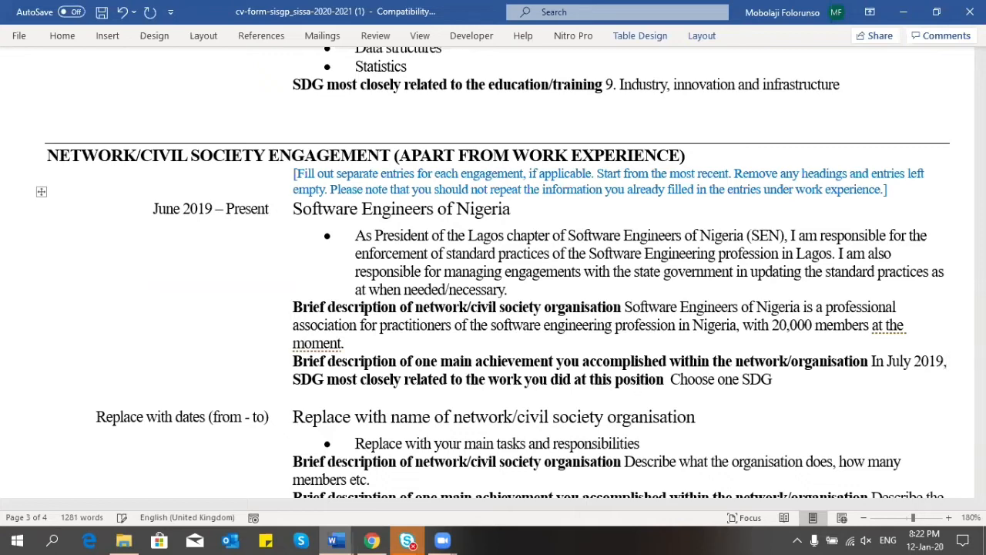
type(" I a")
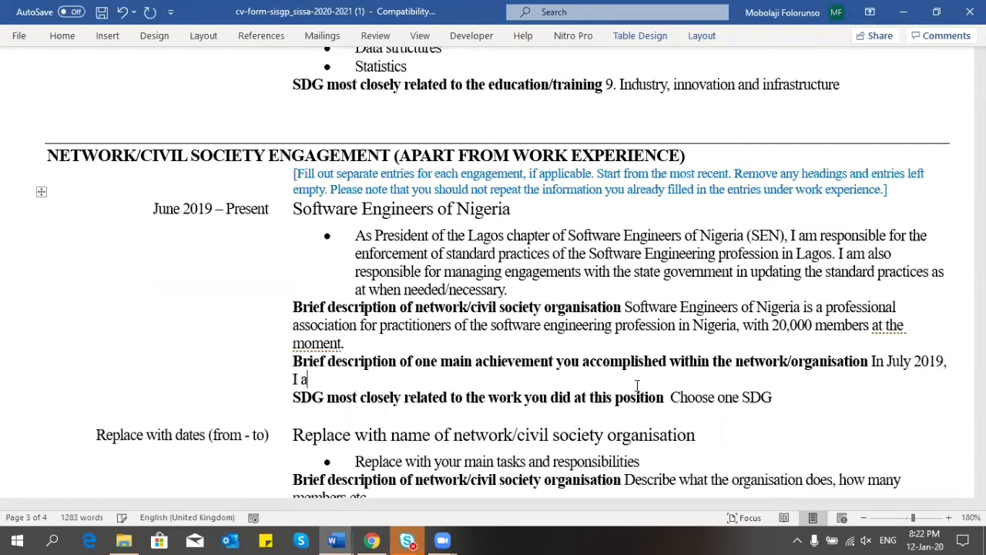
type("pproached ")
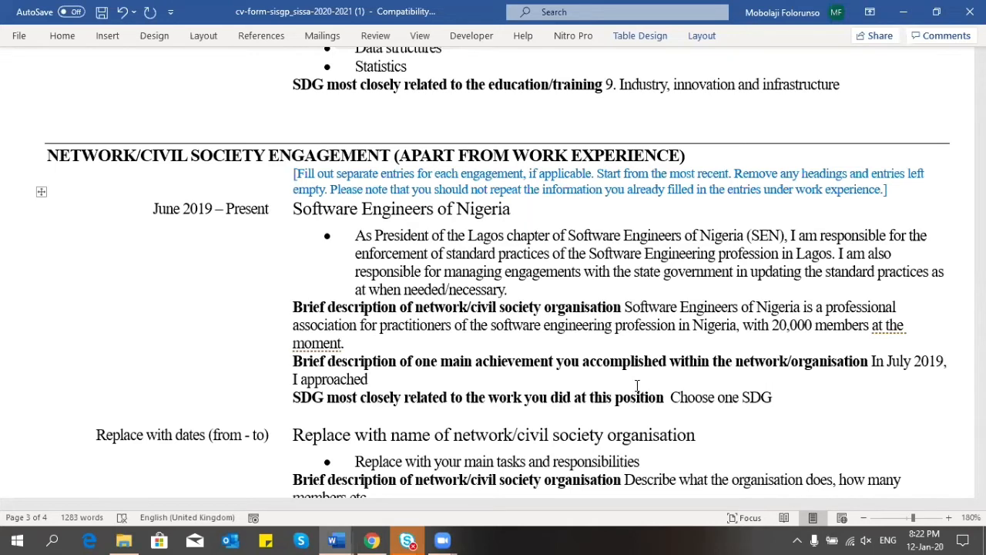
type("the facyl")
key("BackSpace")
key("BackSpace")
type("ulty at ")
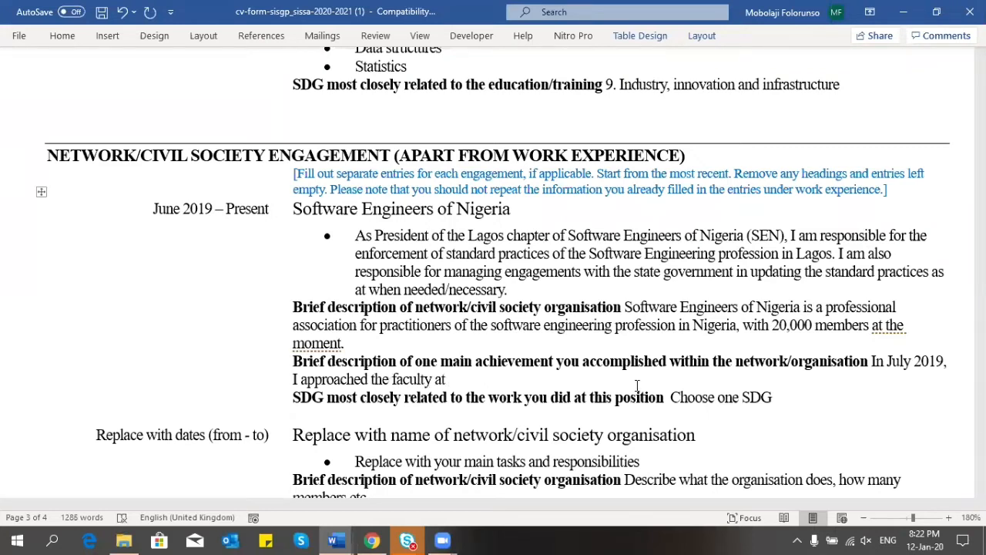
type("the Techn")
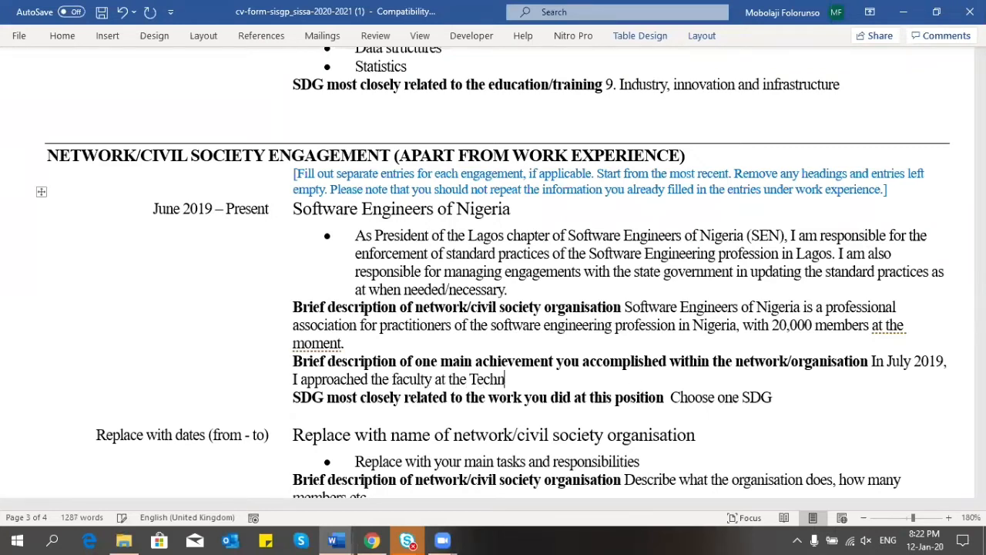
type("ology Univers")
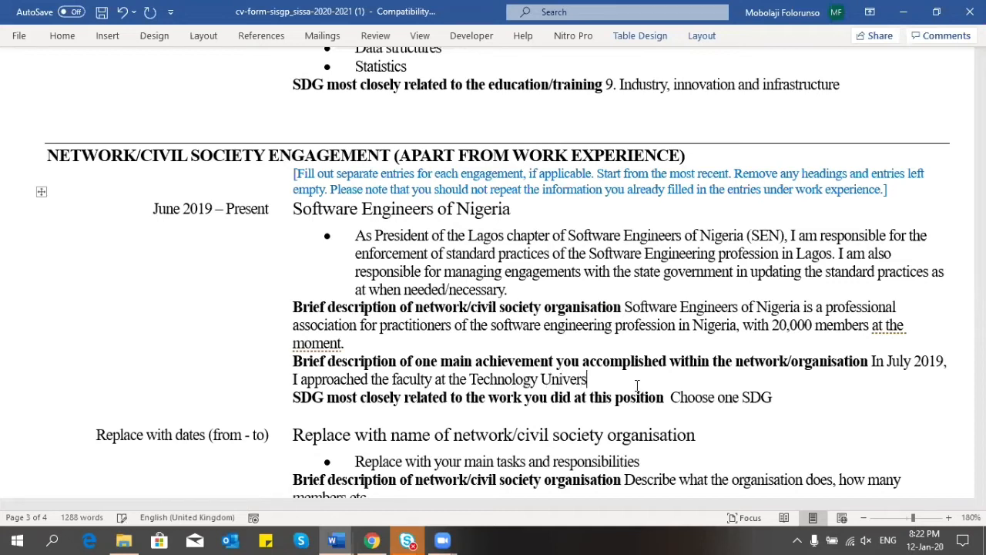
type("ity of Lagos")
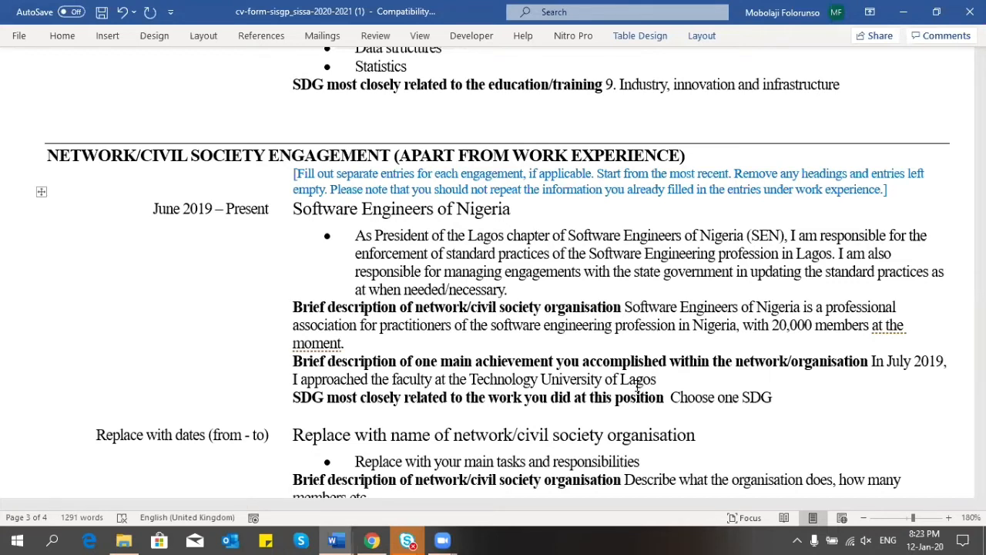
type(", to advise on ")
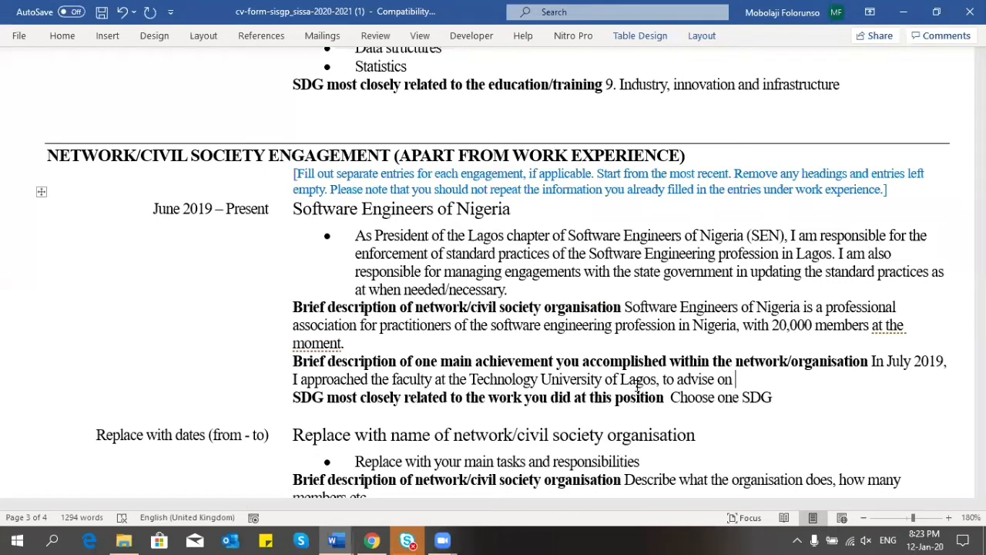
type("how to improve ")
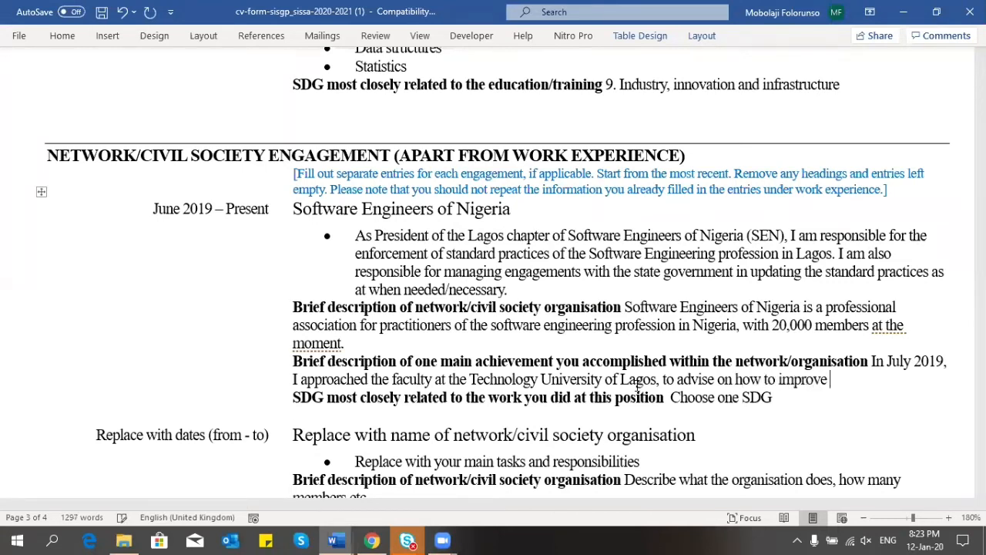
type("the compute")
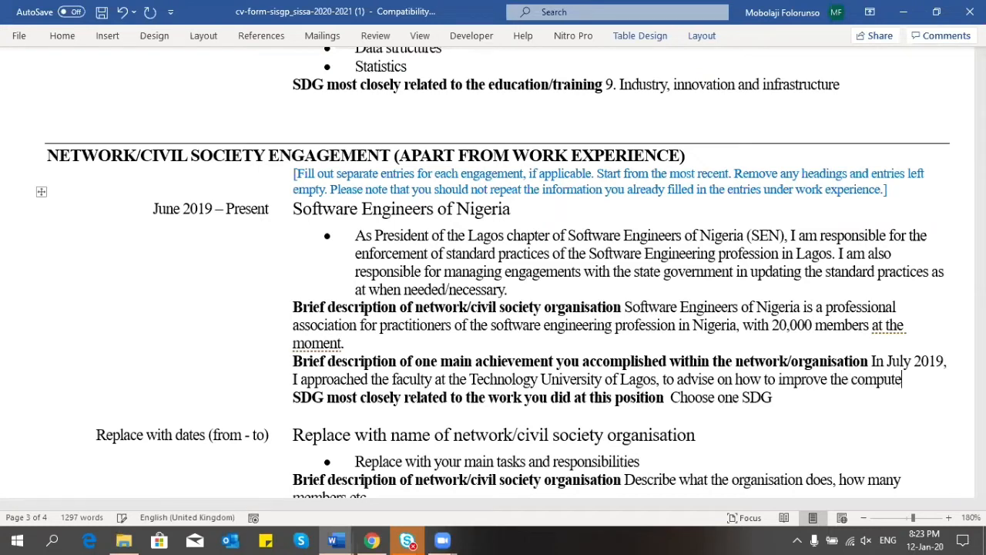
type("r ci")
Step: Continue with 'computer science curriculum at the university in line with industrial practices. This effort led to'
key("BackSpace")
key("BackSpace")
type("science c")
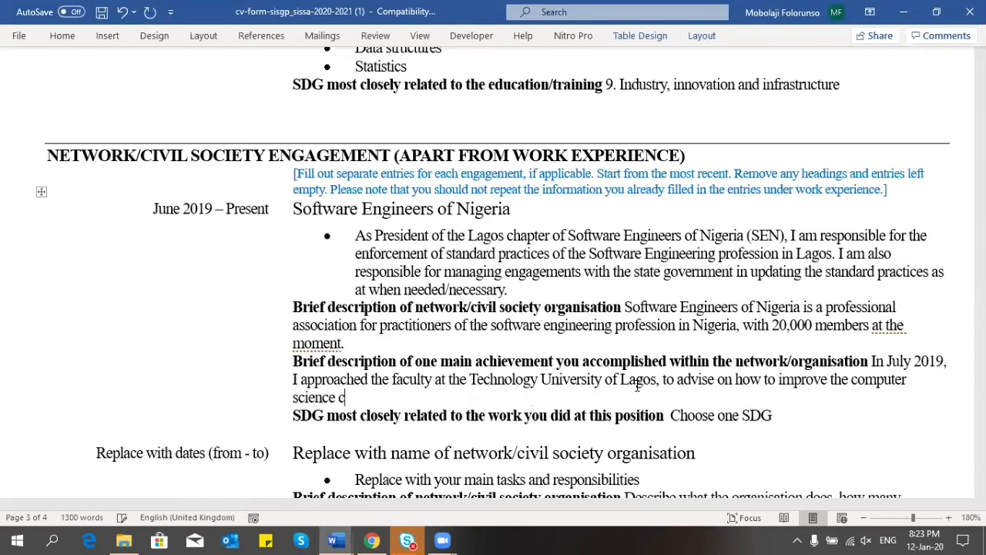
type("urriculum at the ")
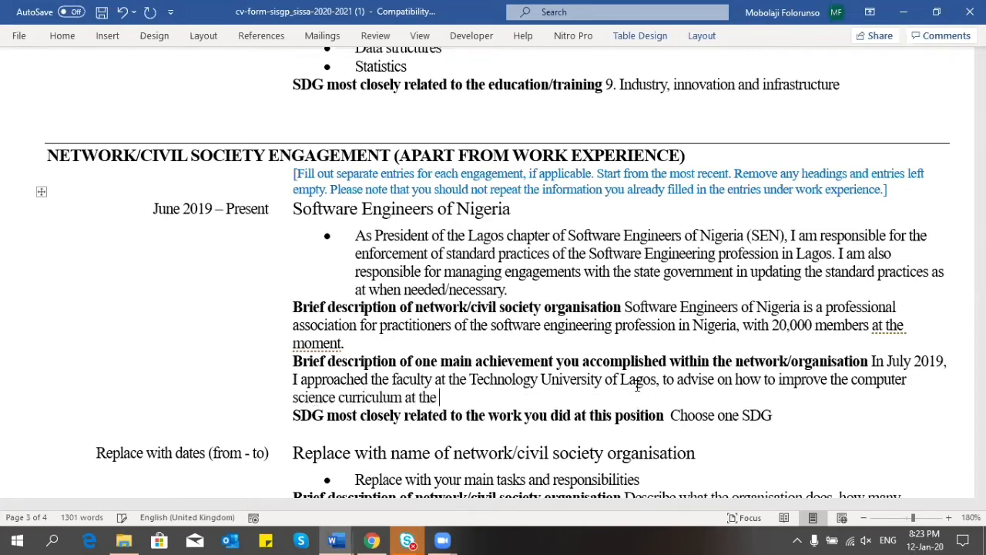
type("university")
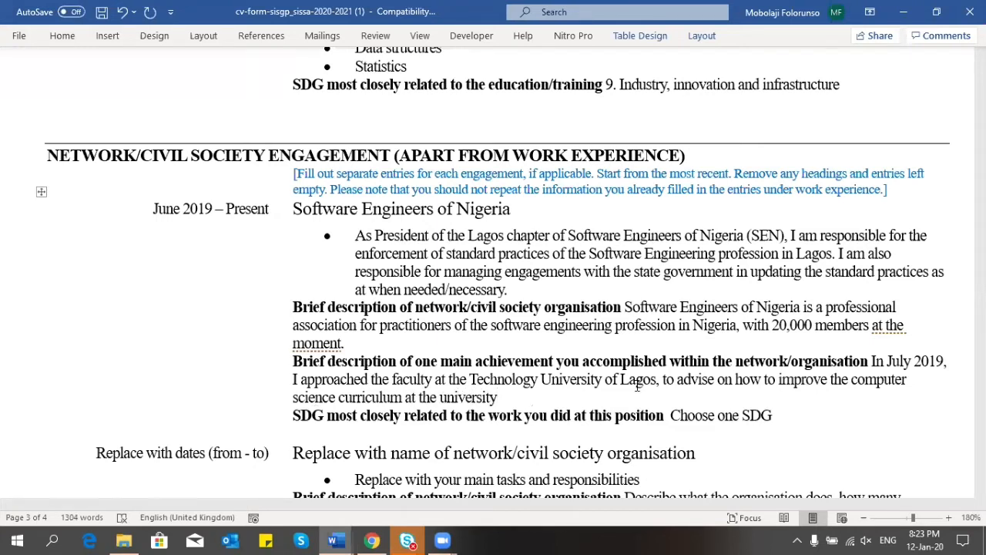
type("in line with")
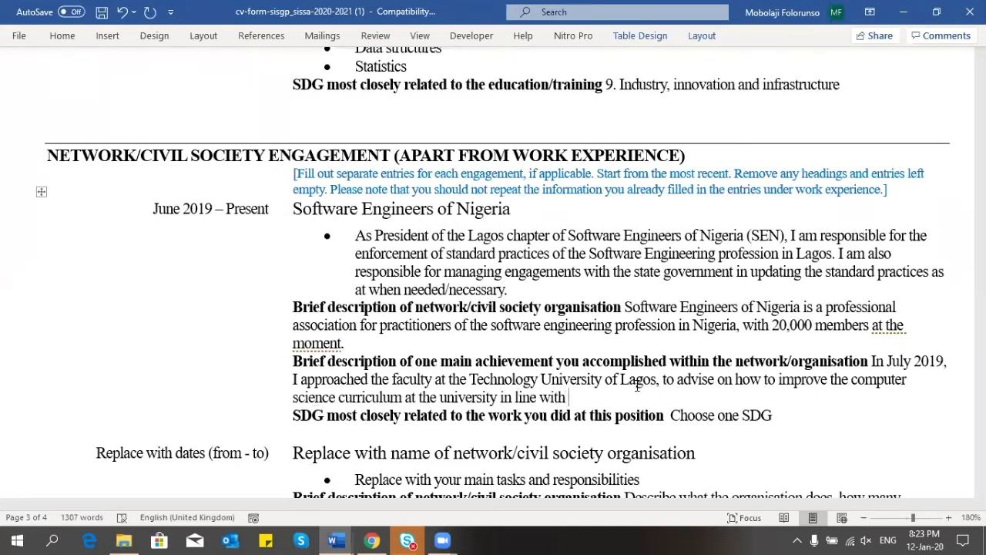
type(" industrial ")
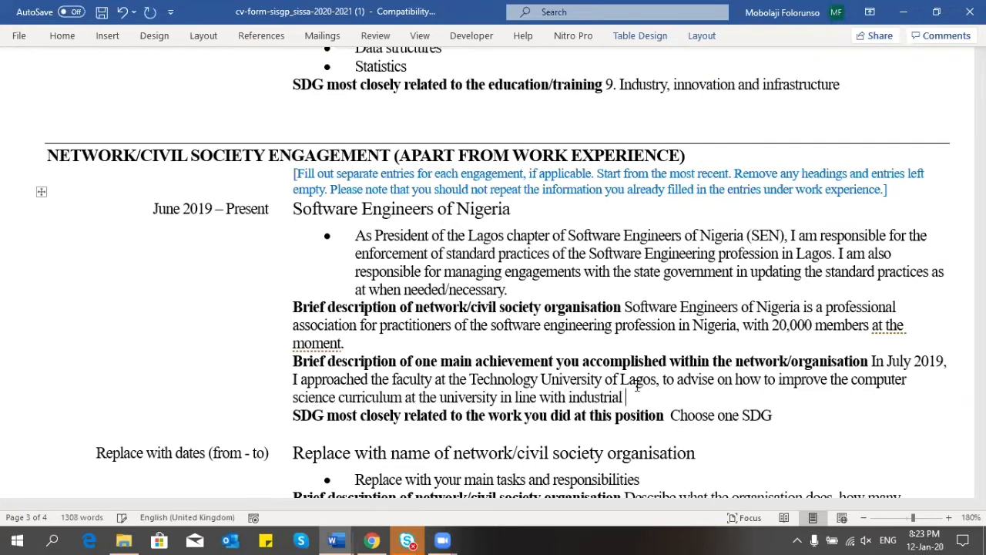
type("practices. This l")
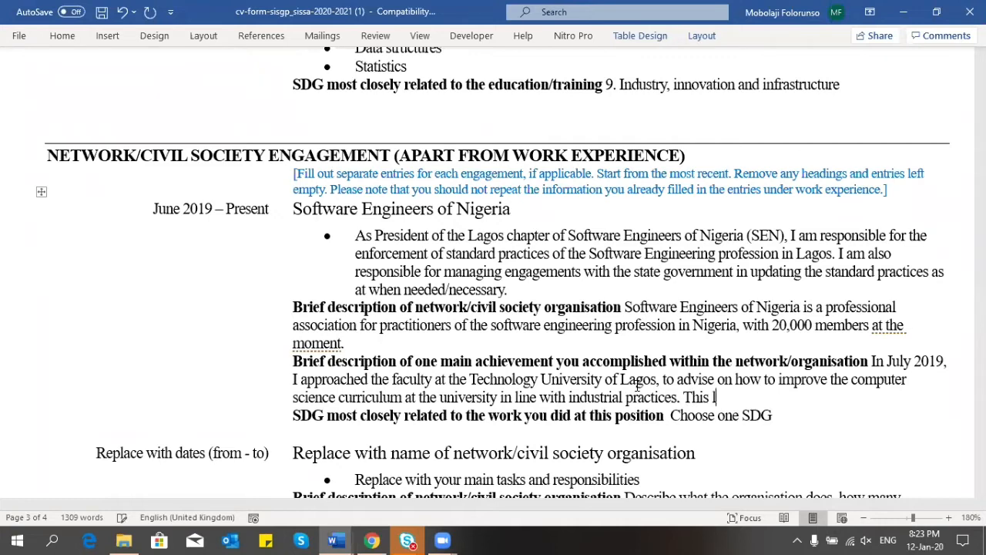
key("BackSpace")
type("effort led to")
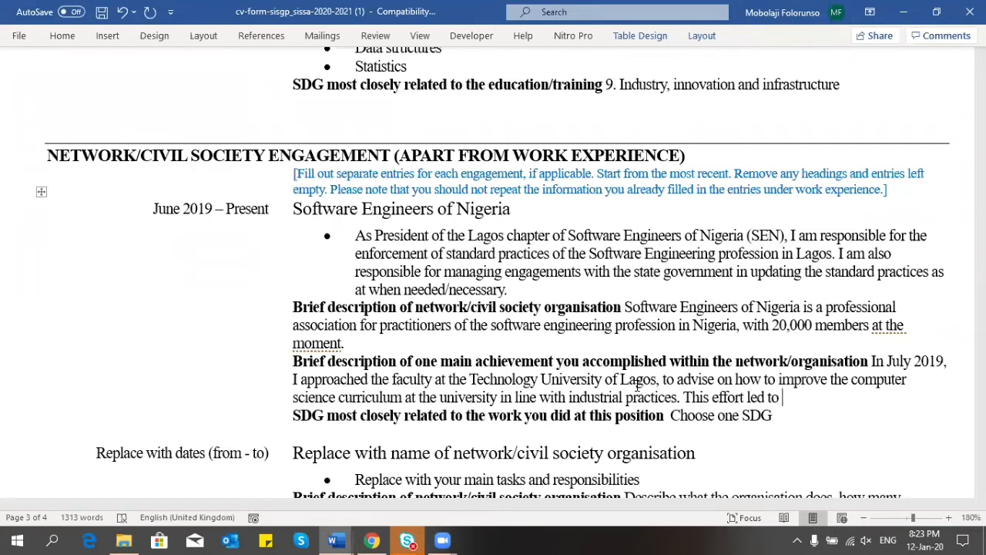
Step: Add the ranking improvement of the university's computer science Bachelor's programme from 1,265th to 27th in Africa
type("the improve")
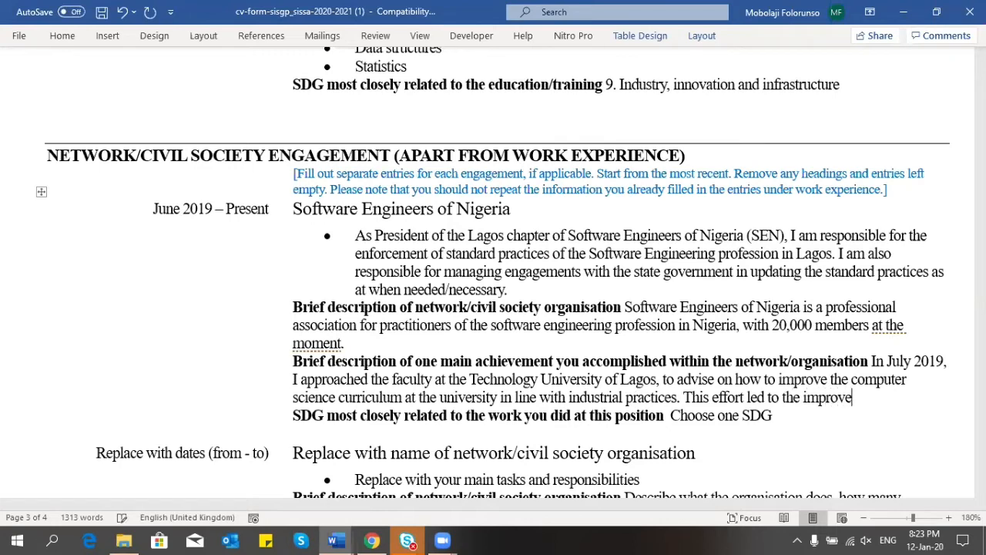
type("ment of the un")
type("iver")
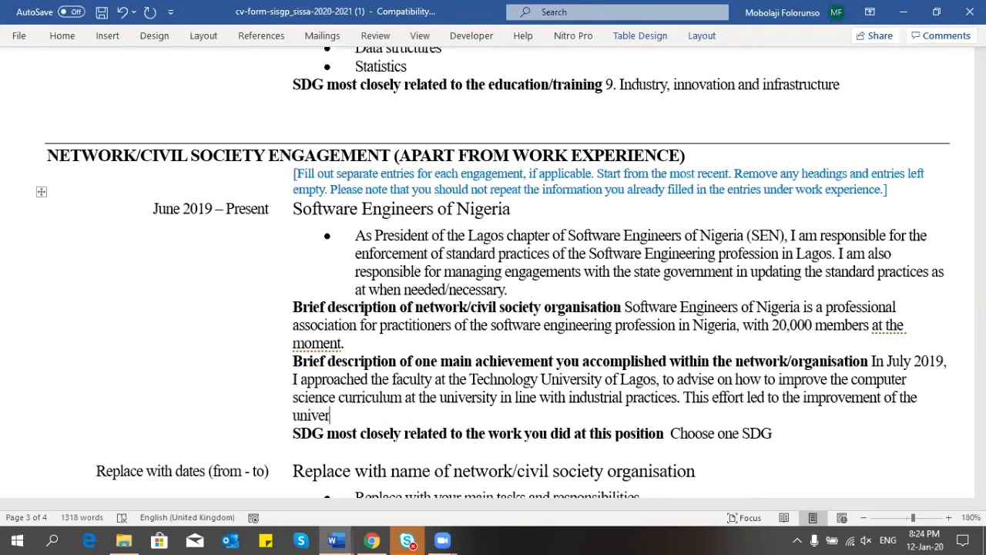
key("BackSpace")
key("BackSpace")
key("BackSpace")
key("BackSpace")
key("BackSpace")
key("BackSpace")
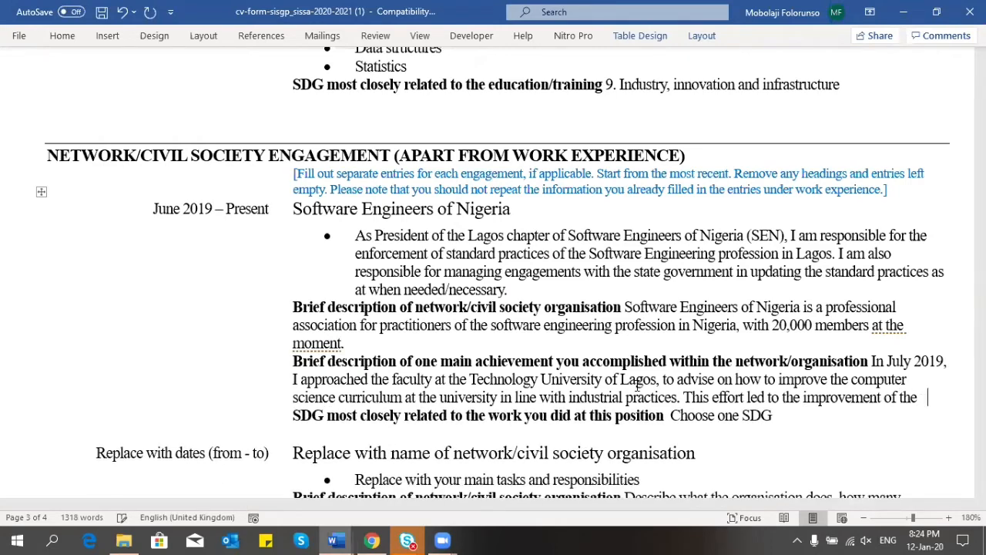
type("ranking of the unib")
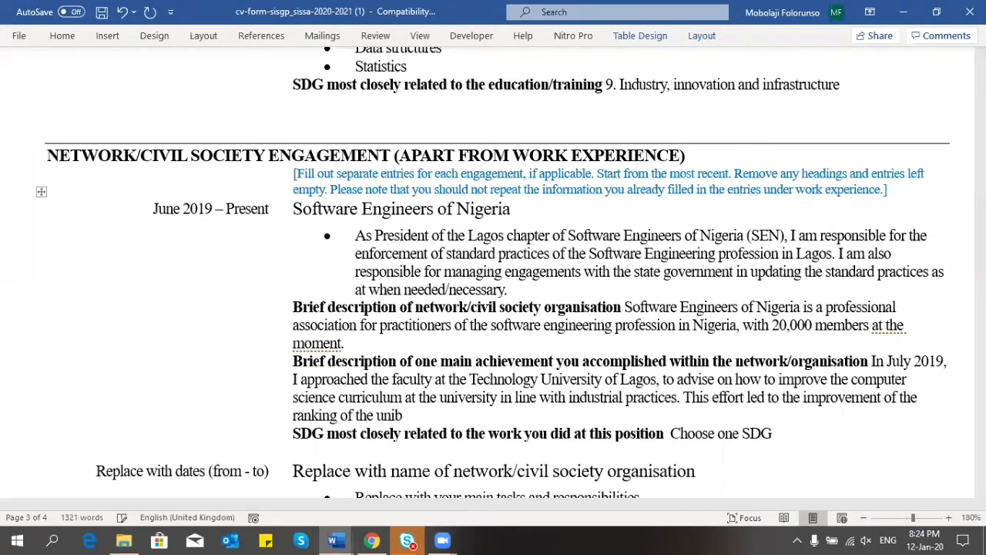
key("BackSpace")
type("versit")
type("y's ")
type("computer ")
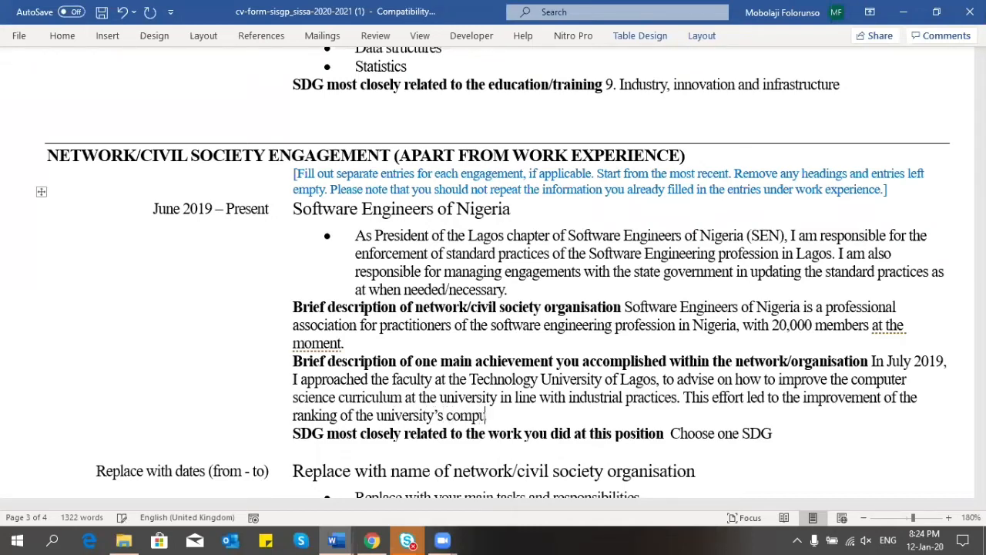
type("sc")
type("ience Bachelor")
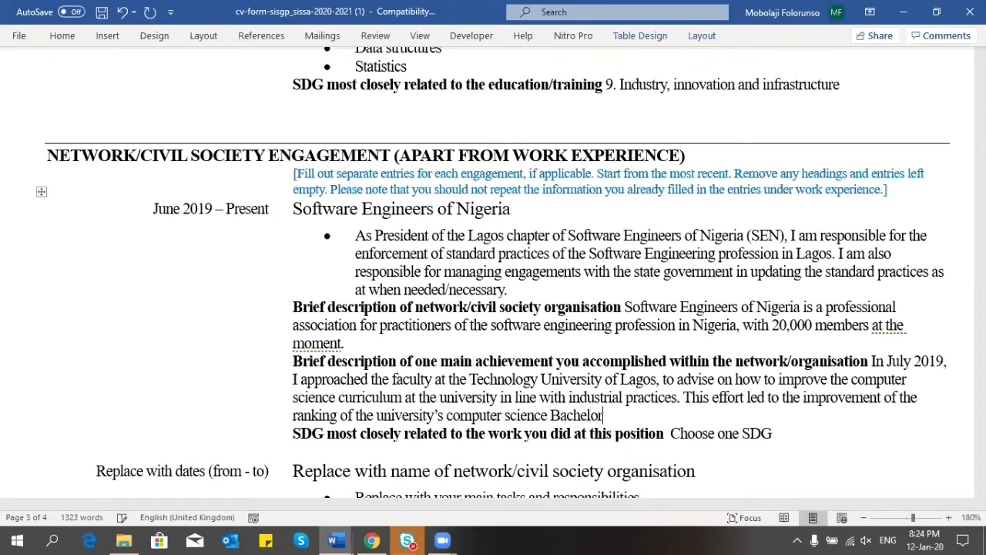
type("'s programme")
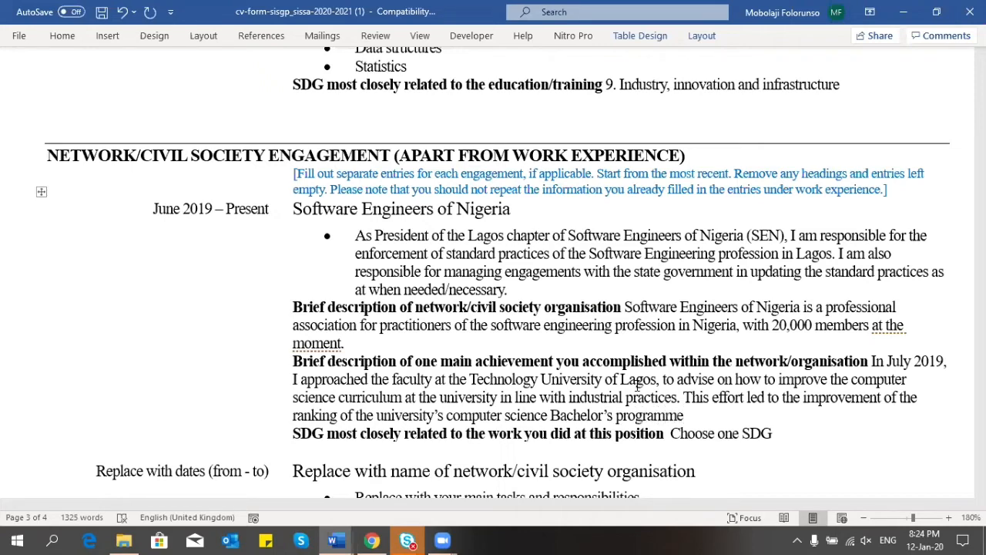
type(" from")
type("1,265th i")
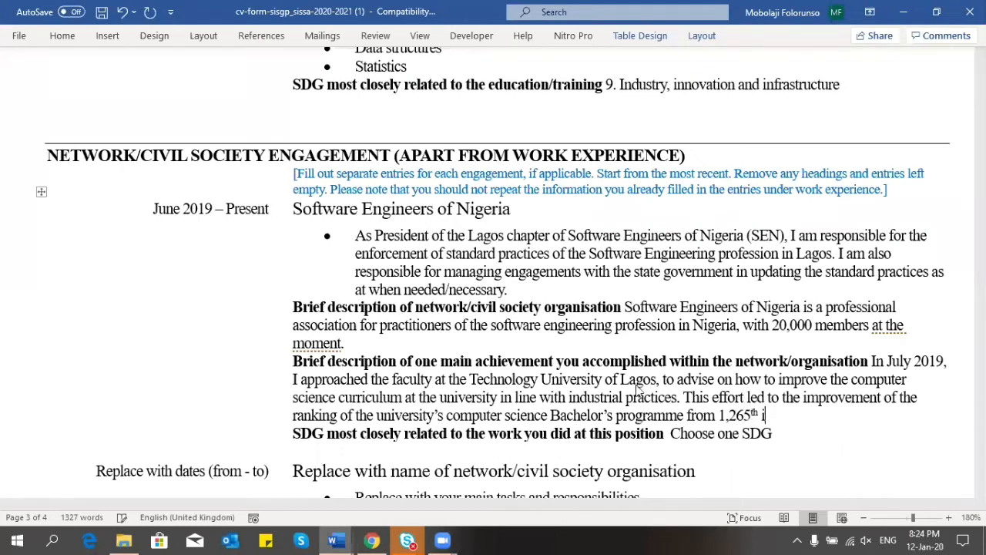
type("n Africa ")
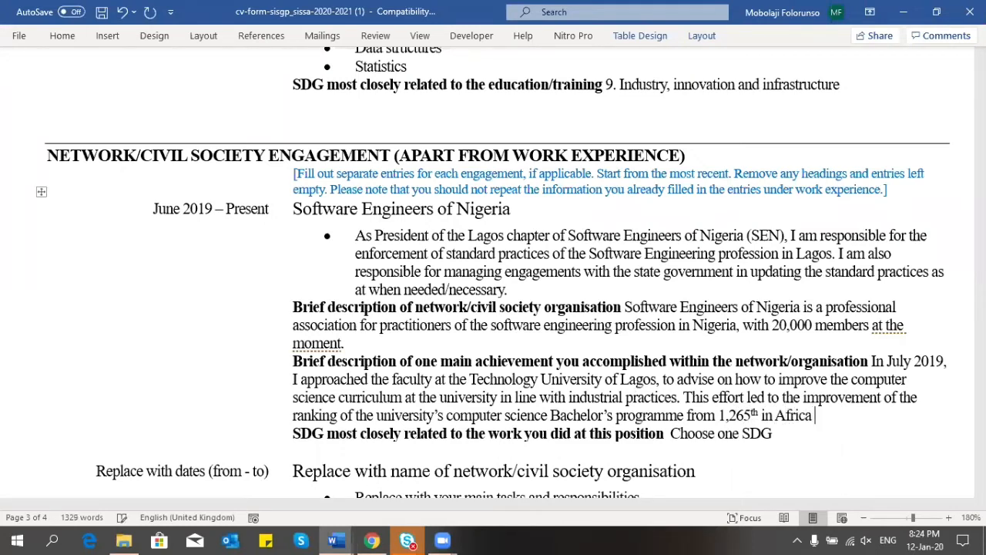
type("to its cur")
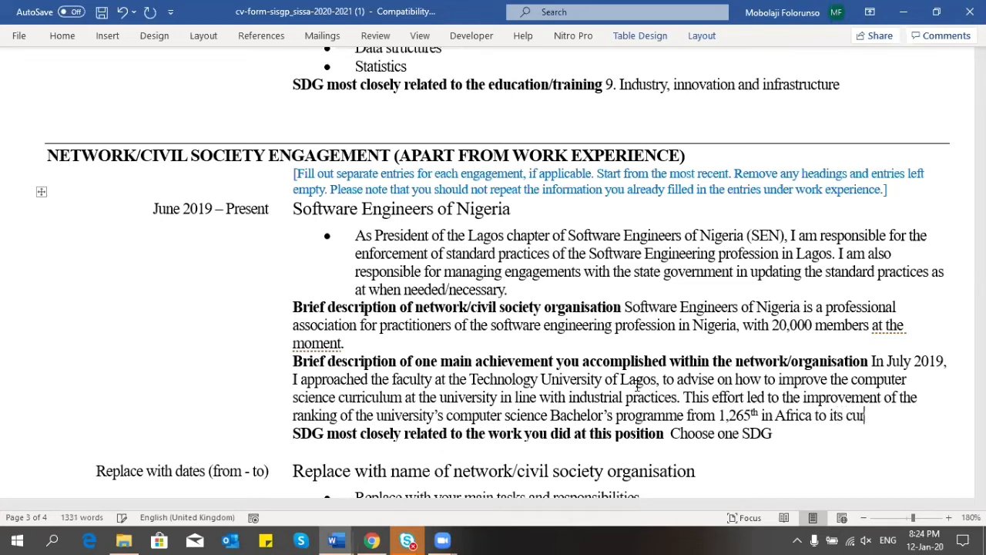
type("rent poss")
key("BackSpace")
type("ition at ")
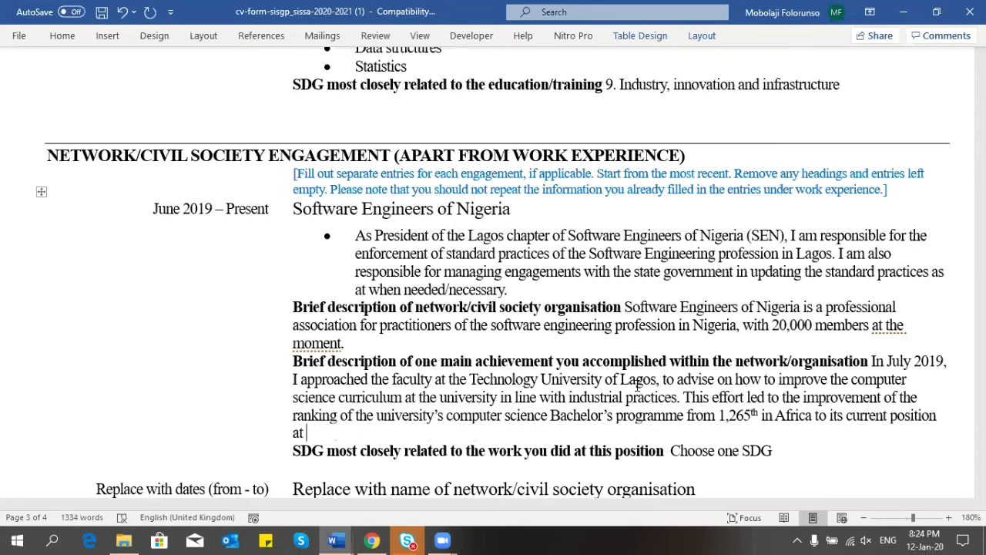
type("27th in Africa.")
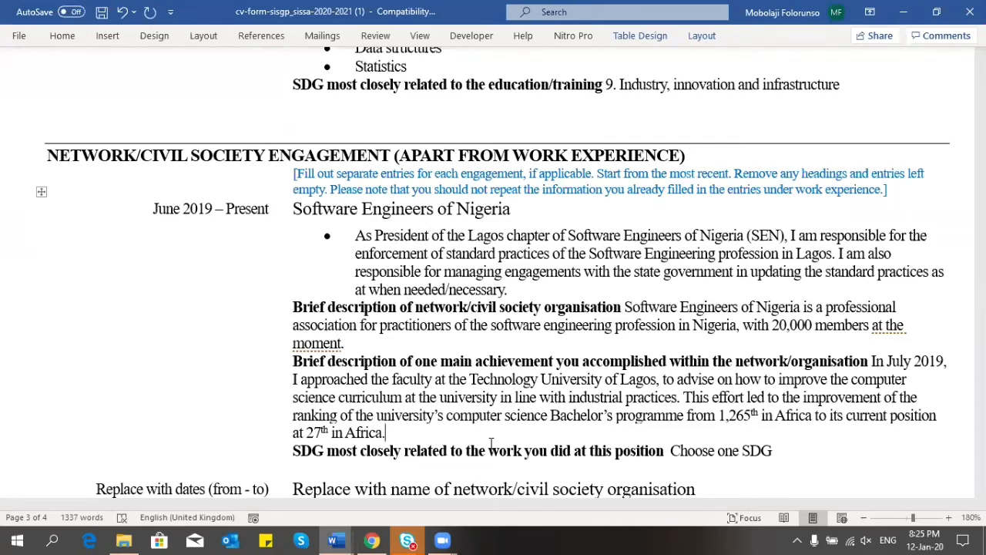
Step: Choose '9. Industry, innovation and infrastructure' from the Software Engineers of Nigeria entry's SDG dropdown
left_click(765, 453)
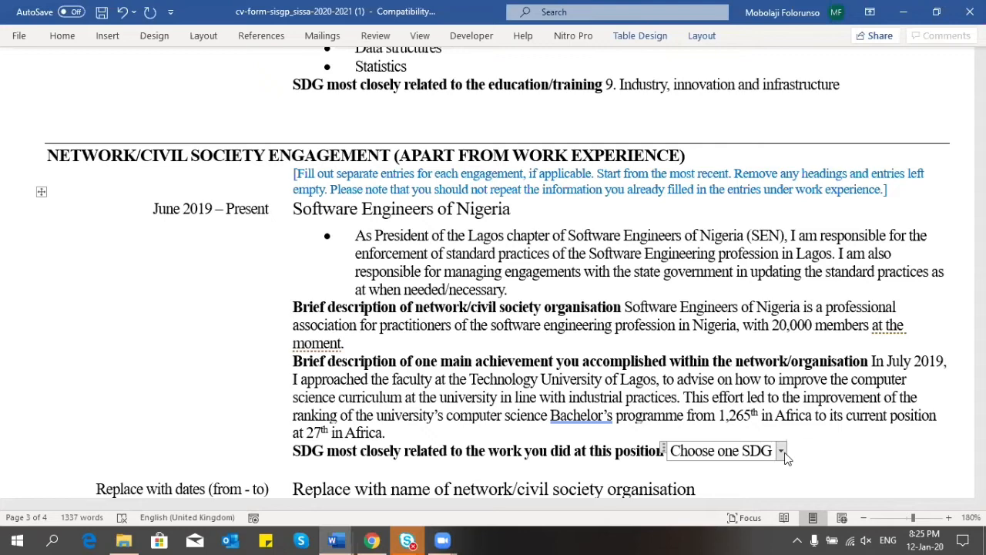
left_click(781, 452)
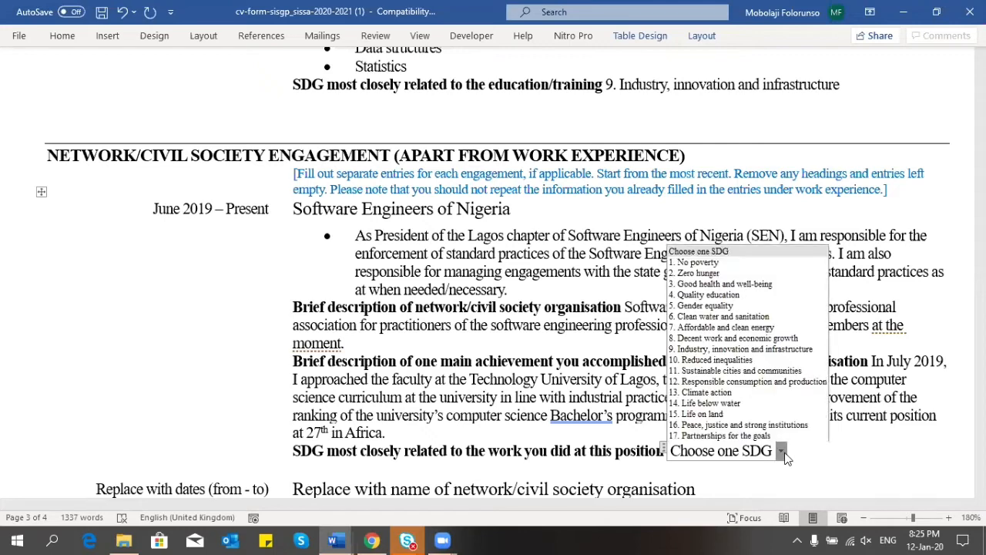
left_click(744, 348)
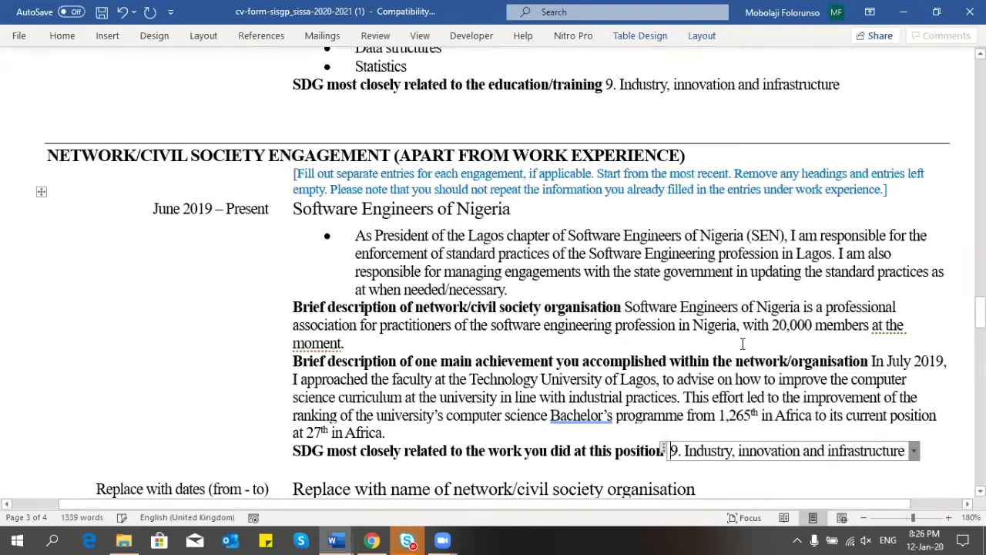
left_click(742, 343)
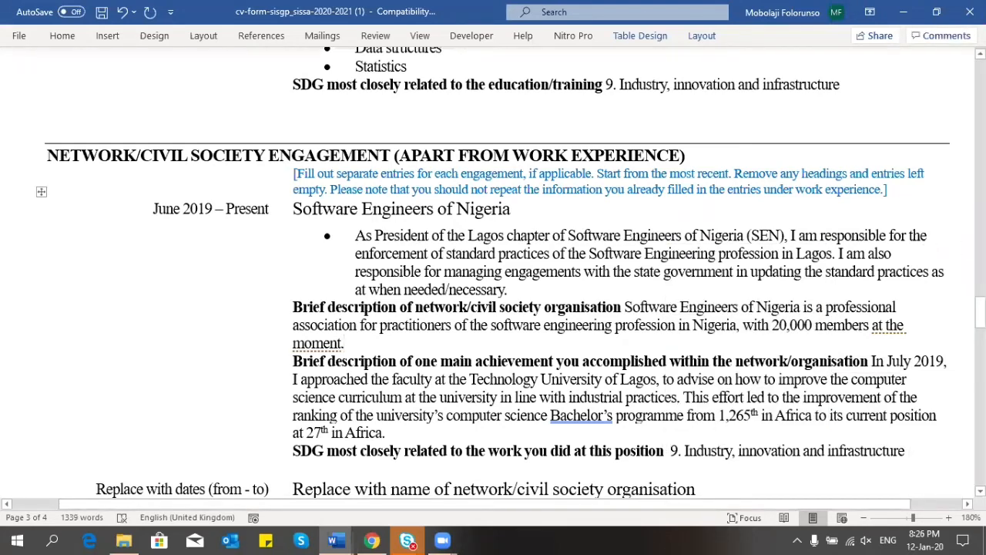
left_click_drag(980, 311, 980, 312)
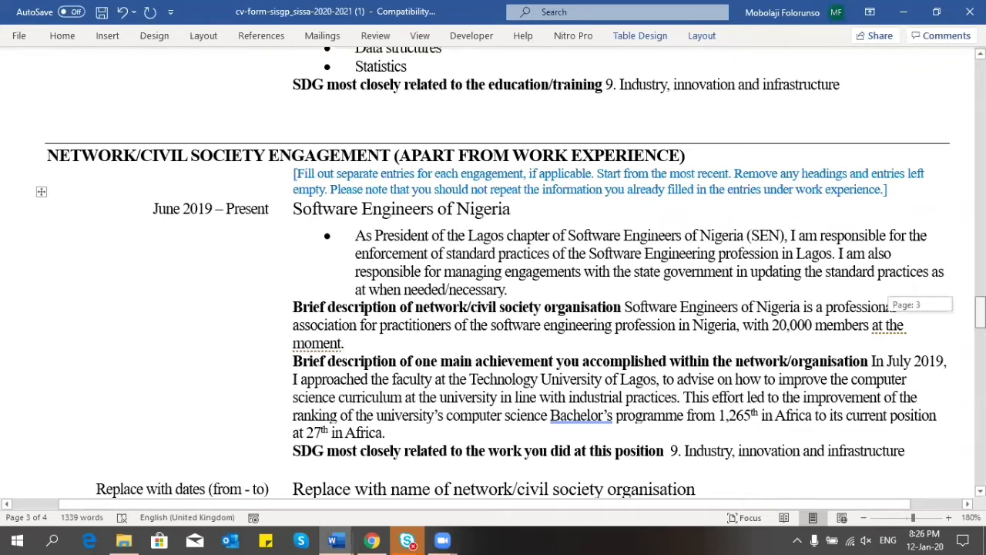
left_click_drag(980, 311, 980, 333)
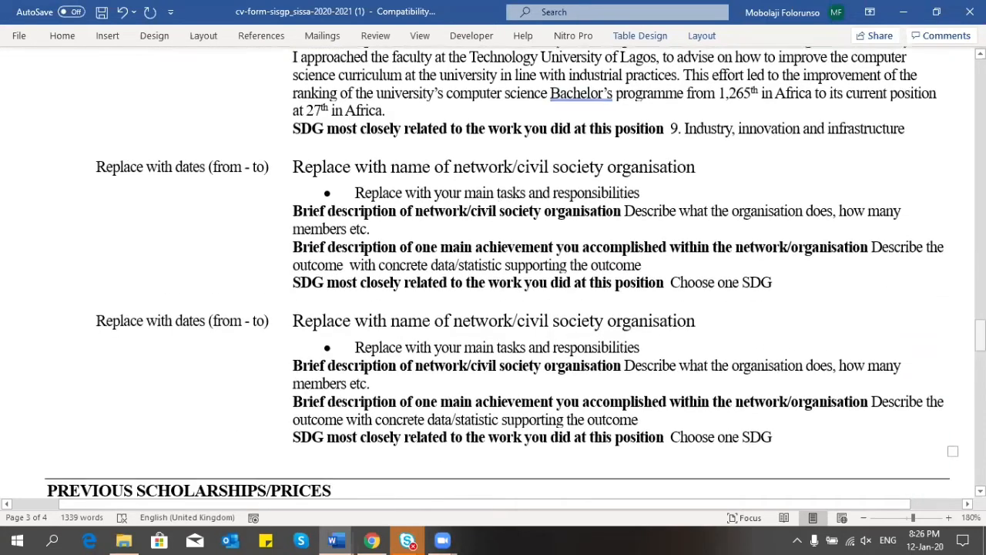
left_click_drag(803, 436, 126, 205)
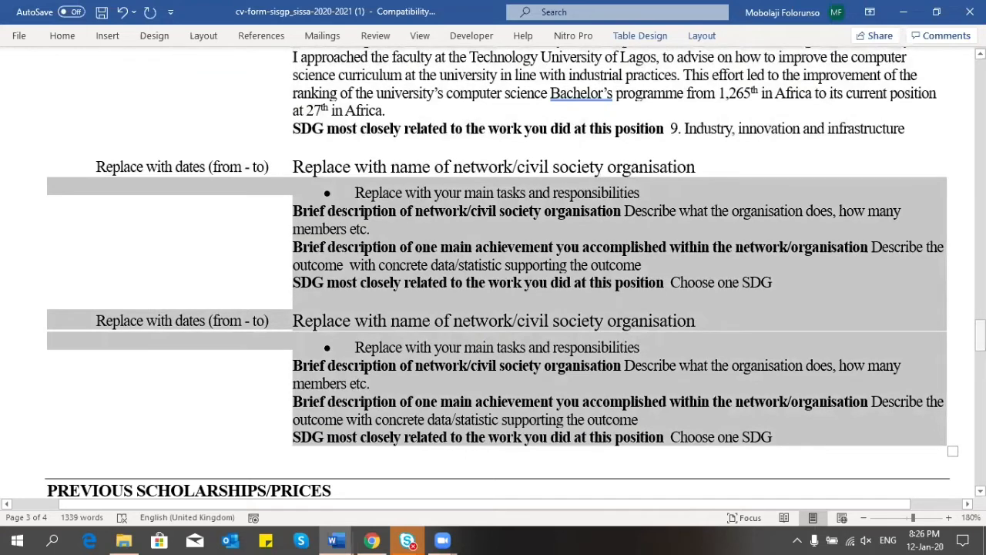
left_click_drag(980, 337, 980, 312)
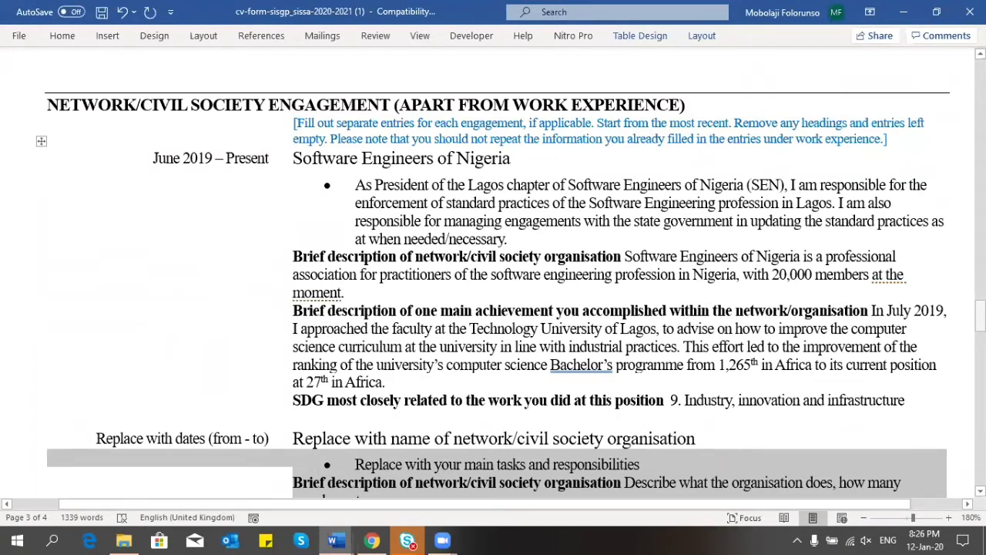
left_click_drag(980, 316, 980, 357)
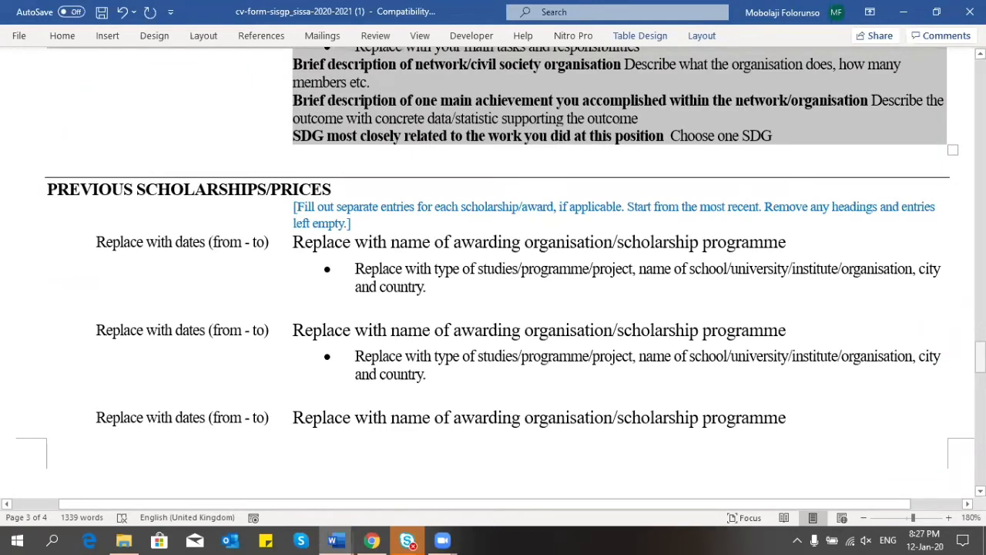
left_click(270, 243)
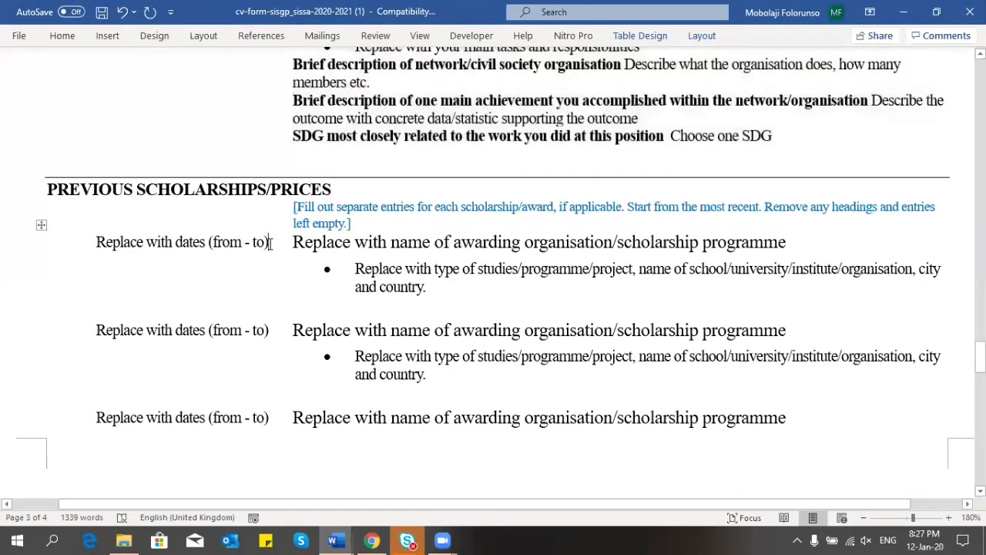
left_click(37, 188)
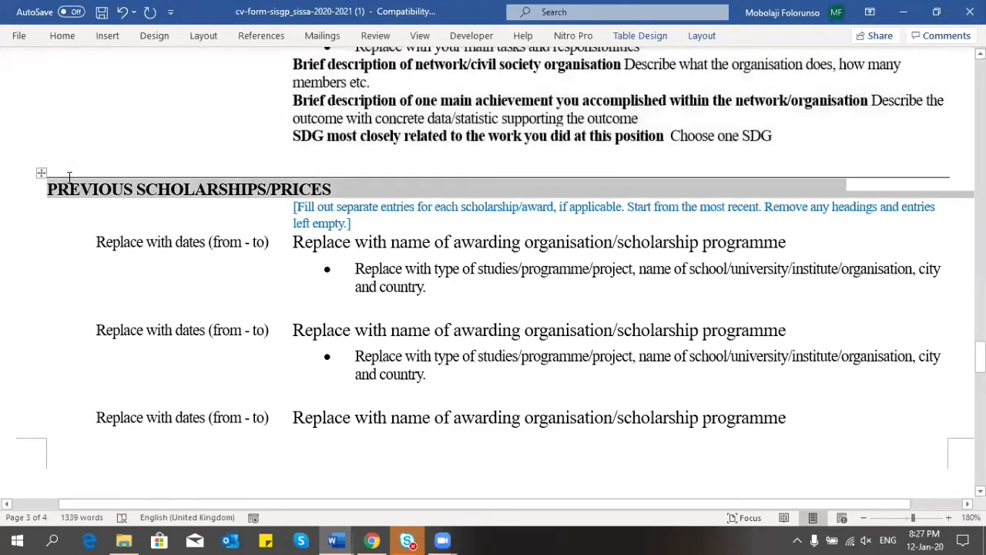
left_click(68, 173)
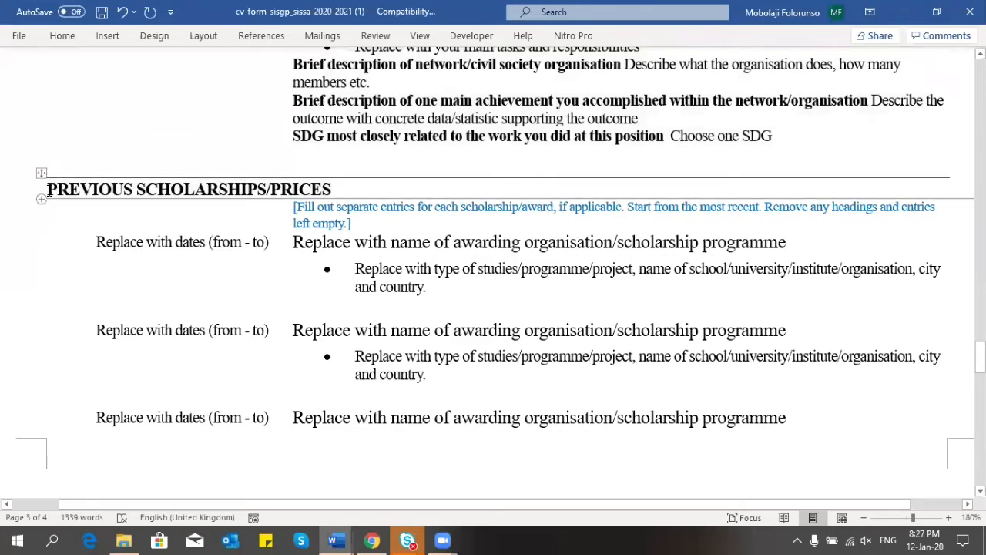
left_click_drag(67, 173, 761, 420)
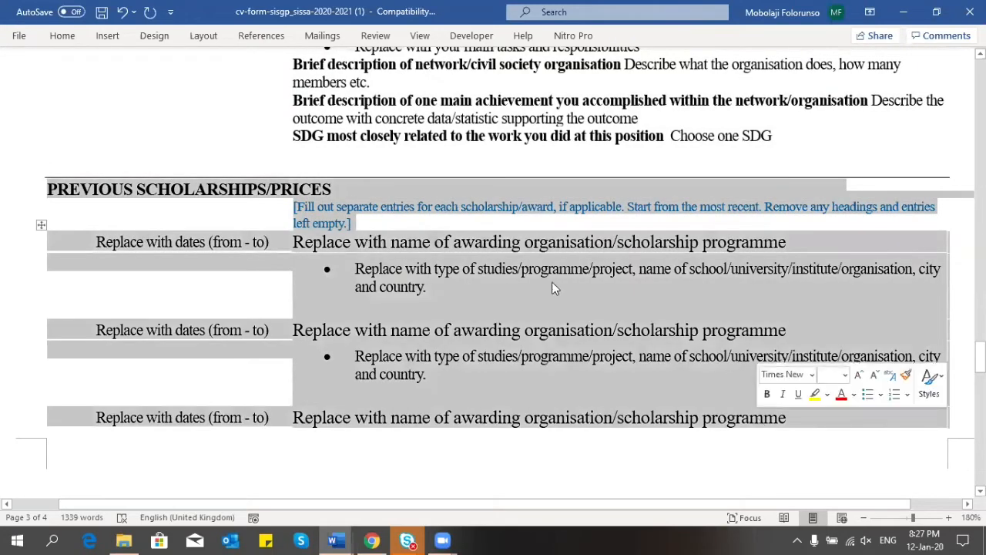
right_click(529, 283)
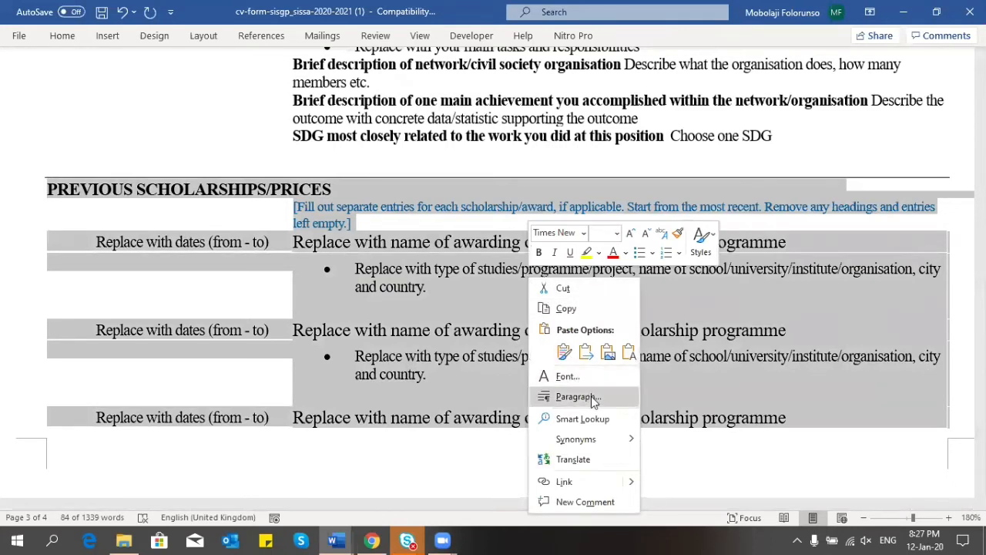
left_click(721, 380)
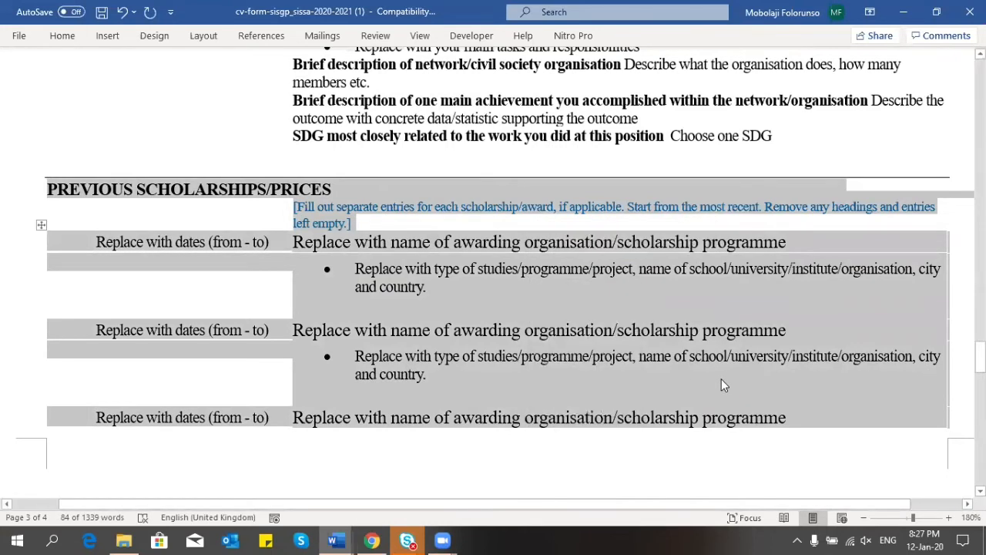
key("BackSpace")
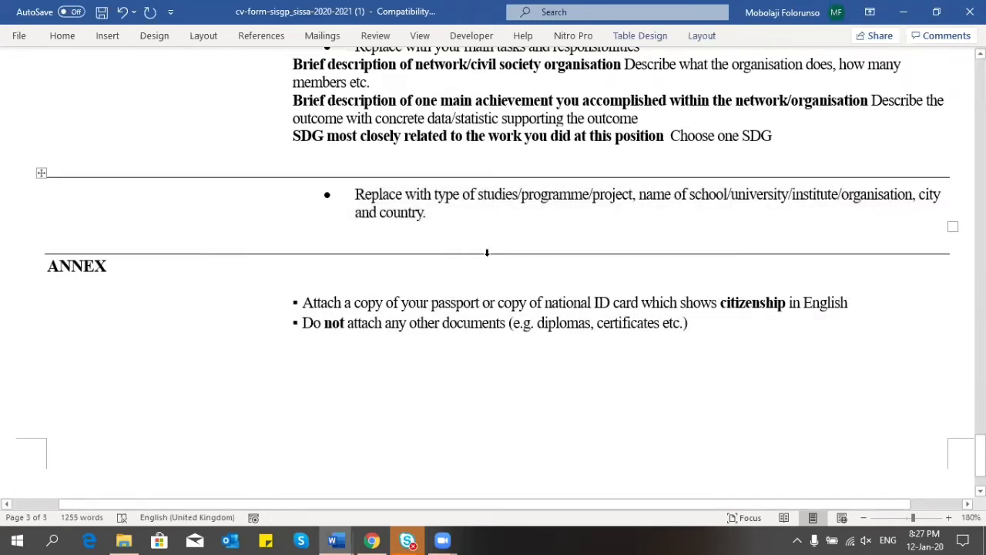
key("ctrl+z")
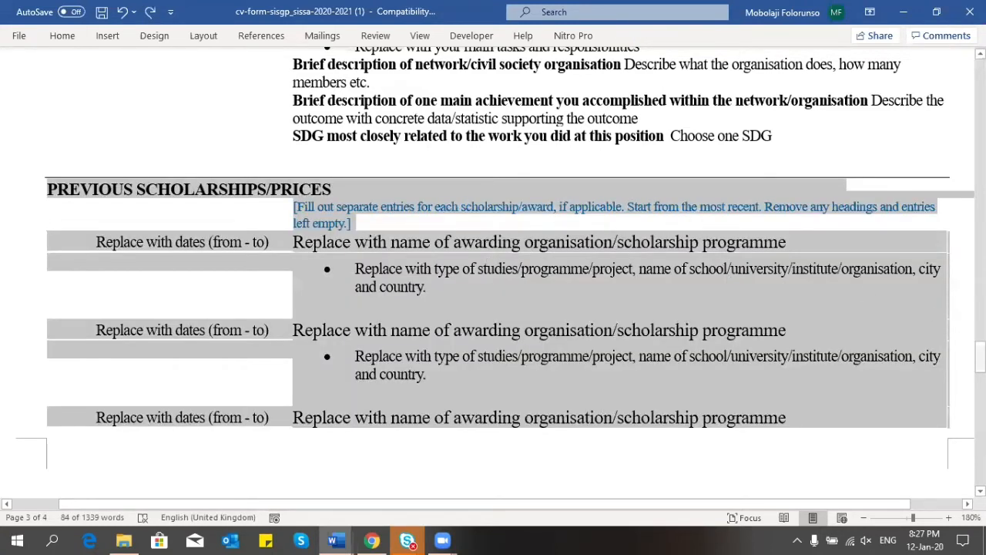
mouse_move(980, 356)
left_mouse_down()
mouse_move(980, 368)
mouse_move(980, 337)
mouse_move(980, 349)
left_mouse_up()
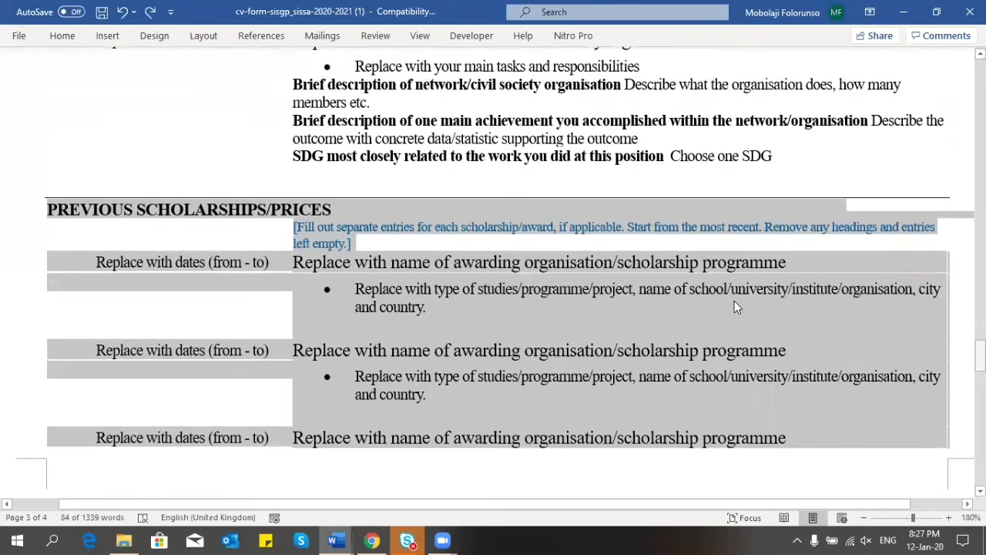
Step: Enter June 2010 as the first scholarship entry's date, fixing the mistyped year
left_click(734, 307)
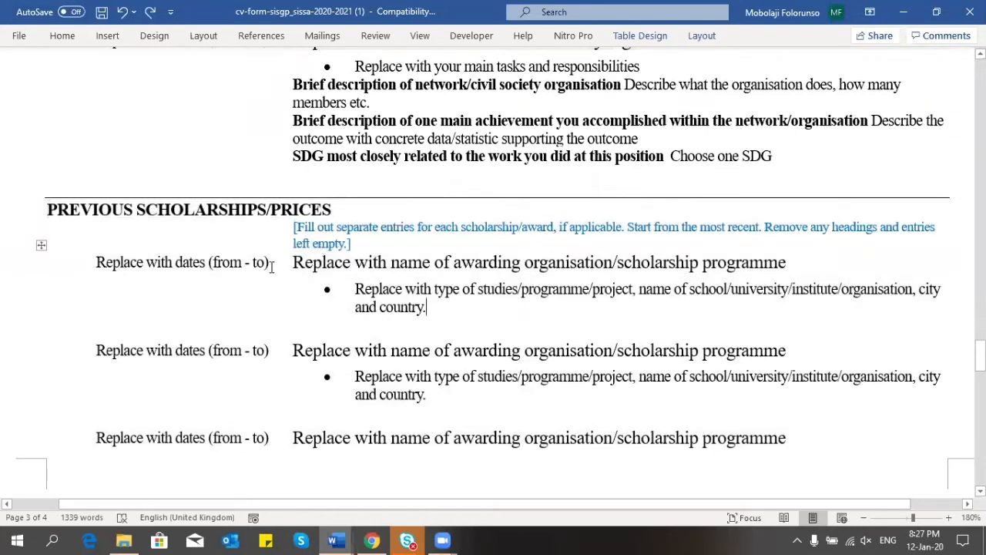
left_click_drag(271, 266, 121, 264)
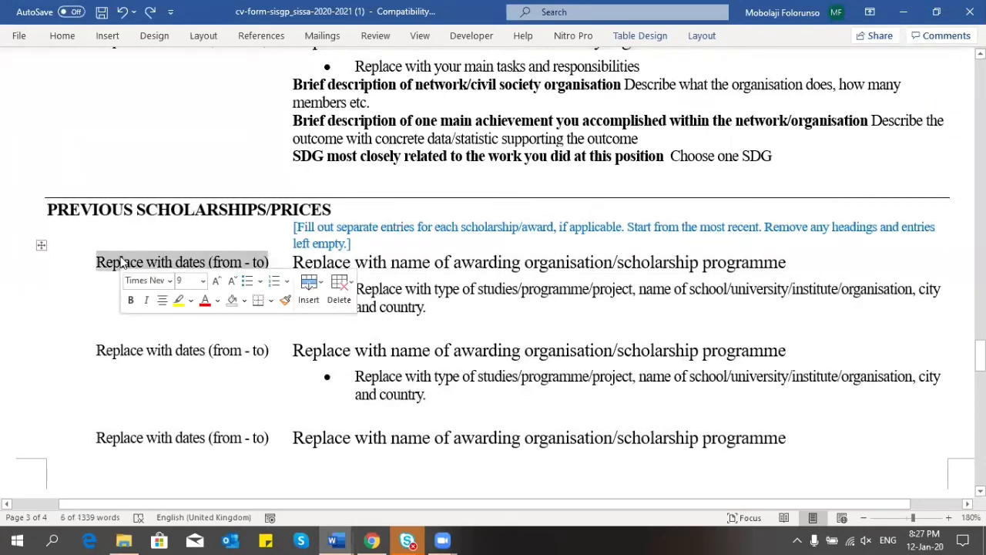
type("June")
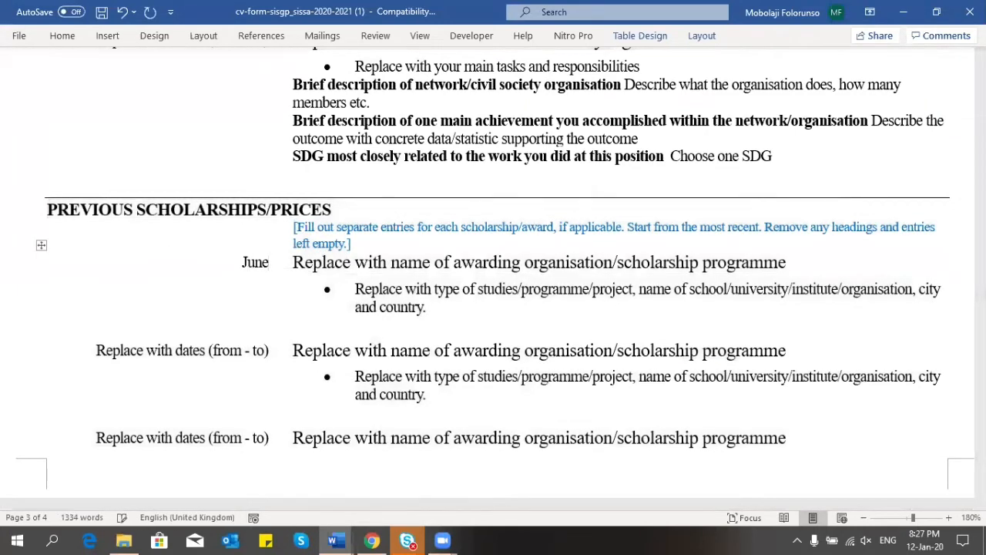
type(" 2019")
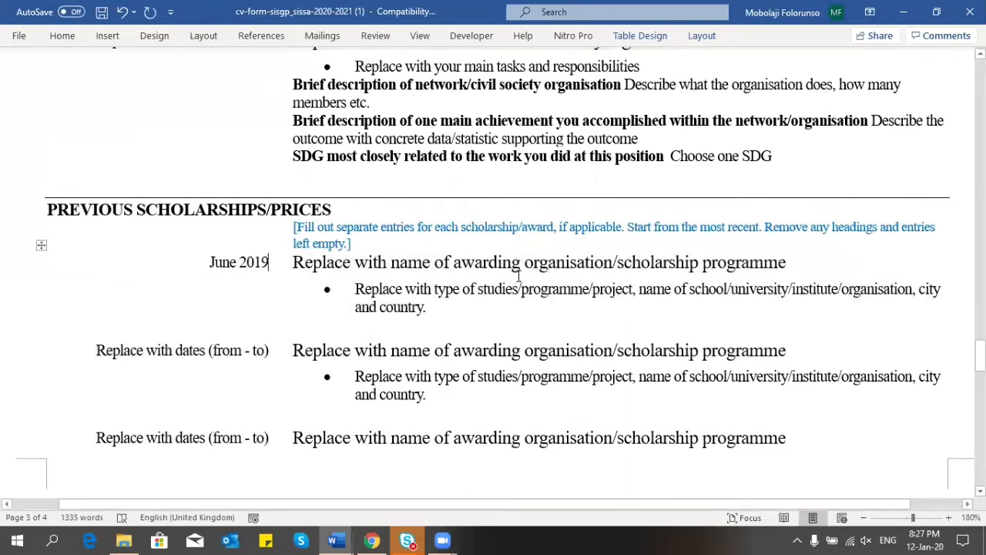
left_click(792, 259)
left_click_drag(792, 259, 493, 242)
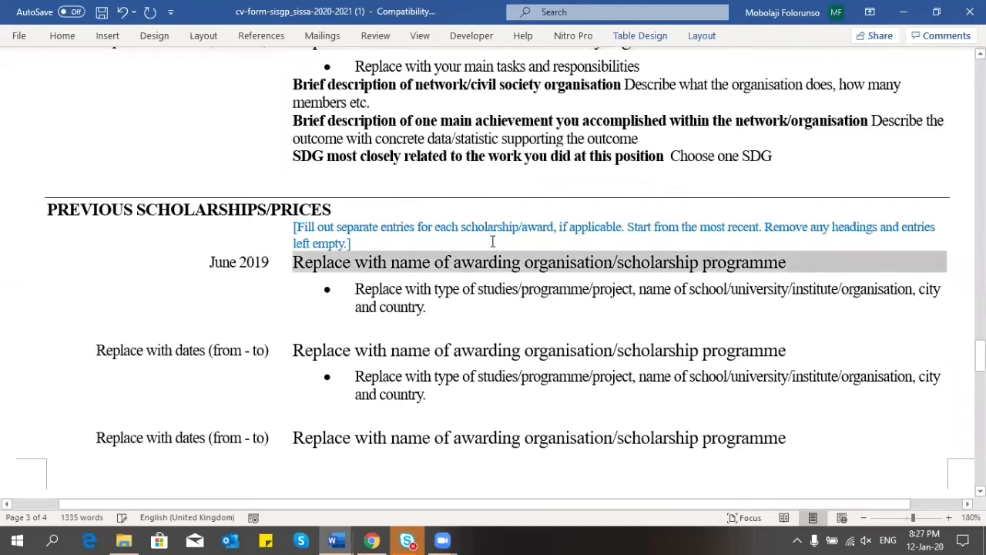
left_click(270, 264)
left_click_drag(271, 264, 261, 264)
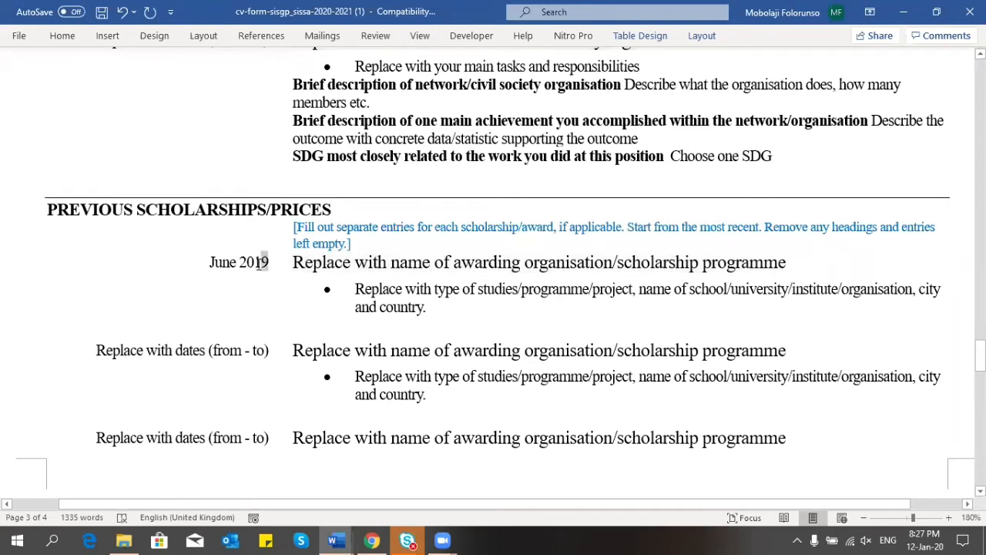
key("BackSpace")
type("0")
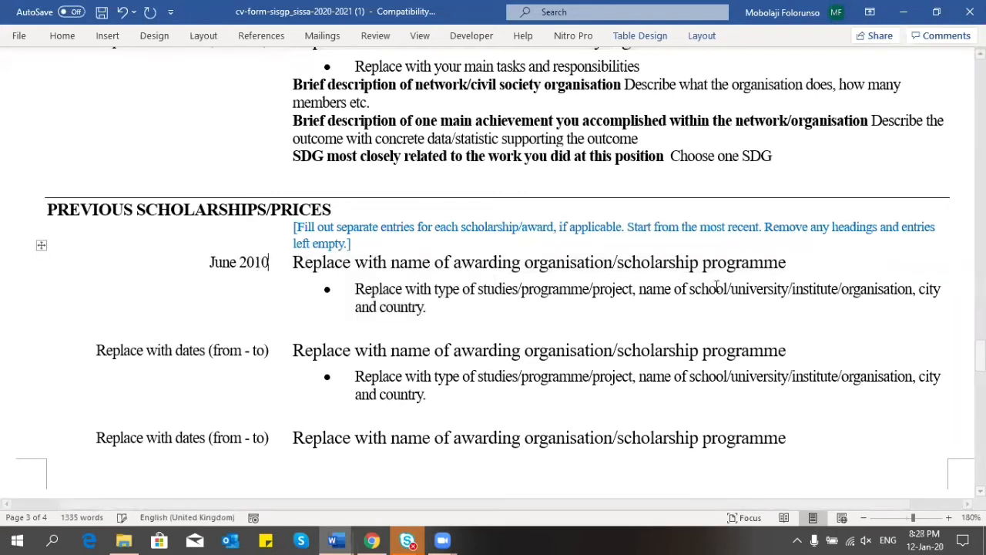
Step: Replace the awarding organisation placeholder with 'University of Technology, Lagos'
left_click_drag(788, 264, 338, 263)
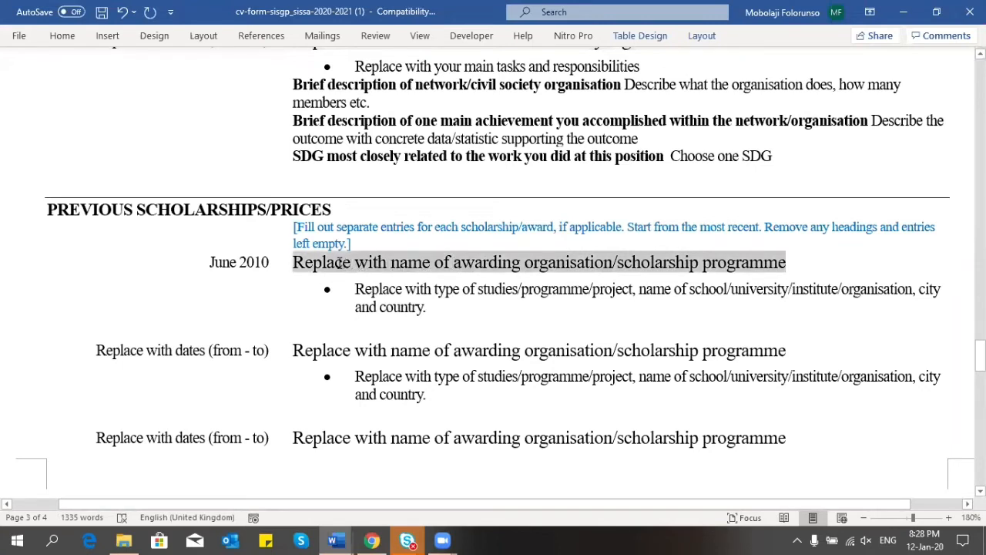
type("Best ")
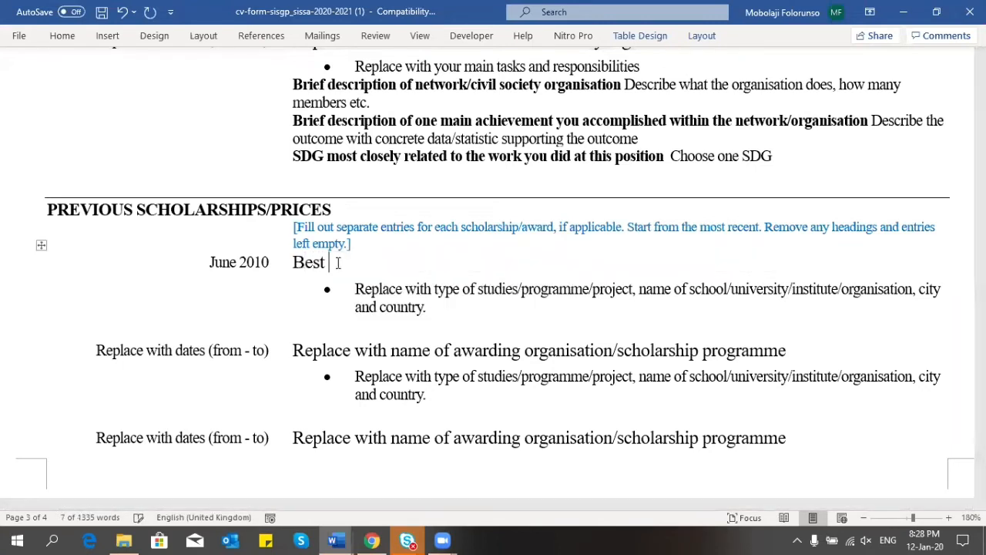
type("Graduatio")
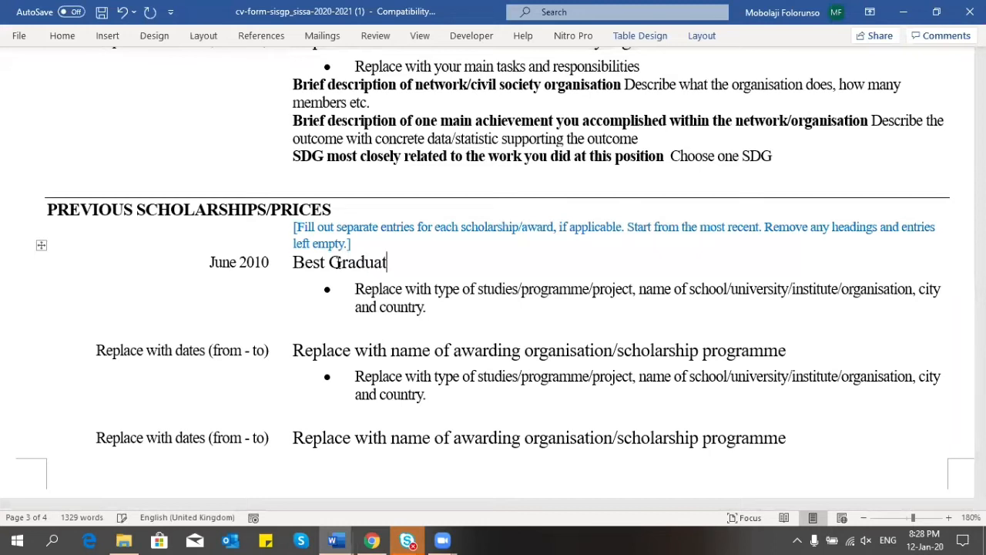
key("BackSpace")
key("BackSpace")
key("BackSpace")
key("BackSpace")
key("BackSpace")
key("BackSpace")
key("BackSpace")
key("BackSpace")
key("BackSpace")
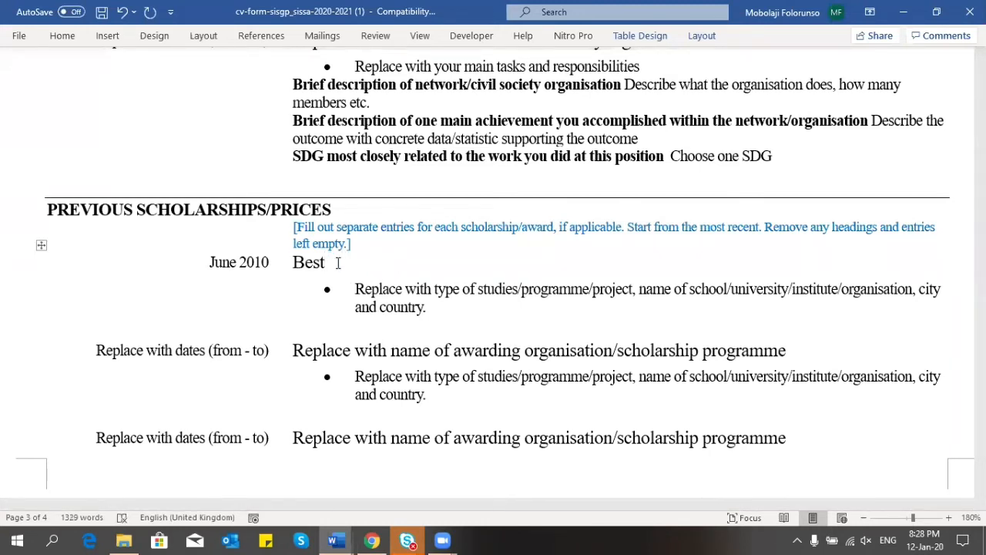
key("BackSpace")
key("BackSpace")
key("BackSpace")
key("BackSpace")
key("BackSpace")
type("University ")
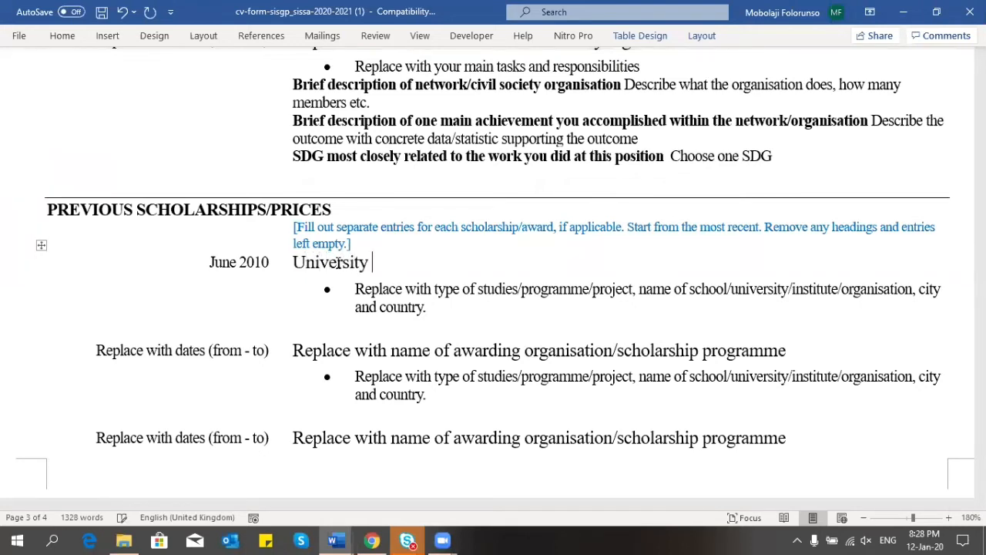
type("of Techn")
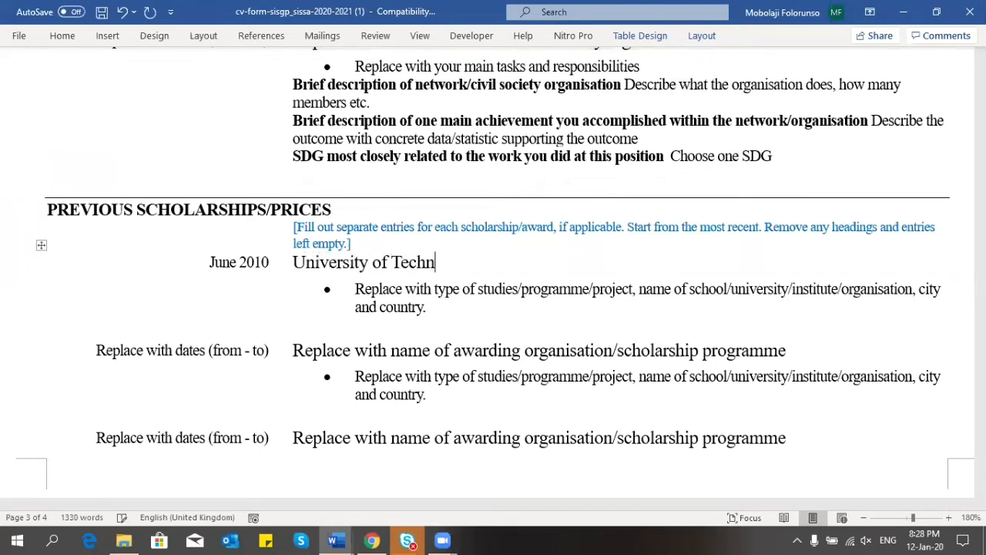
type("ology, Lagos")
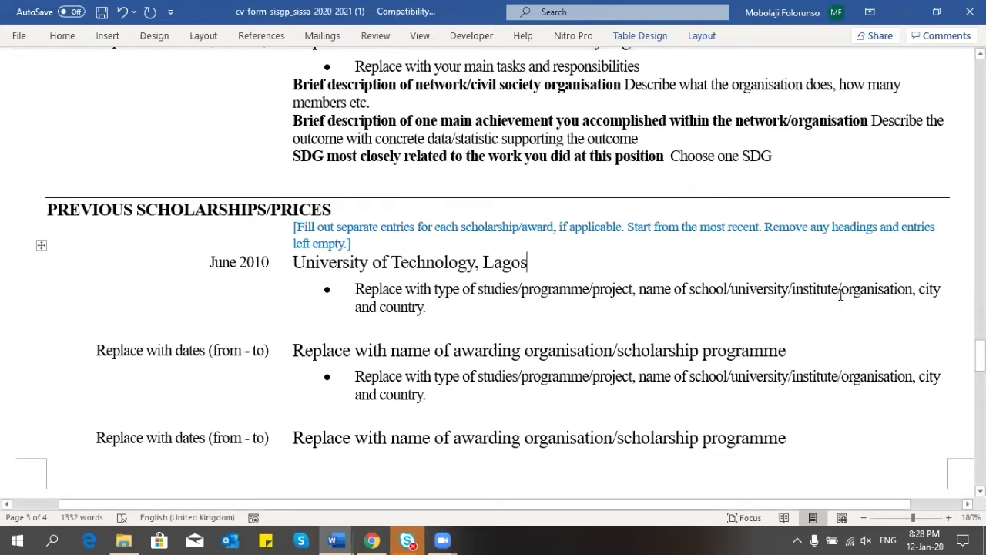
Step: Write the bullet 'Award as the Best Graduating Student in the Faculty of Sciences at University of Technology, Lagos, Nigeria'
triple_click(422, 305)
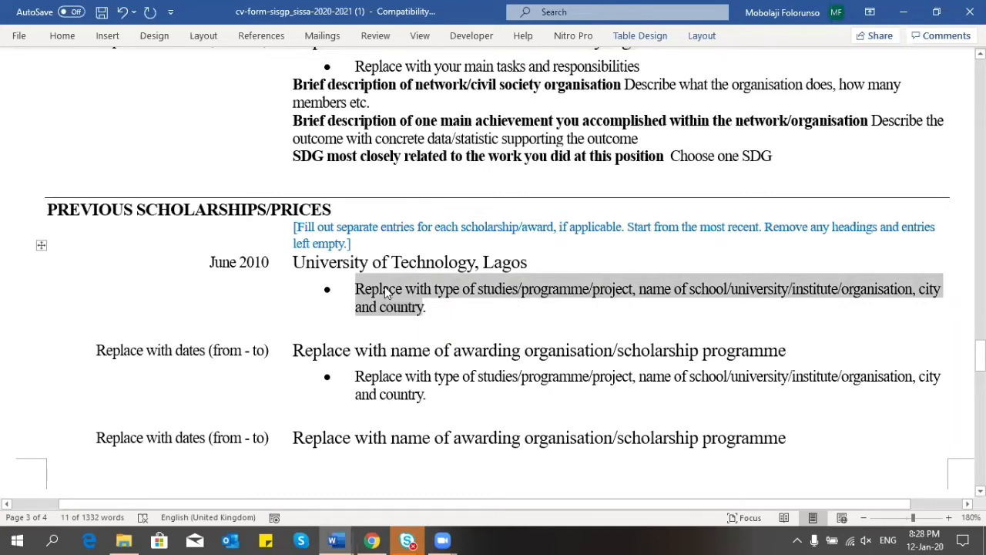
type("Award ")
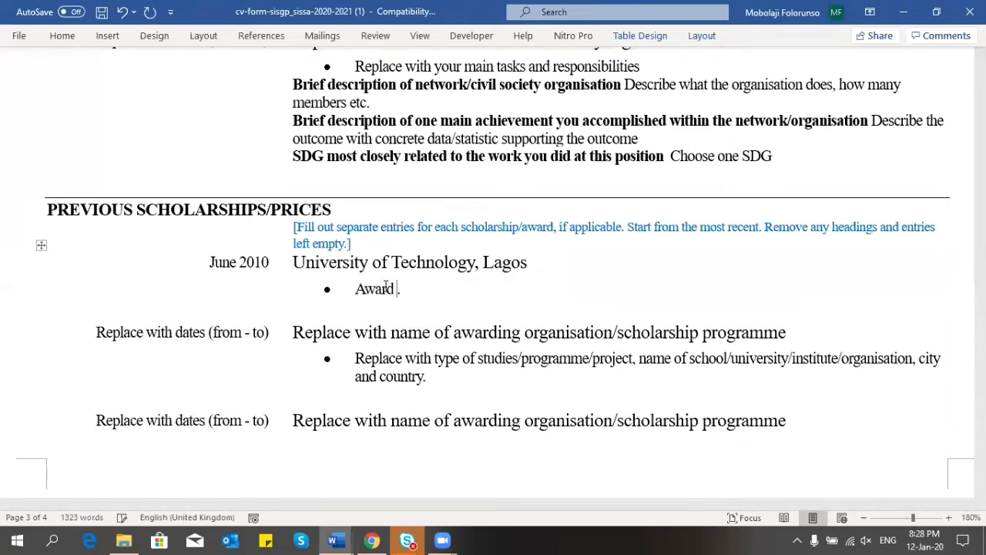
type("as the Best ")
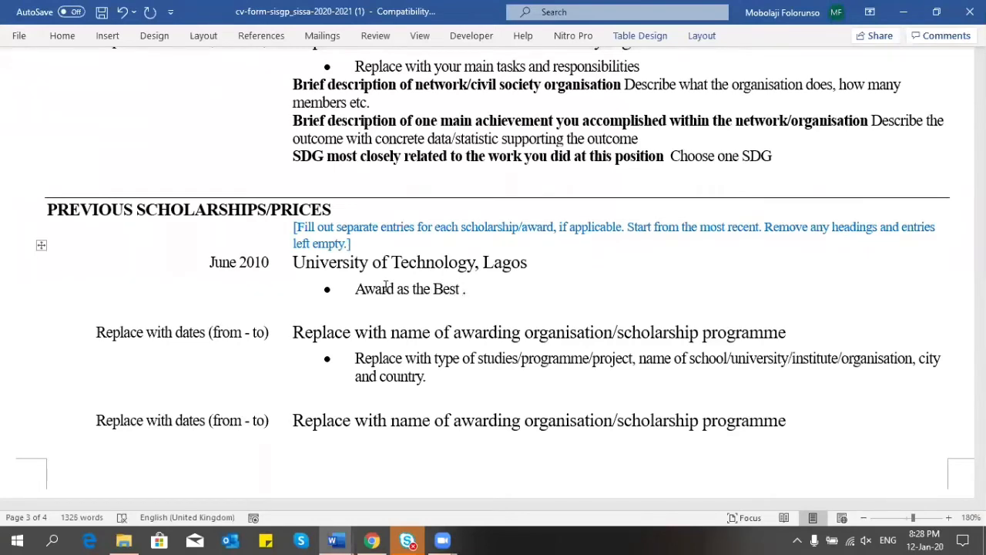
type("Graduating ")
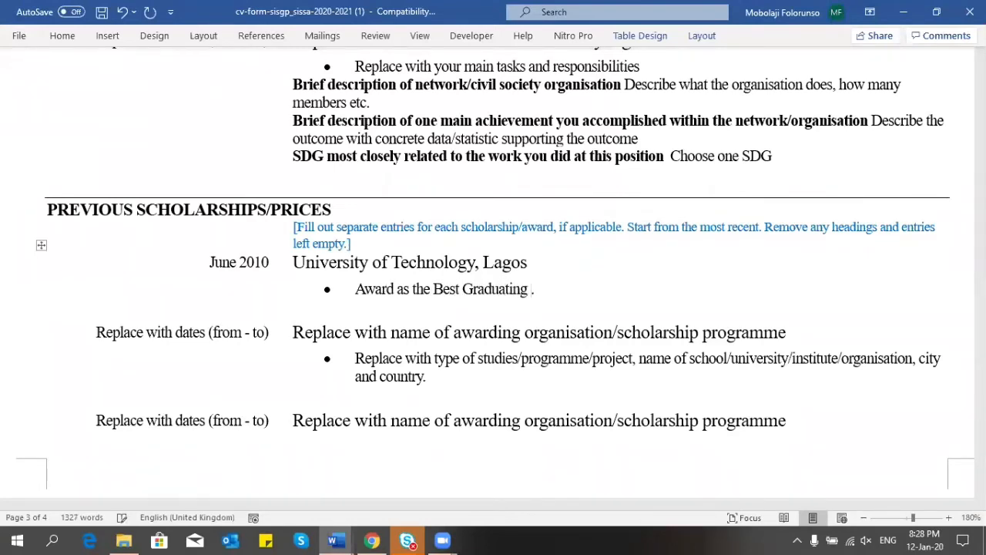
type("Student")
key("Delete")
type("in the ")
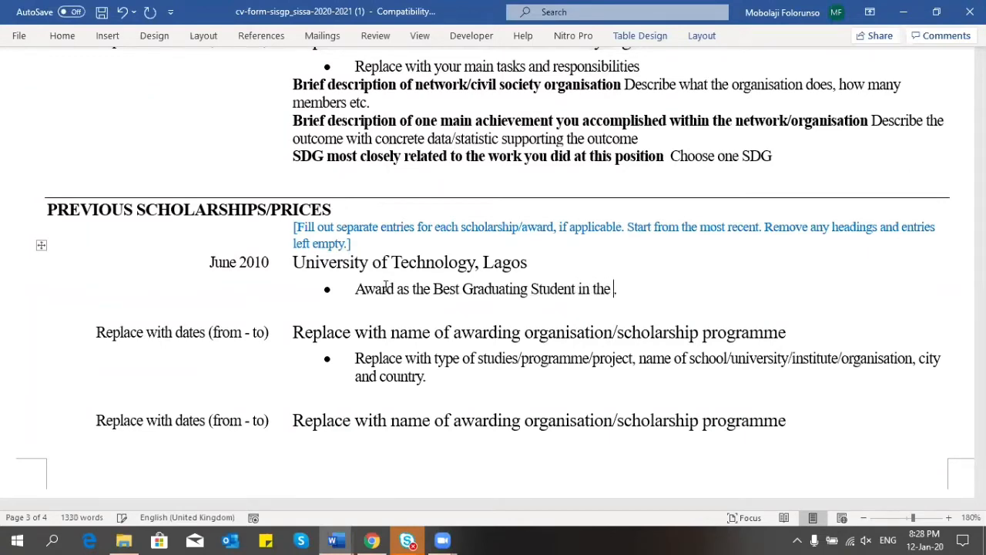
type("Faculty of Science")
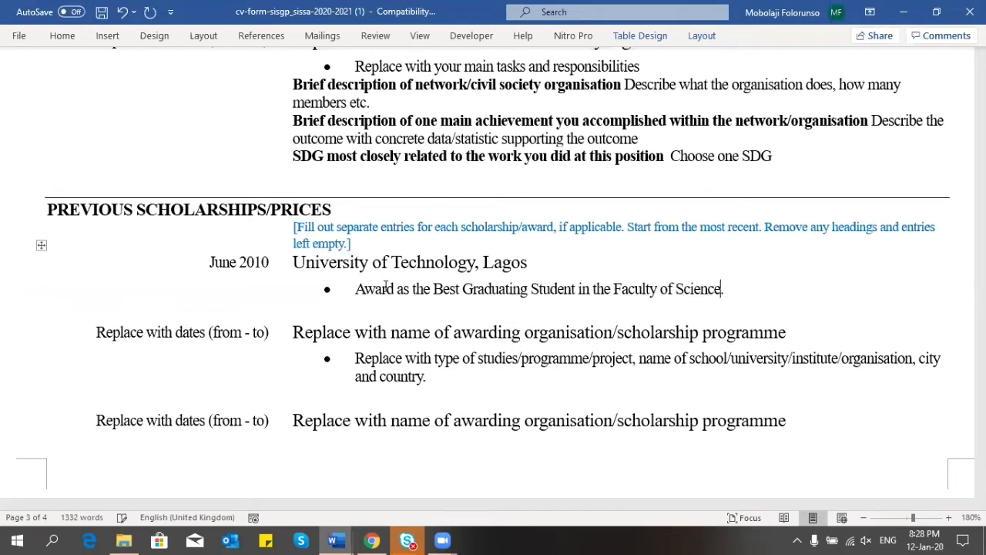
type(".")
key("Left")
type("s")
type(",")
key("BackSpace")
key("BackSpace")
type("at Univer")
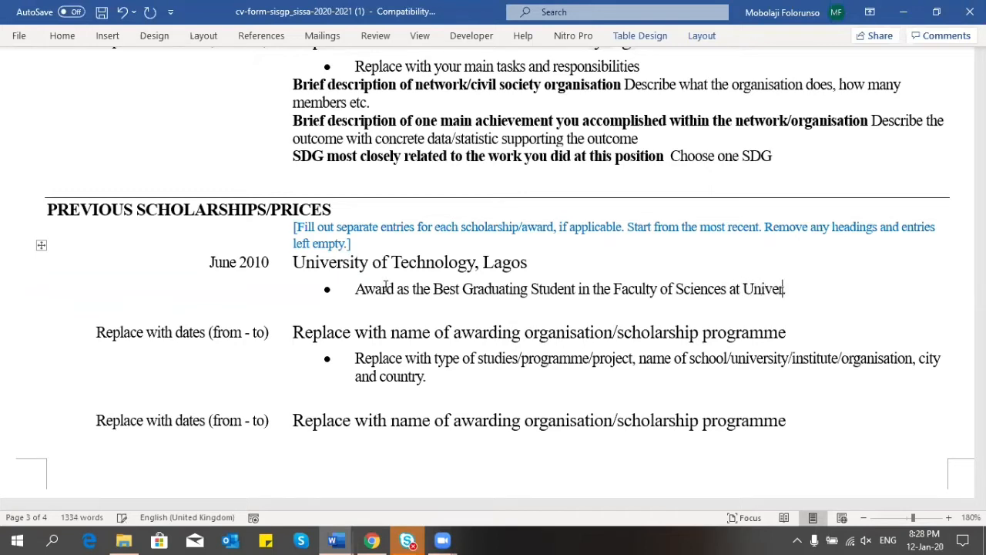
type("sity of Techn")
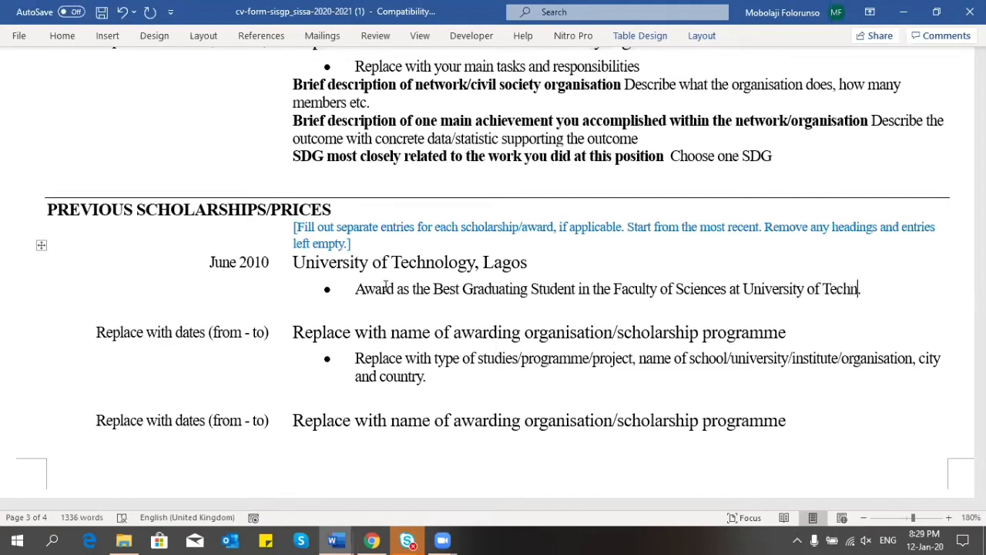
type("ology, Lagos, ")
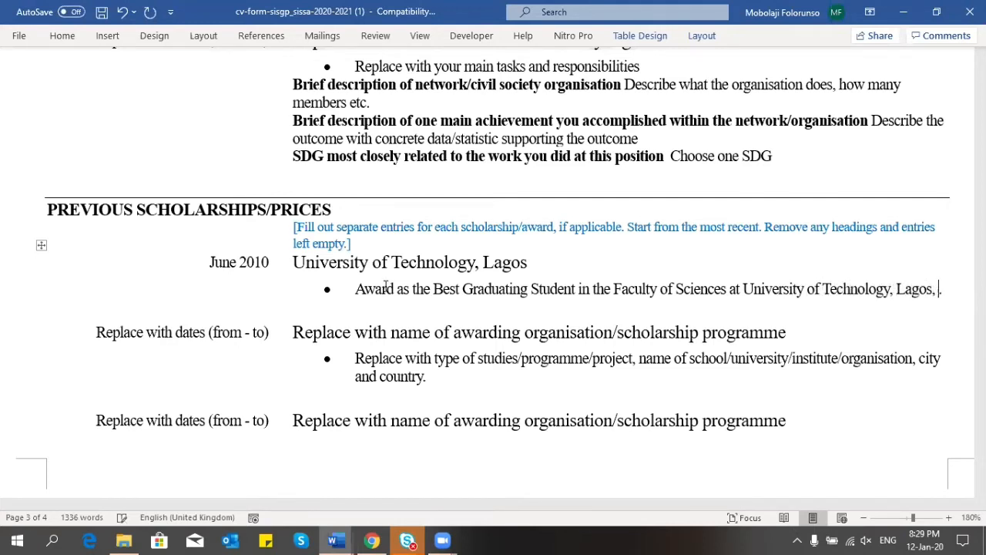
type("Nigeria.")
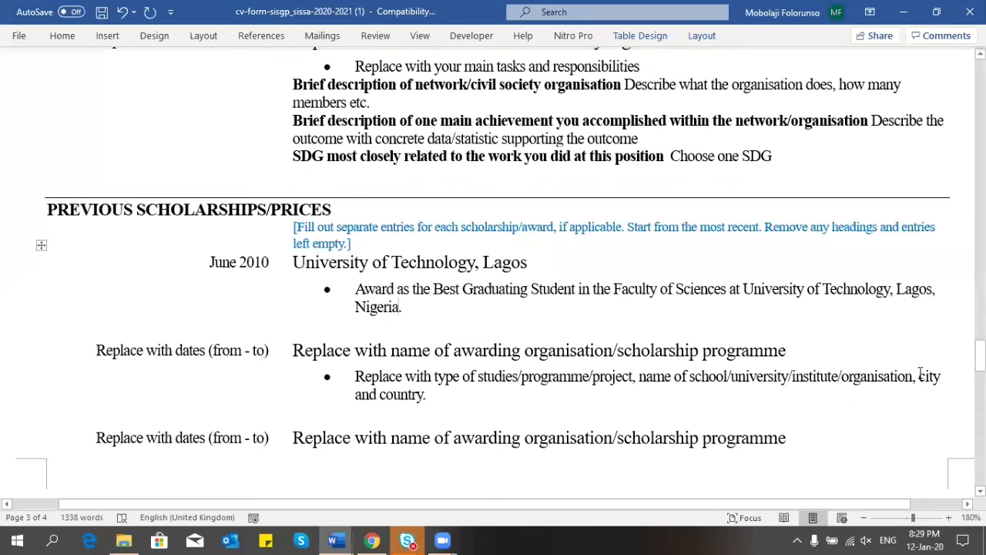
Step: Clear and delete the entire unused scholarship rows below the 2010 award entry
left_click_drag(980, 356, 981, 380)
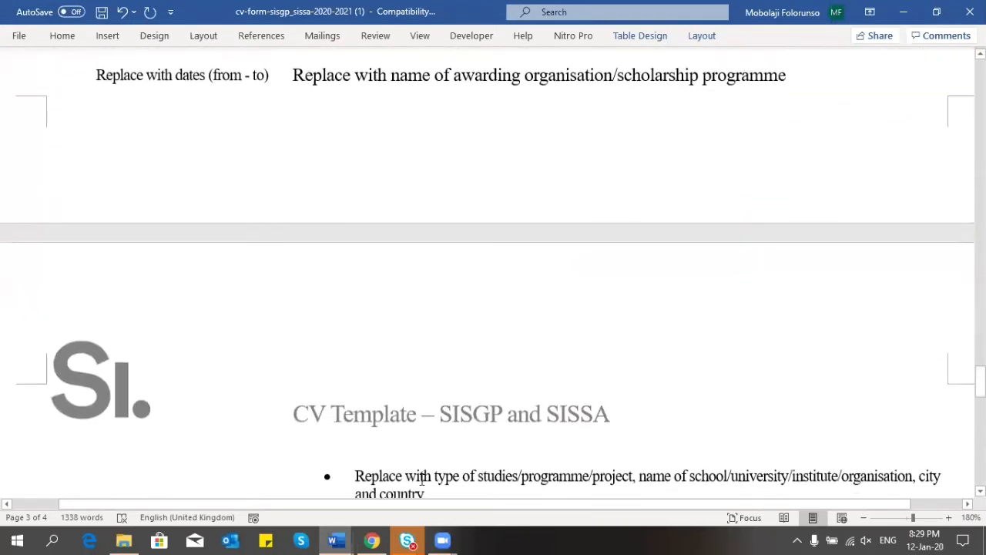
left_click_drag(298, 43, 135, 245)
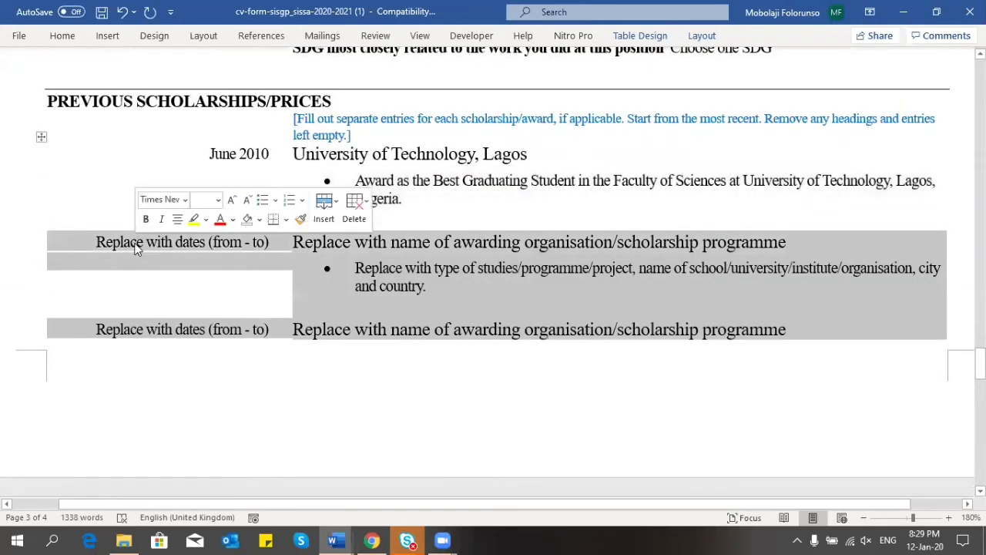
key("Delete")
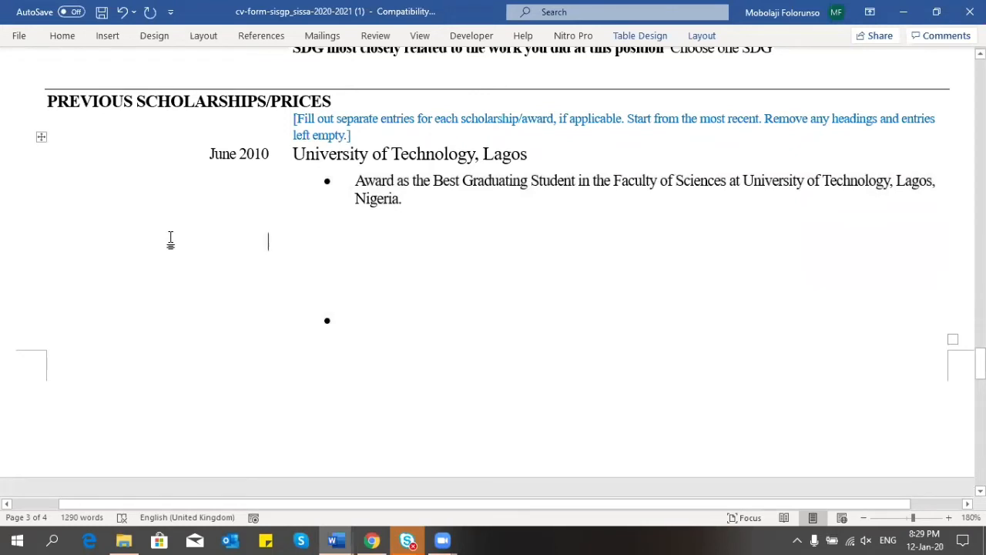
left_click_drag(170, 240, 768, 359)
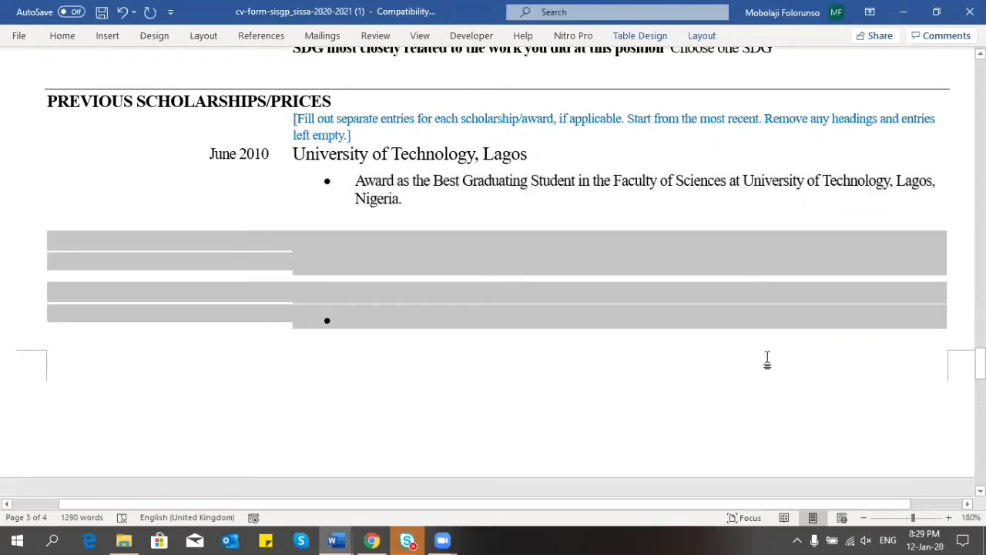
right_click(528, 258)
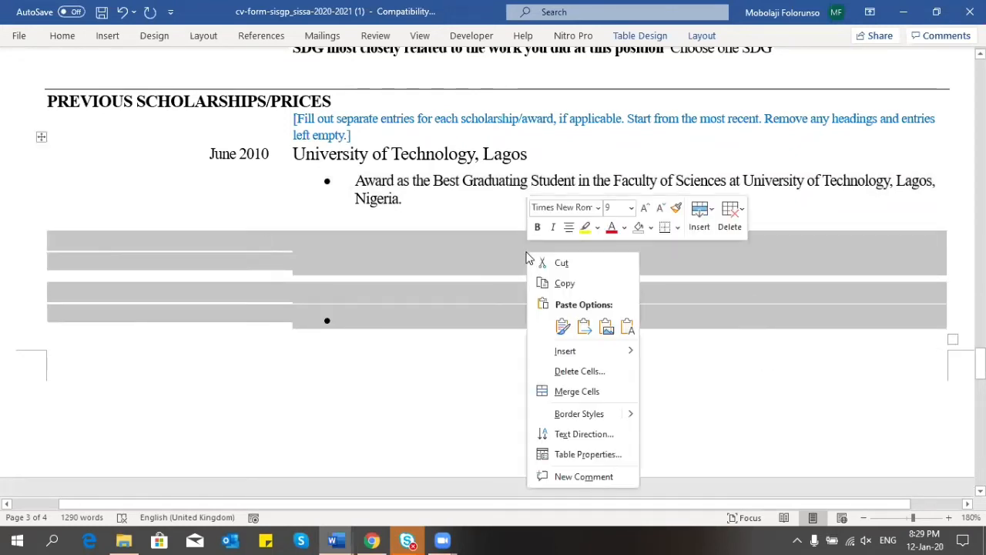
left_click(578, 371)
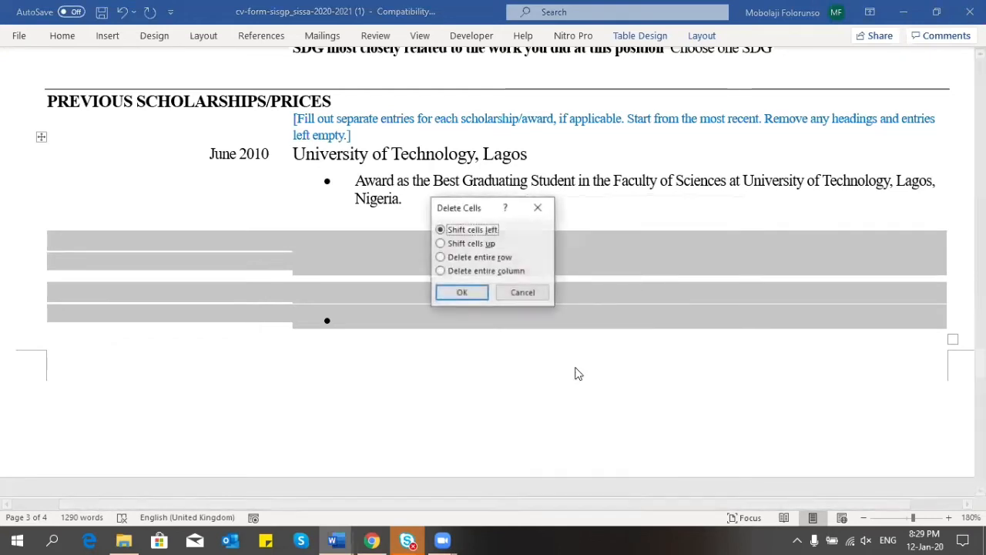
left_click(476, 262)
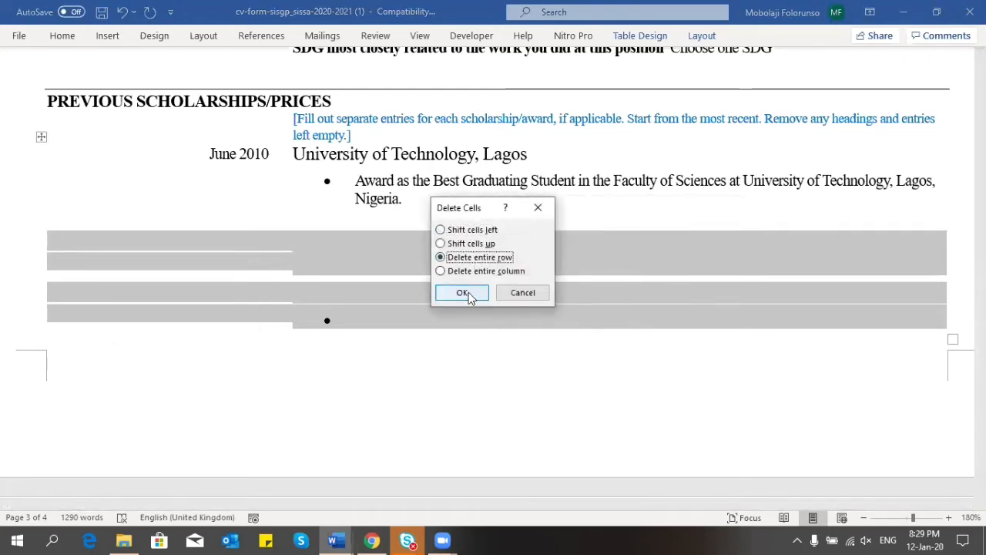
left_click(465, 293)
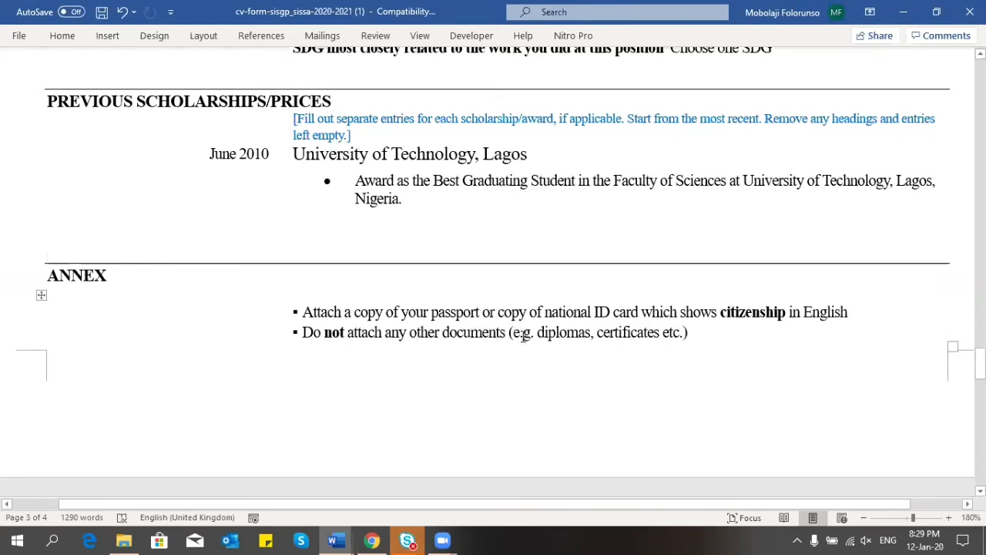
left_click_drag(980, 364, 980, 391)
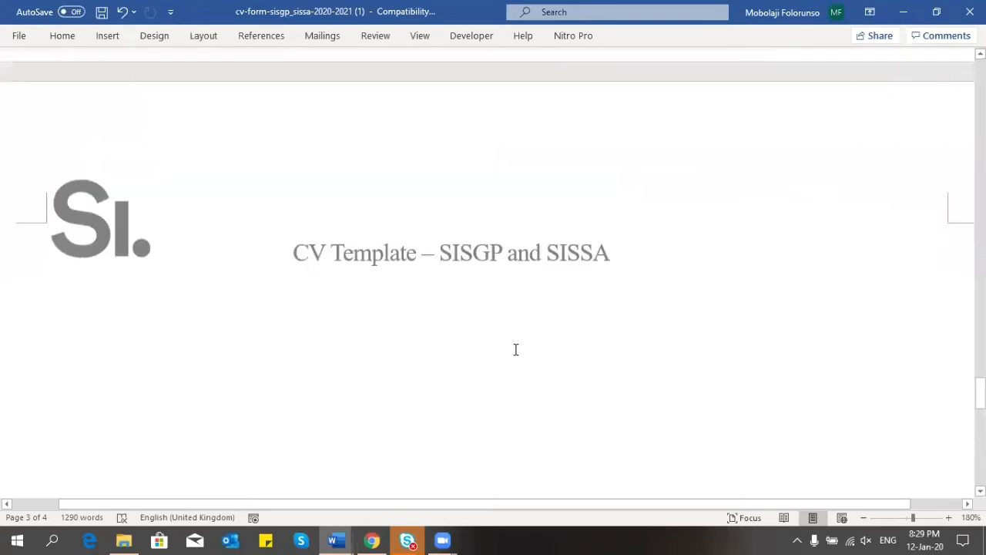
left_click(515, 351)
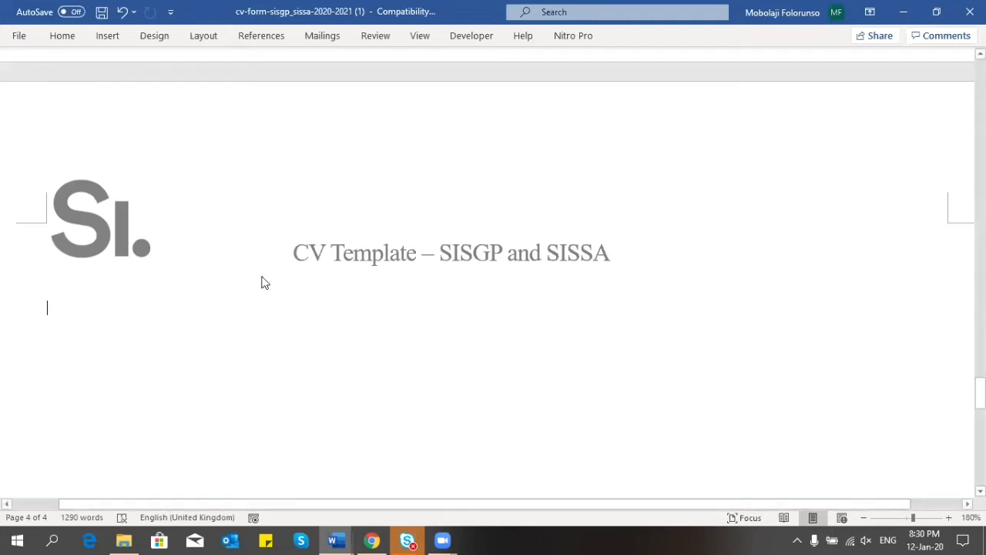
left_click(110, 37)
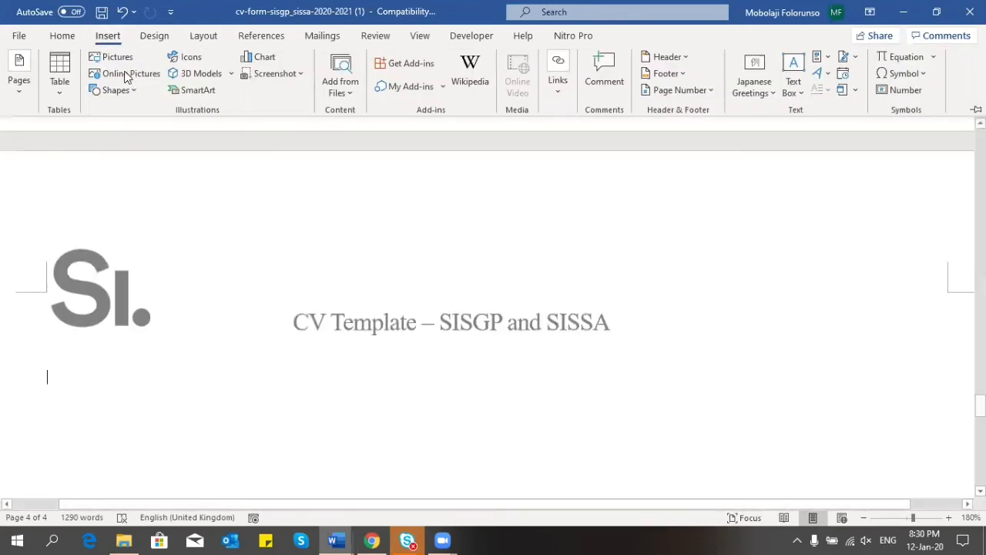
left_click(121, 61)
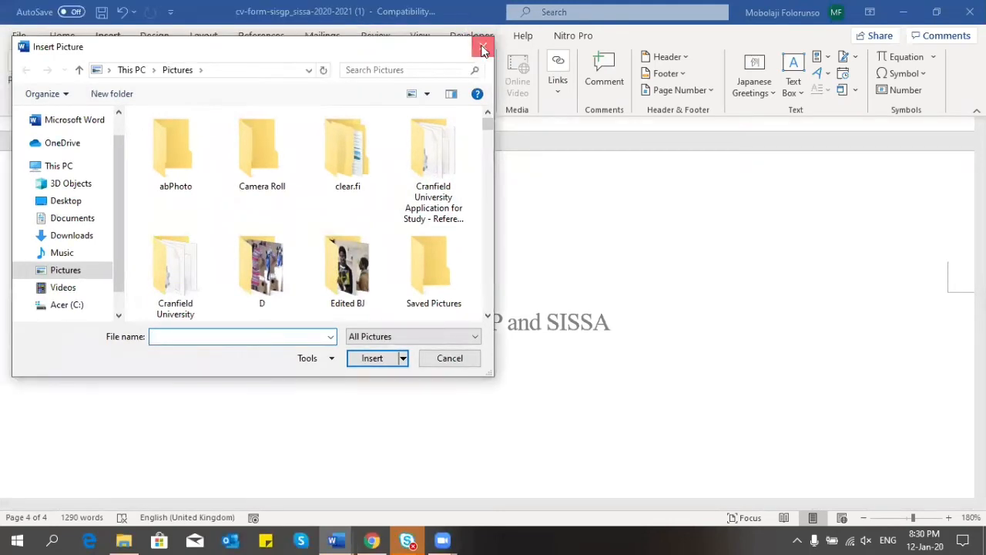
left_click(483, 50)
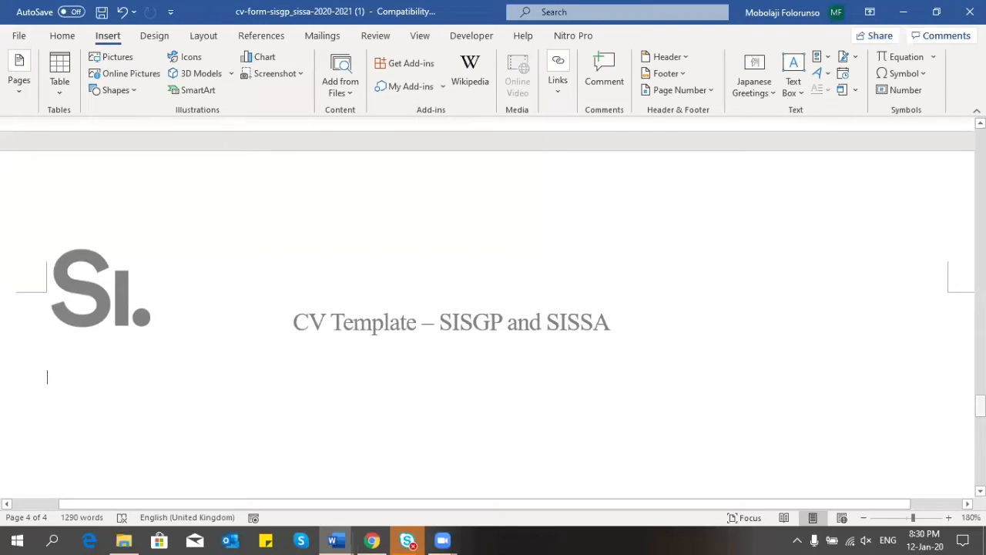
left_click_drag(980, 406, 980, 219)
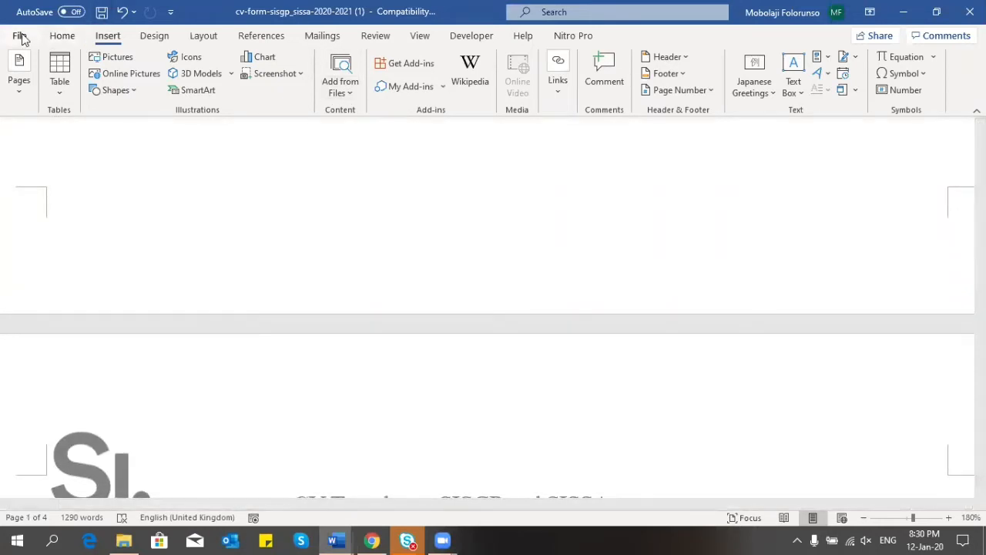
Step: Save the CV into Documents as a PDF named CV2020-2021
left_click(20, 37)
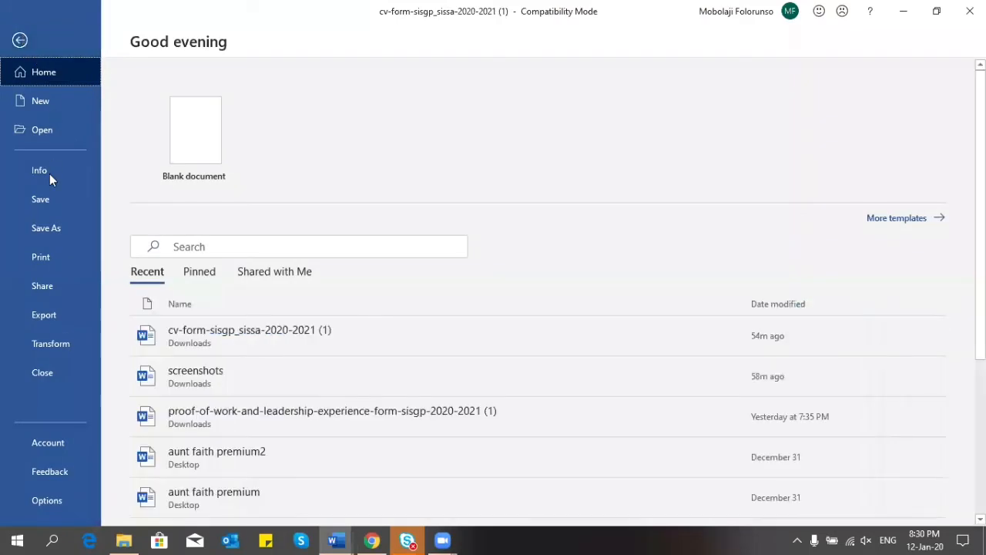
left_click(46, 230)
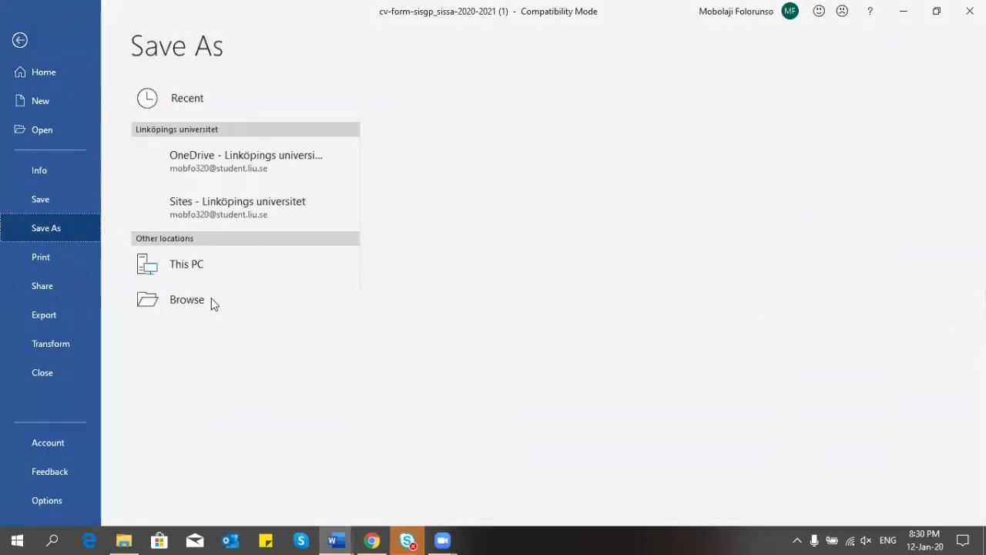
left_click(198, 334)
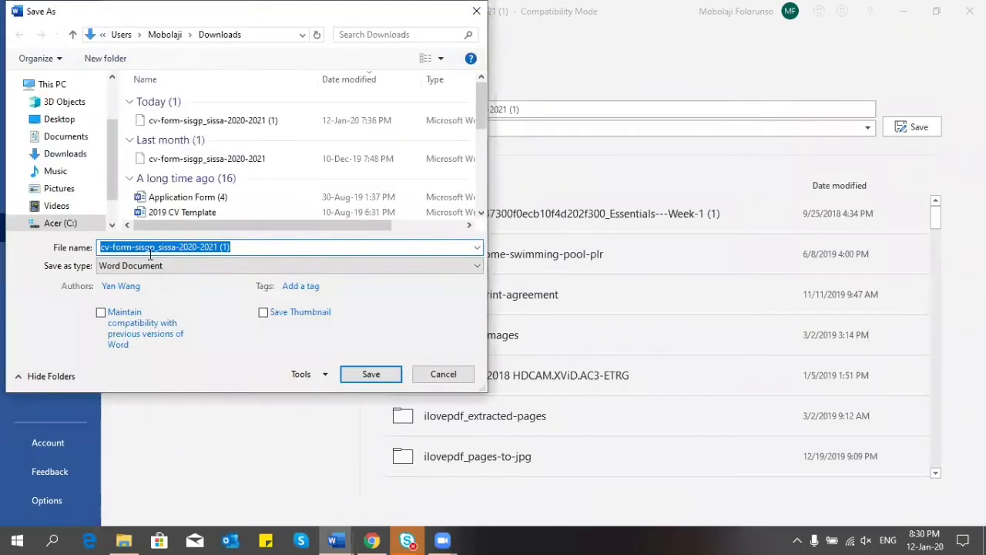
left_click(67, 138)
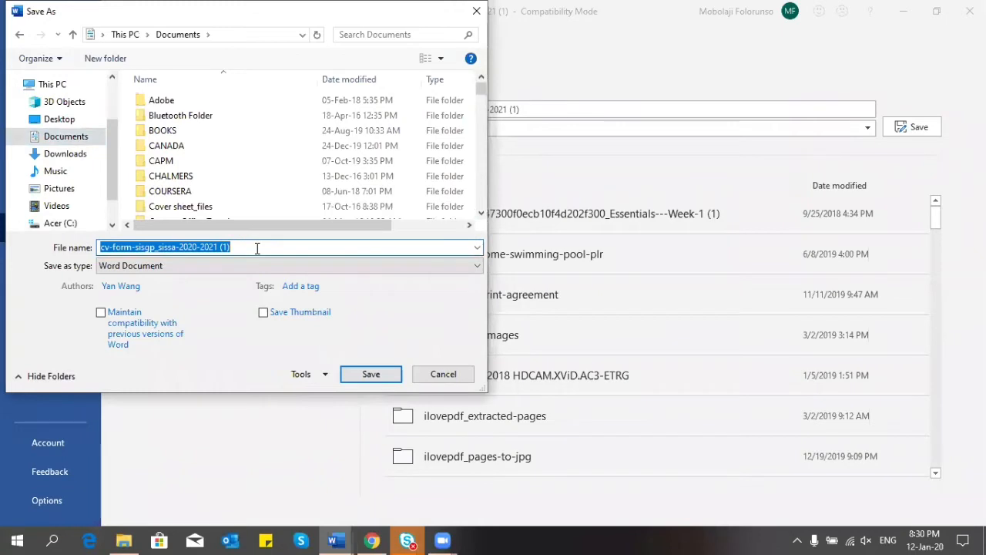
type("CV")
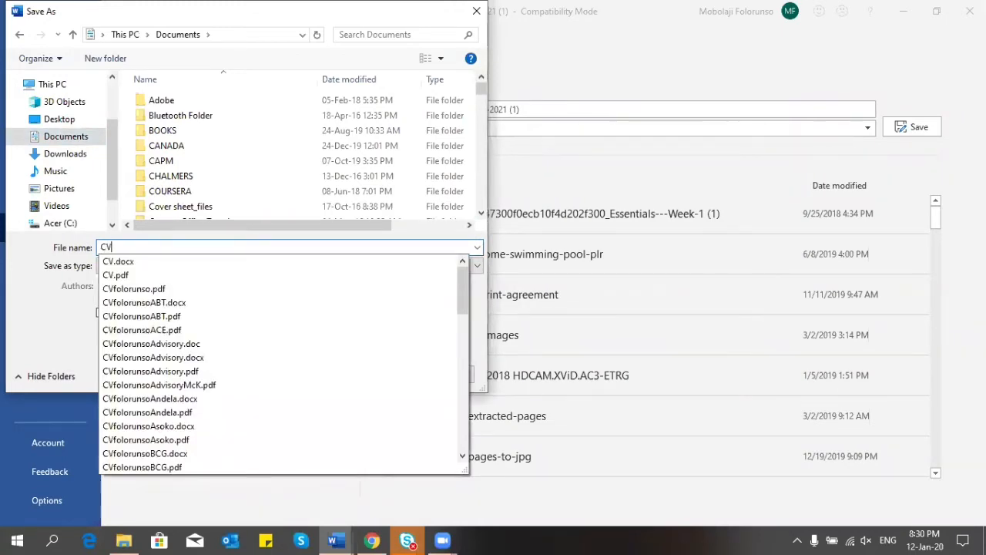
type("2020")
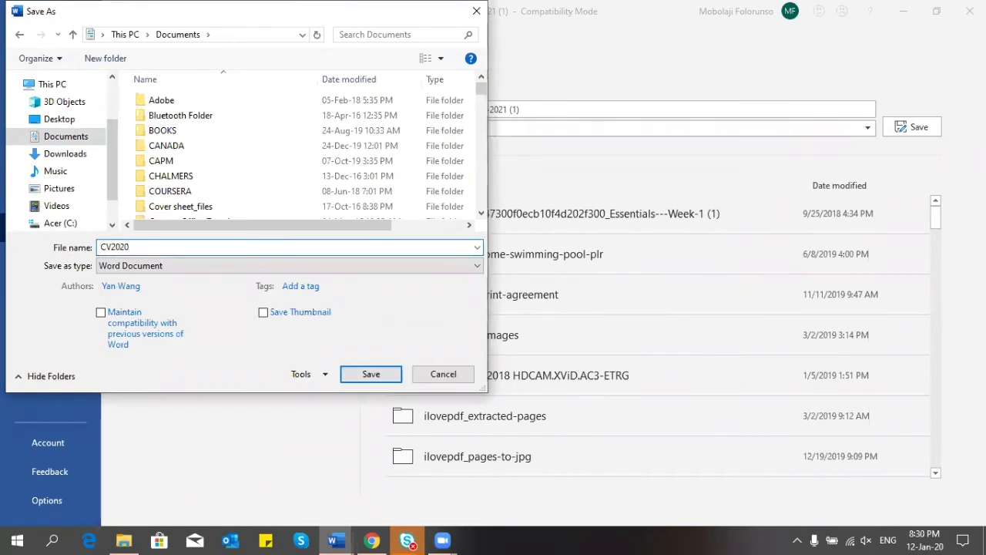
type("-2021")
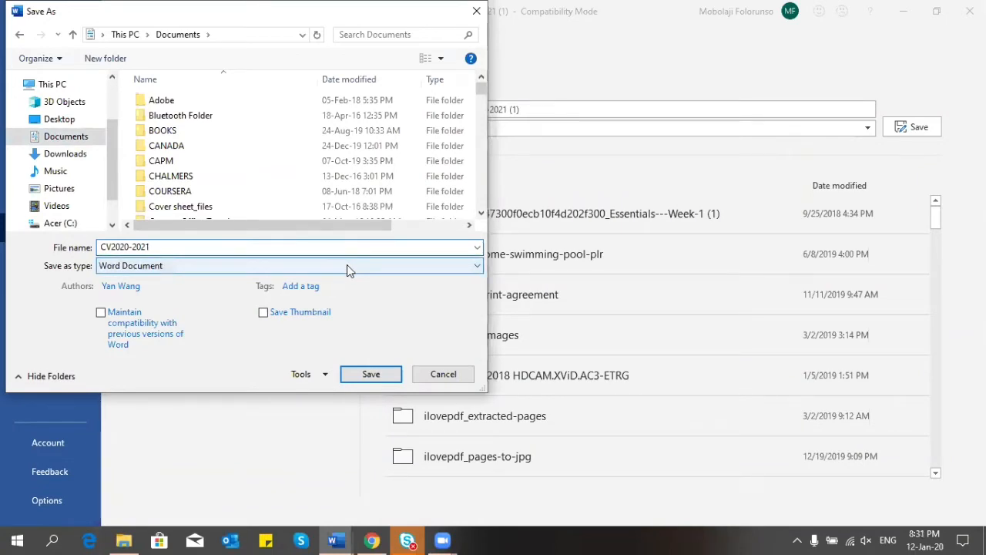
left_click(164, 266)
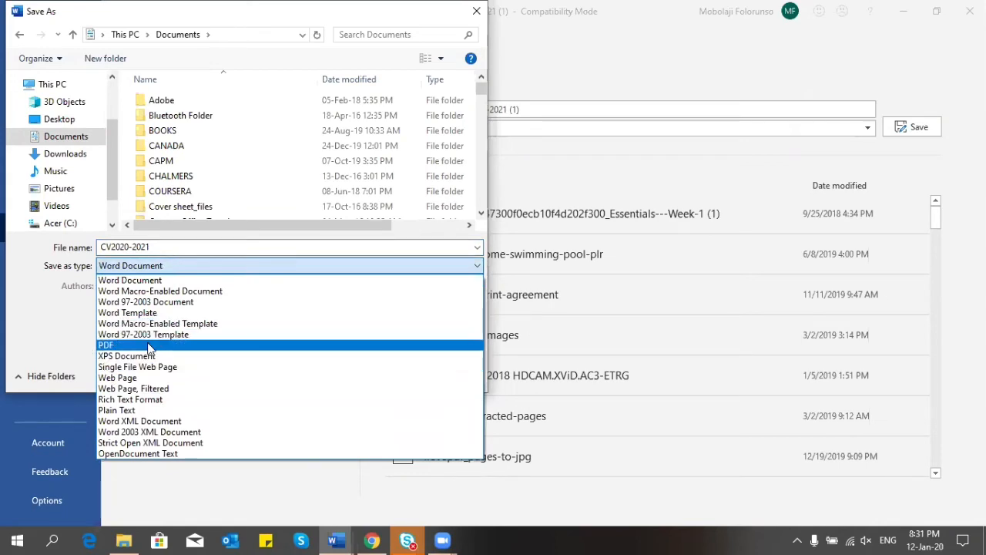
left_click(151, 346)
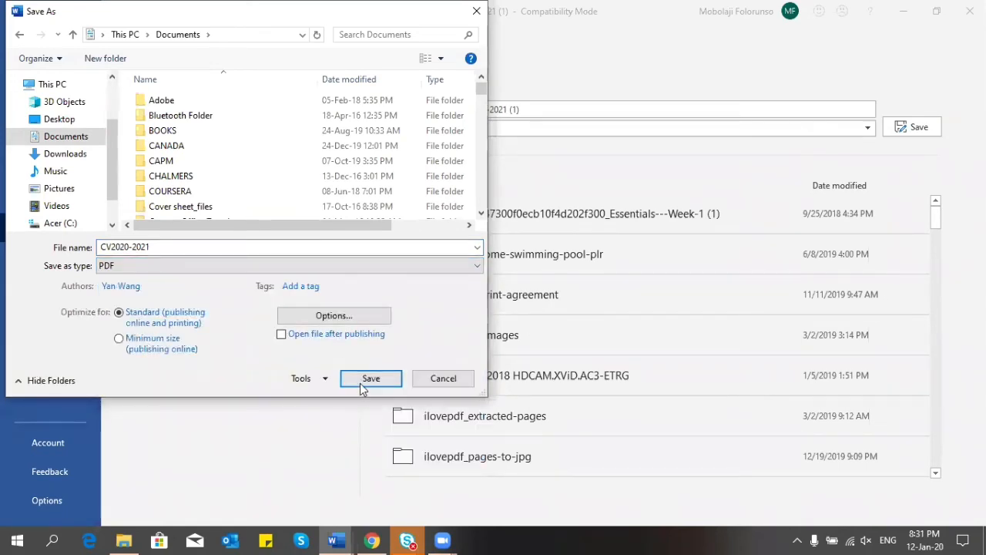
left_click(365, 381)
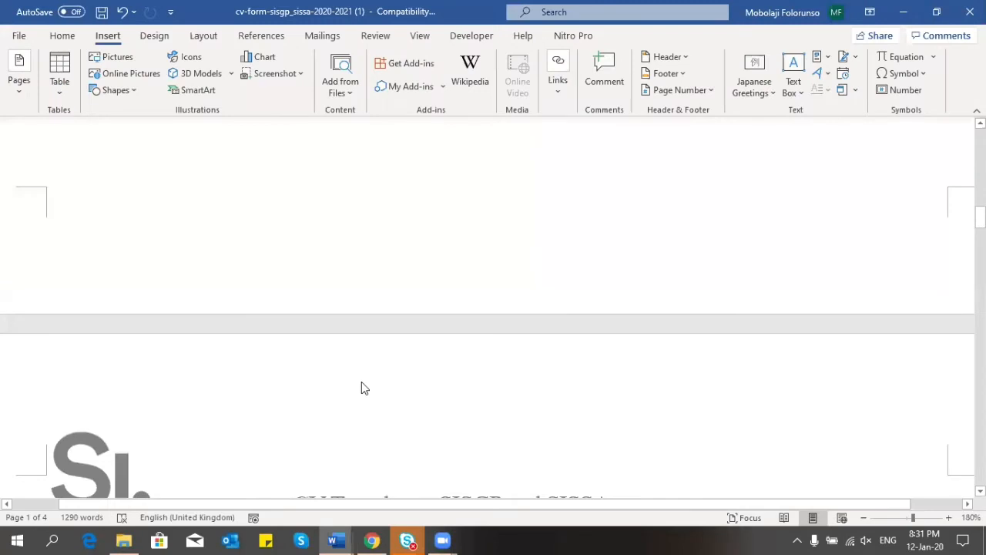
Step: Open the CV2020-2021 PDF from Documents with Adobe Acrobat Reader DC
left_click(125, 538)
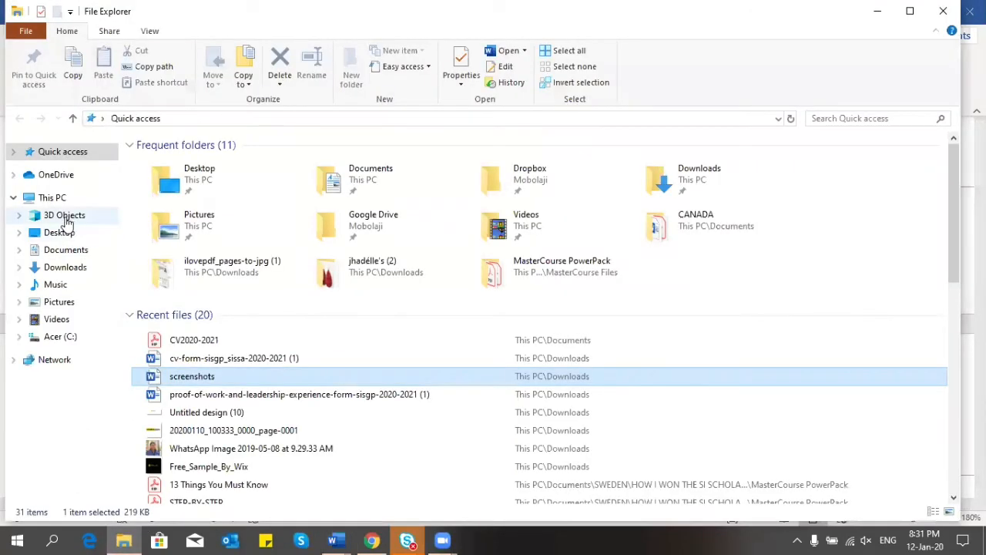
left_click(62, 254)
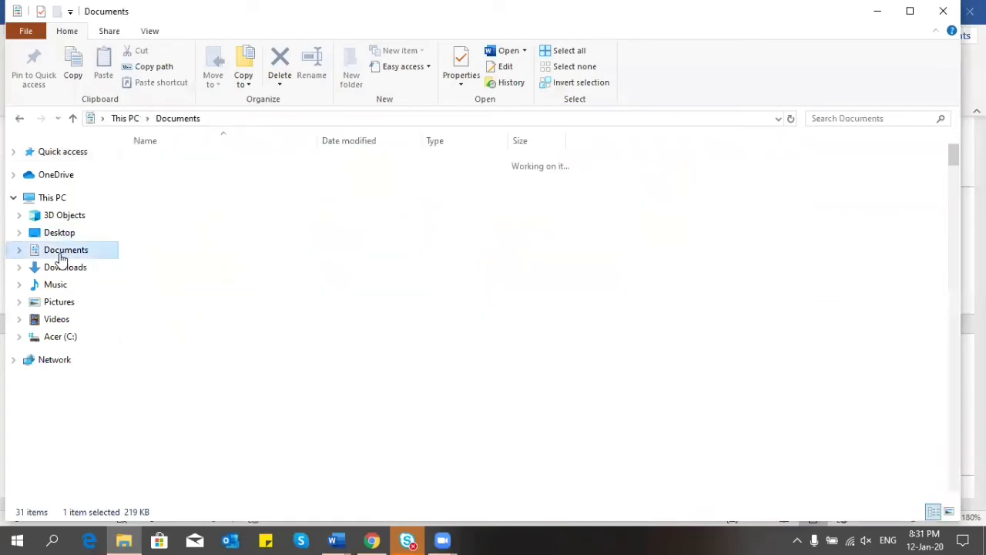
left_click_drag(955, 158, 961, 263)
left_click(171, 393)
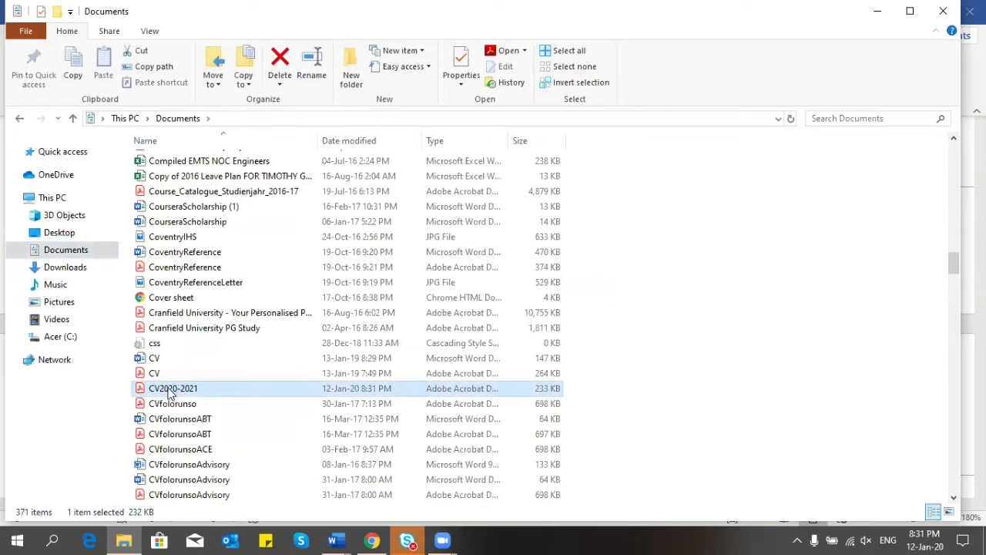
double_click(171, 393)
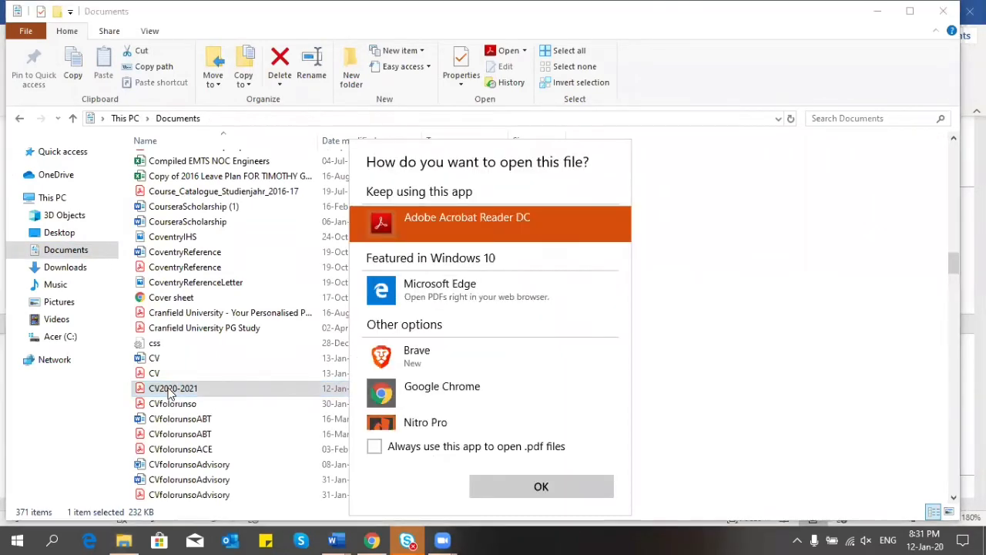
left_click(558, 486)
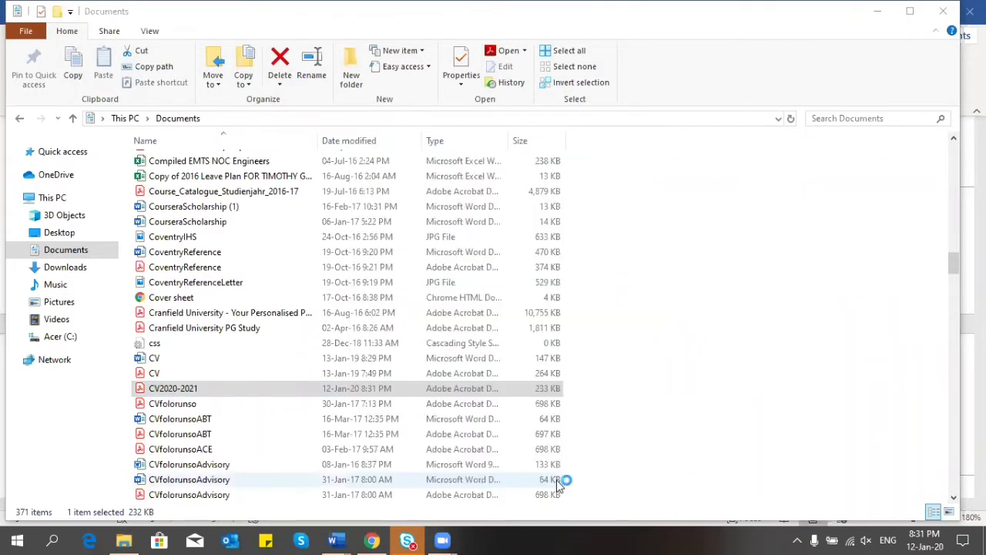
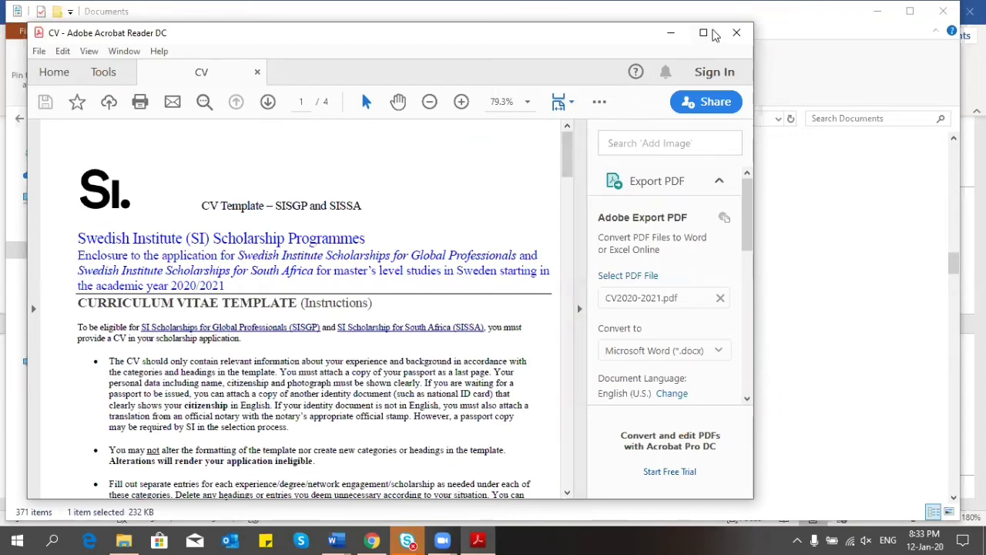
Step: Maximize the CV2020-2021 PDF window in Acrobat Reader and scroll through the first page
left_click(714, 35)
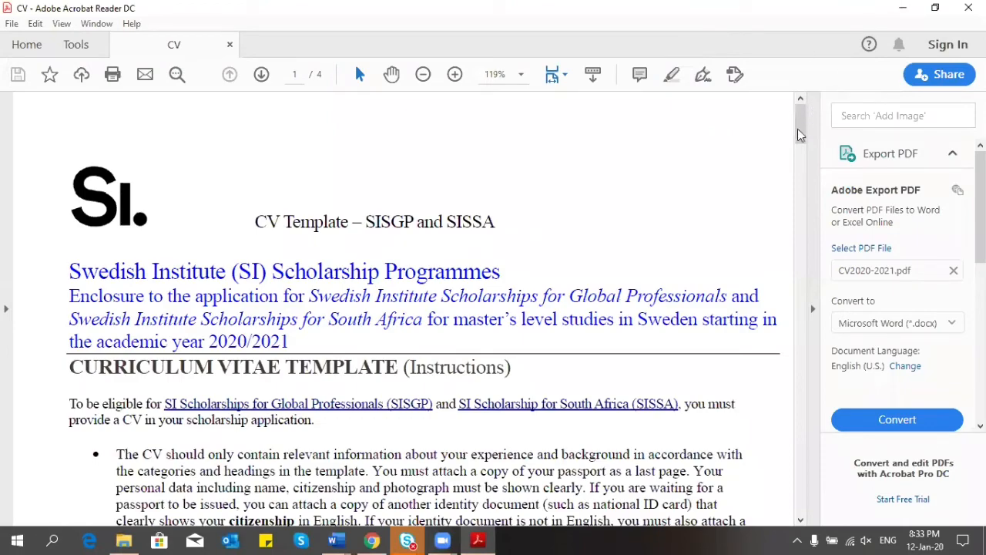
left_click_drag(798, 139, 786, 185)
scroll(794, 137, "up", 2)
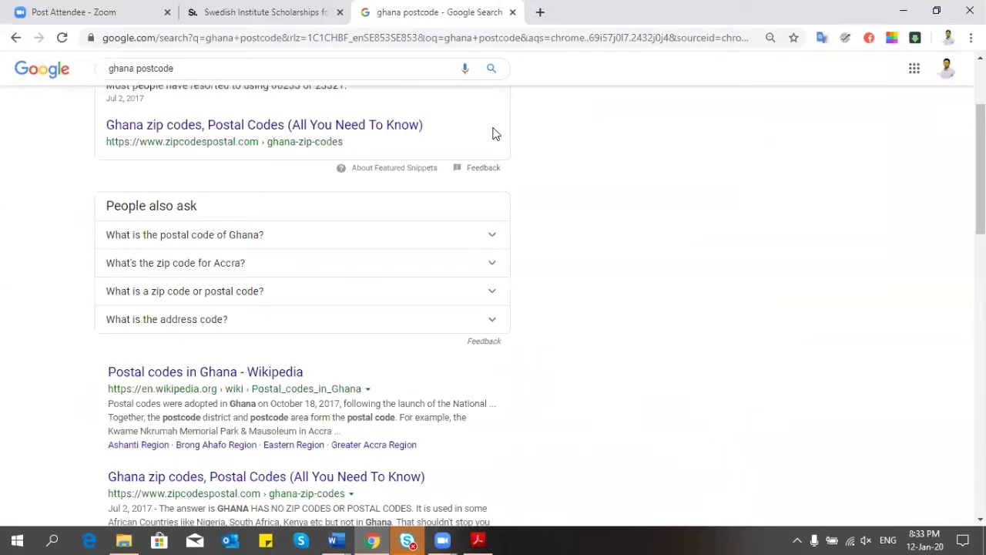
Step: Go to the iLovePDF website from the browser address bar
left_click(439, 44)
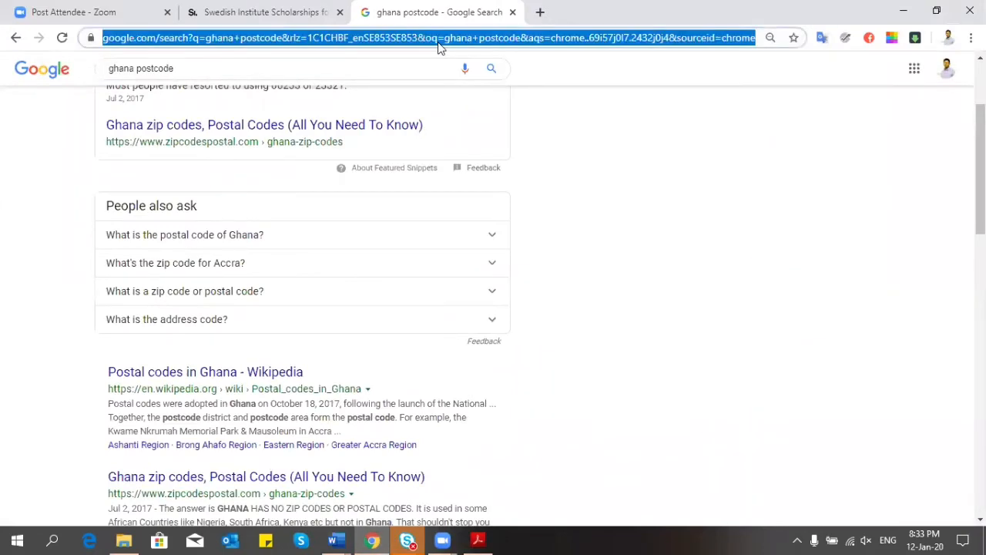
type("ie")
key("BackSpace")
type("o")
key("BackSpace")
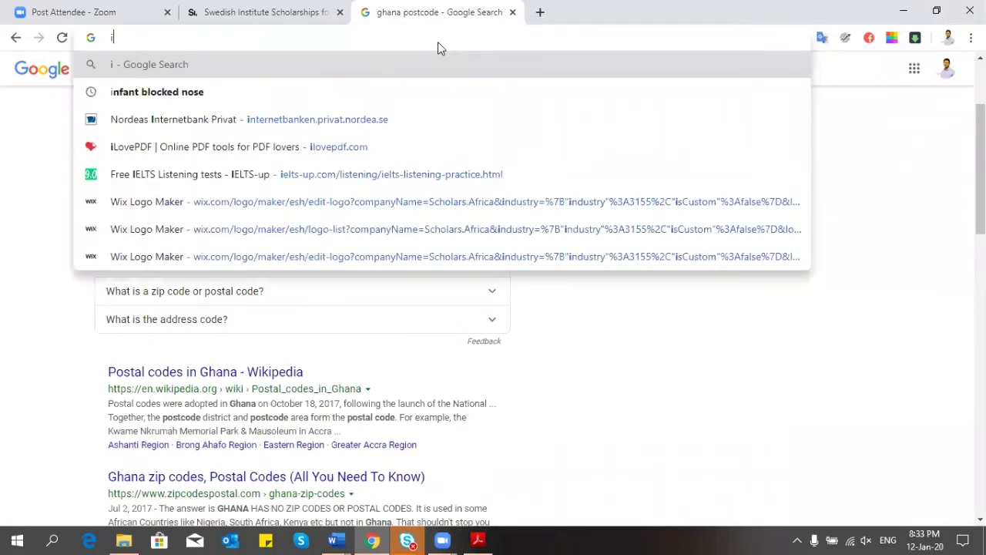
type("l")
key("Return")
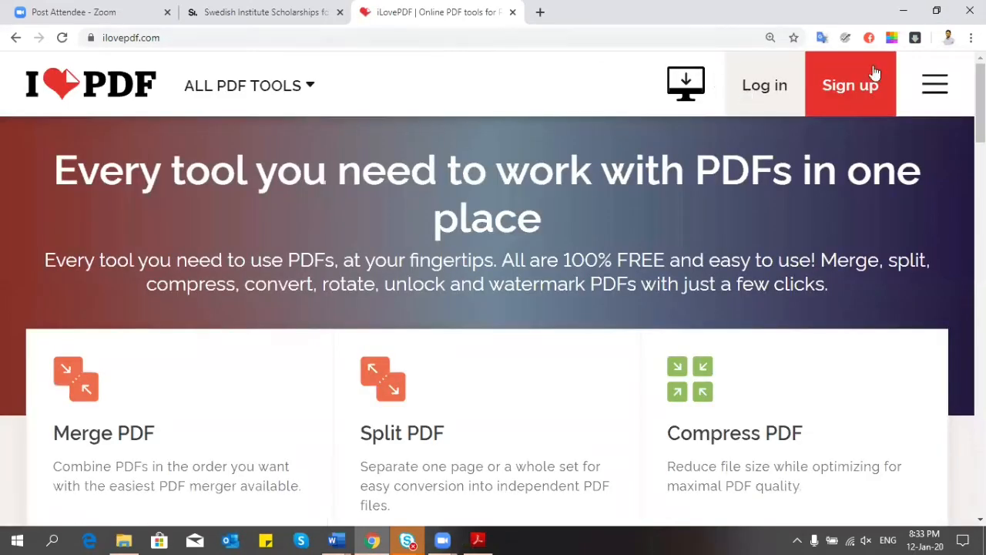
Step: Scroll through iLovePDF's grid of PDF tools such as Merge, Split and Compress
scroll(493, 309, "down", 3)
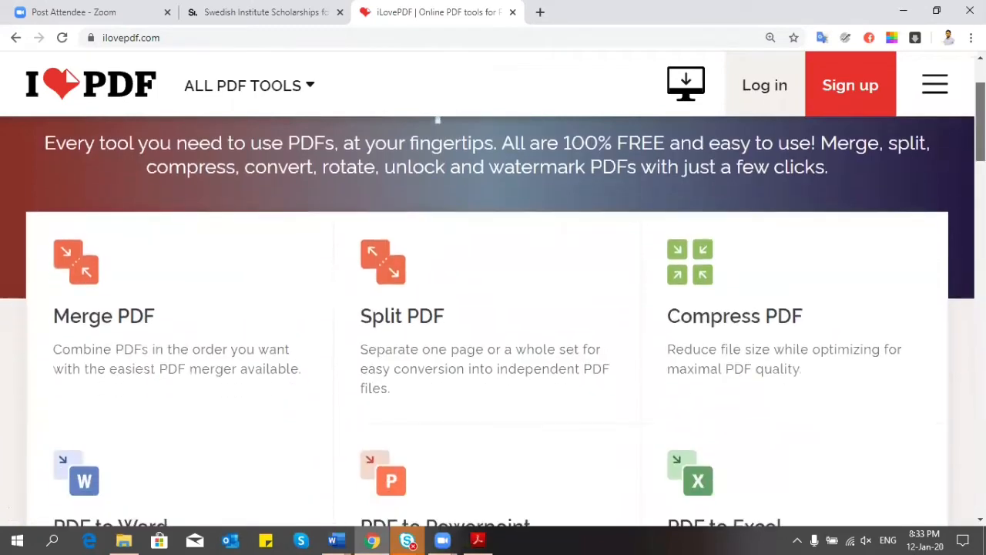
scroll(494, 308, "down", 3)
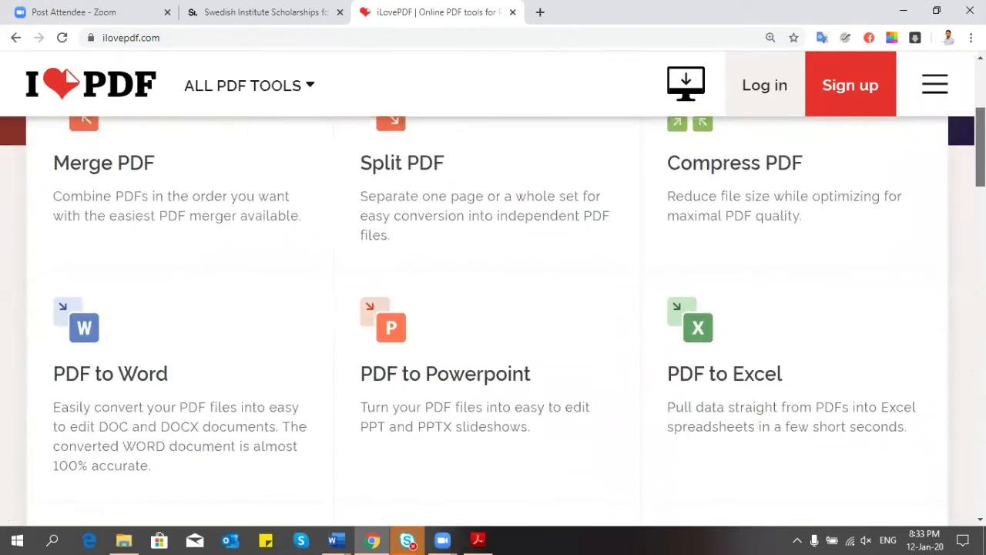
scroll(494, 308, "down", 2)
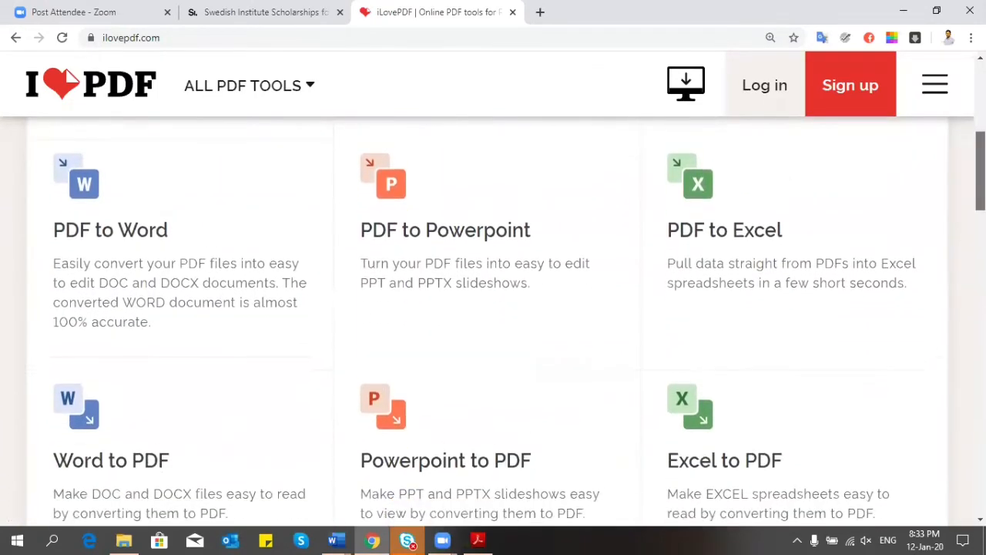
scroll(493, 308, "down", 2)
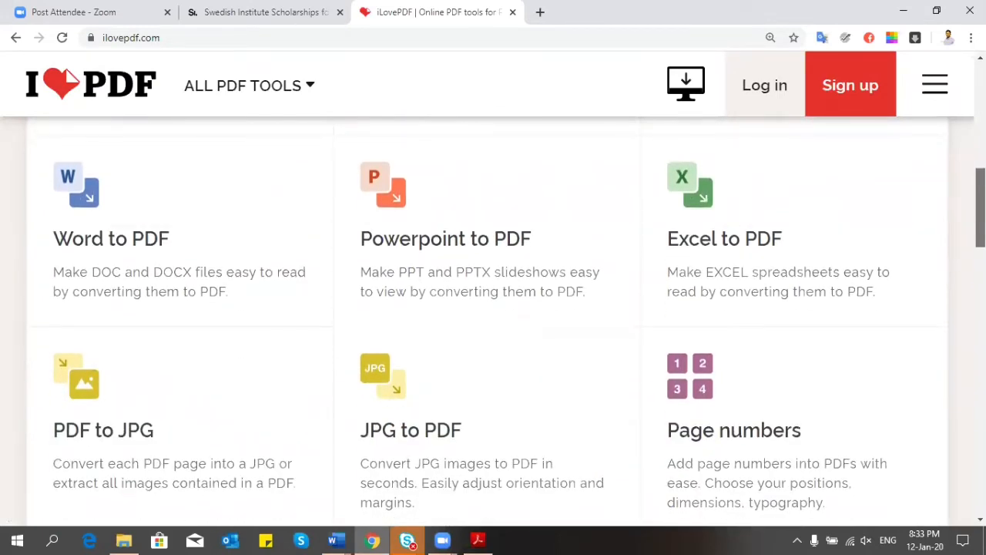
scroll(493, 324, "down", 1)
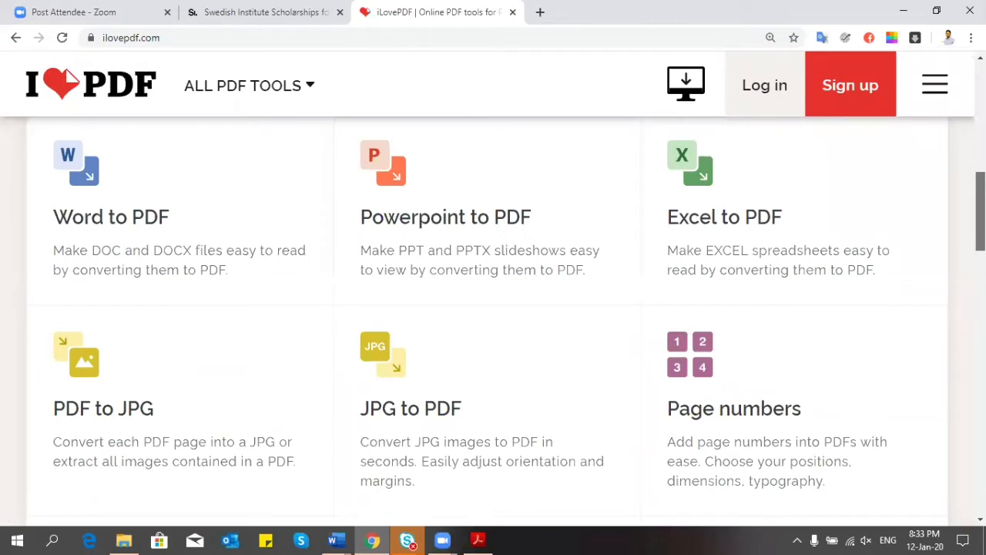
scroll(493, 322, "down", 1)
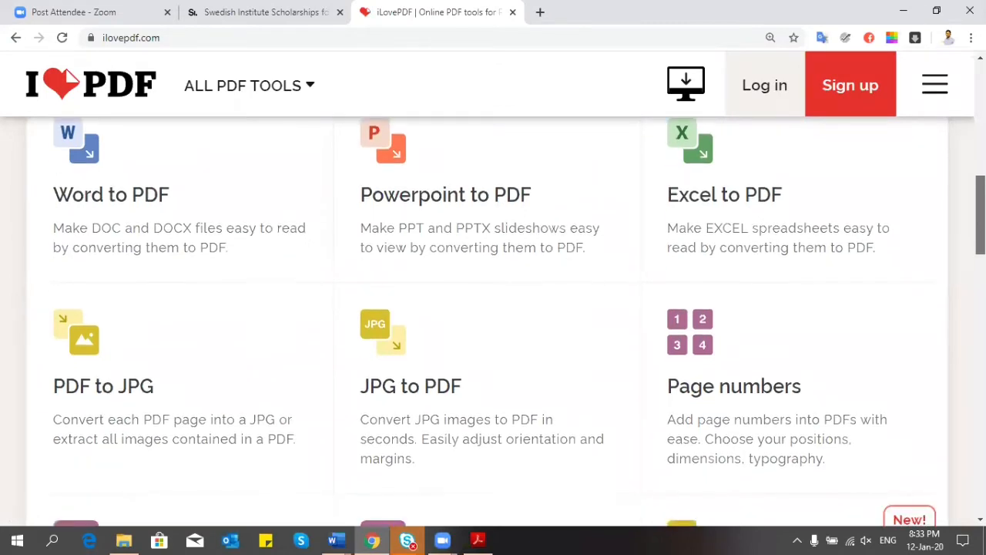
scroll(494, 324, "up", 5)
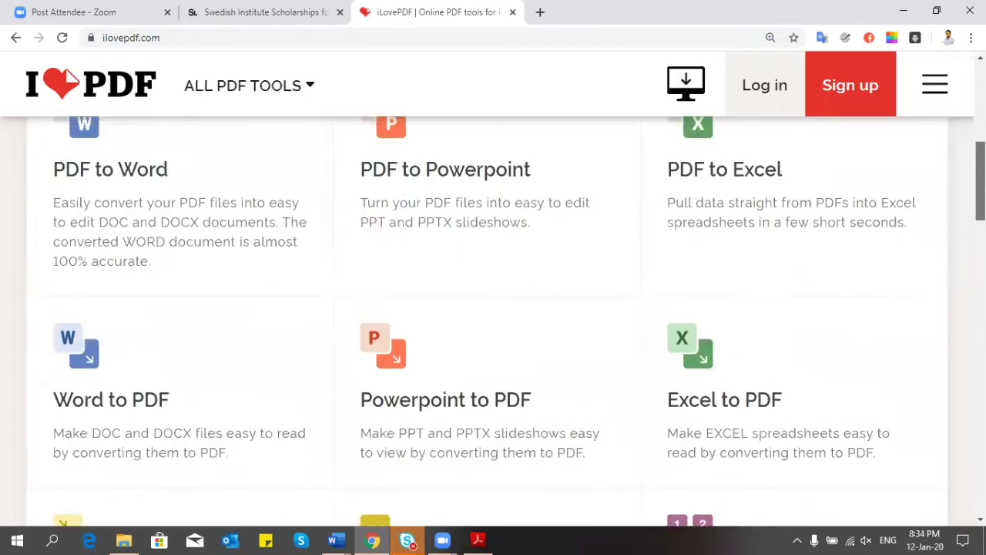
scroll(493, 324, "up", 1)
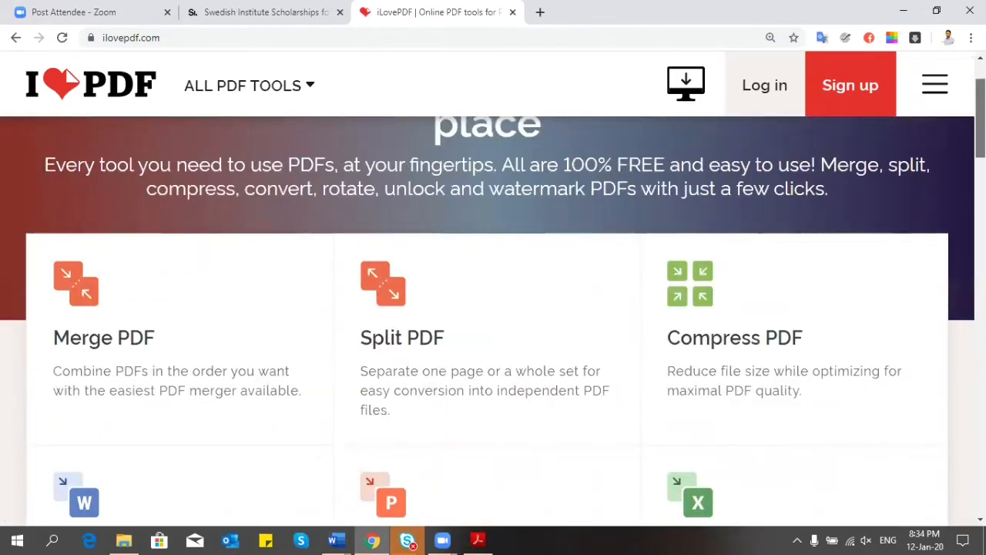
scroll(493, 308, "down", 1)
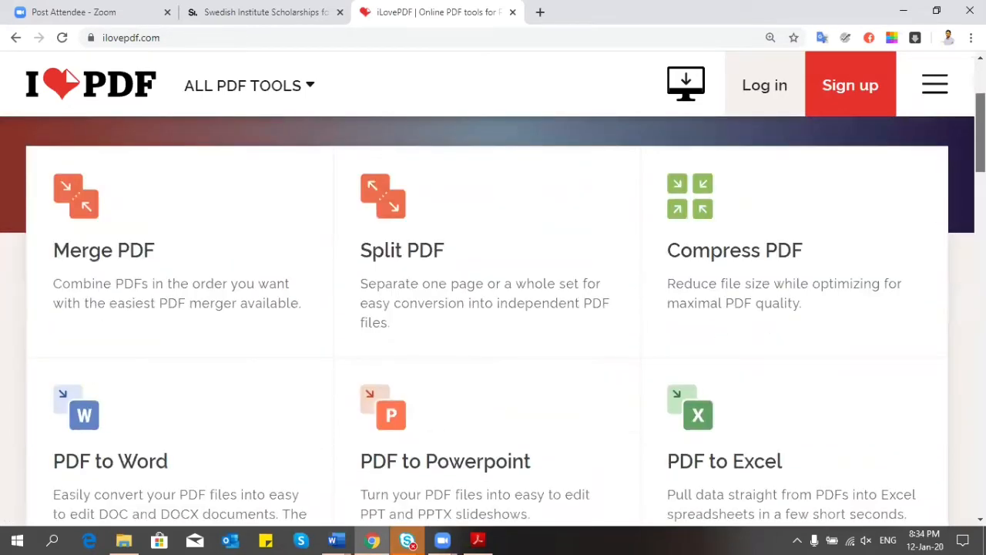
scroll(372, 167, "down", 2)
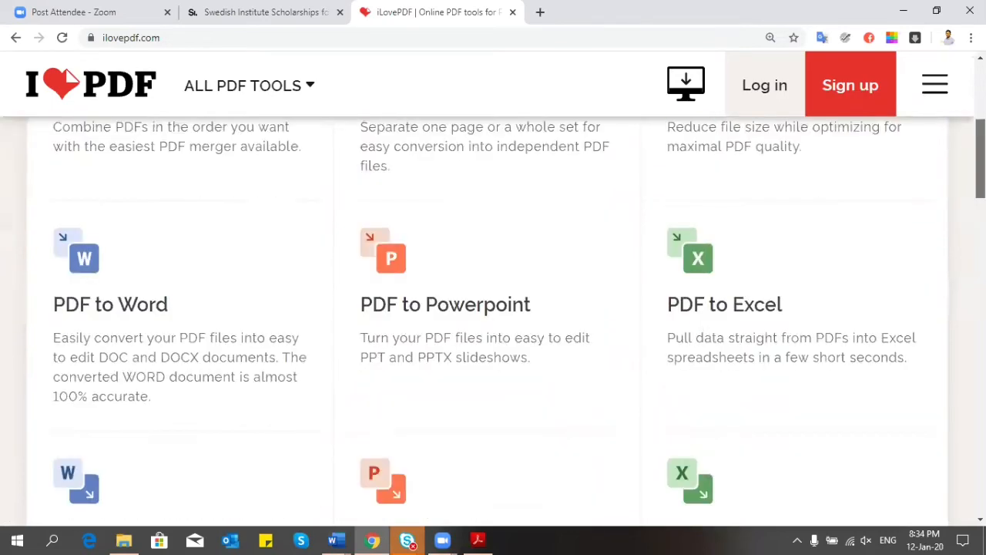
scroll(372, 167, "up", 2)
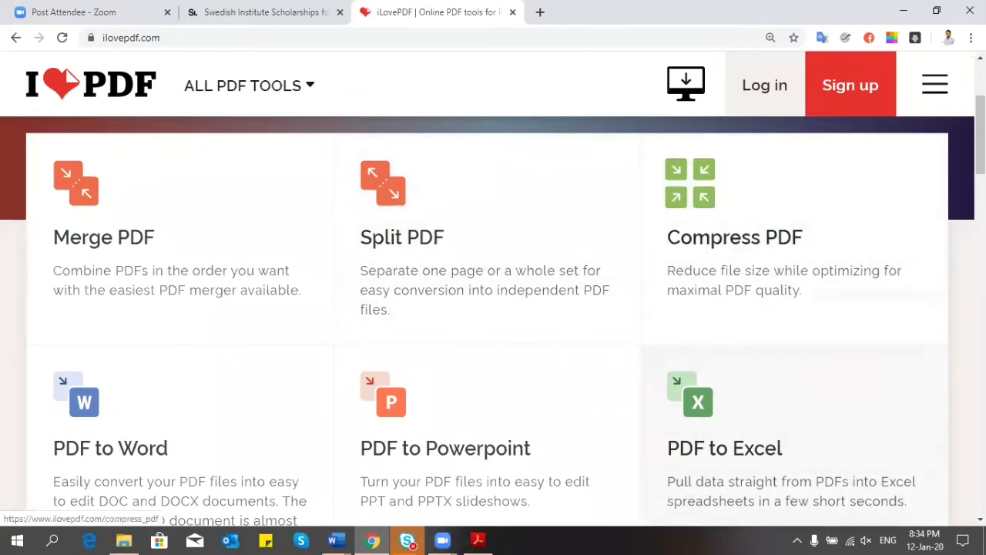
scroll(379, 333, "down", 7)
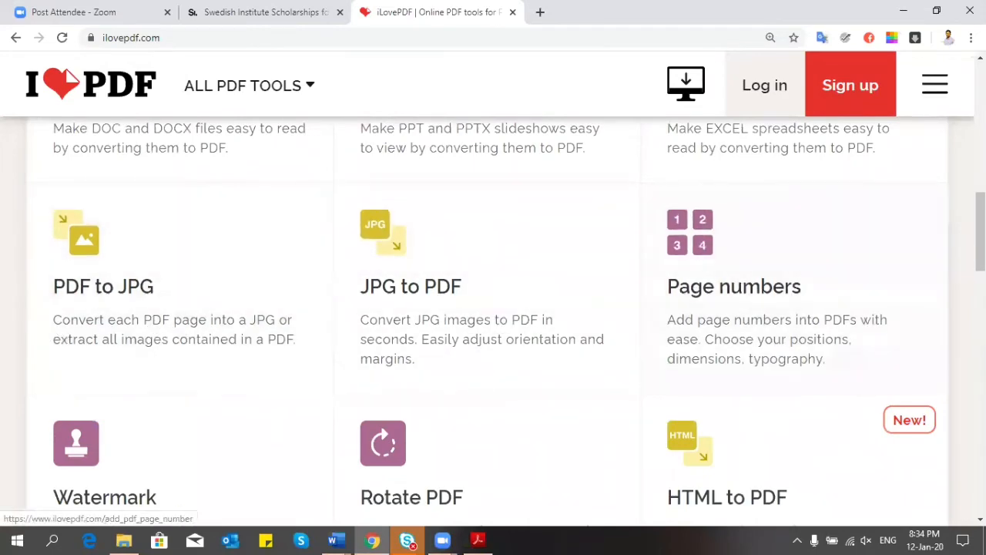
scroll(494, 319, "up", 7)
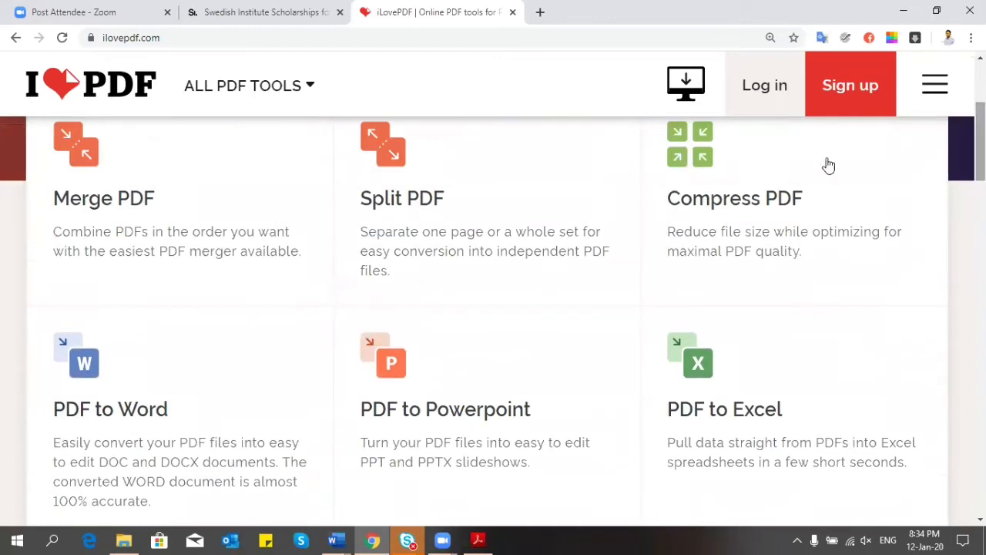
Step: Open Split PDF and upload CV2020-2021 from the Documents folder
left_click(414, 190)
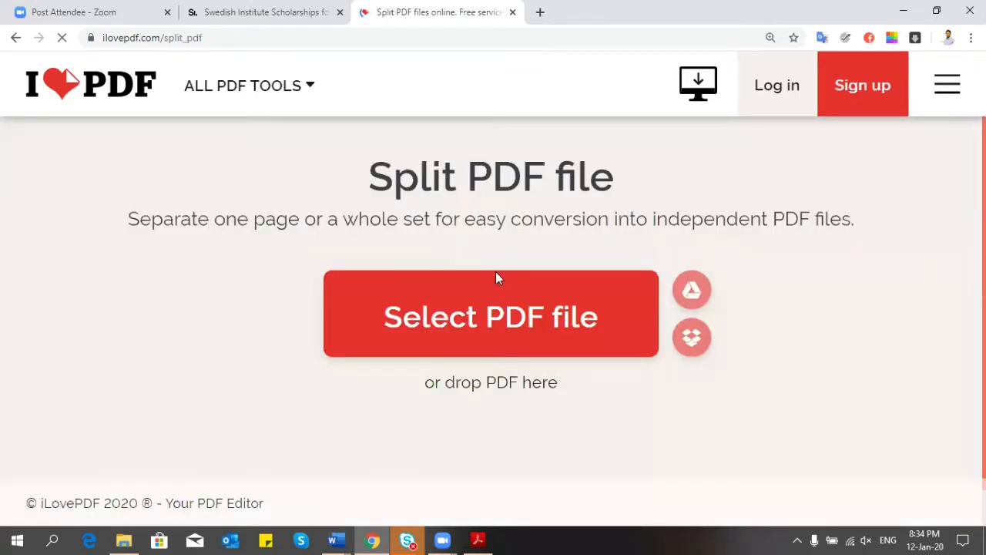
left_click(500, 326)
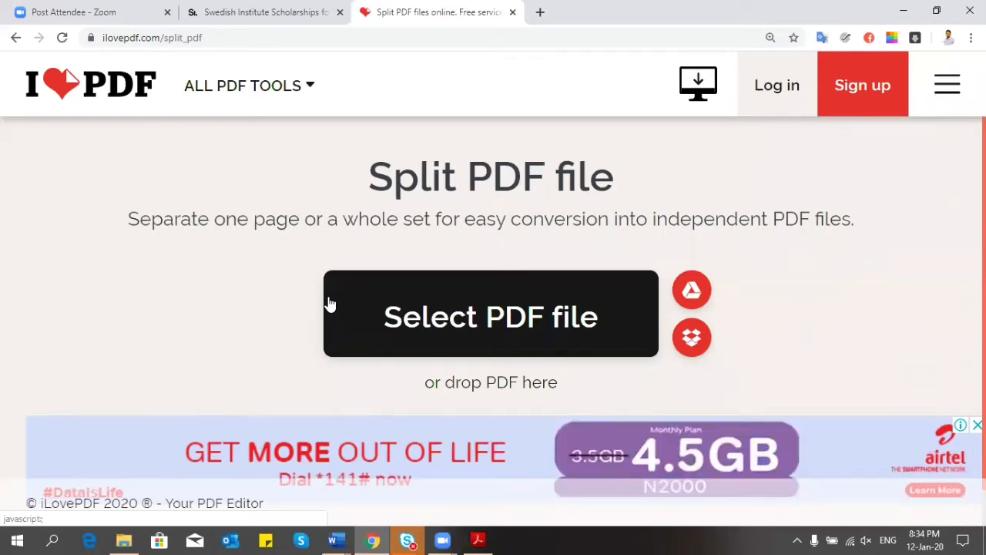
left_click(449, 316)
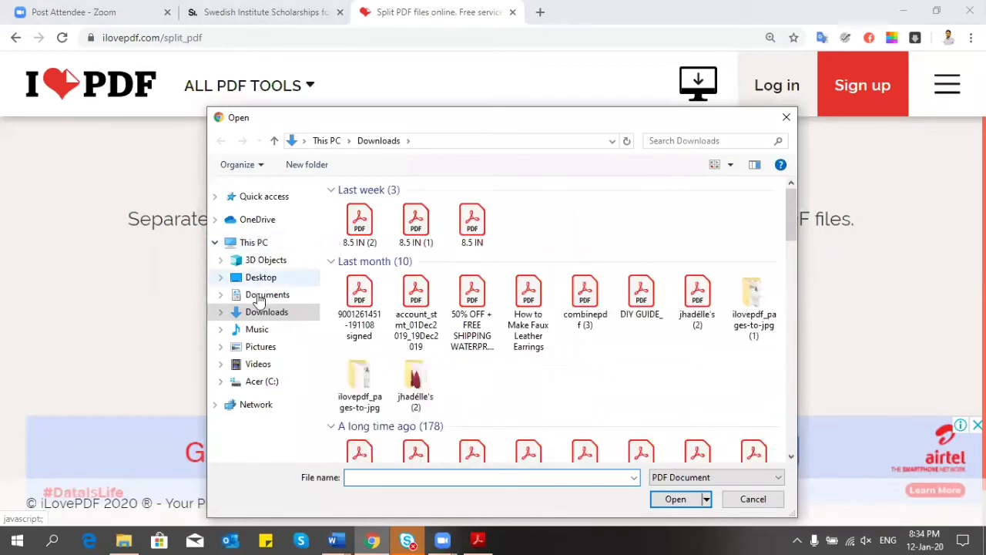
left_click(259, 295)
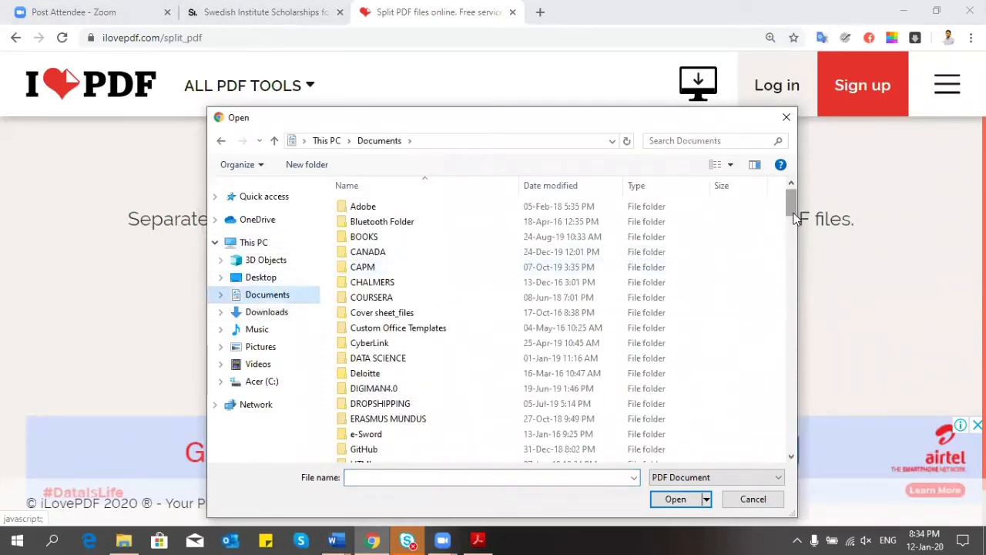
left_click_drag(792, 202, 794, 283)
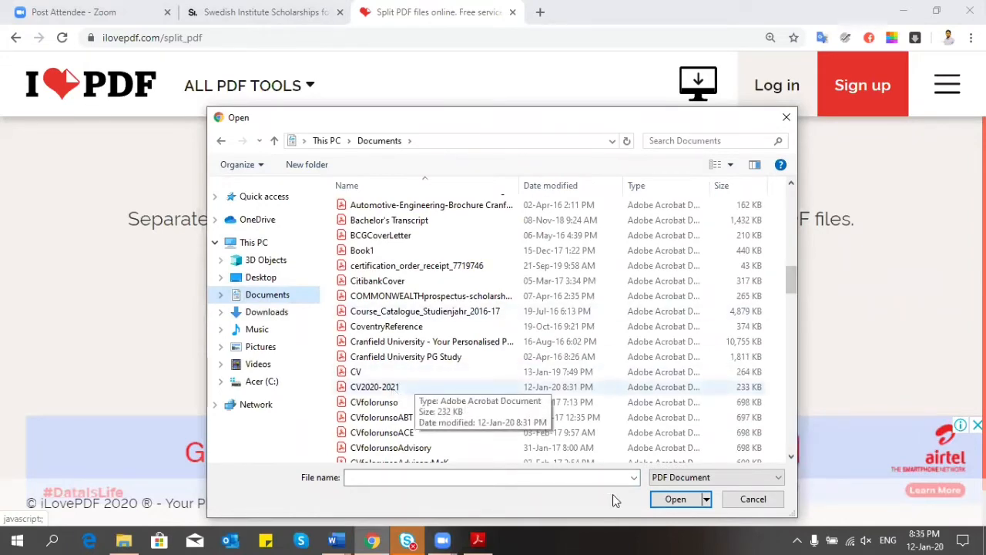
left_click(374, 387)
left_click(670, 501)
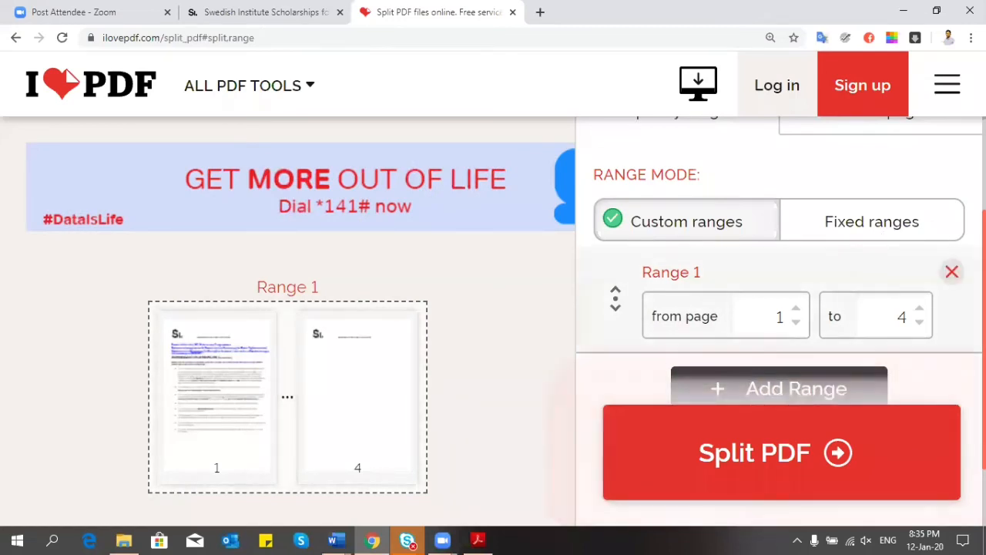
Step: Change Range 1 to start at page 2, ending at page 4, and split the PDF
scroll(779, 324, "up", 2)
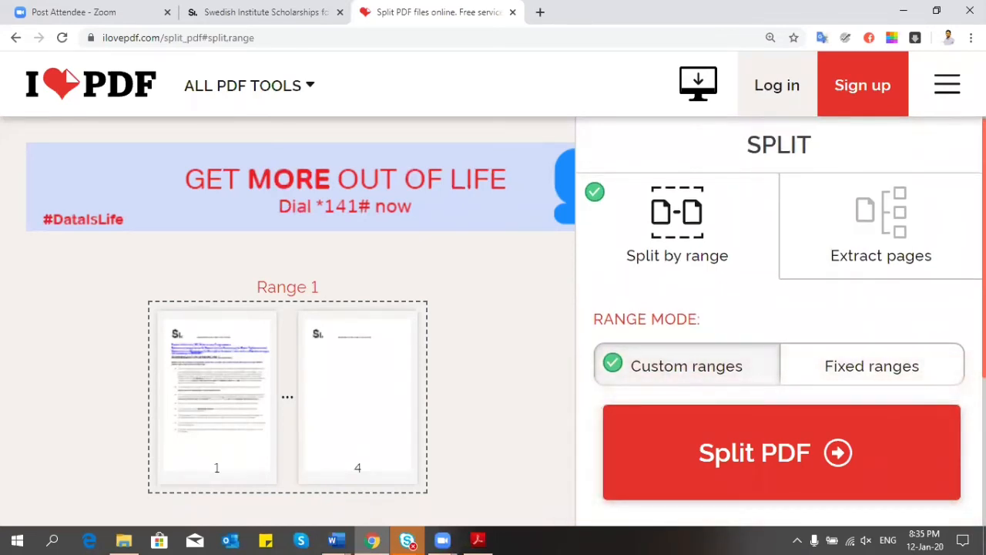
scroll(780, 324, "down", 2)
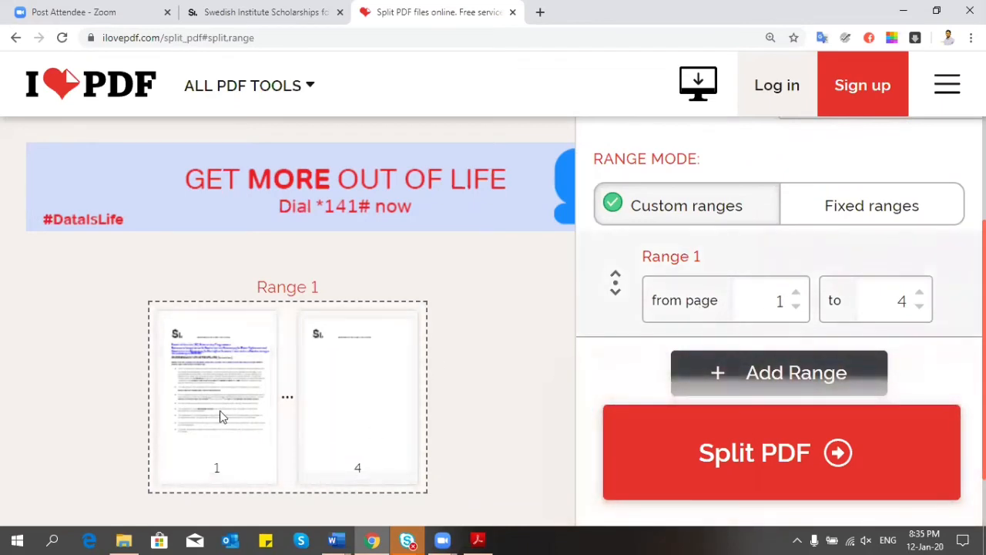
left_click(797, 308)
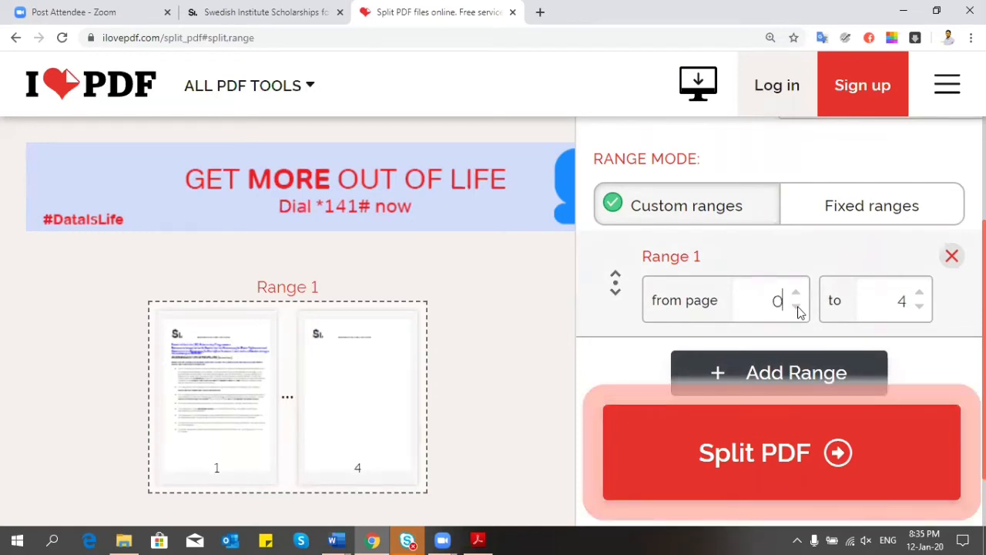
left_click(798, 298)
left_click(798, 298)
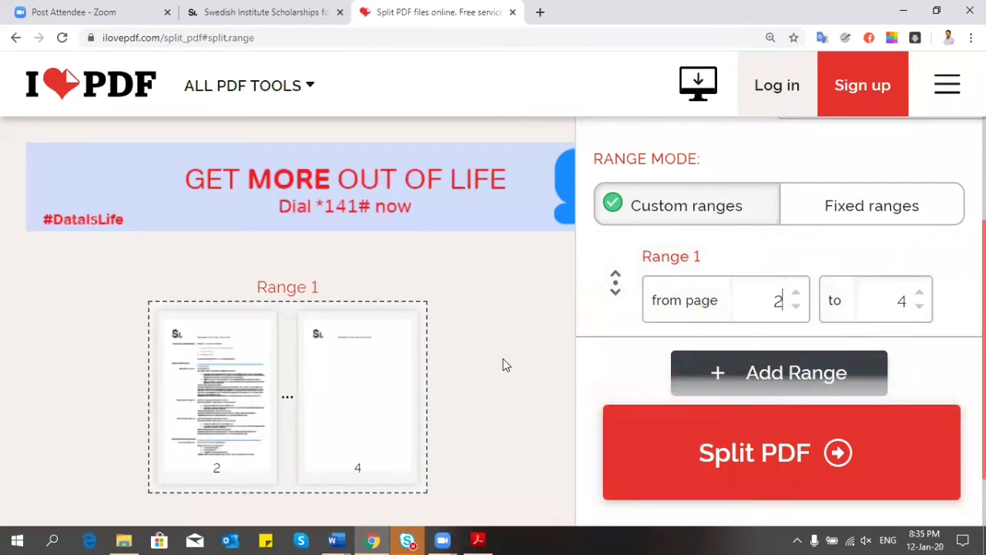
left_click(727, 470)
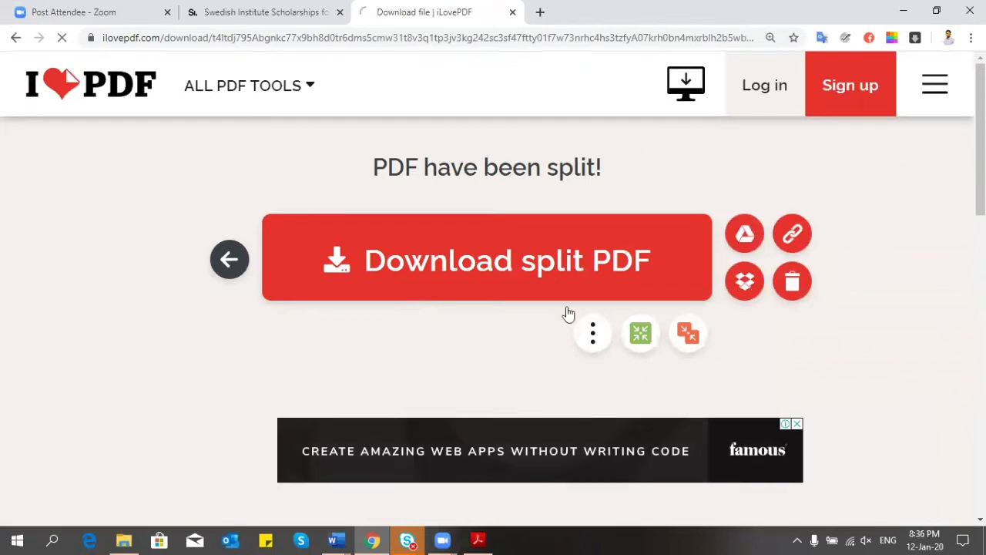
left_click(507, 263)
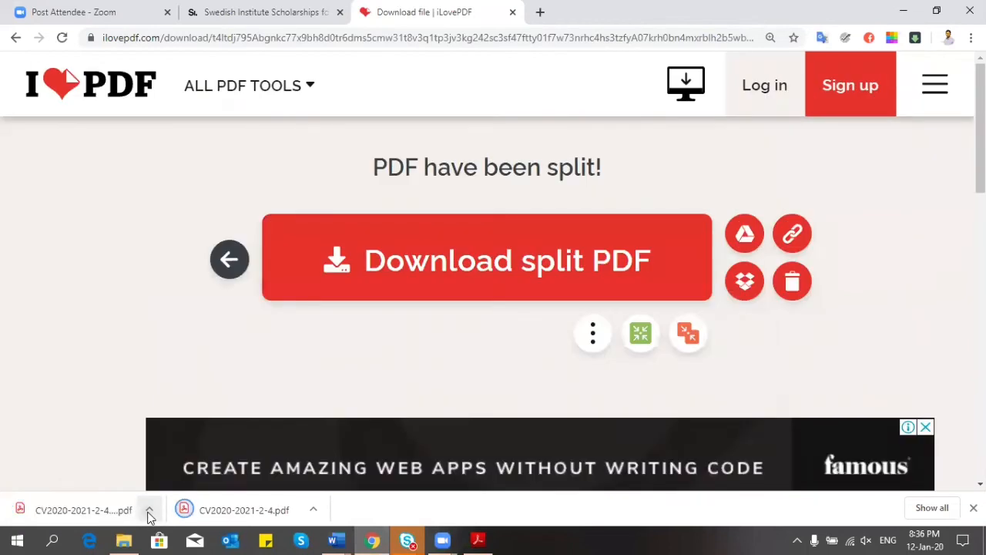
left_click(150, 509)
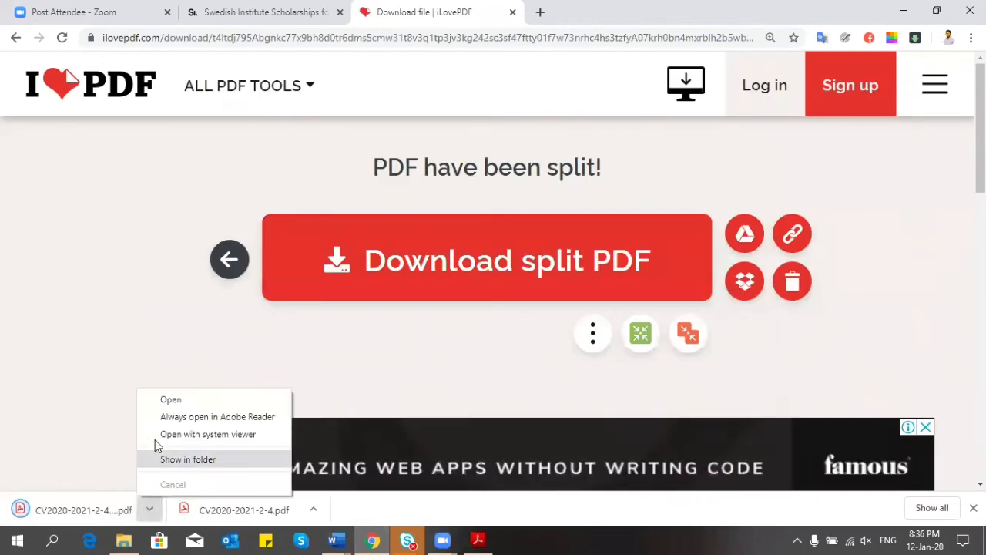
left_click(160, 404)
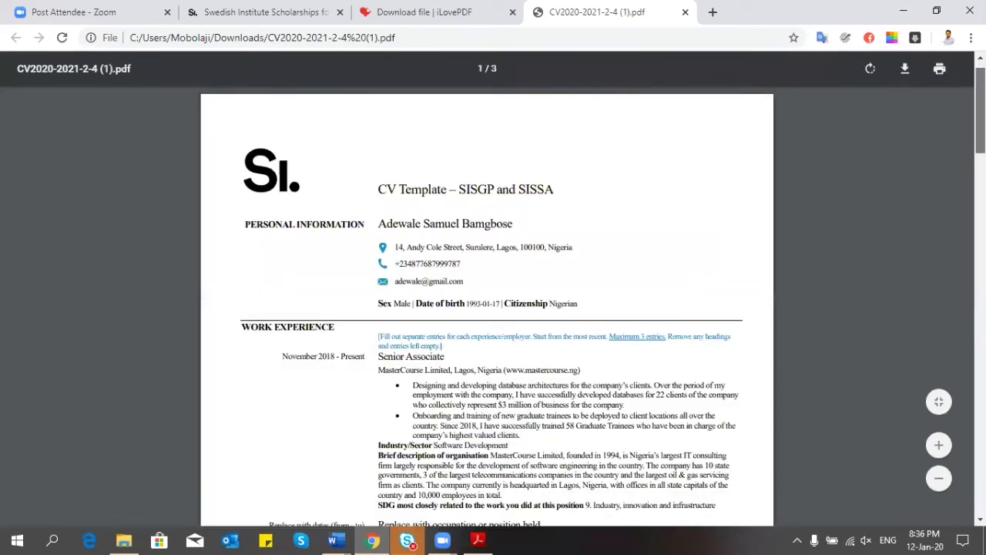
Step: Scroll and zoom through the 3-page split PDF, then bring up the Word cv-form document
left_click_drag(981, 110, 980, 135)
scroll(487, 308, "up", 5)
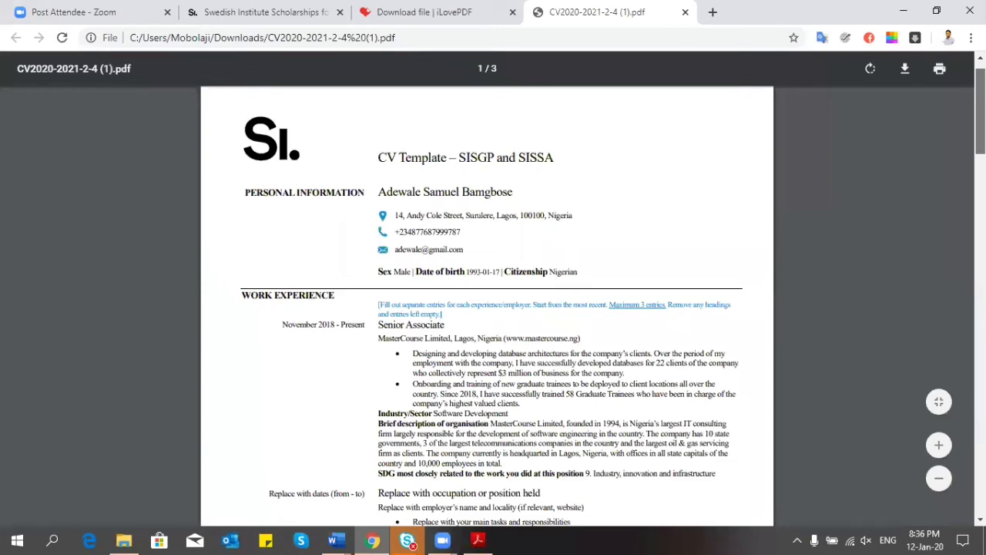
scroll(940, 450, "down", 3)
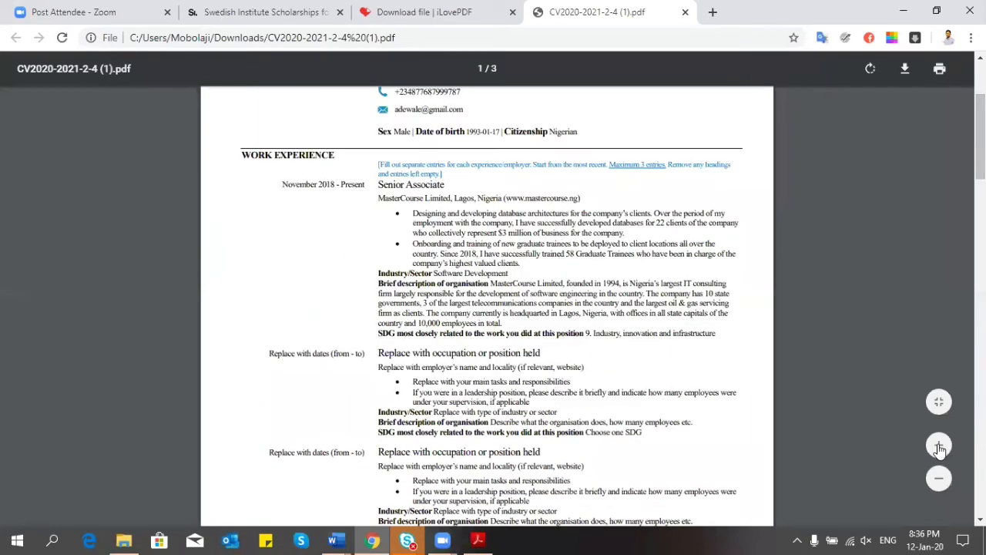
left_click(939, 447)
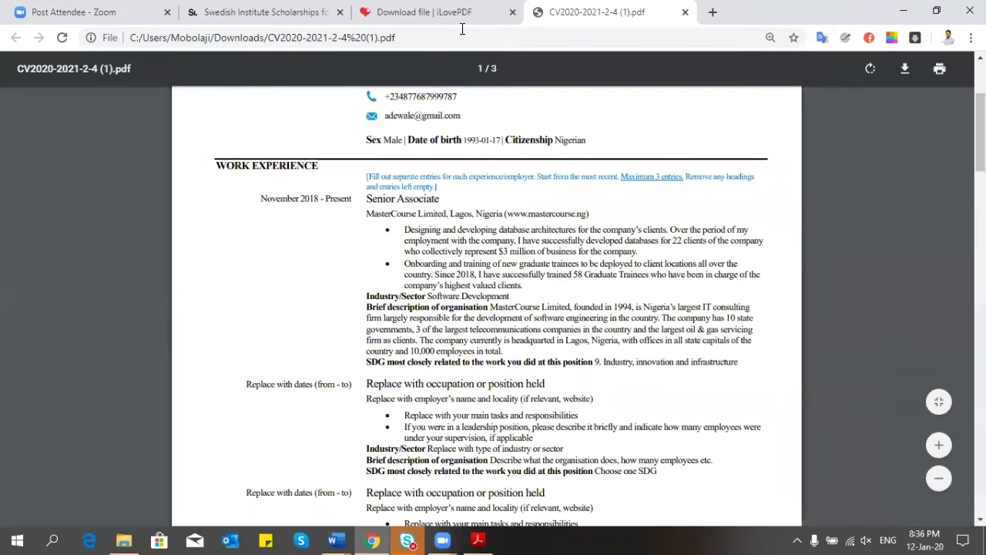
mouse_move(334, 541)
left_click(383, 504)
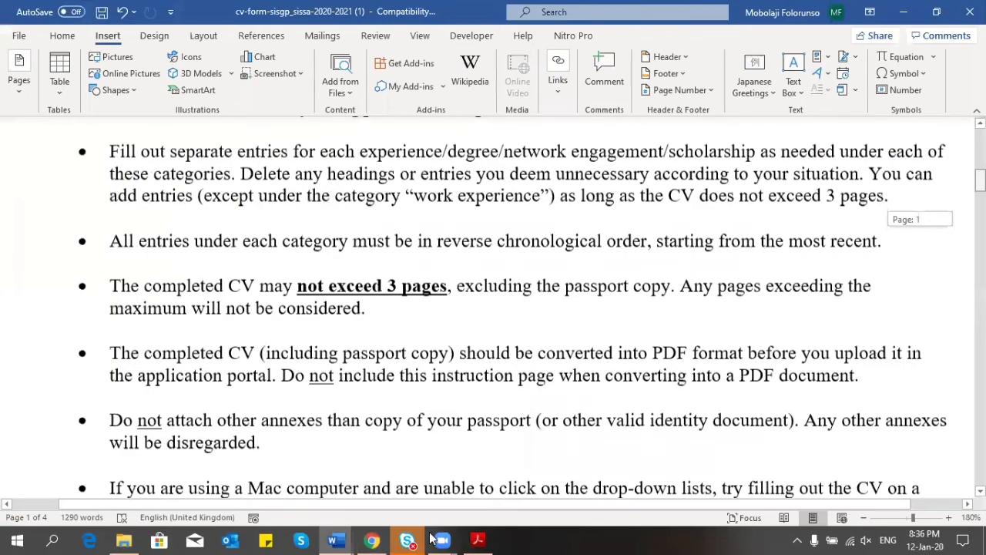
scroll(431, 309, "up", 1)
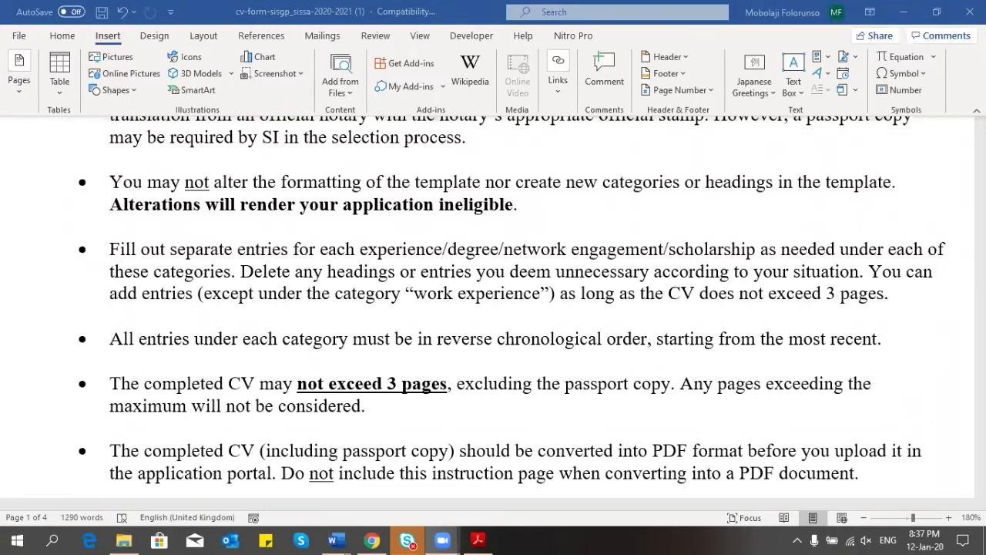
left_click_drag(980, 177, 980, 262)
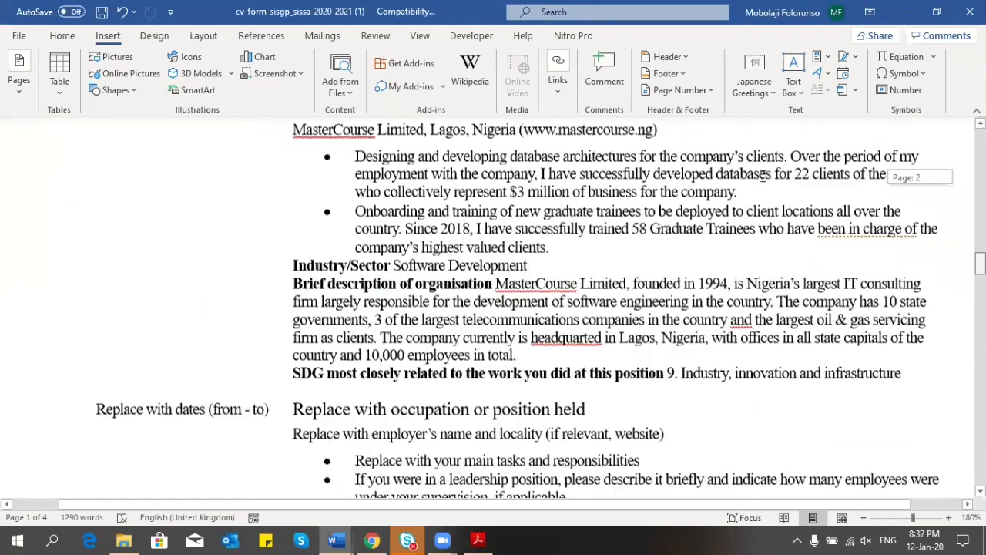
scroll(763, 176, "up", 3)
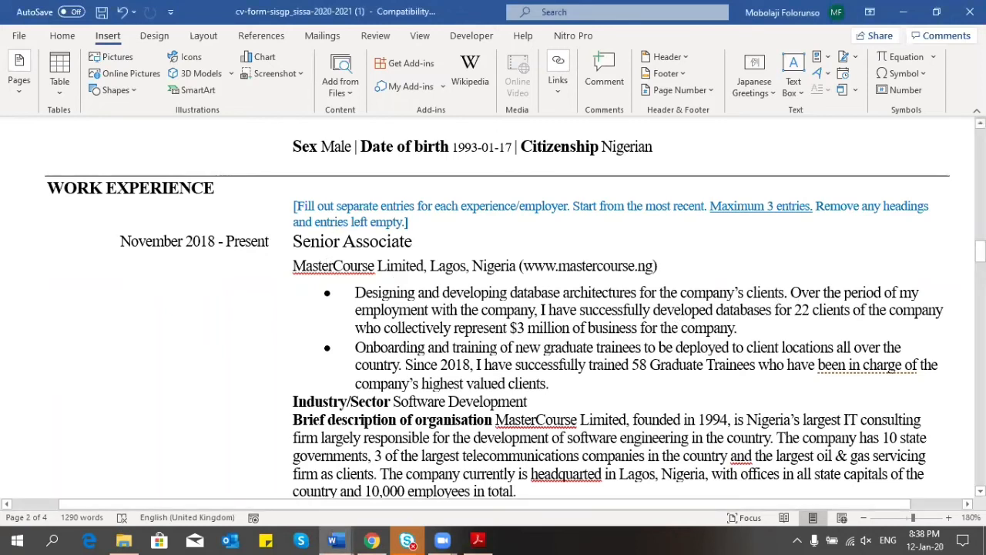
left_click(980, 250)
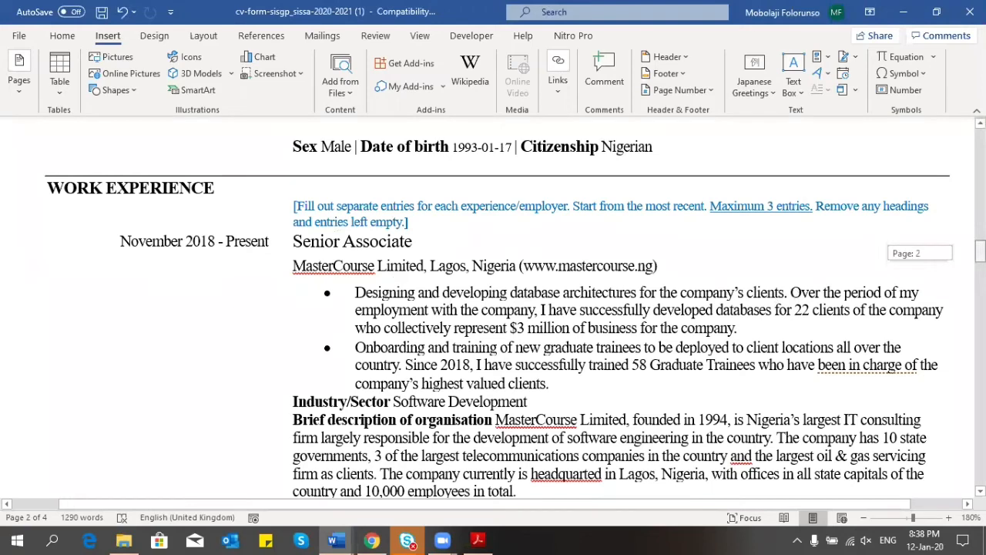
left_click_drag(981, 251, 980, 324)
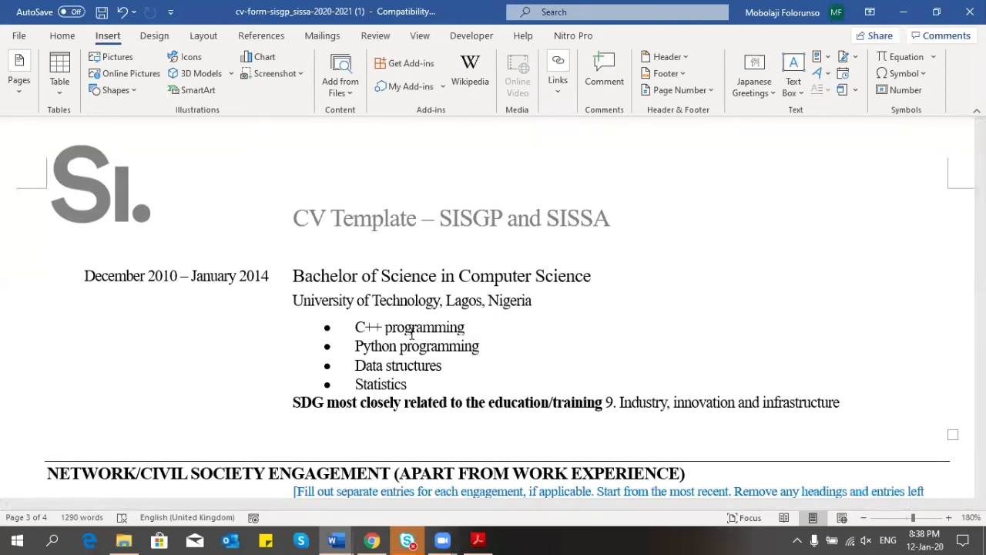
left_click(332, 256)
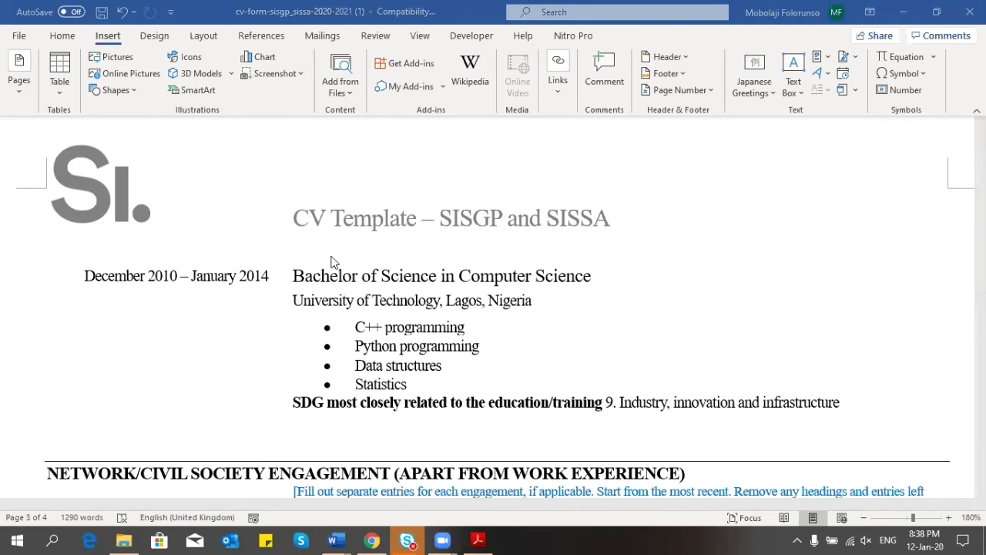